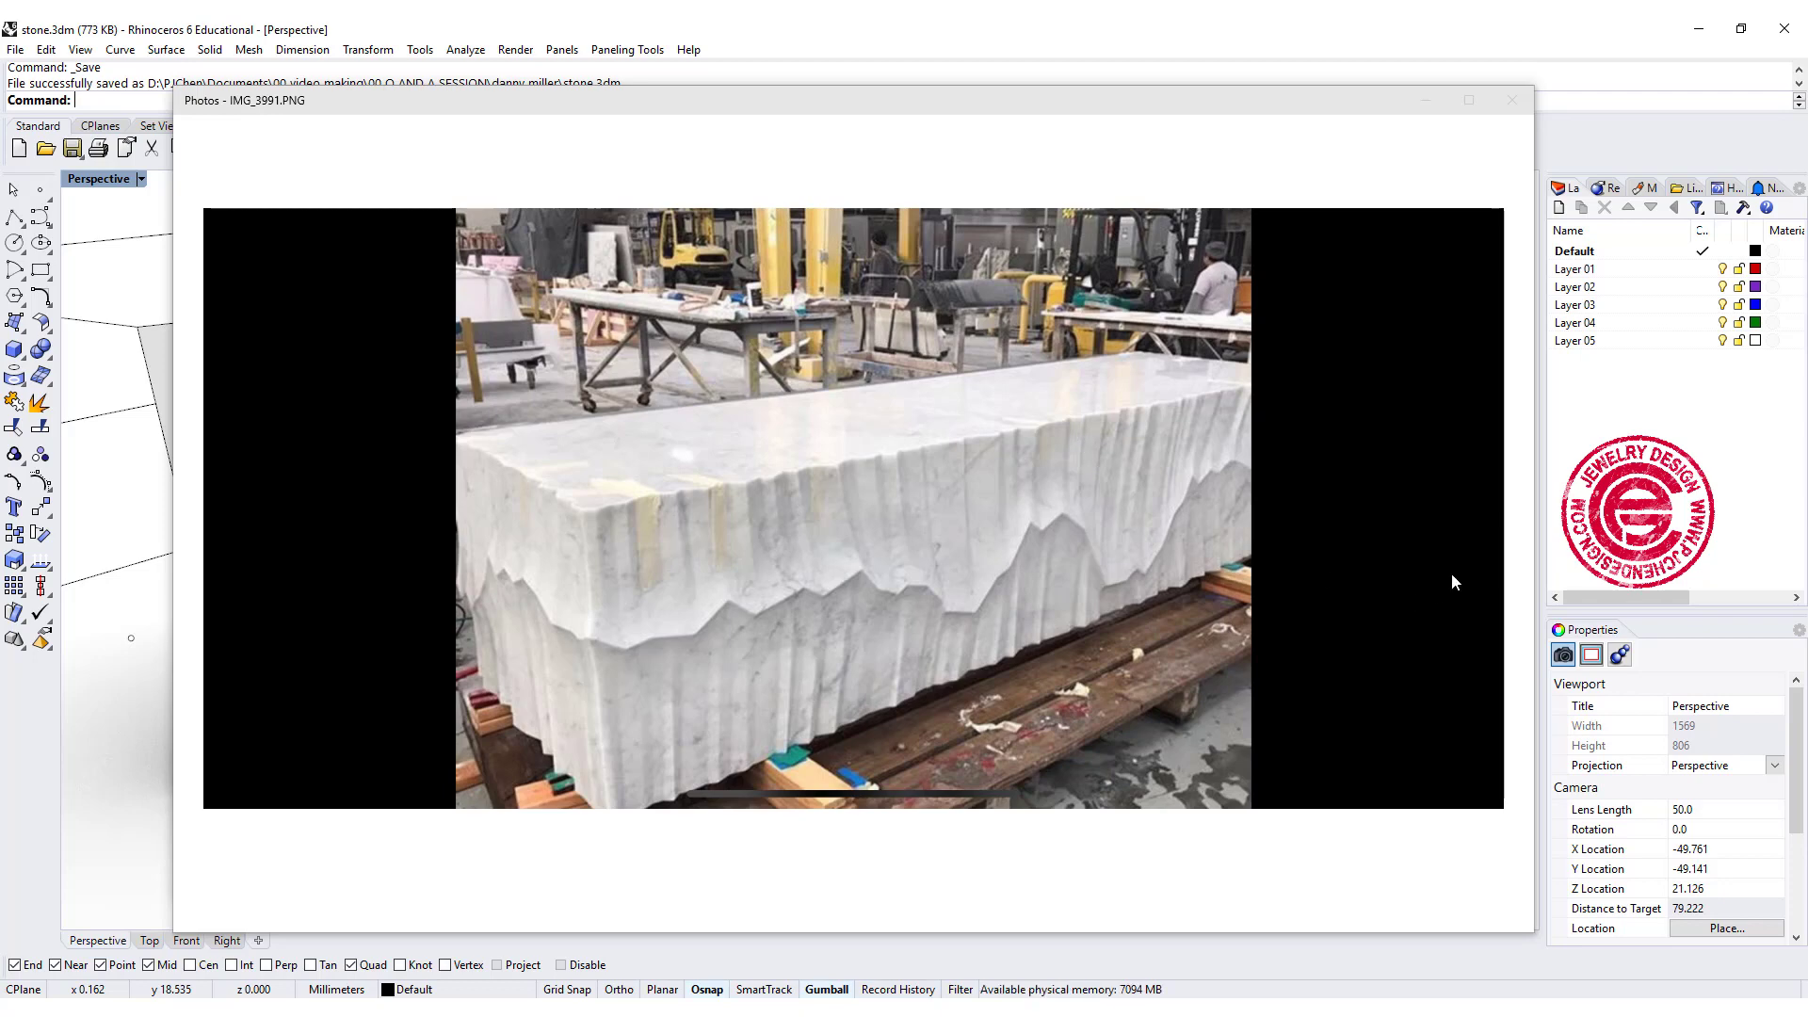
- Browse through the reference photos of the carved marble block to study its rippled sides and jagged ridge
left_click(1488, 520)
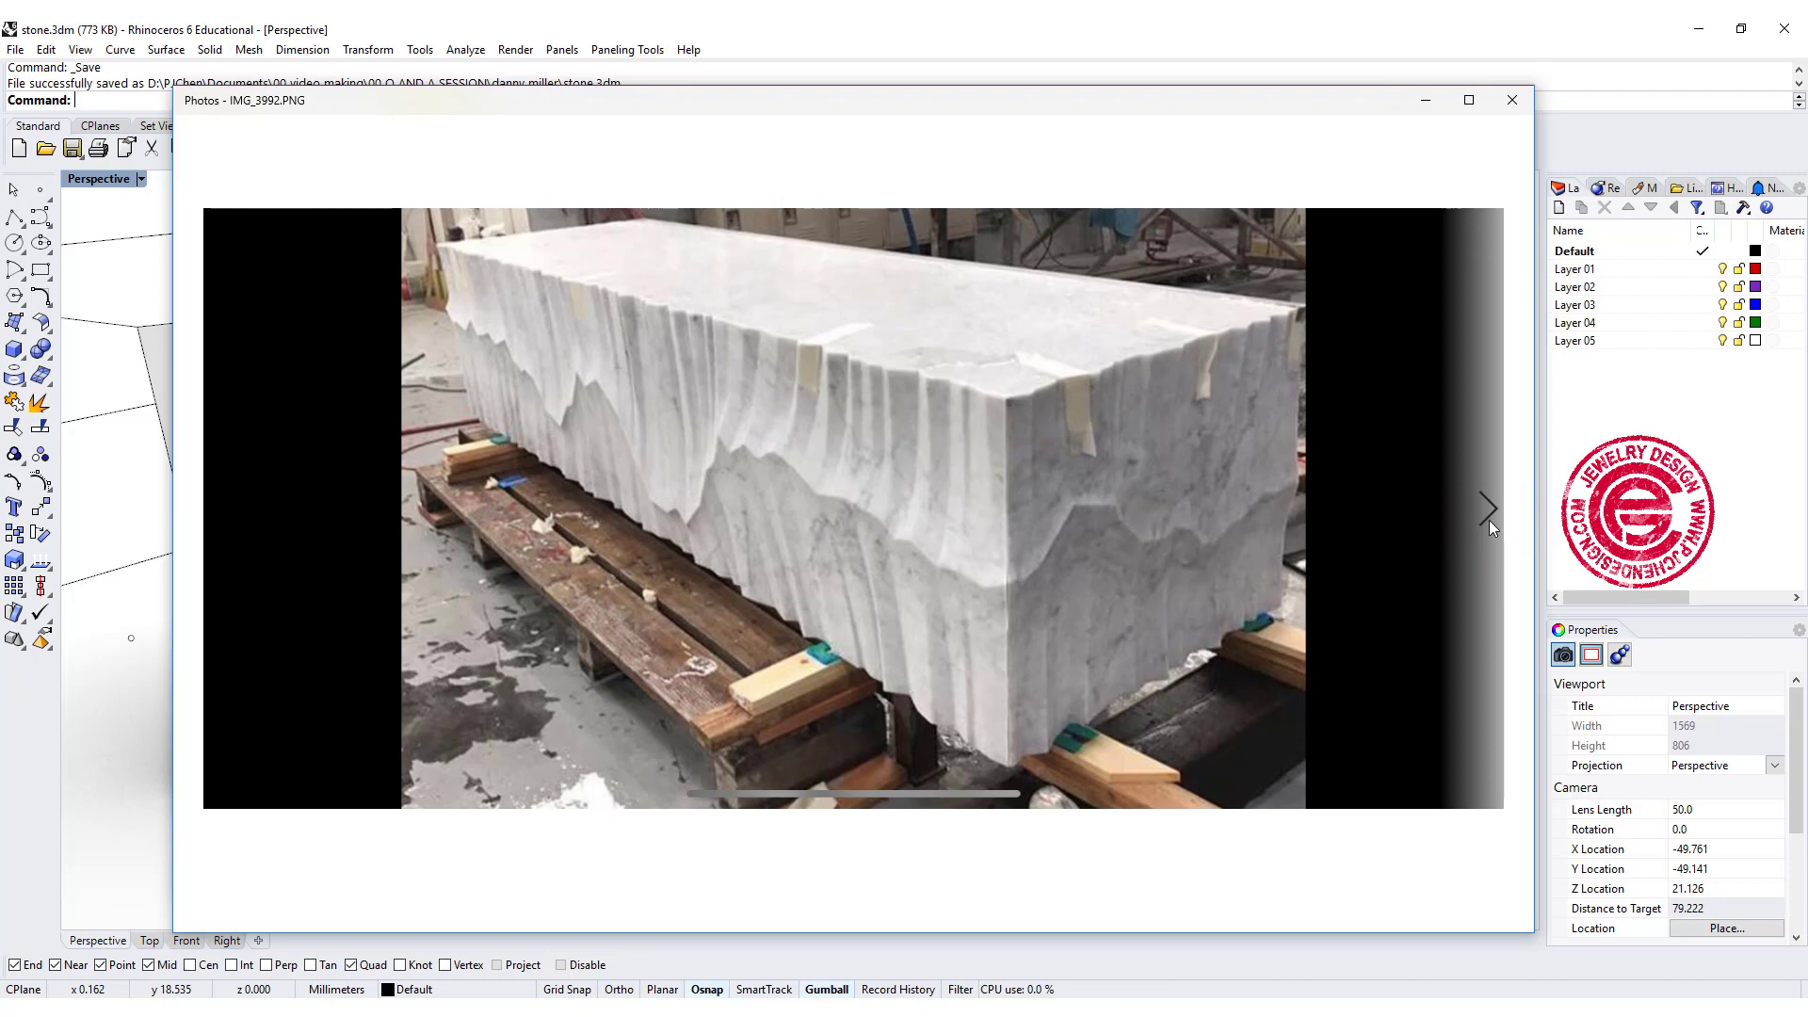
left_click(1489, 520)
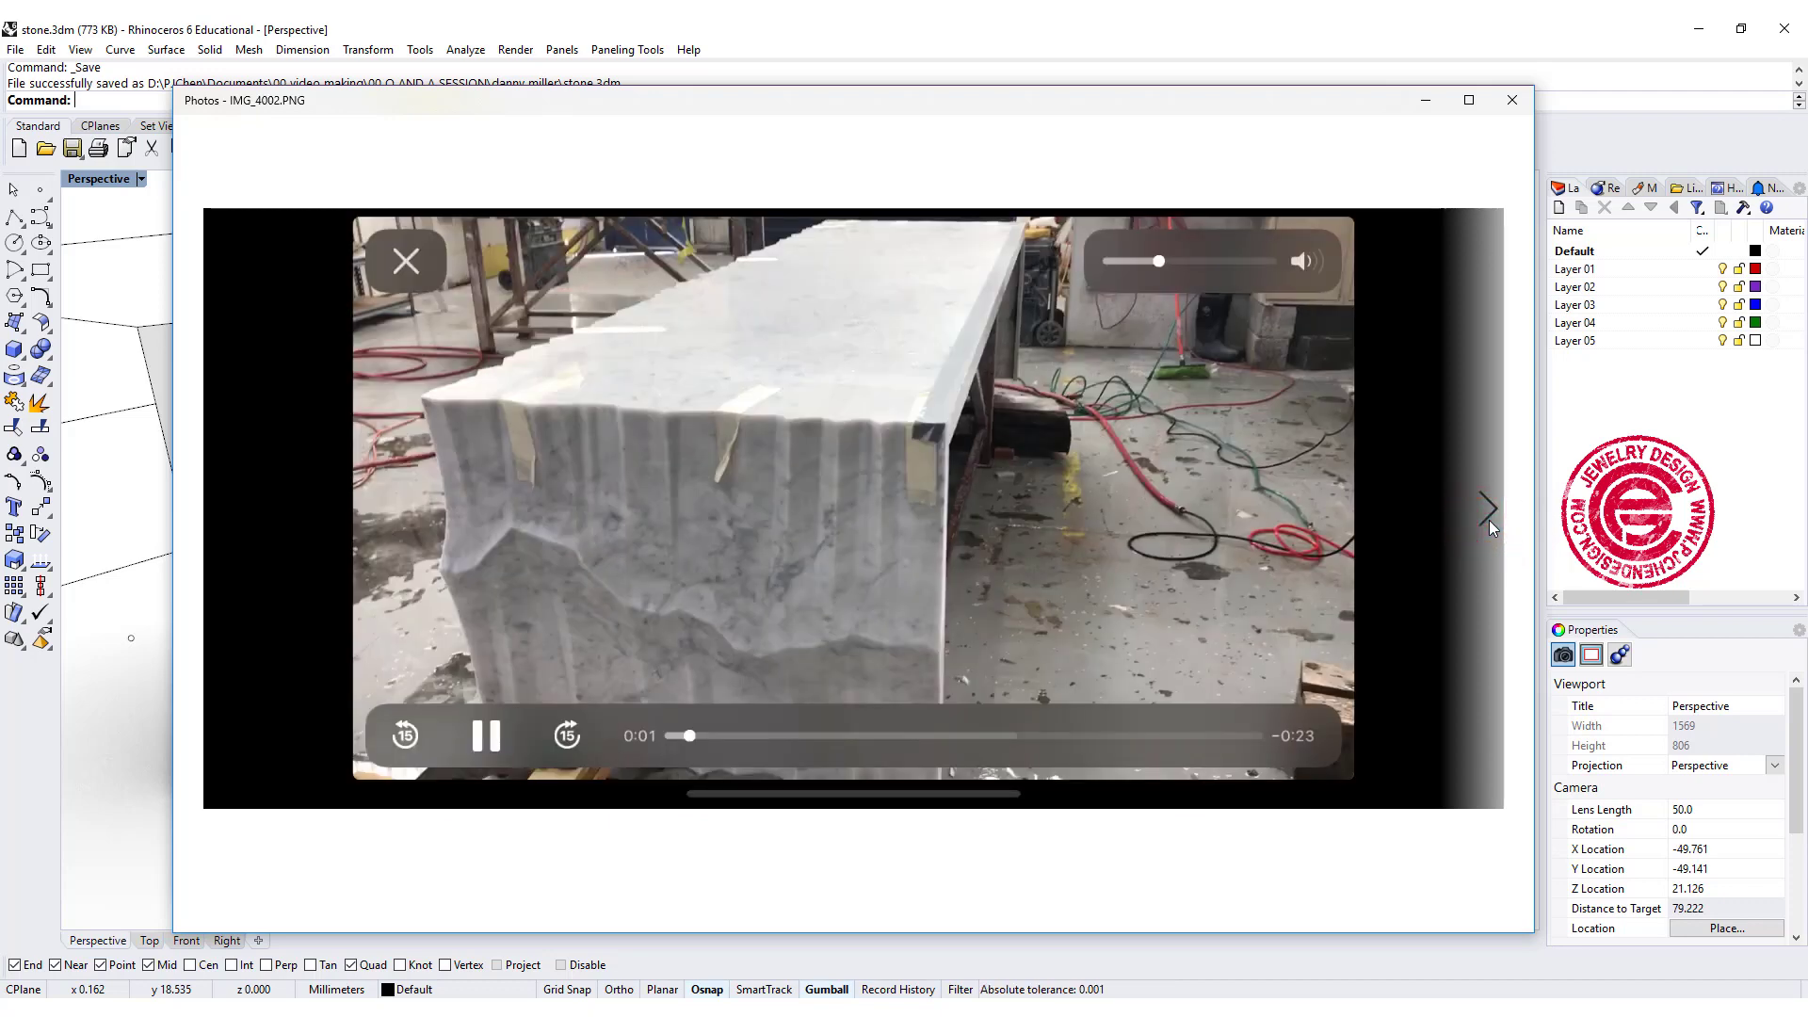
left_click(1489, 520)
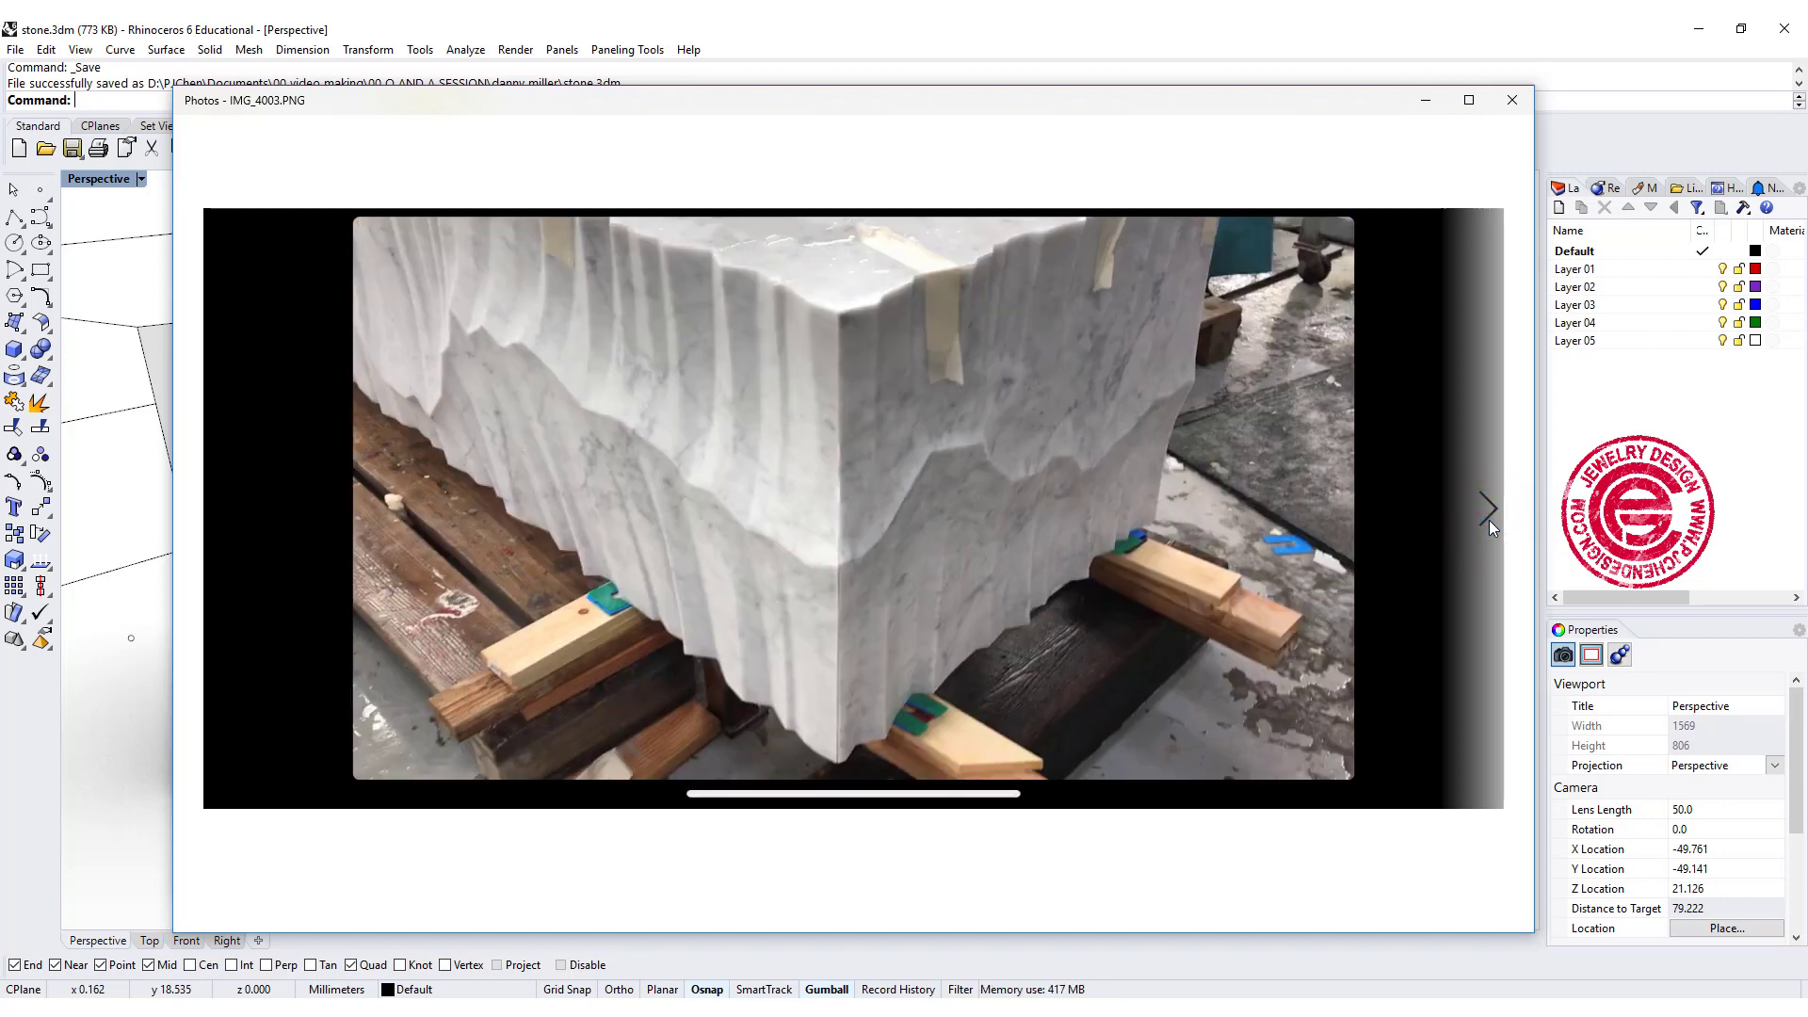
left_click(1489, 520)
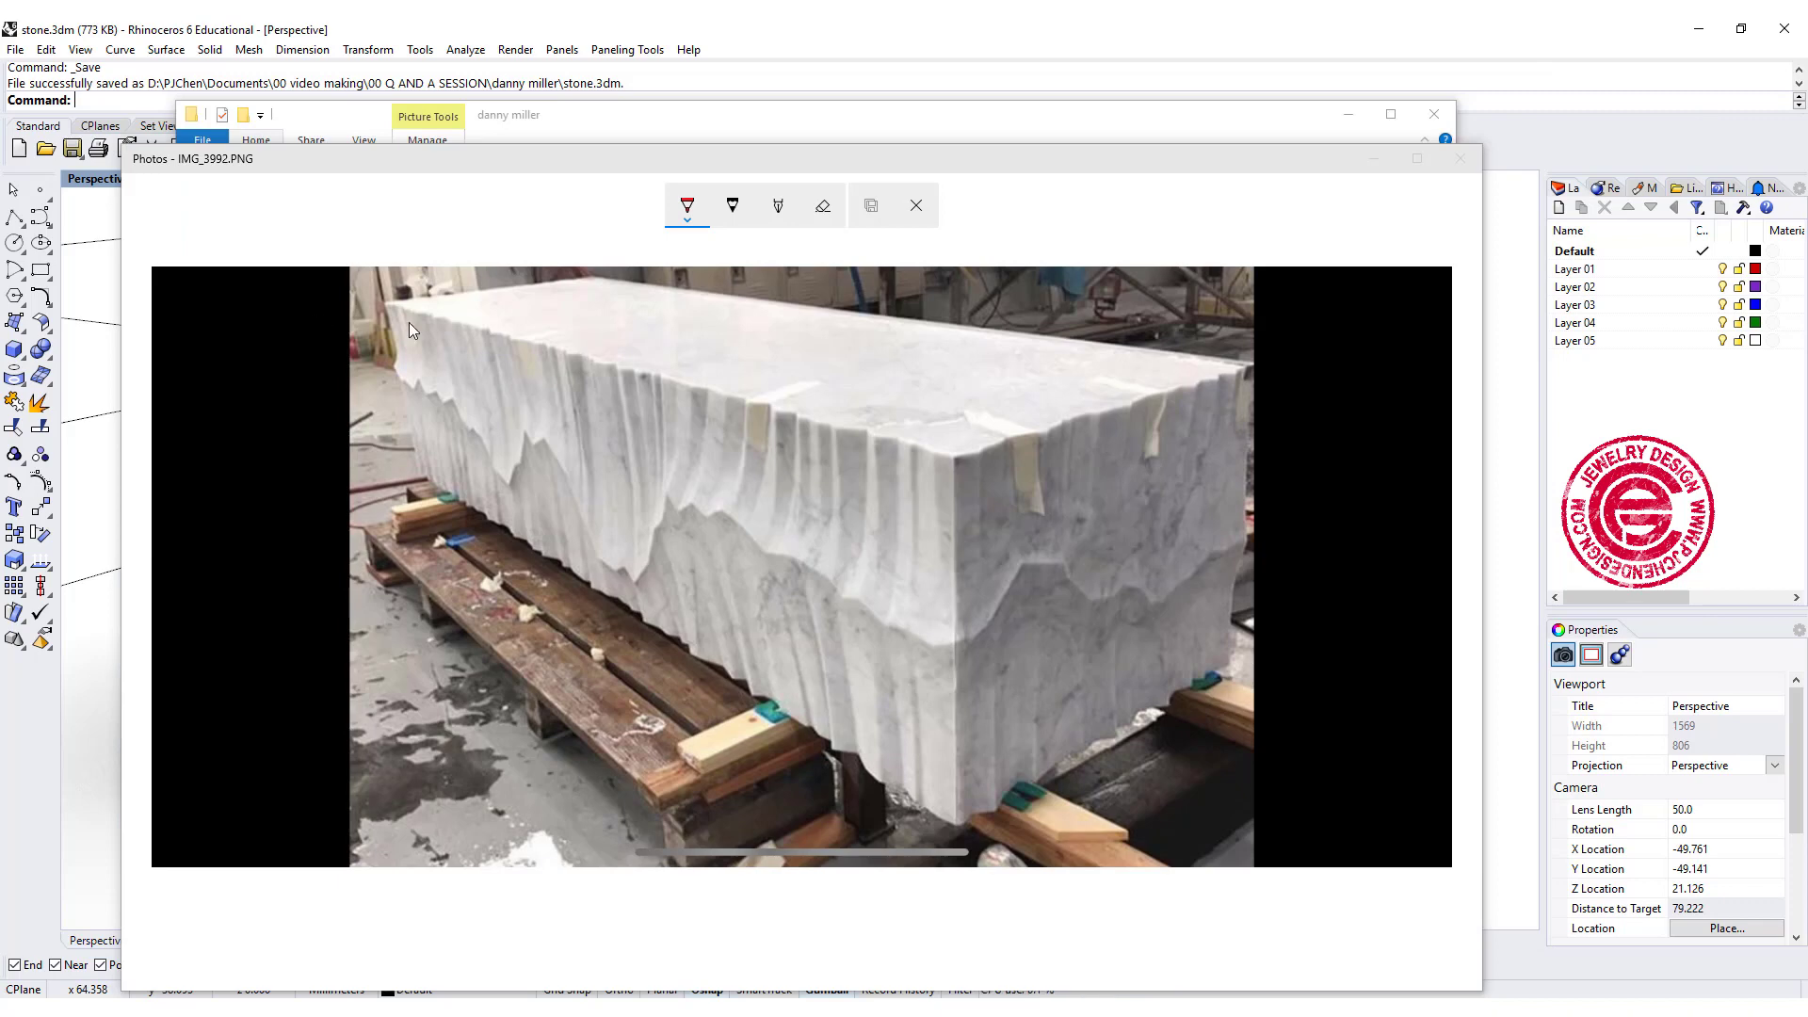
- Outline the block's long side in red on photo IMG_3992, tracing its wavy upper and lower edges and both vertical ends
left_click_drag(400, 308, 720, 398)
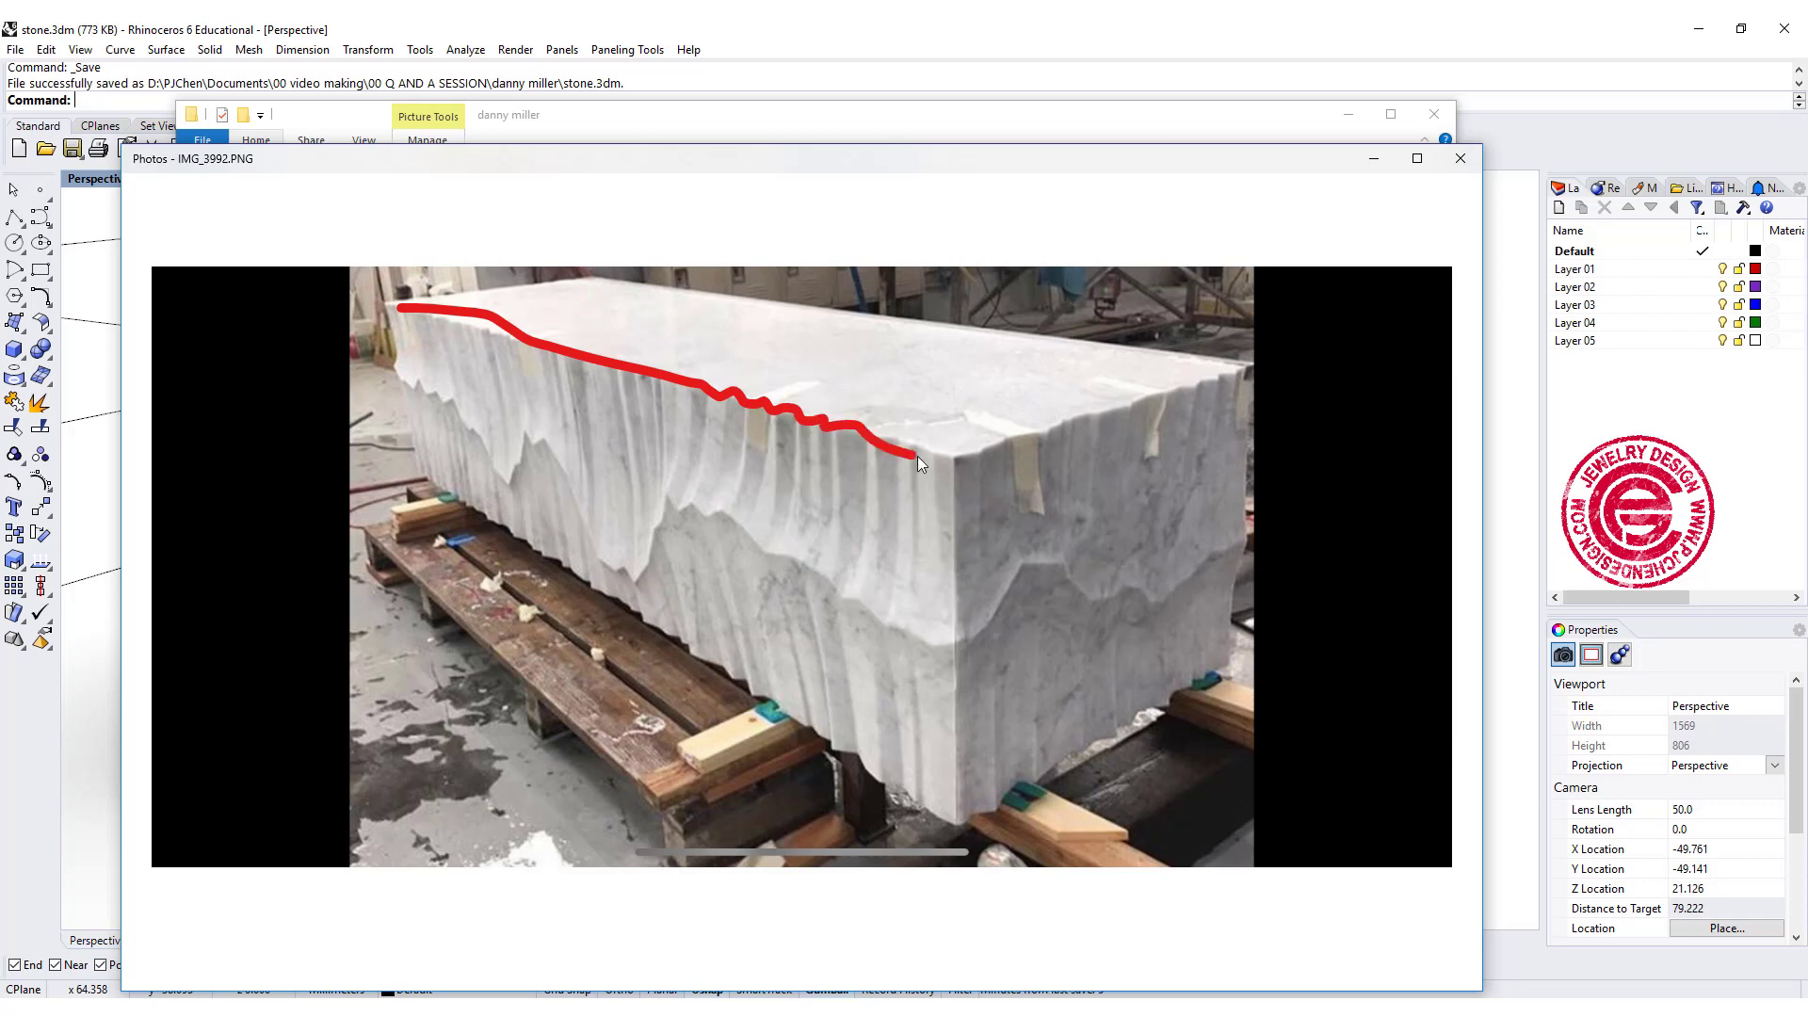
left_click_drag(951, 452, 951, 454)
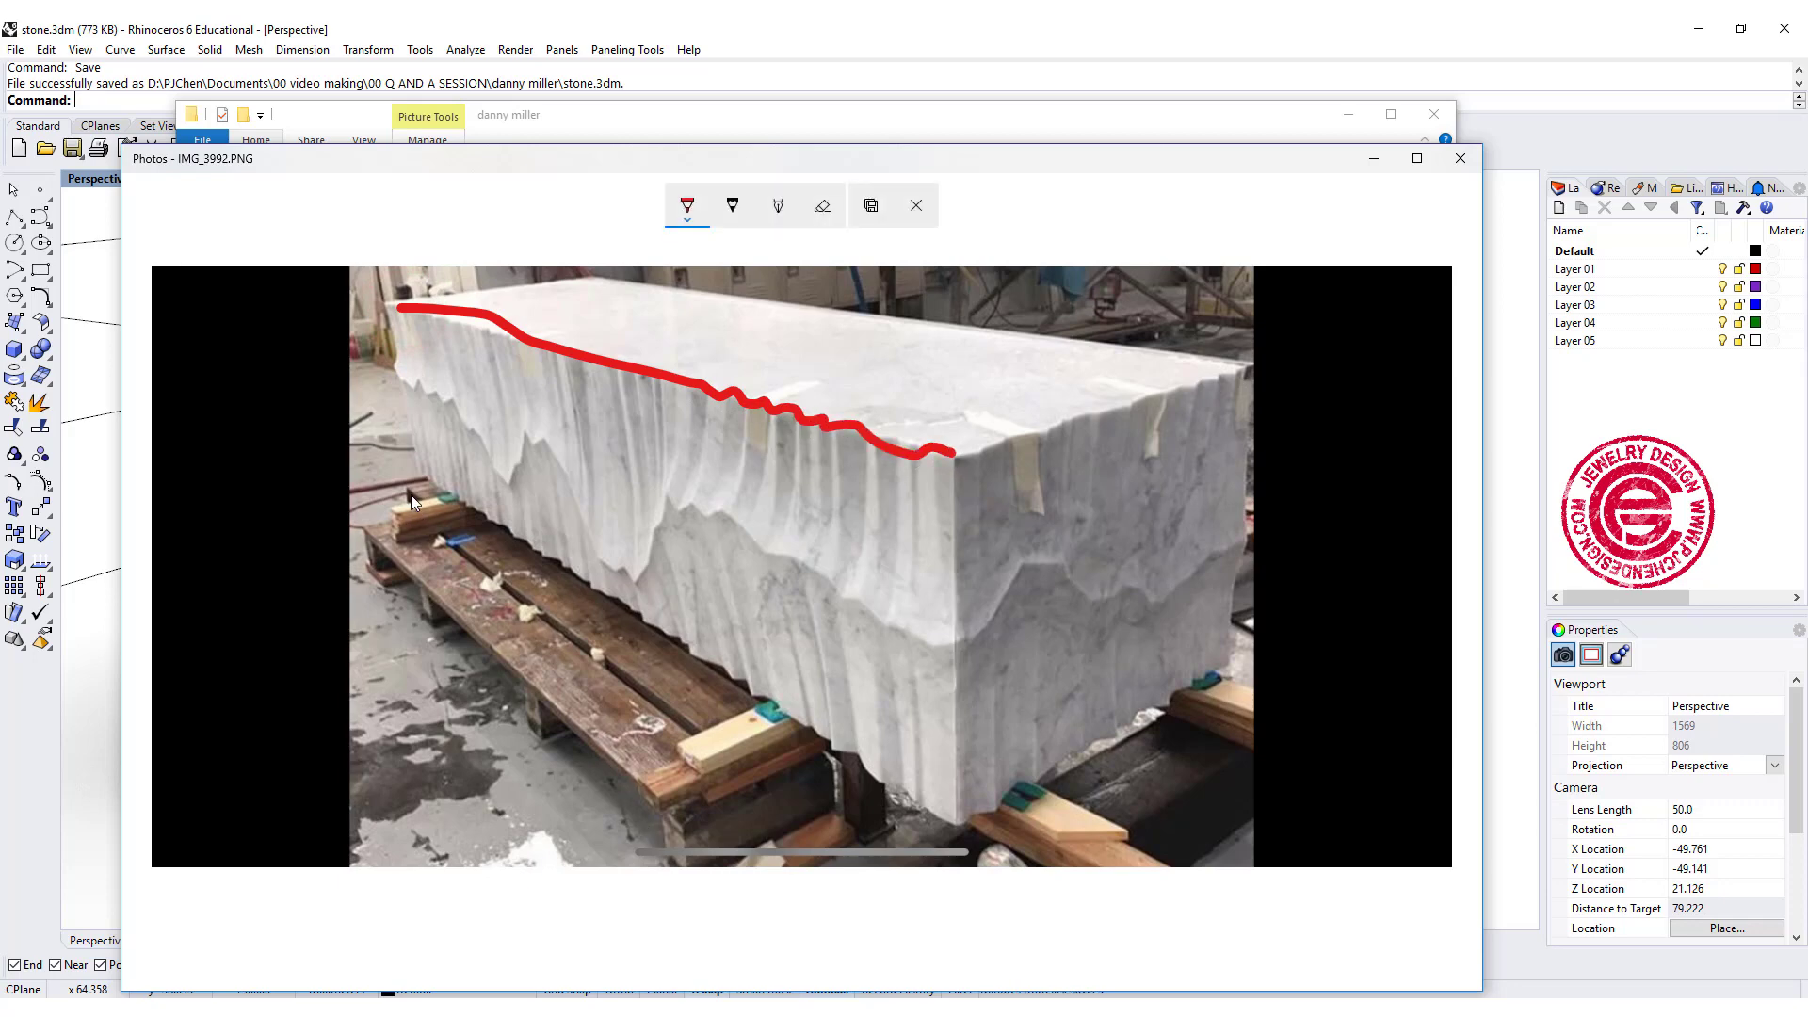
left_click_drag(421, 477, 580, 564)
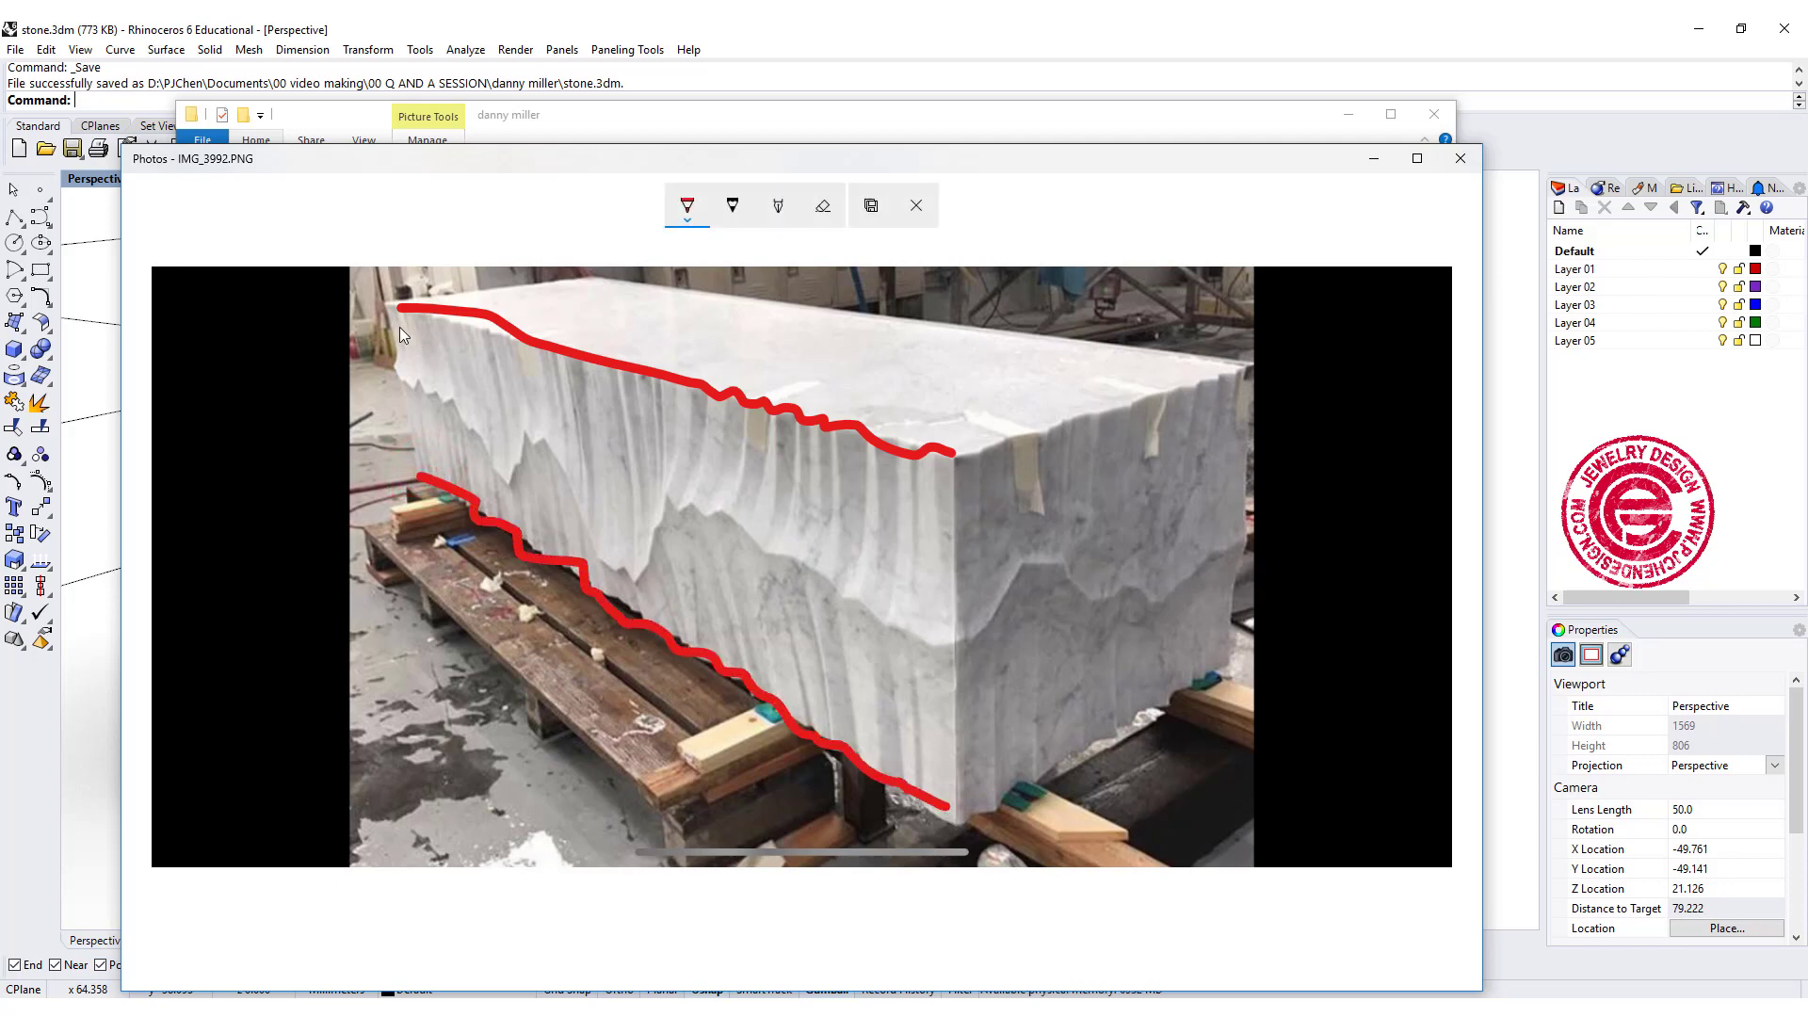
mouse_move(387, 307)
left_mouse_down()
mouse_move(392, 374)
mouse_move(413, 442)
left_mouse_up()
mouse_move(956, 458)
left_mouse_down()
mouse_move(938, 634)
mouse_move(958, 663)
left_mouse_up()
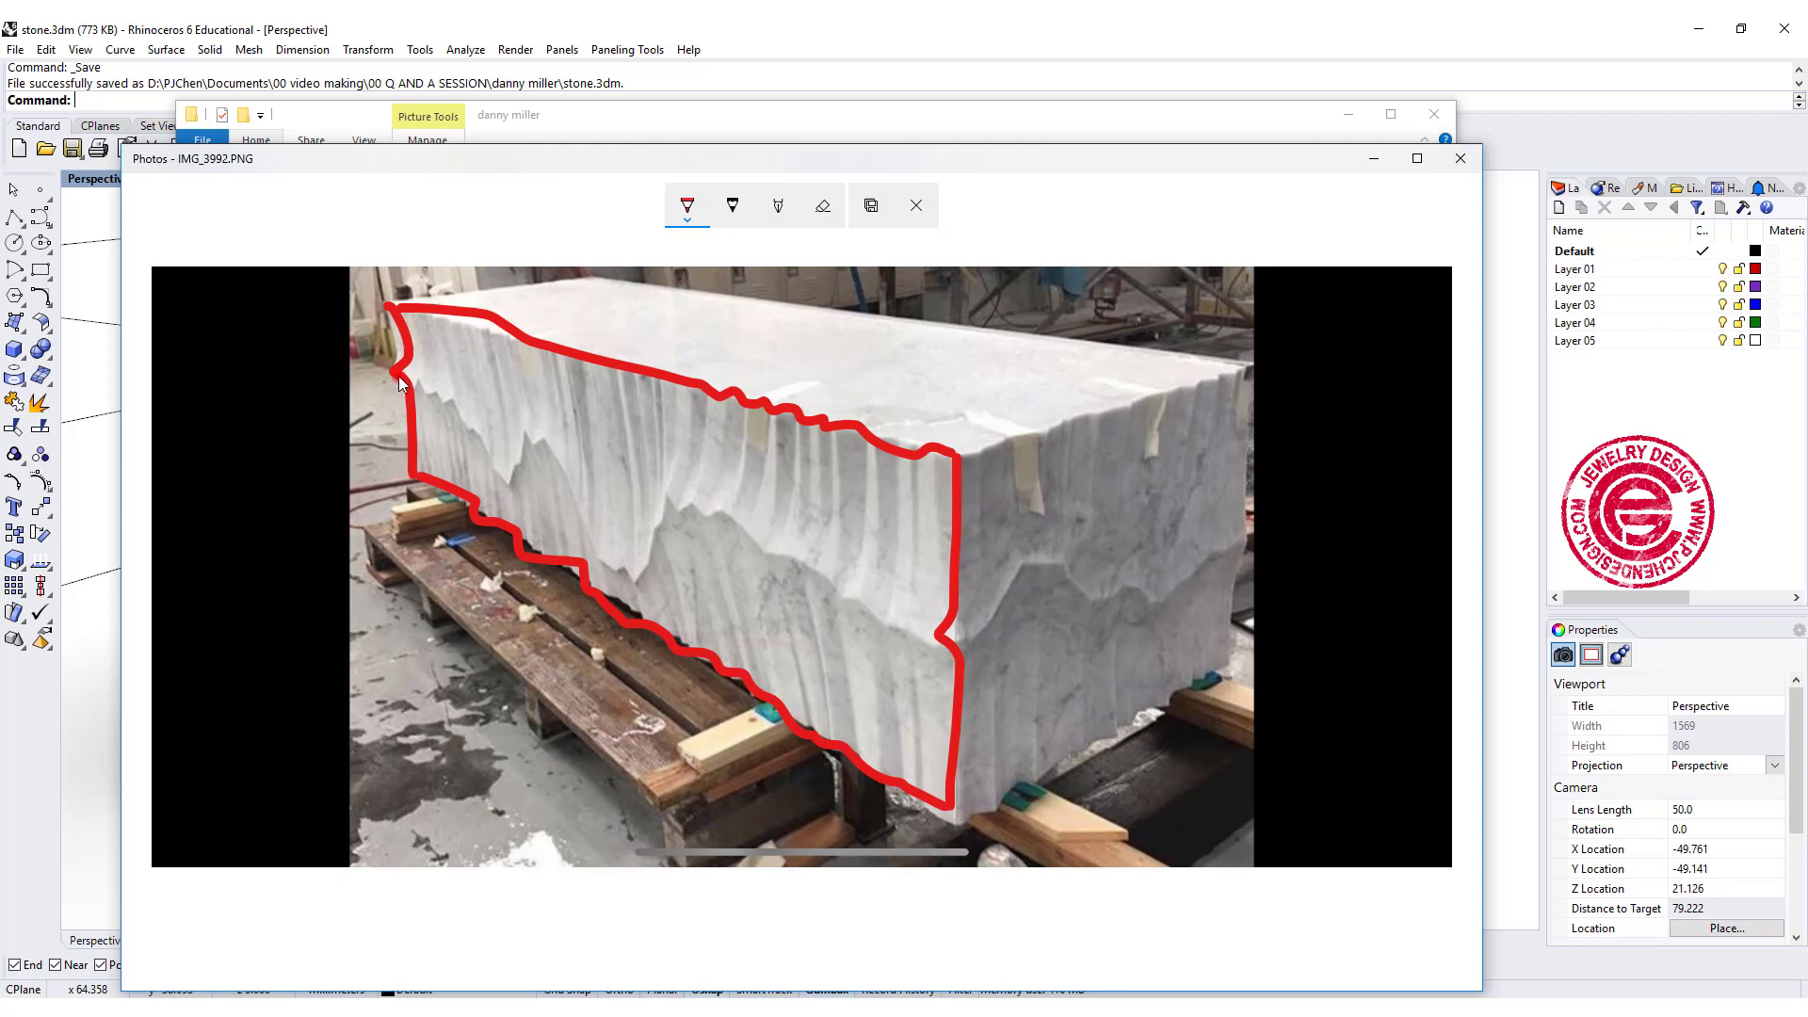
- Trace the jagged ridge line across the long side in red and mark the areas above and below it
left_click_drag(399, 377, 465, 407)
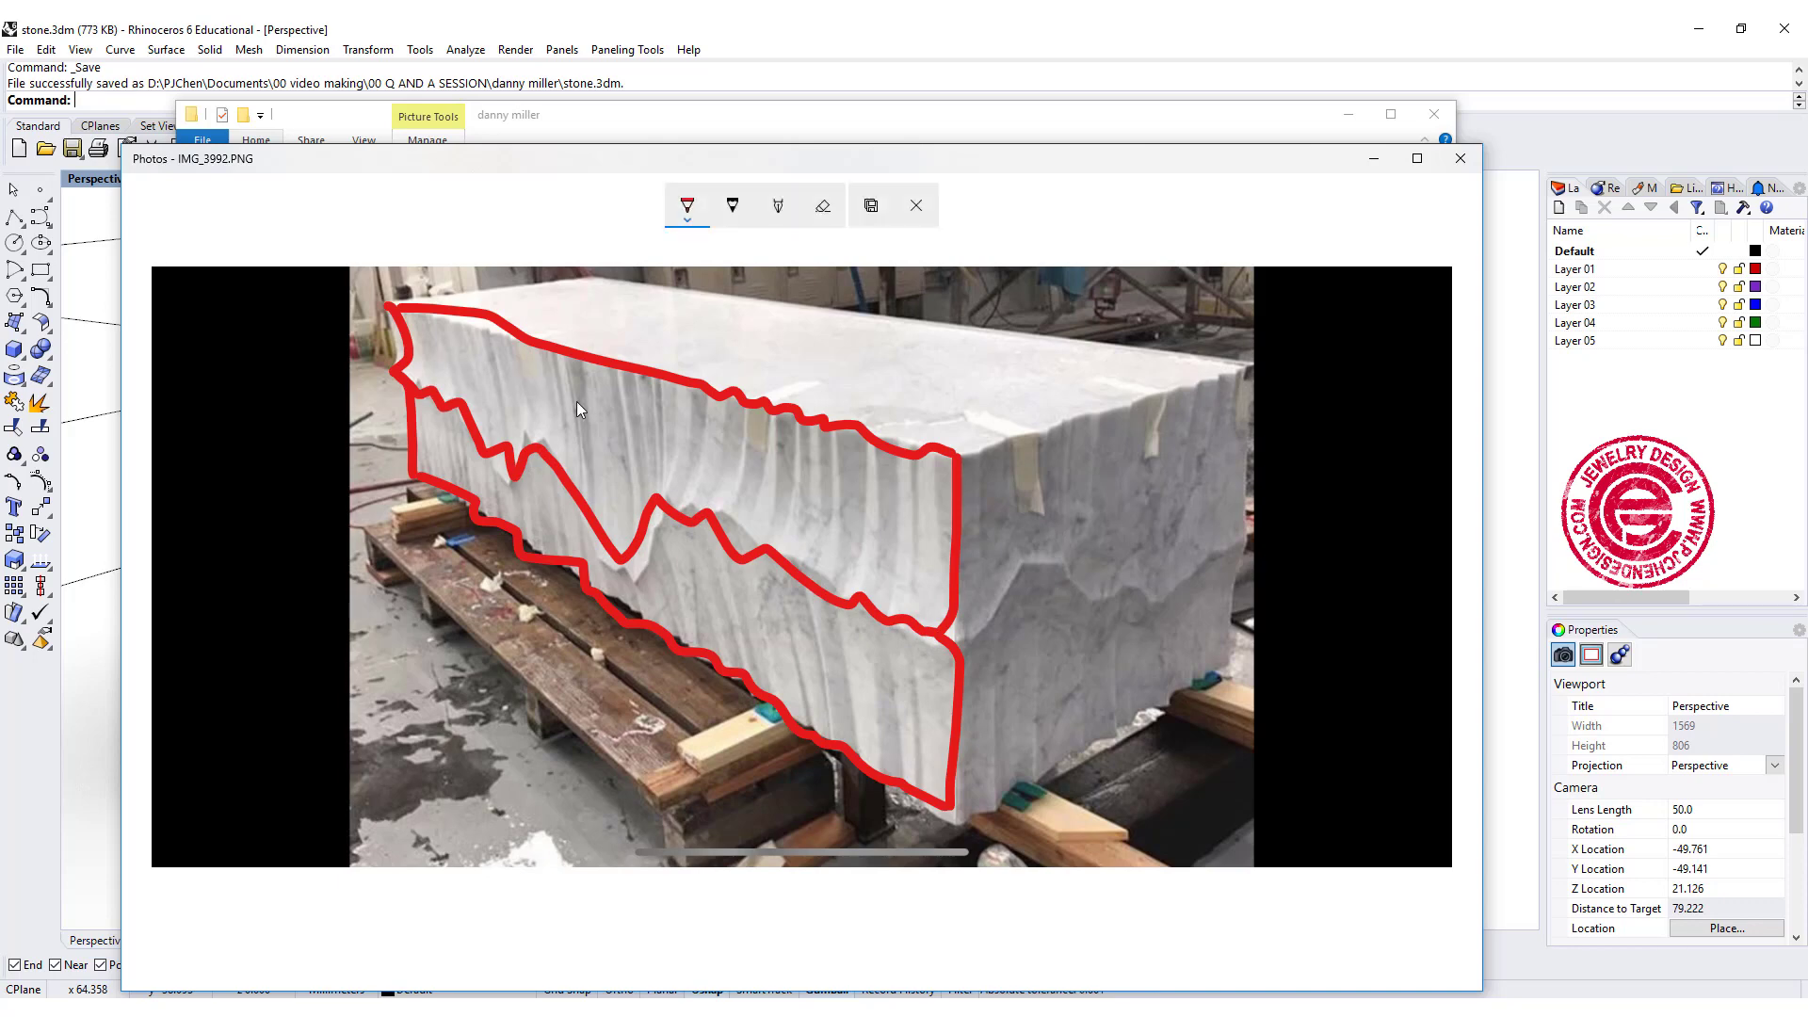
left_click_drag(601, 399, 603, 445)
mouse_move(717, 593)
left_mouse_down()
mouse_move(755, 614)
mouse_move(721, 631)
mouse_move(758, 634)
left_mouse_up()
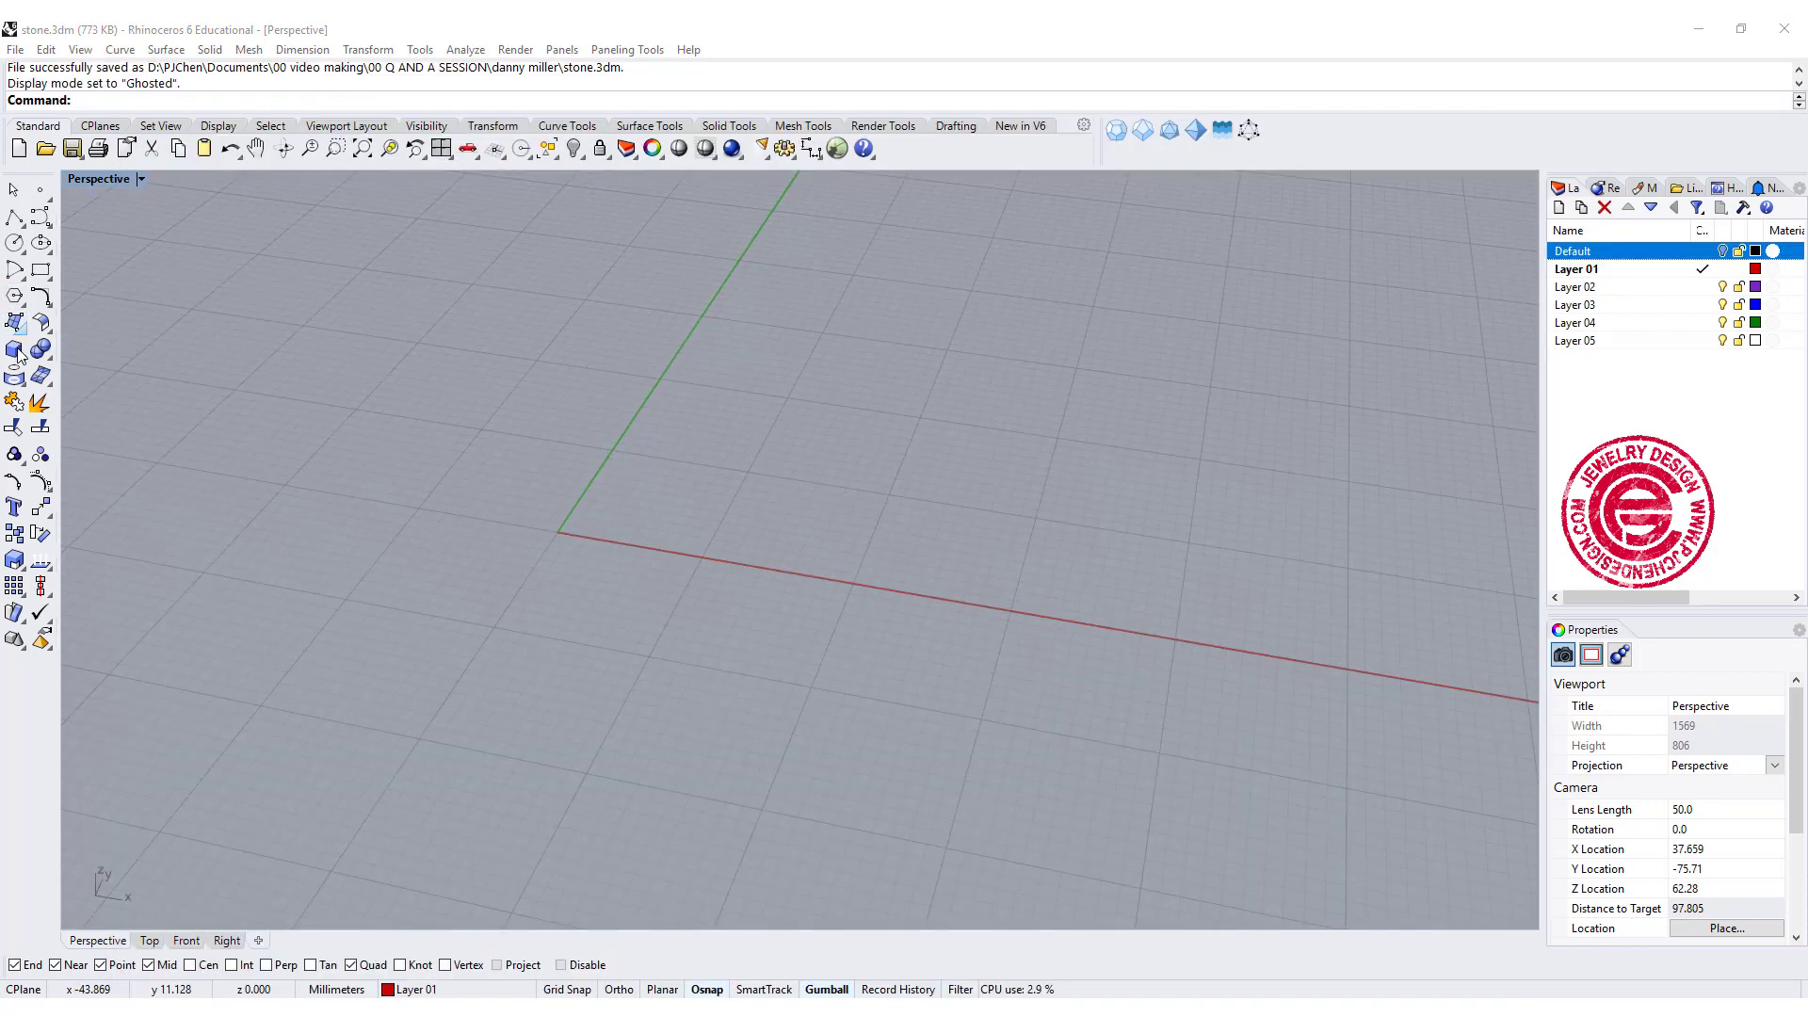
- In Rhinoceros, draw a long rectangular box with its base centered on the origin (0)
left_click(17, 352)
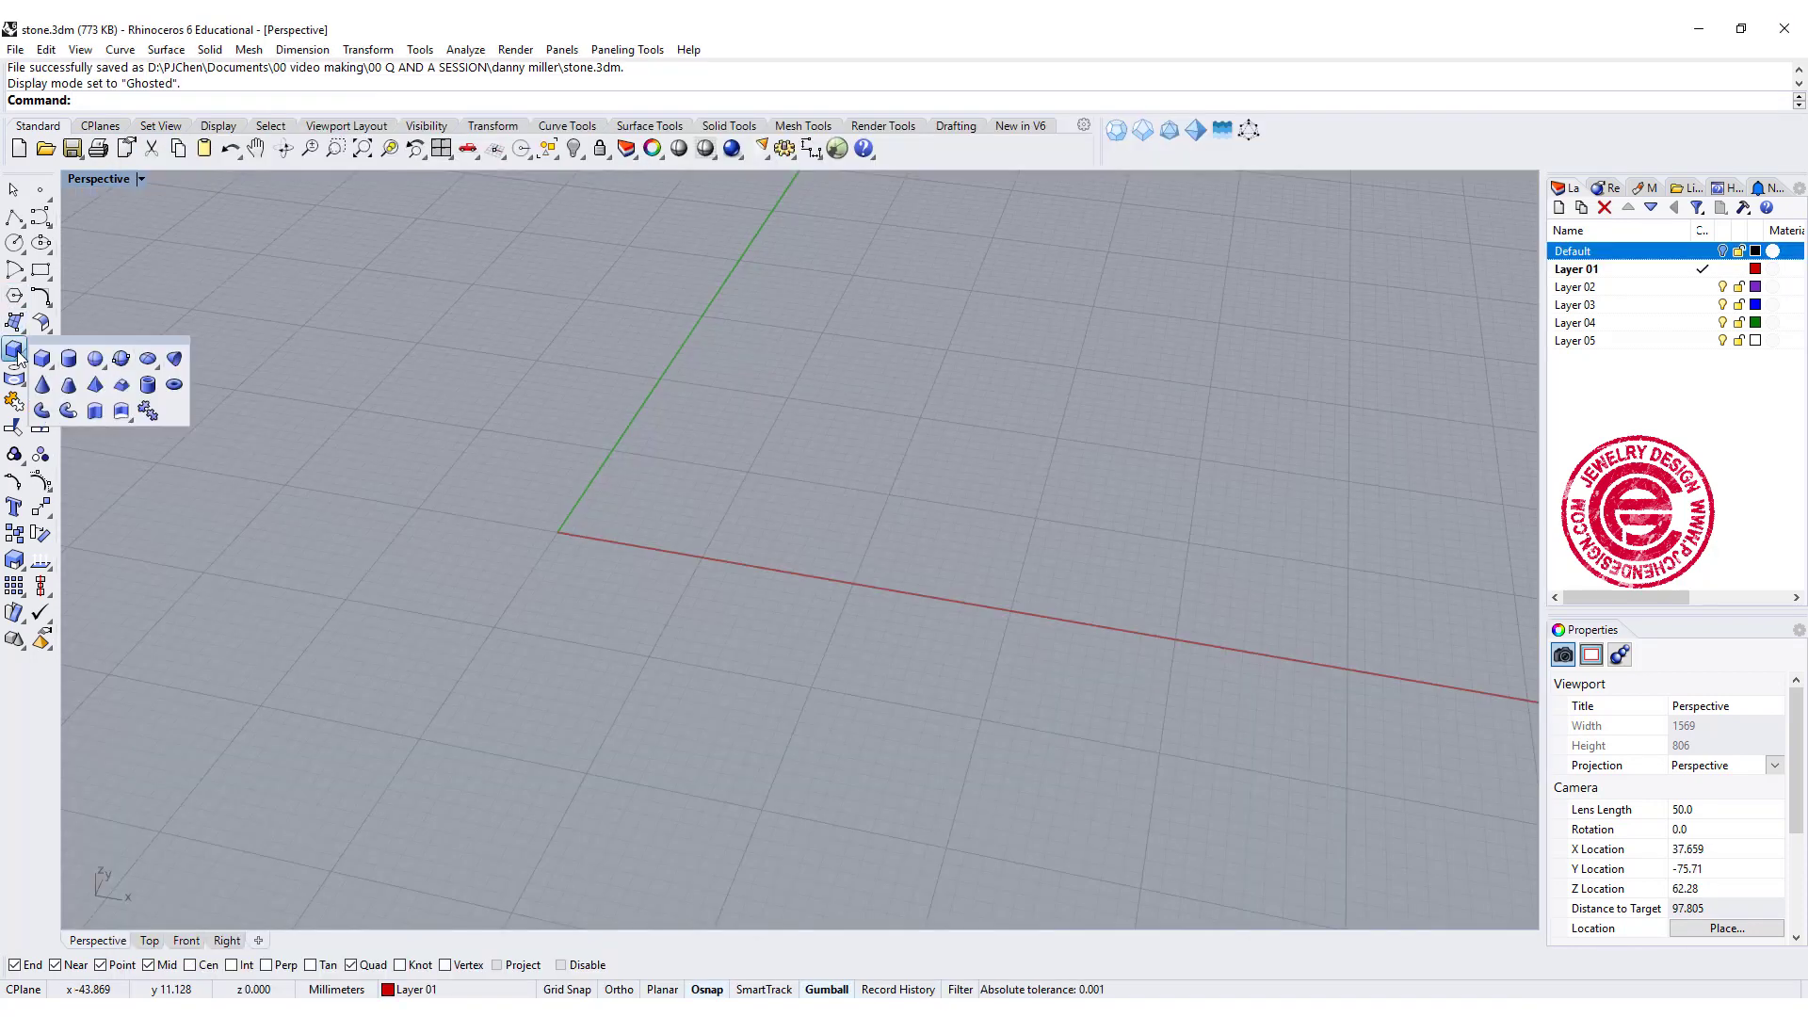
left_click(41, 359)
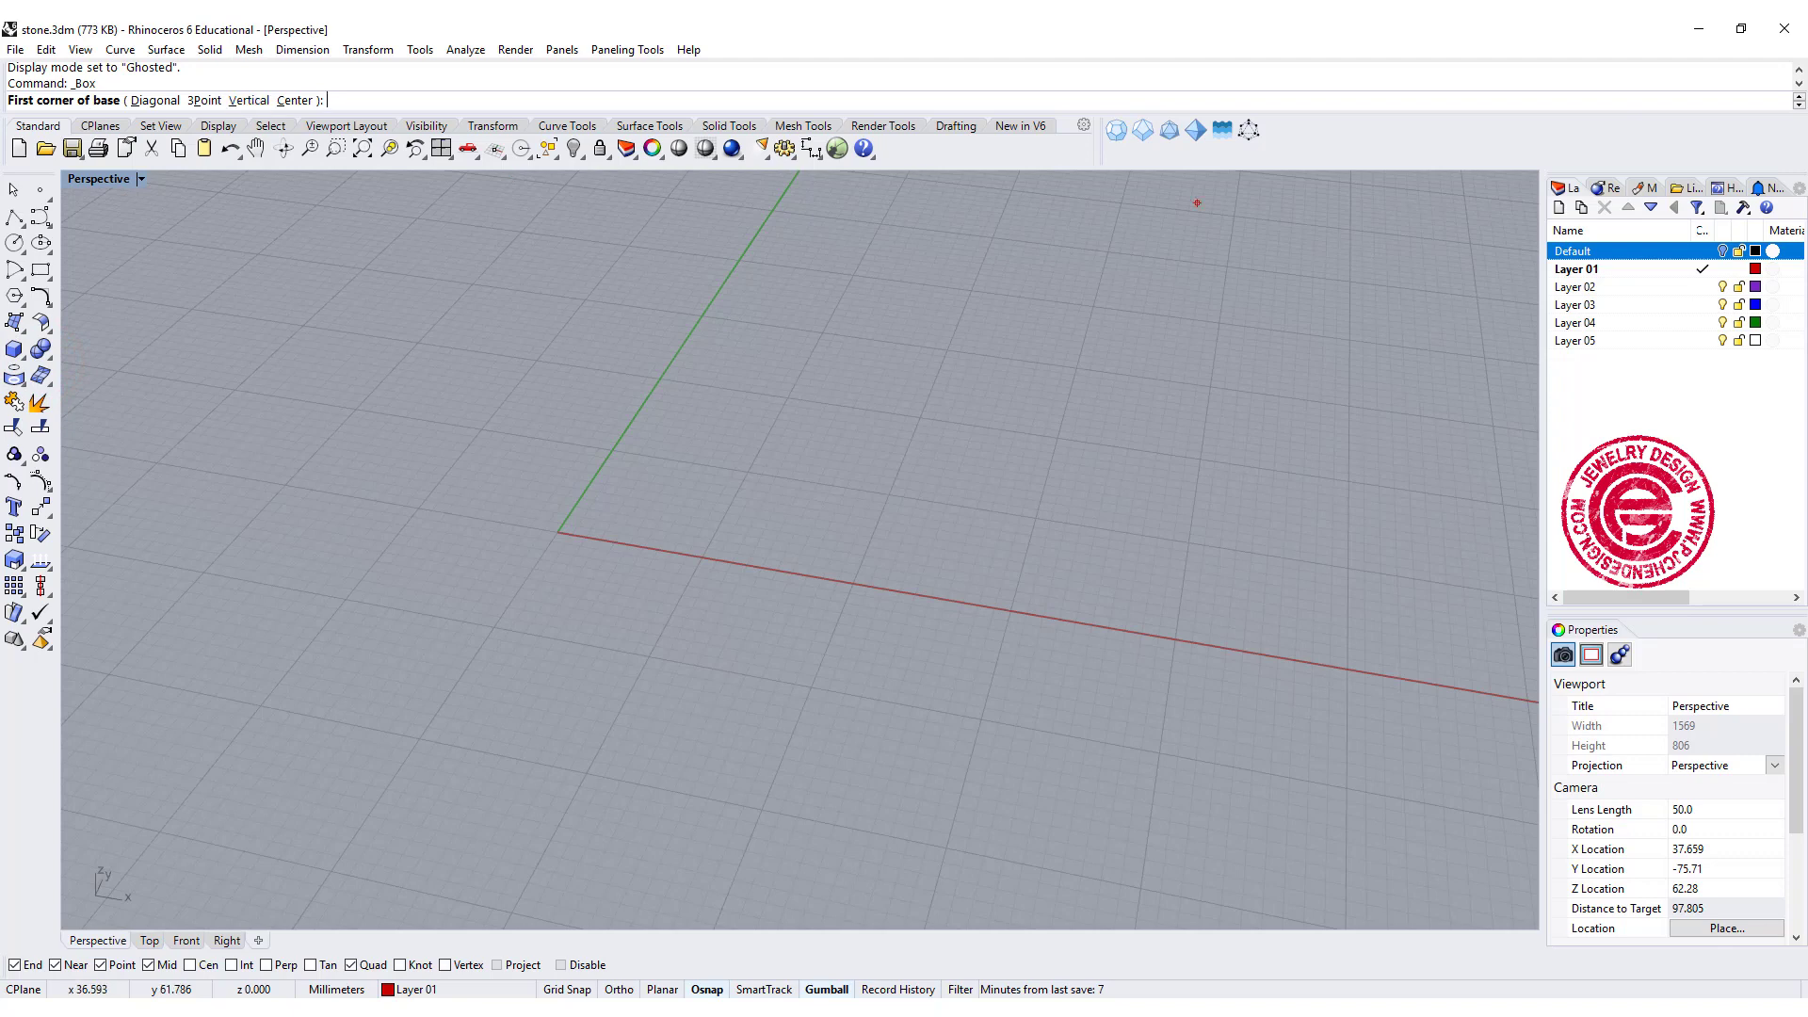
left_click(291, 100)
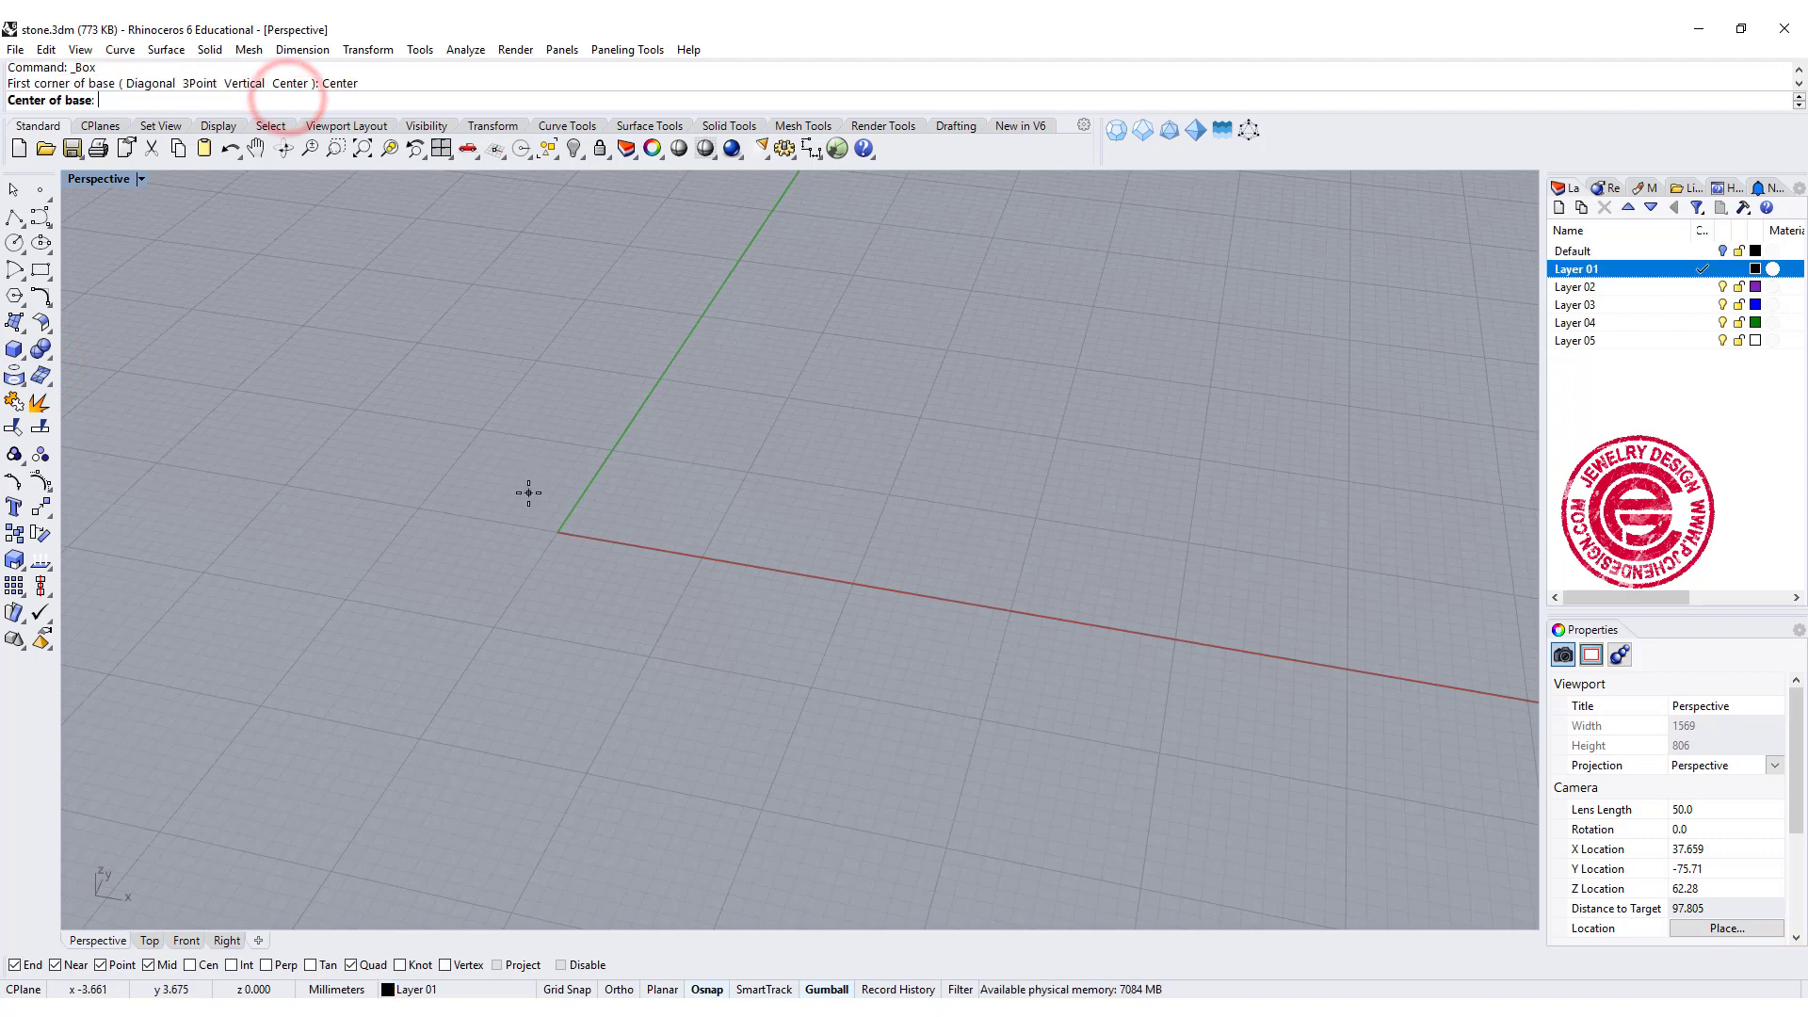
type("0")
key("Return")
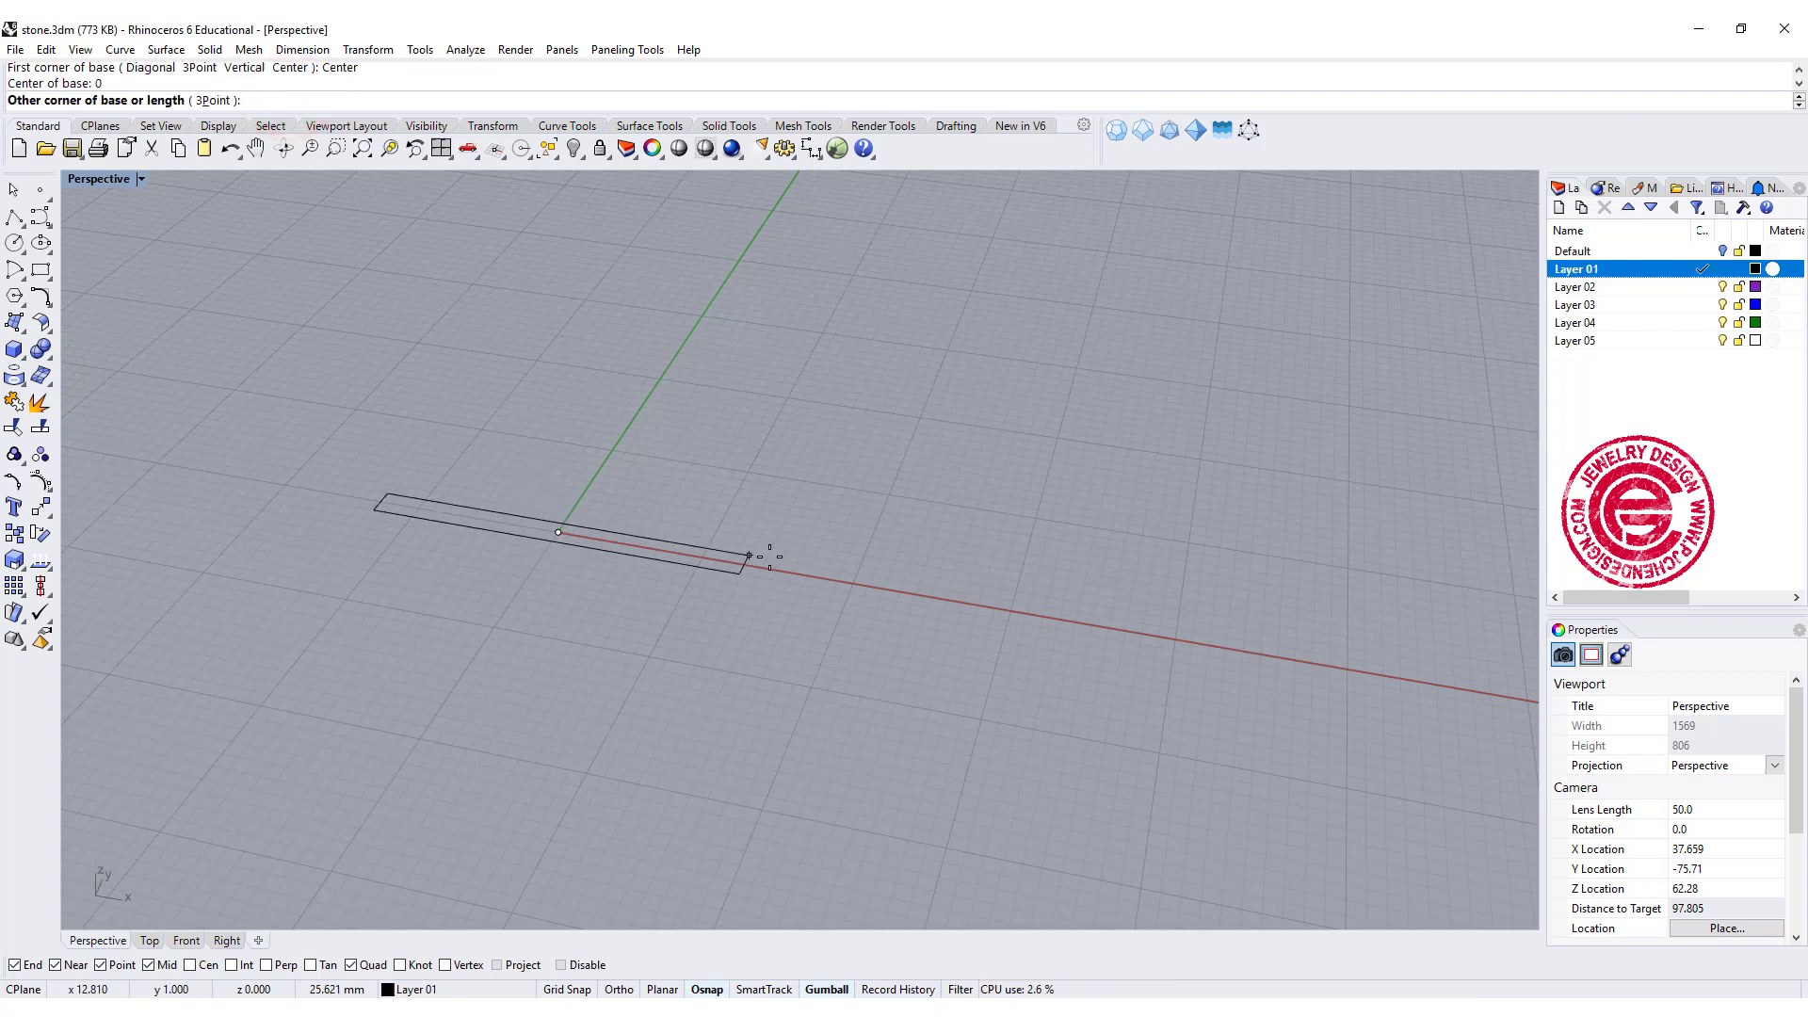
left_click(1047, 486)
left_click(1009, 222)
- Lock the box so it serves as a non-selectable reference
scroll(942, 488, "down", 3)
mouse_move(942, 488)
right_mouse_down()
mouse_move(1001, 331)
mouse_move(962, 429)
right_mouse_up()
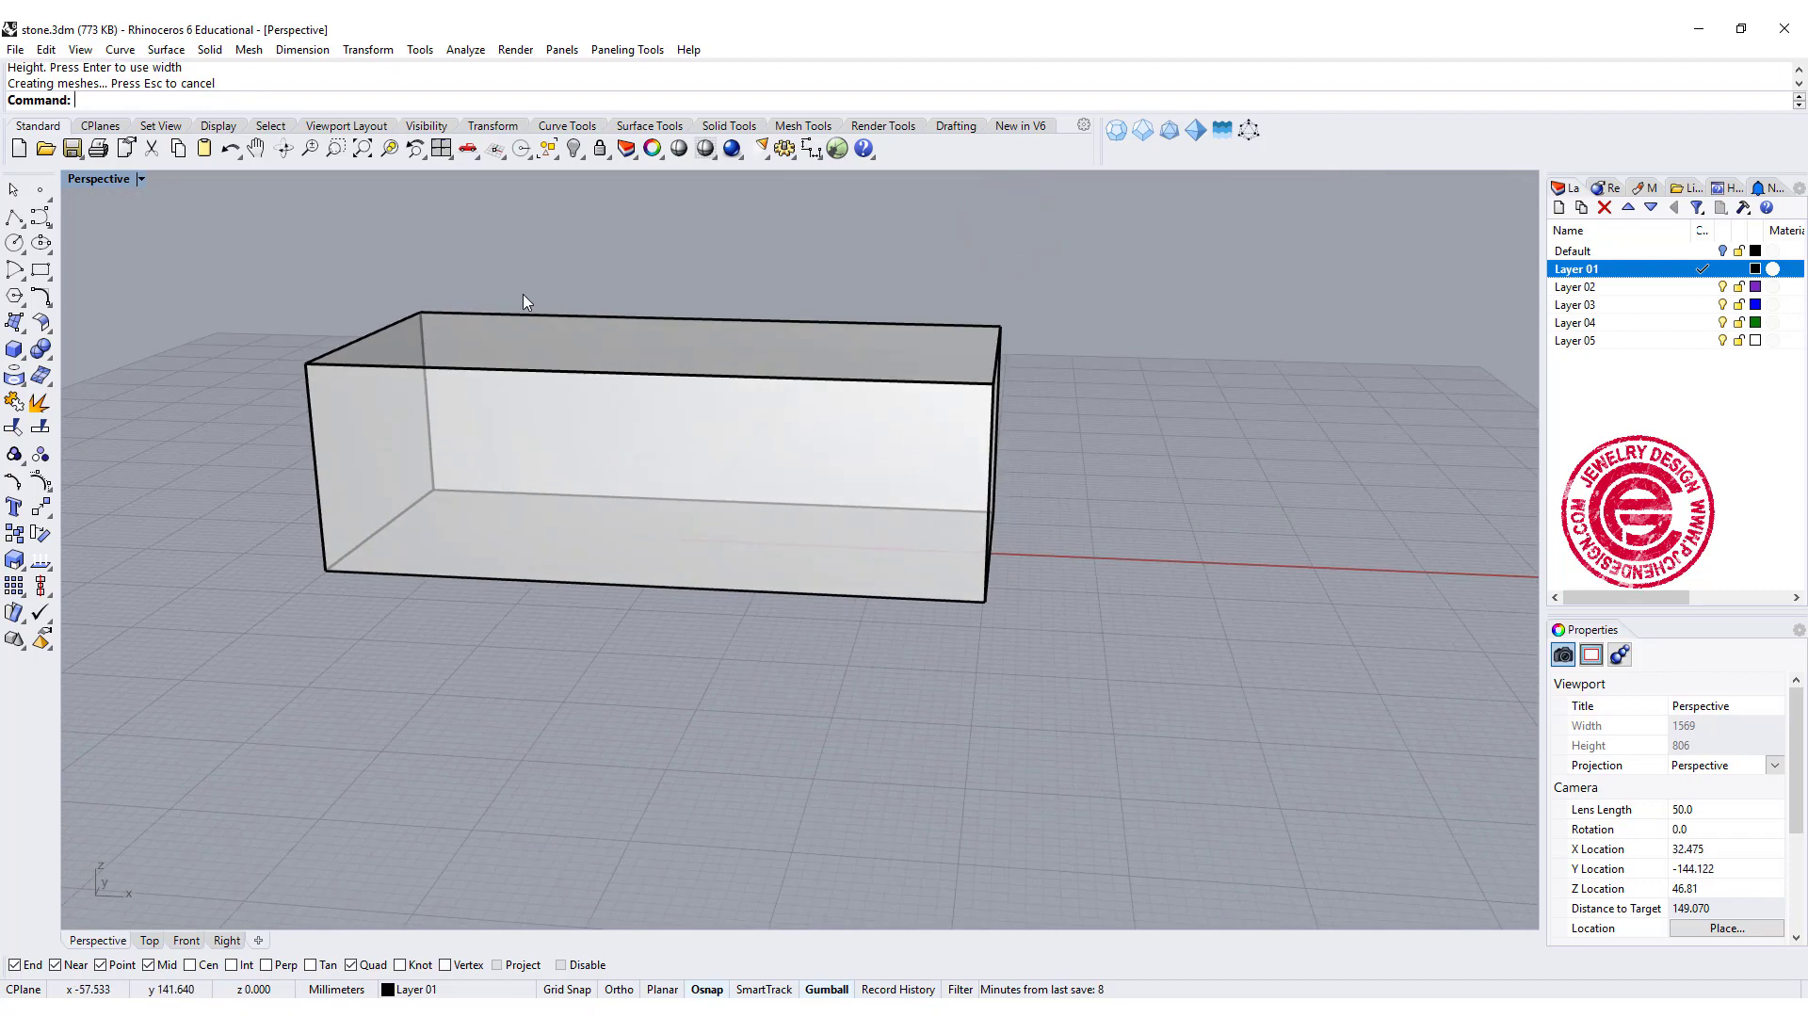
right_click_drag(509, 297, 482, 326)
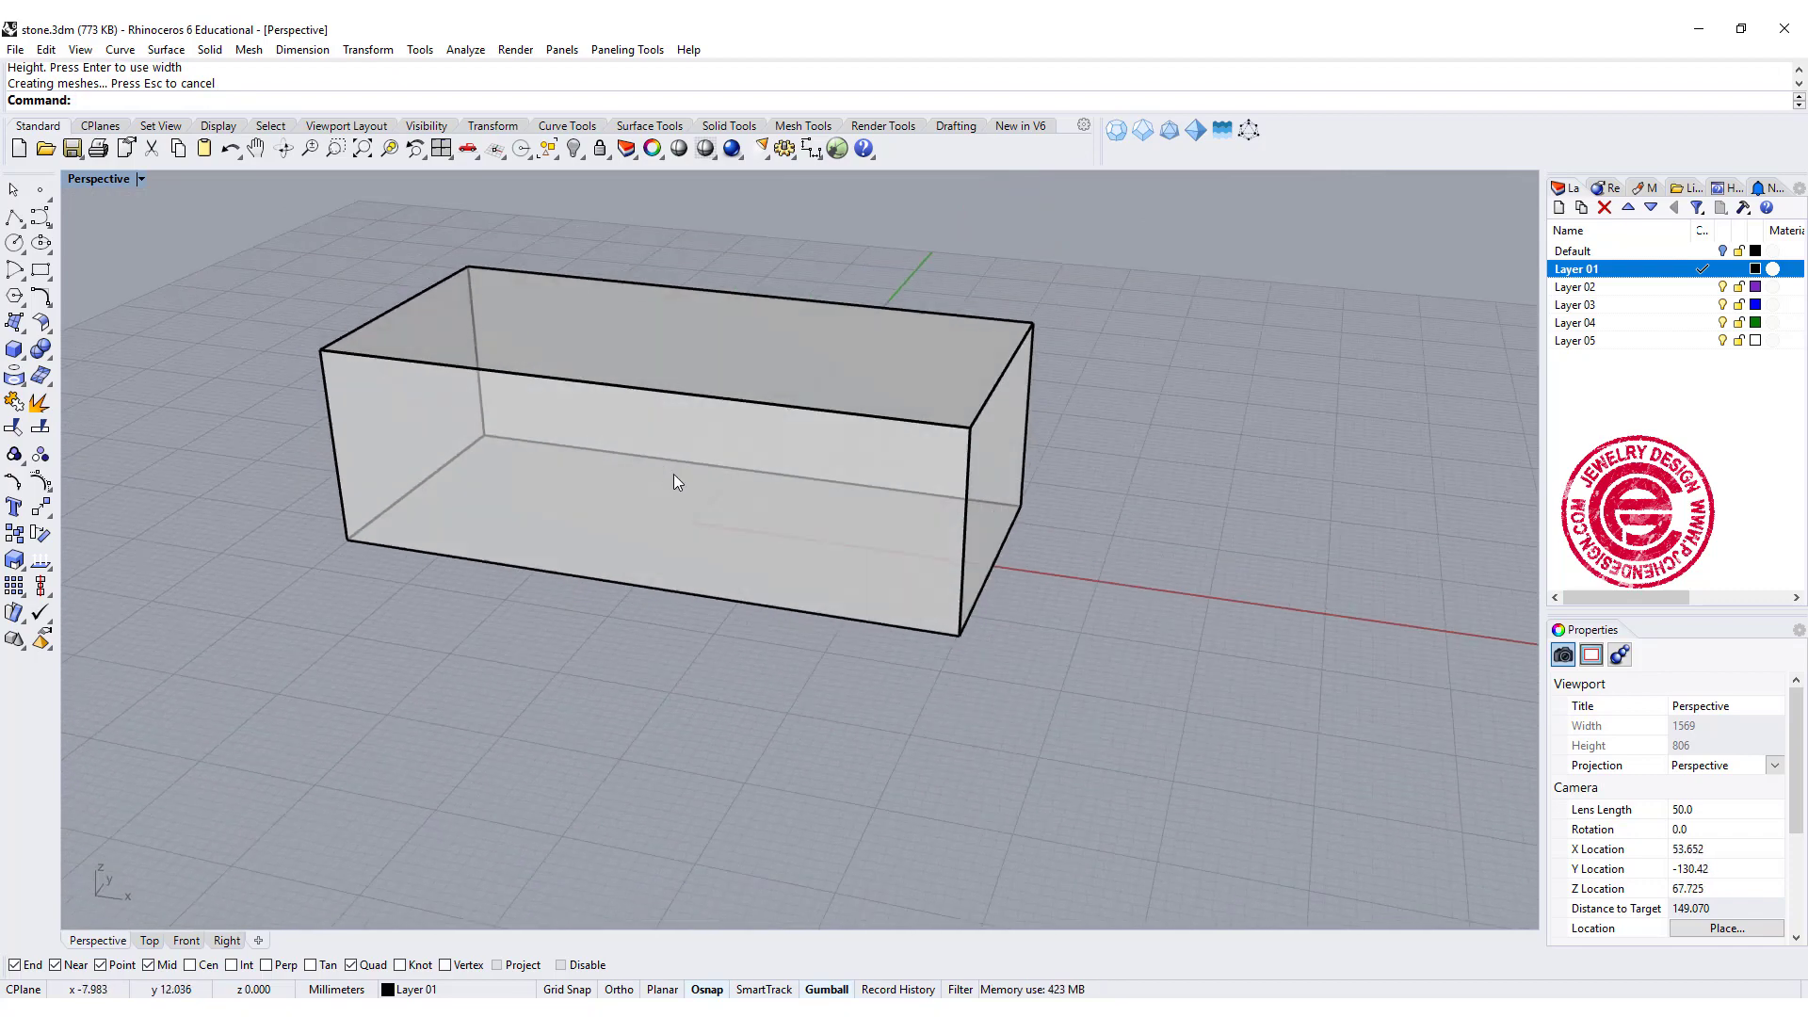
right_click_drag(676, 479, 707, 513)
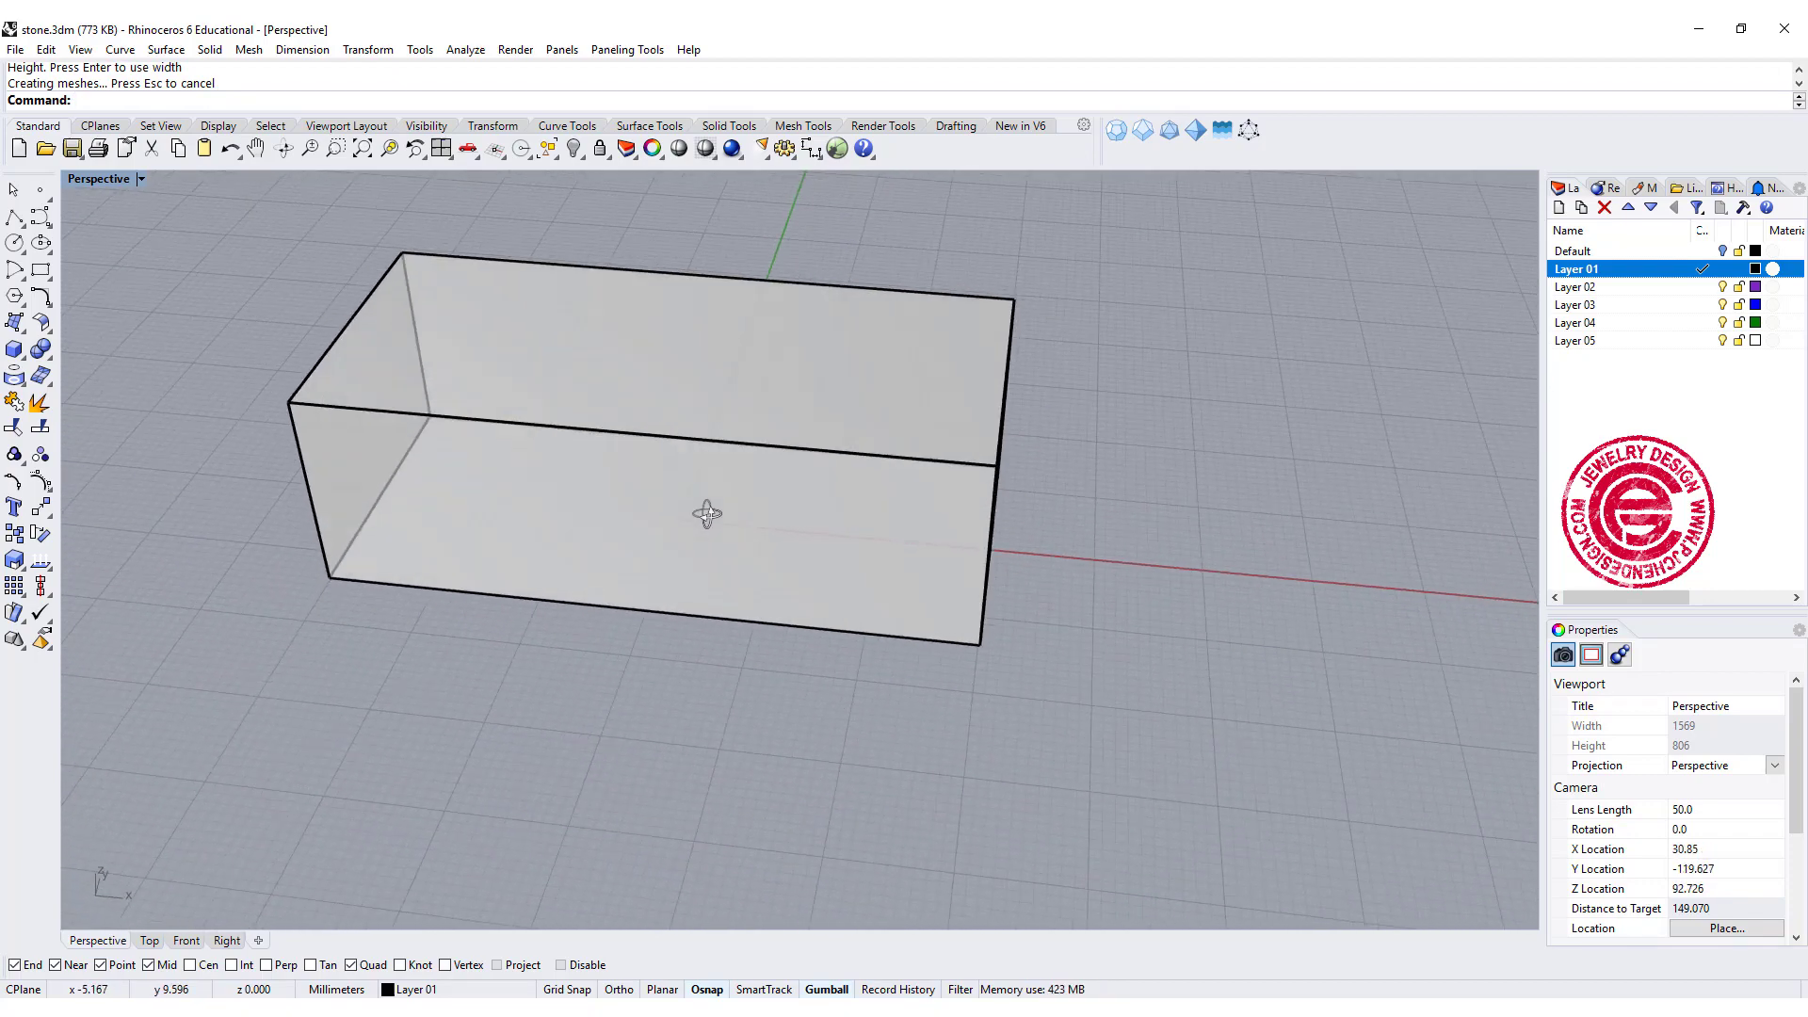
left_click(710, 384)
left_click(599, 151)
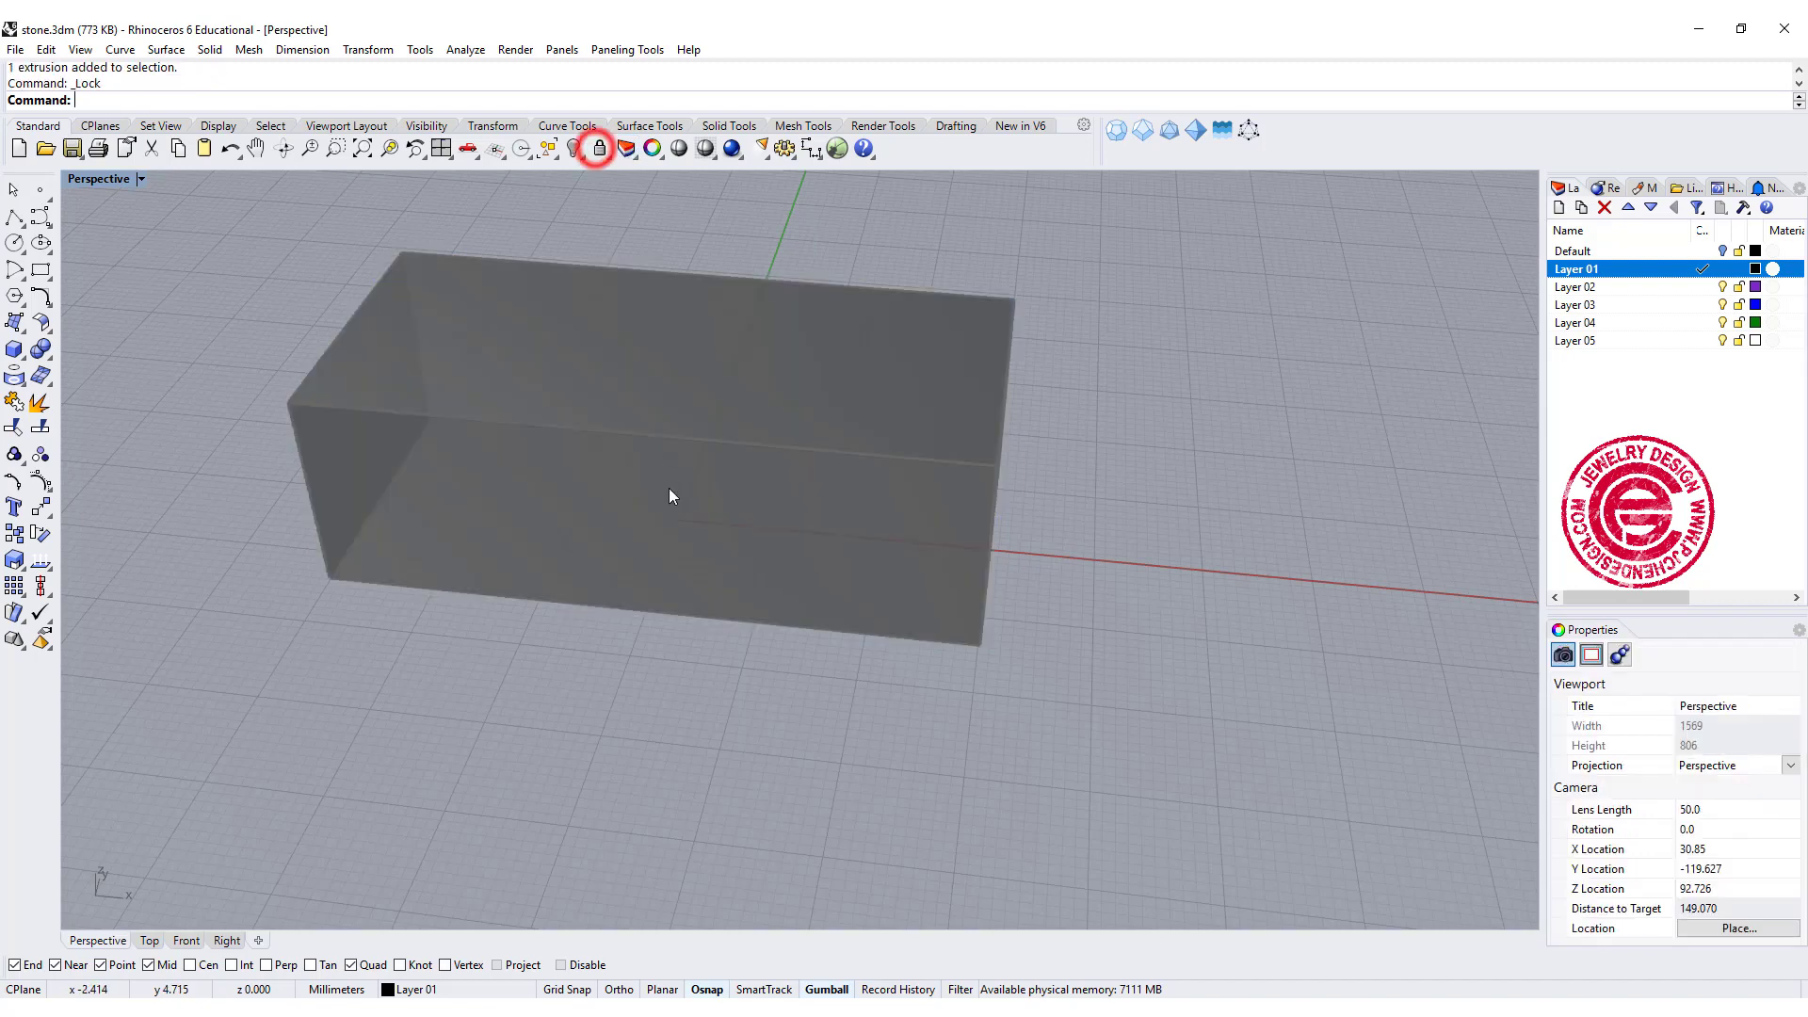
right_click_drag(674, 496, 722, 512)
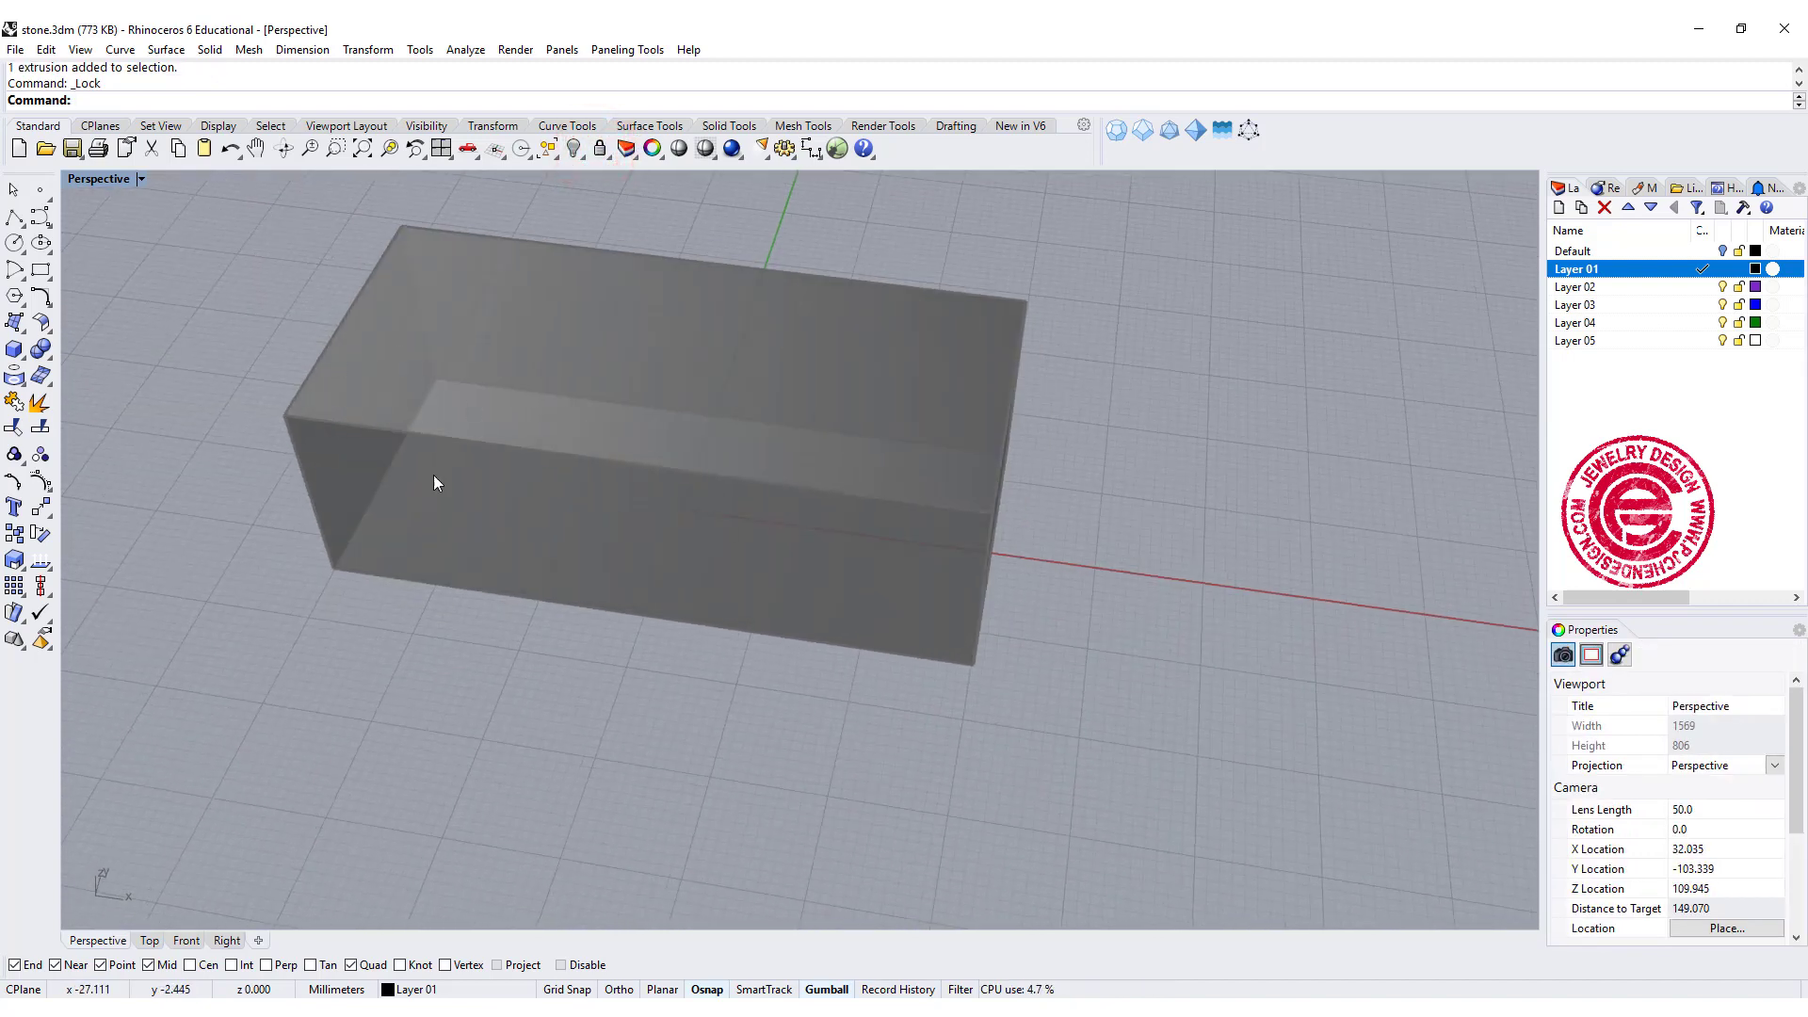
- In the Top view, draw a zigzag polyline along the box's front long edge from one corner to the other
double_click(104, 179)
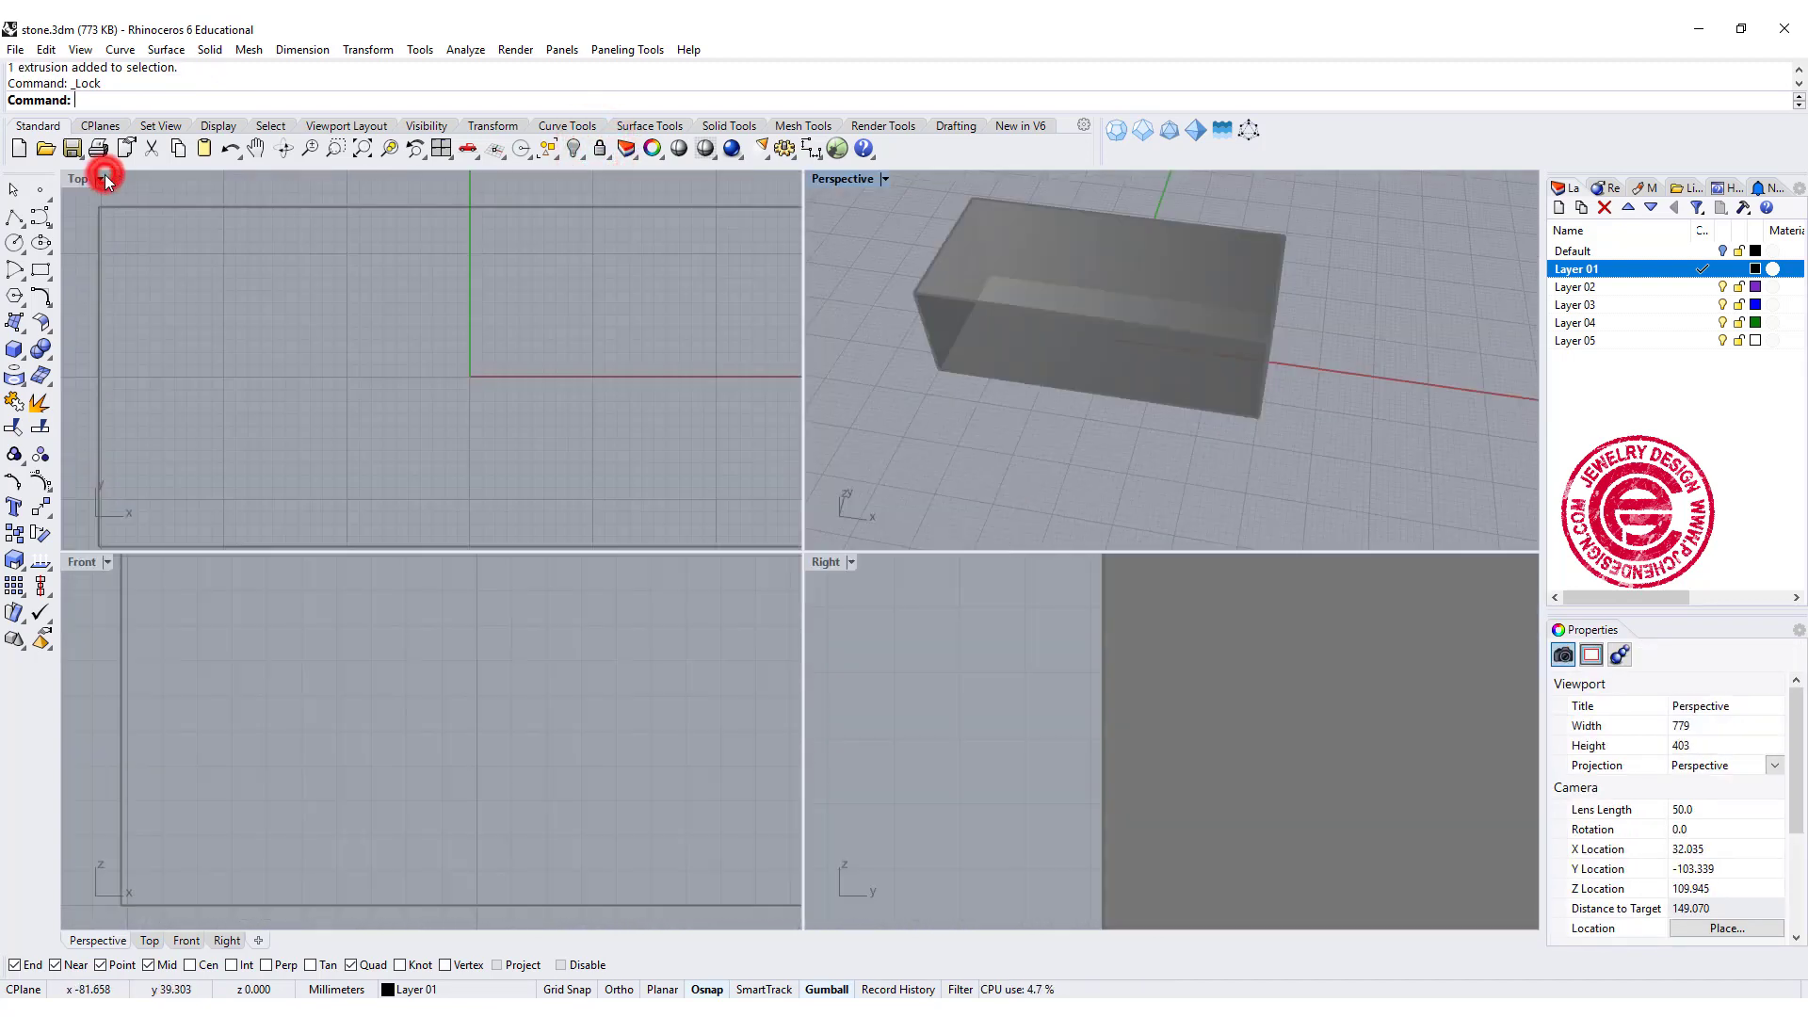
scroll(250, 299, "down", 3)
mouse_move(251, 298)
right_mouse_down()
mouse_move(211, 329)
mouse_move(235, 268)
right_mouse_up()
left_click(14, 217)
scroll(160, 354, "up", 2)
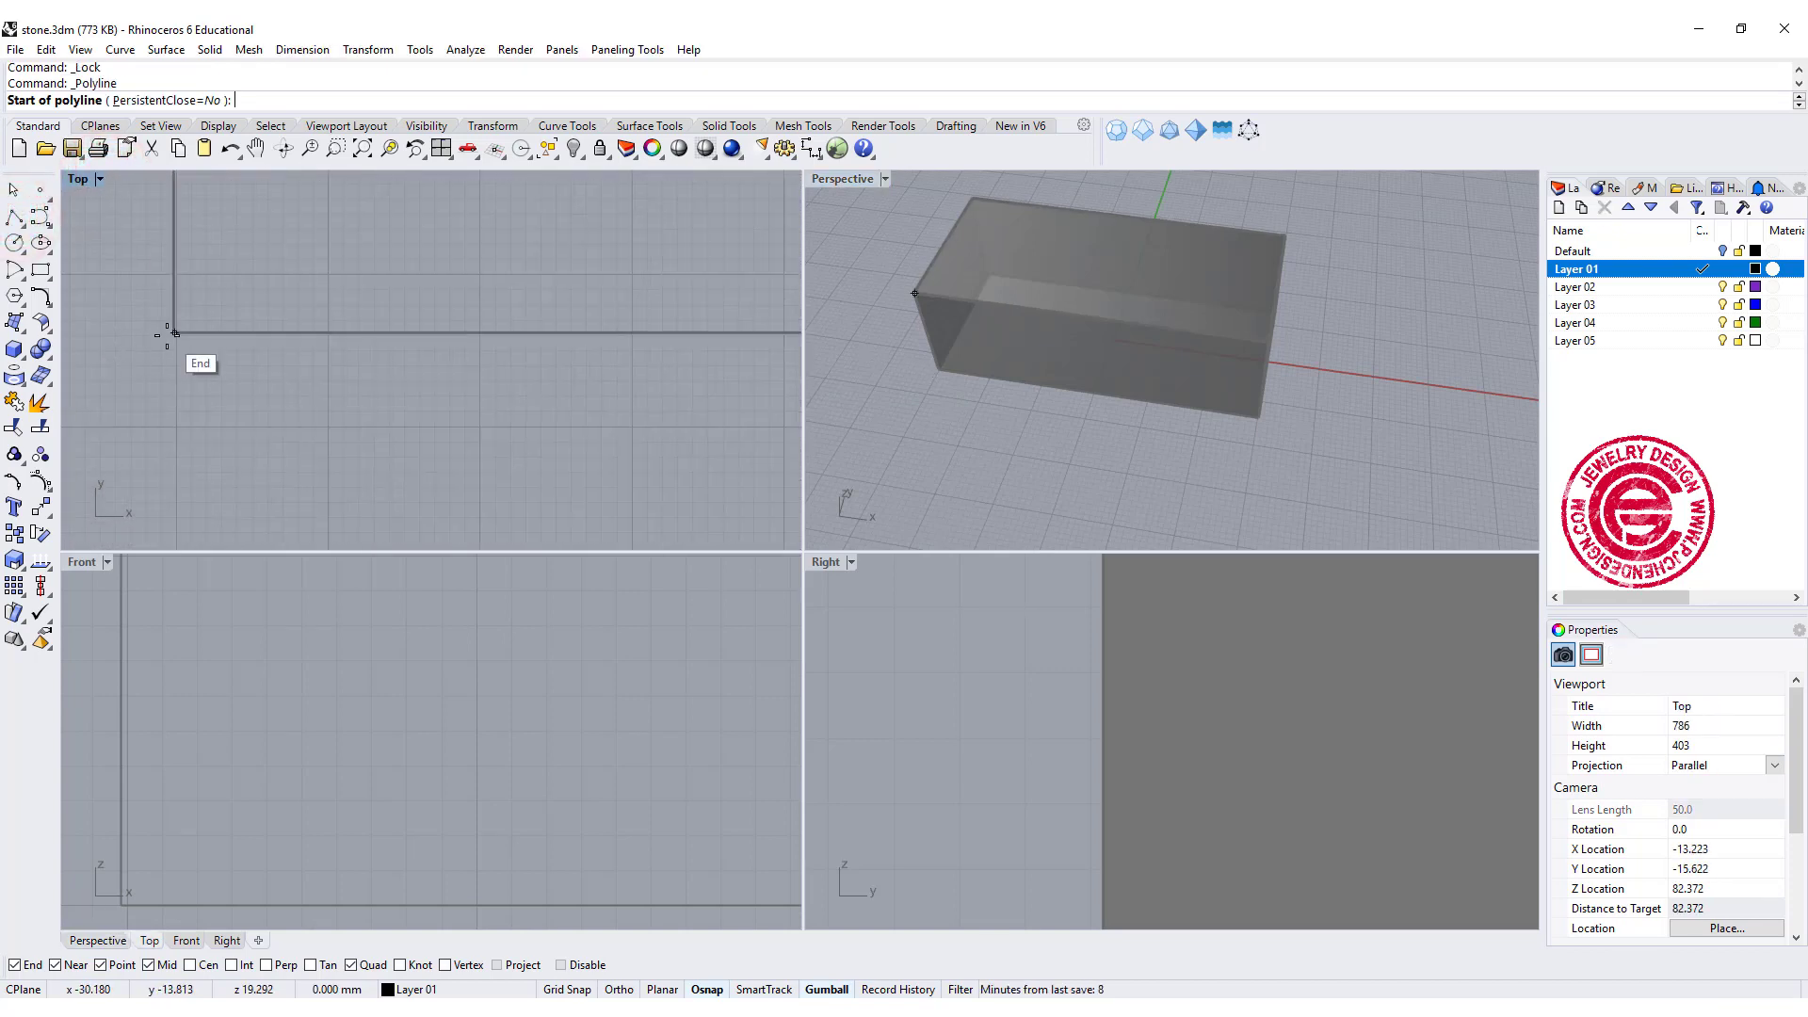
left_click(172, 332)
left_click(250, 357)
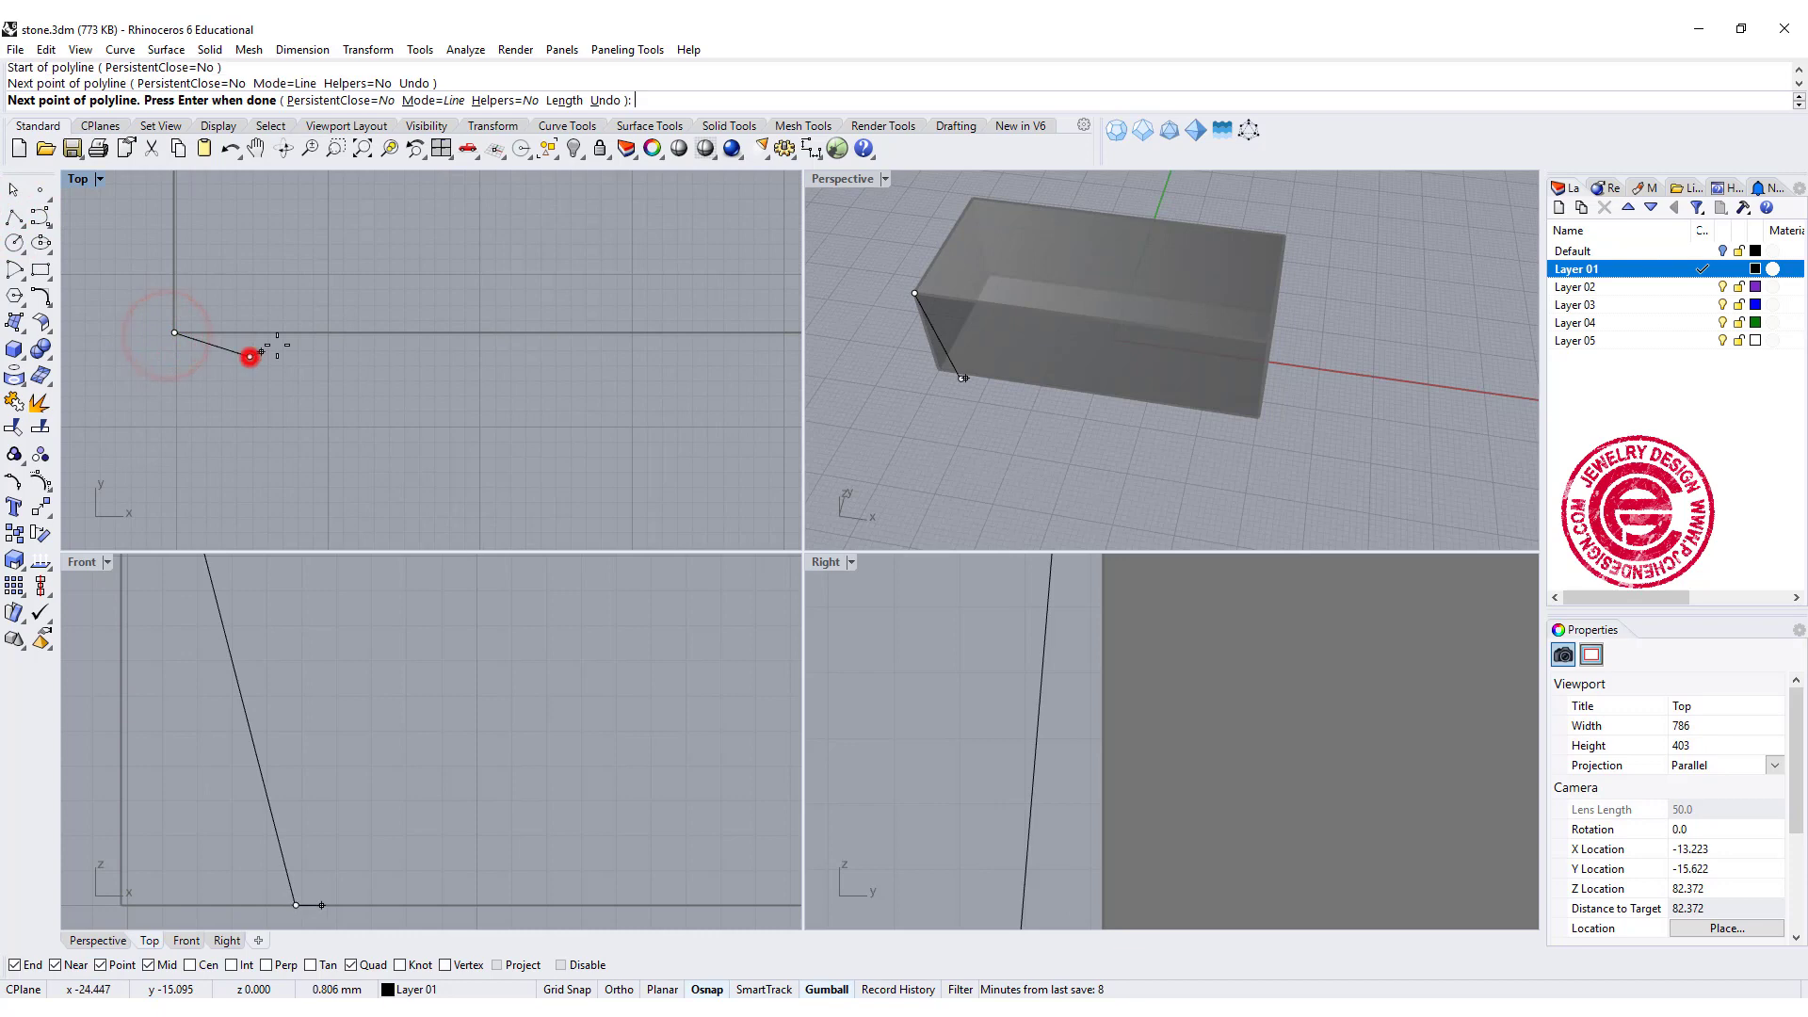
left_click(324, 332)
left_click(371, 311)
left_click(527, 368)
left_click(556, 313)
left_click(679, 349)
right_click_drag(679, 349, 369, 441)
left_click(487, 400)
left_click(615, 459)
left_click(698, 407)
left_click(757, 451)
left_click(779, 425)
key("Return")
- Move the zigzag polyline's inward vertex near the middle along the X axis, away from the adjacent outward vertex
left_click(247, 412)
left_click(246, 408)
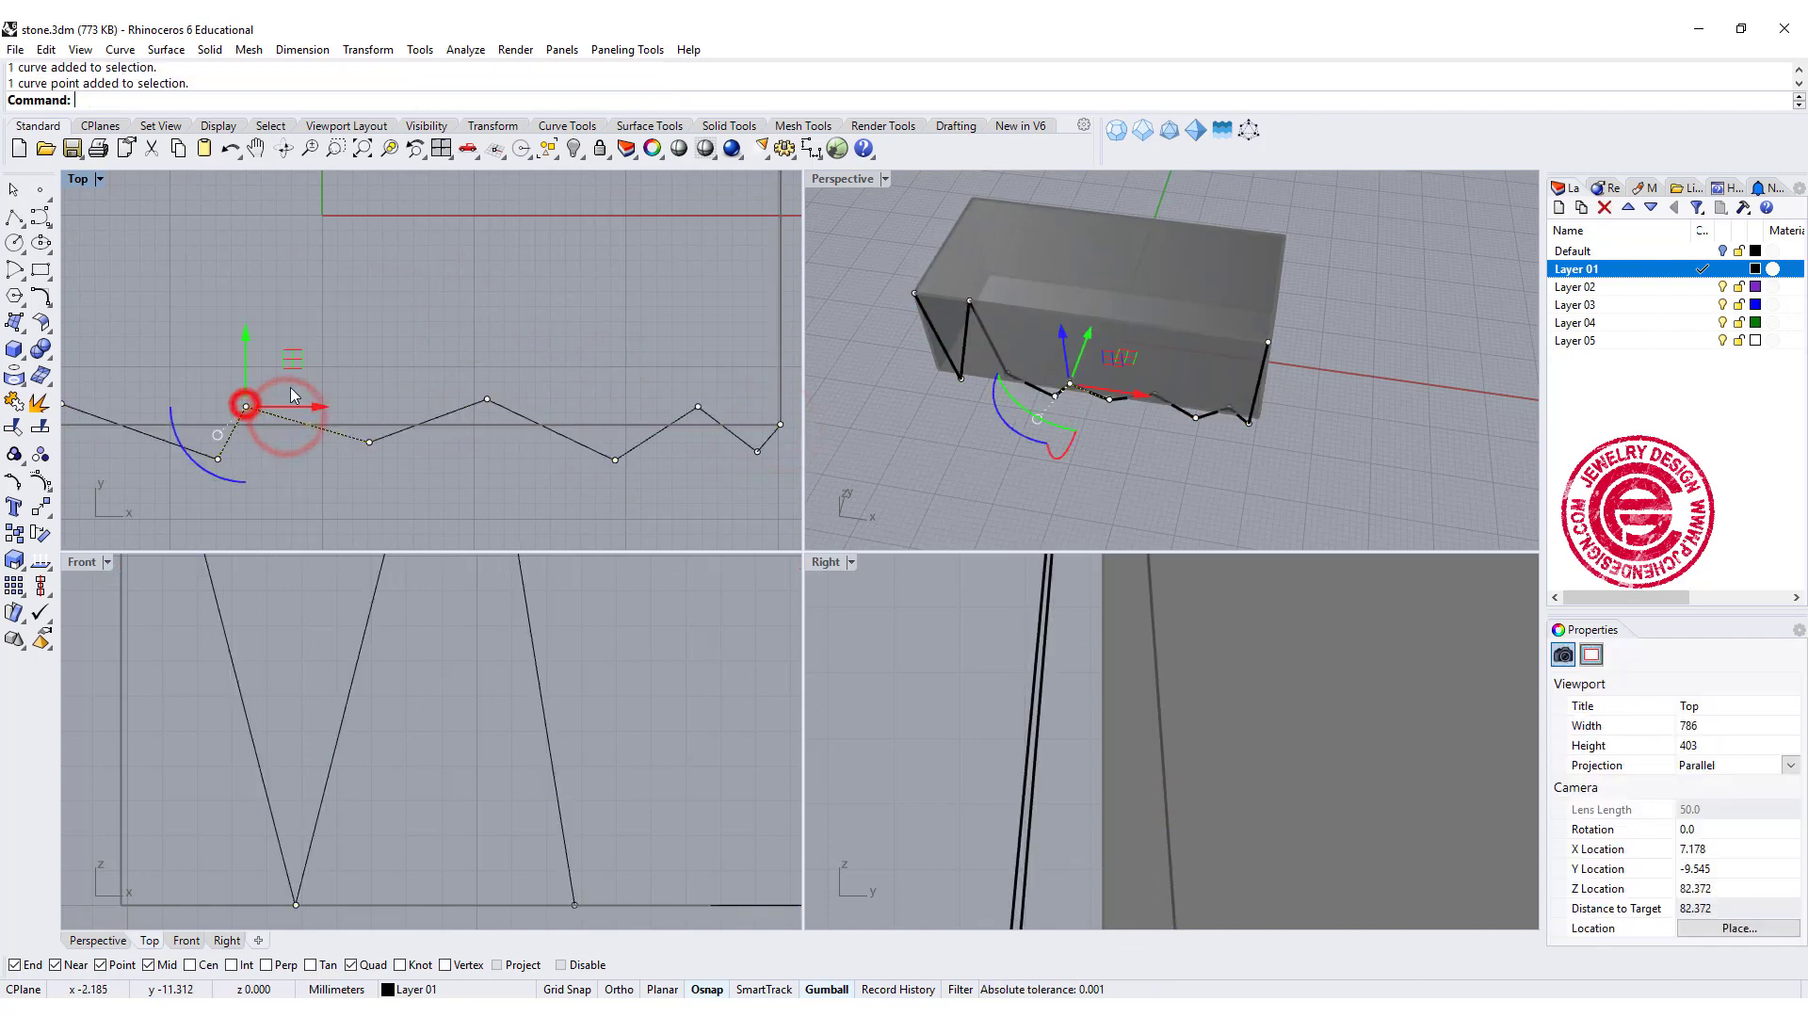
mouse_move(325, 406)
left_mouse_down()
mouse_move(365, 414)
mouse_move(325, 407)
left_mouse_up()
left_click(384, 517)
right_click_drag(268, 502, 327, 436)
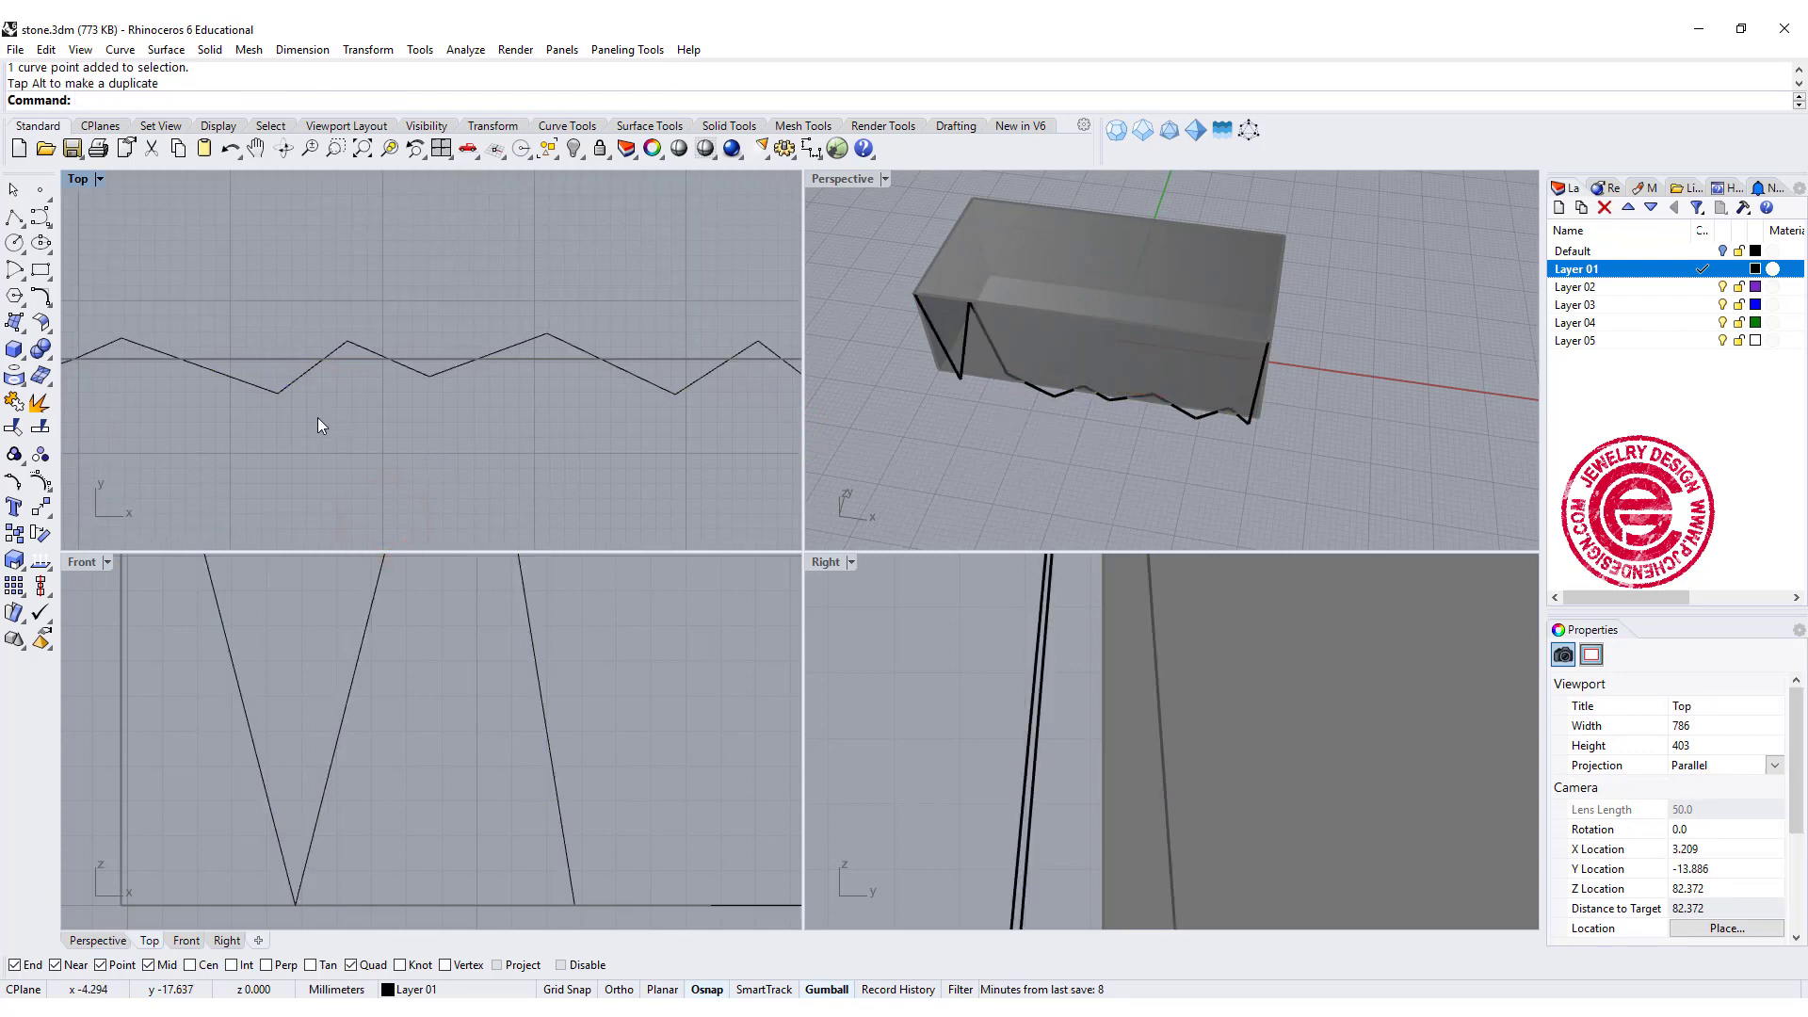
right_click_drag(318, 416, 319, 353)
- Flatten the zigzag polyline onto the Top construction plane with ProjectToCPlane, deleting the input curve
scroll(502, 372, "down", 3)
mouse_move(1281, 428)
right_mouse_down()
mouse_move(1271, 324)
mouse_move(1312, 412)
mouse_move(1322, 397)
mouse_move(1292, 433)
mouse_move(1280, 419)
right_mouse_up()
left_click(617, 344)
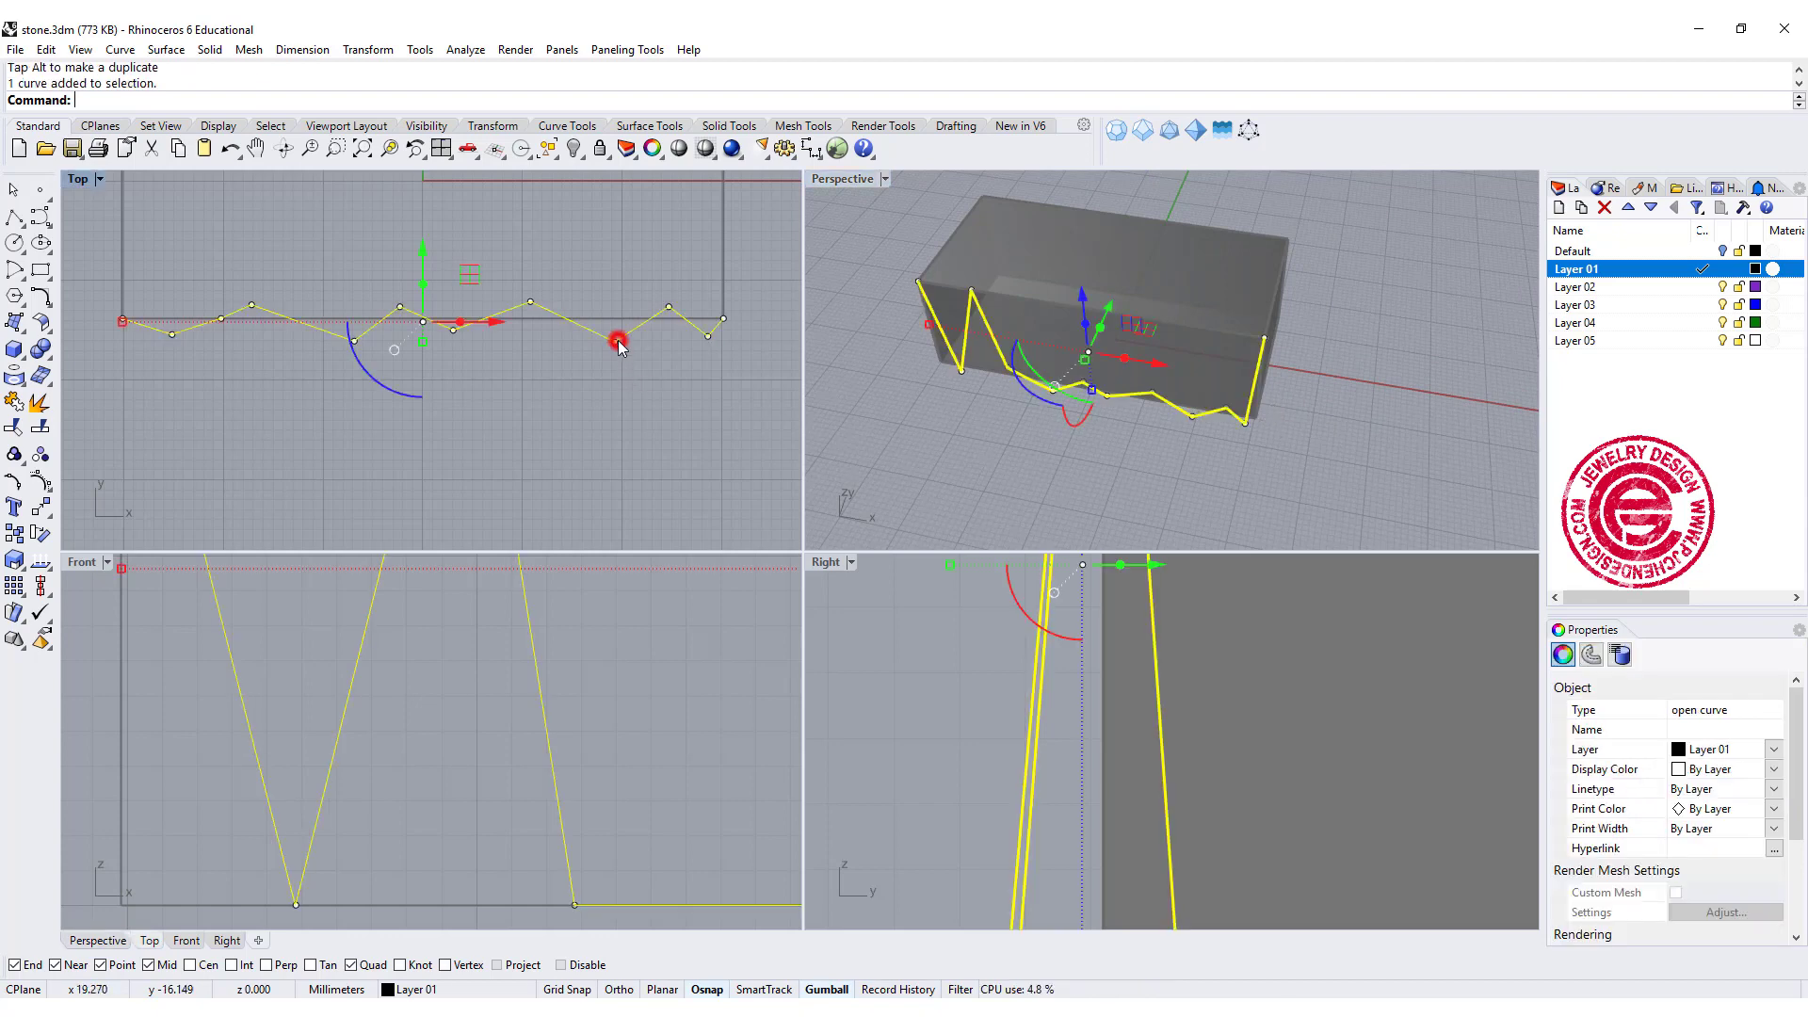
type("ProjectToCPlane")
key("Return")
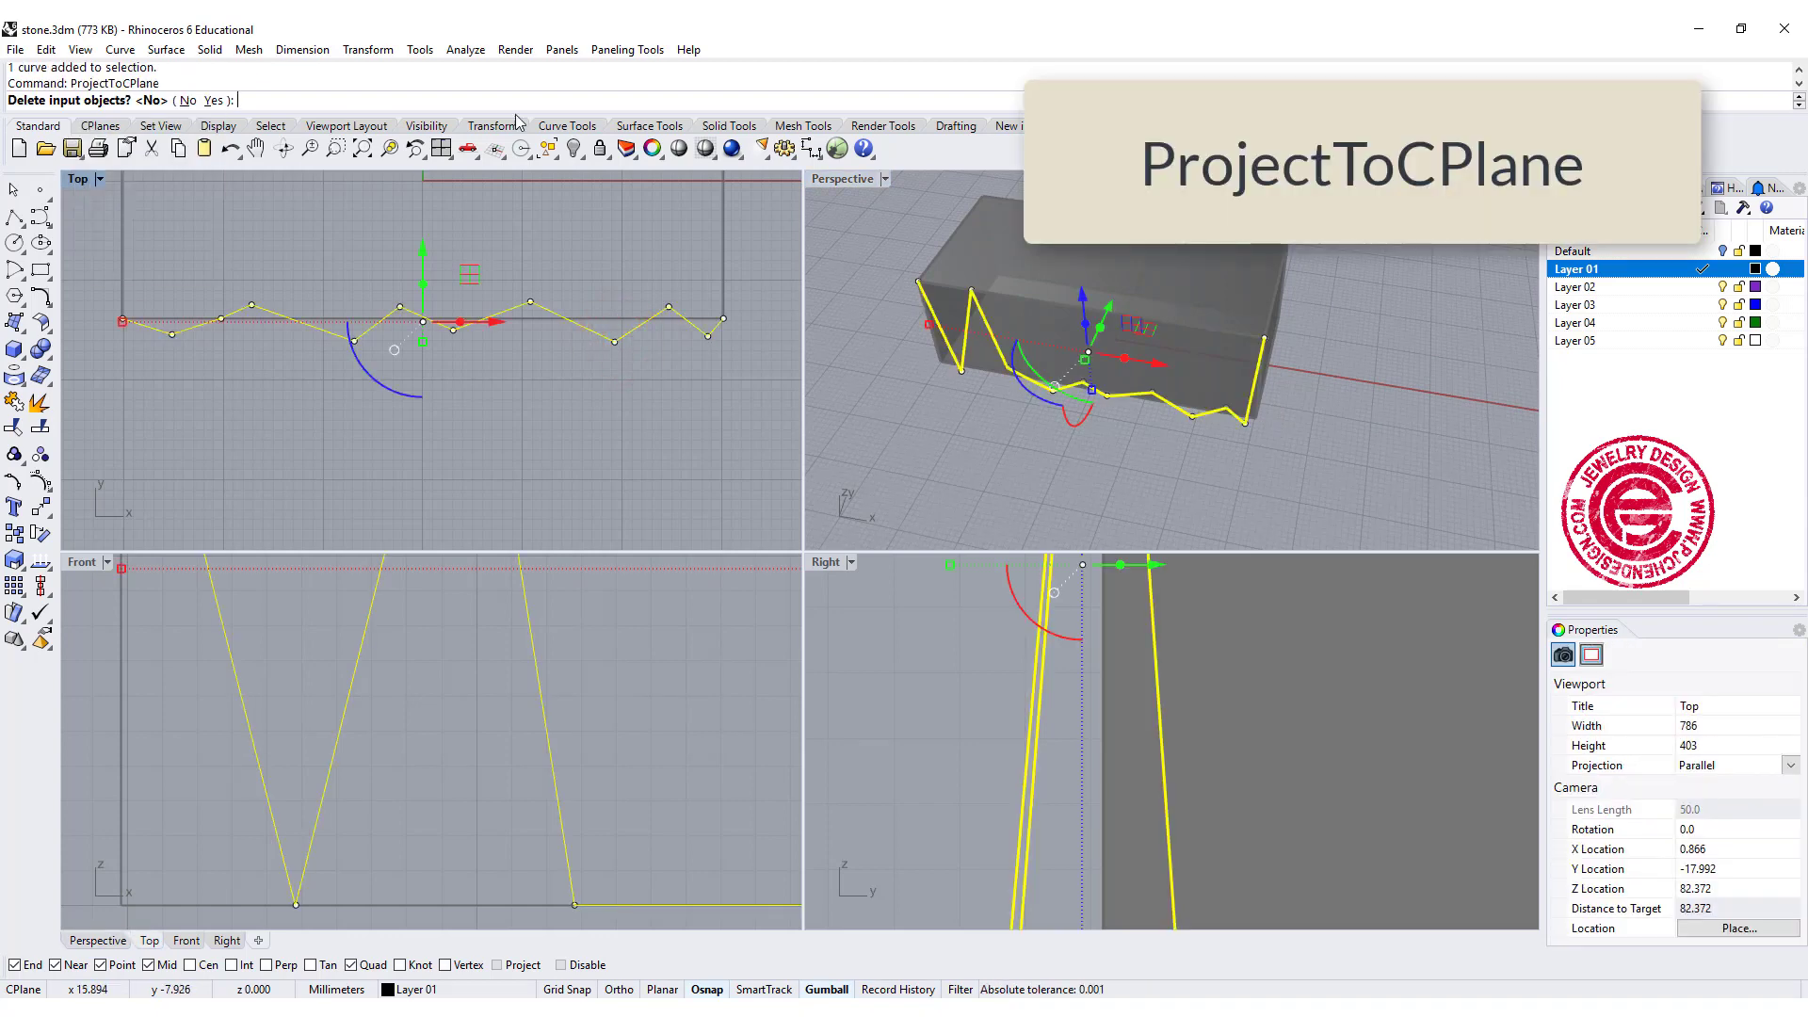
left_click(214, 100)
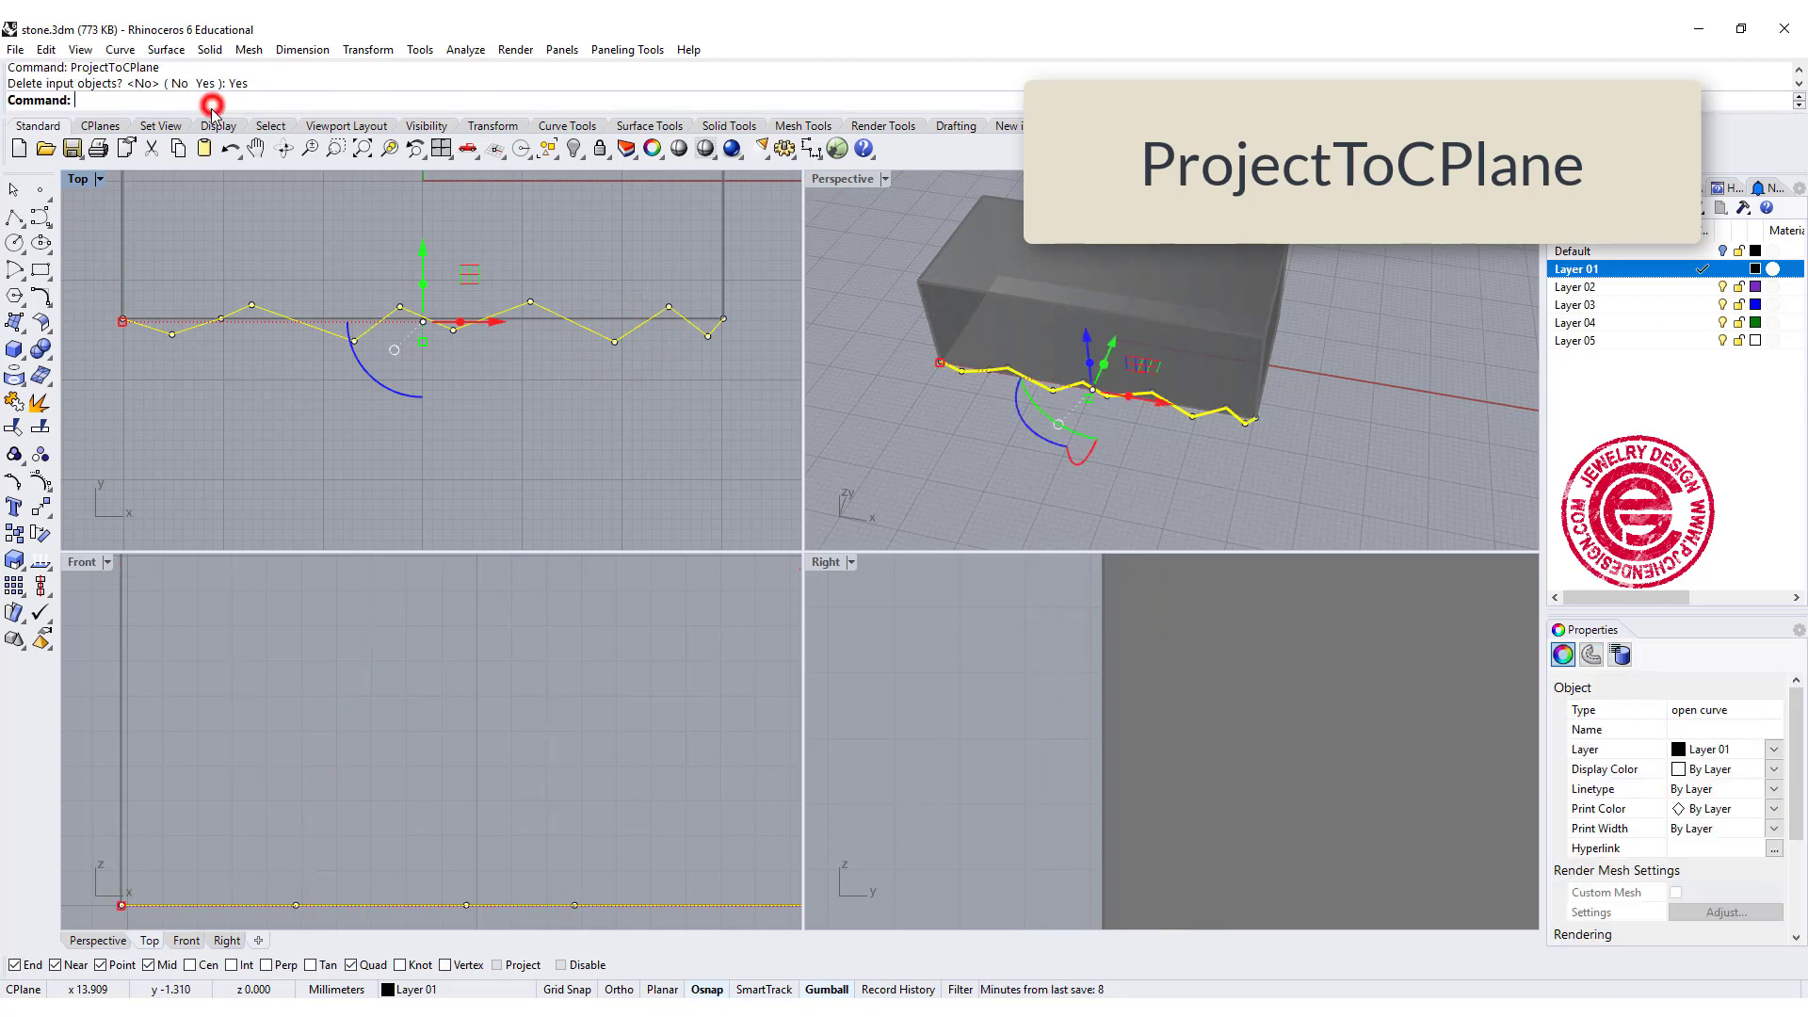
left_click(443, 429)
- Hide the flattened zigzag polyline at the box's base
right_click_drag(1158, 414, 1081, 382)
scroll(1115, 393, "up", 4)
left_click(1081, 382)
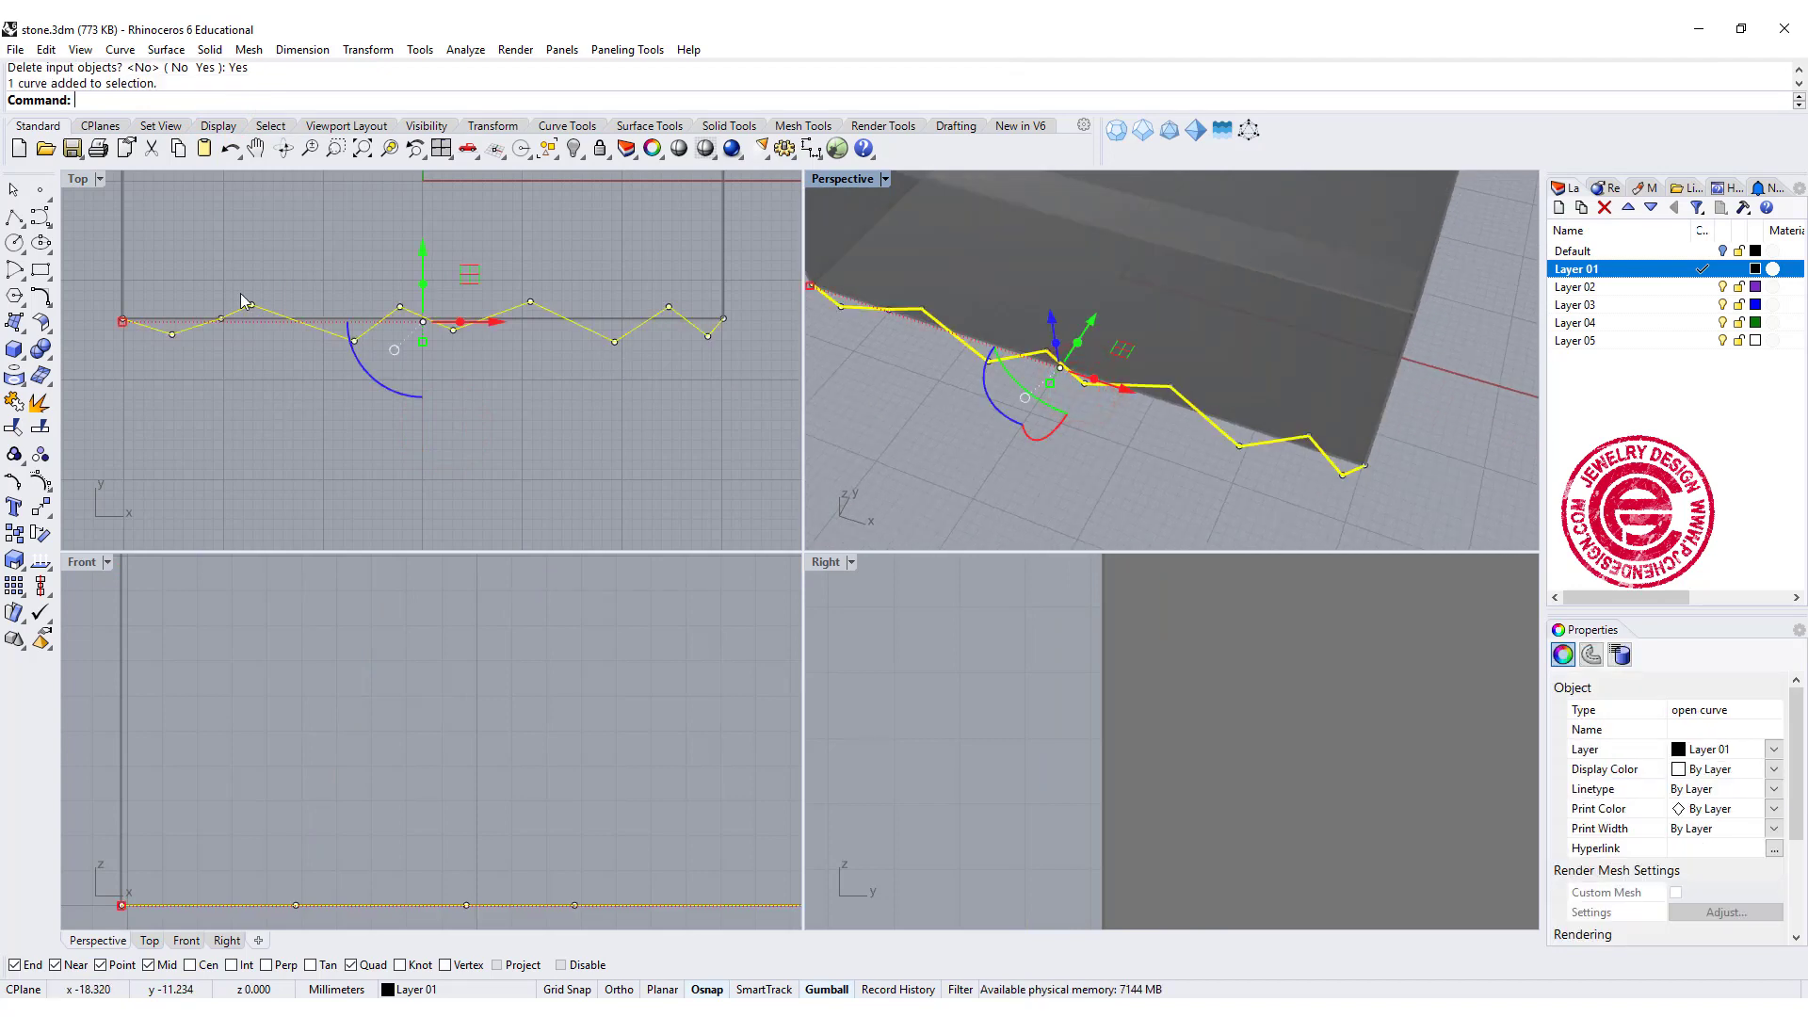
left_click(573, 149)
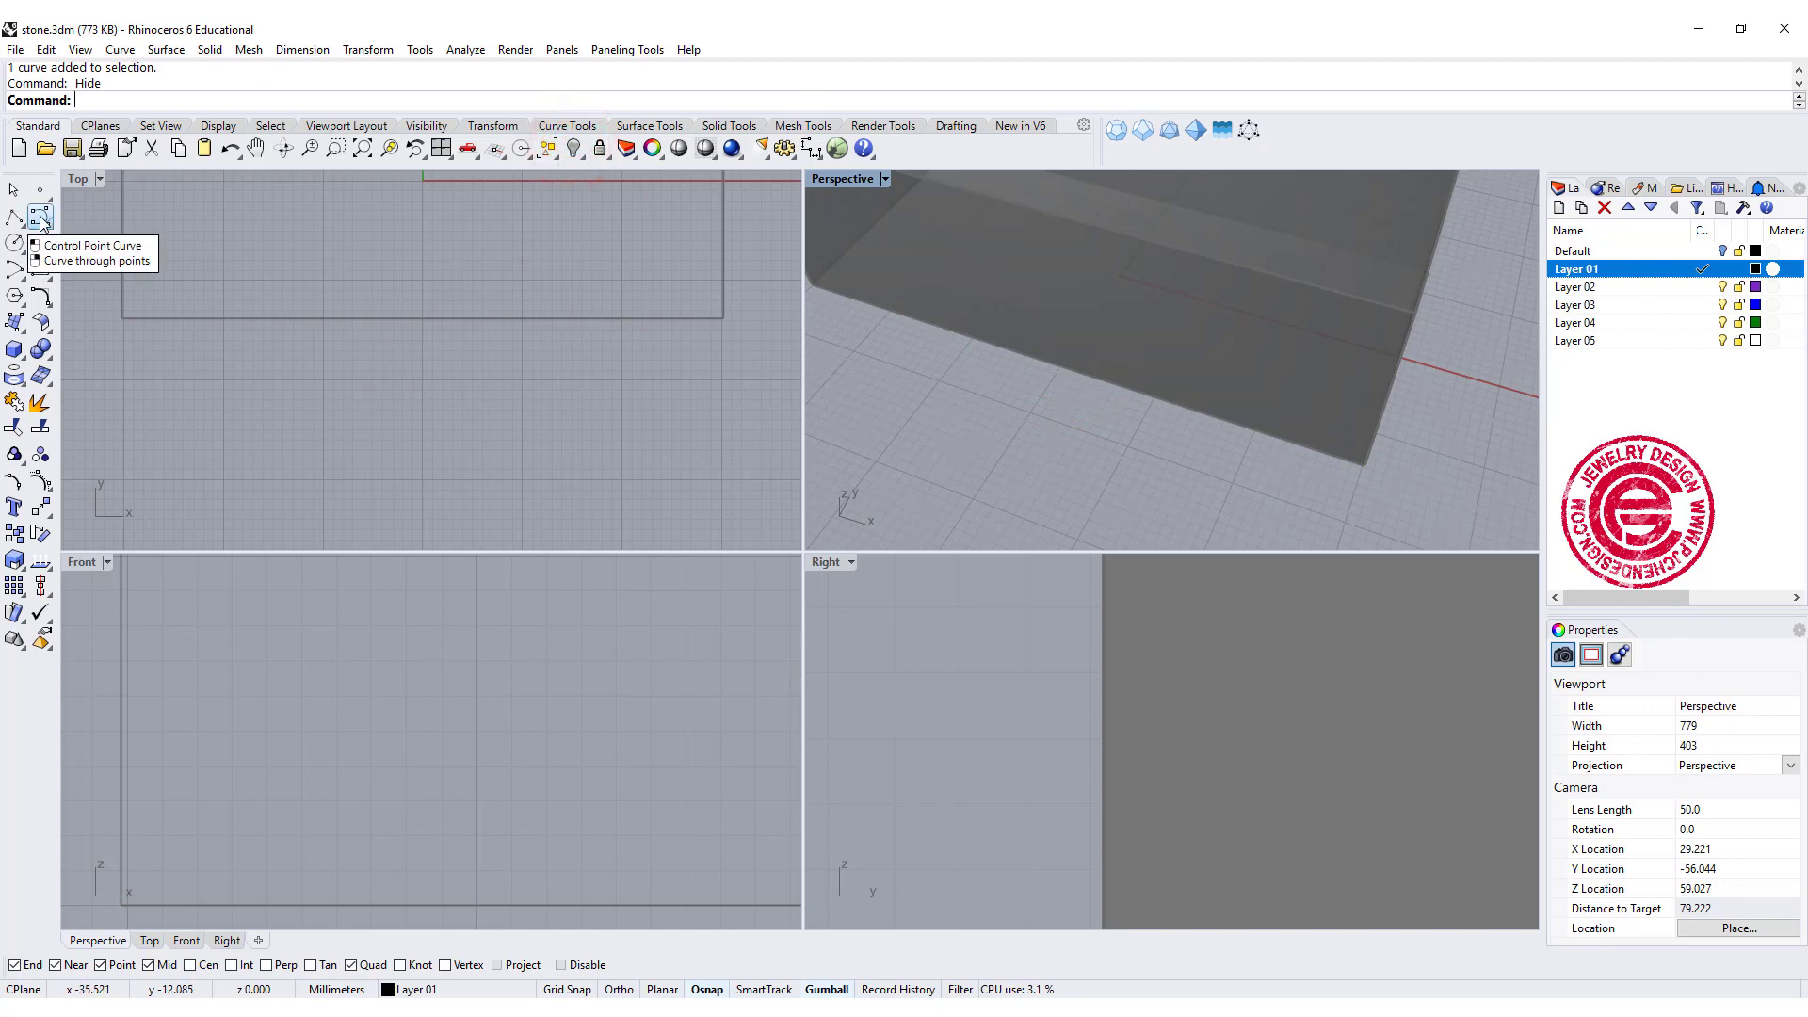
- Draw a second, differently shaped zigzag polyline in the Top view along the same front edge, corner to corner
left_click(15, 218)
left_click(121, 319)
scroll(174, 318, "up", 3)
left_click(150, 299)
left_click(314, 341)
left_click(334, 302)
left_click(448, 342)
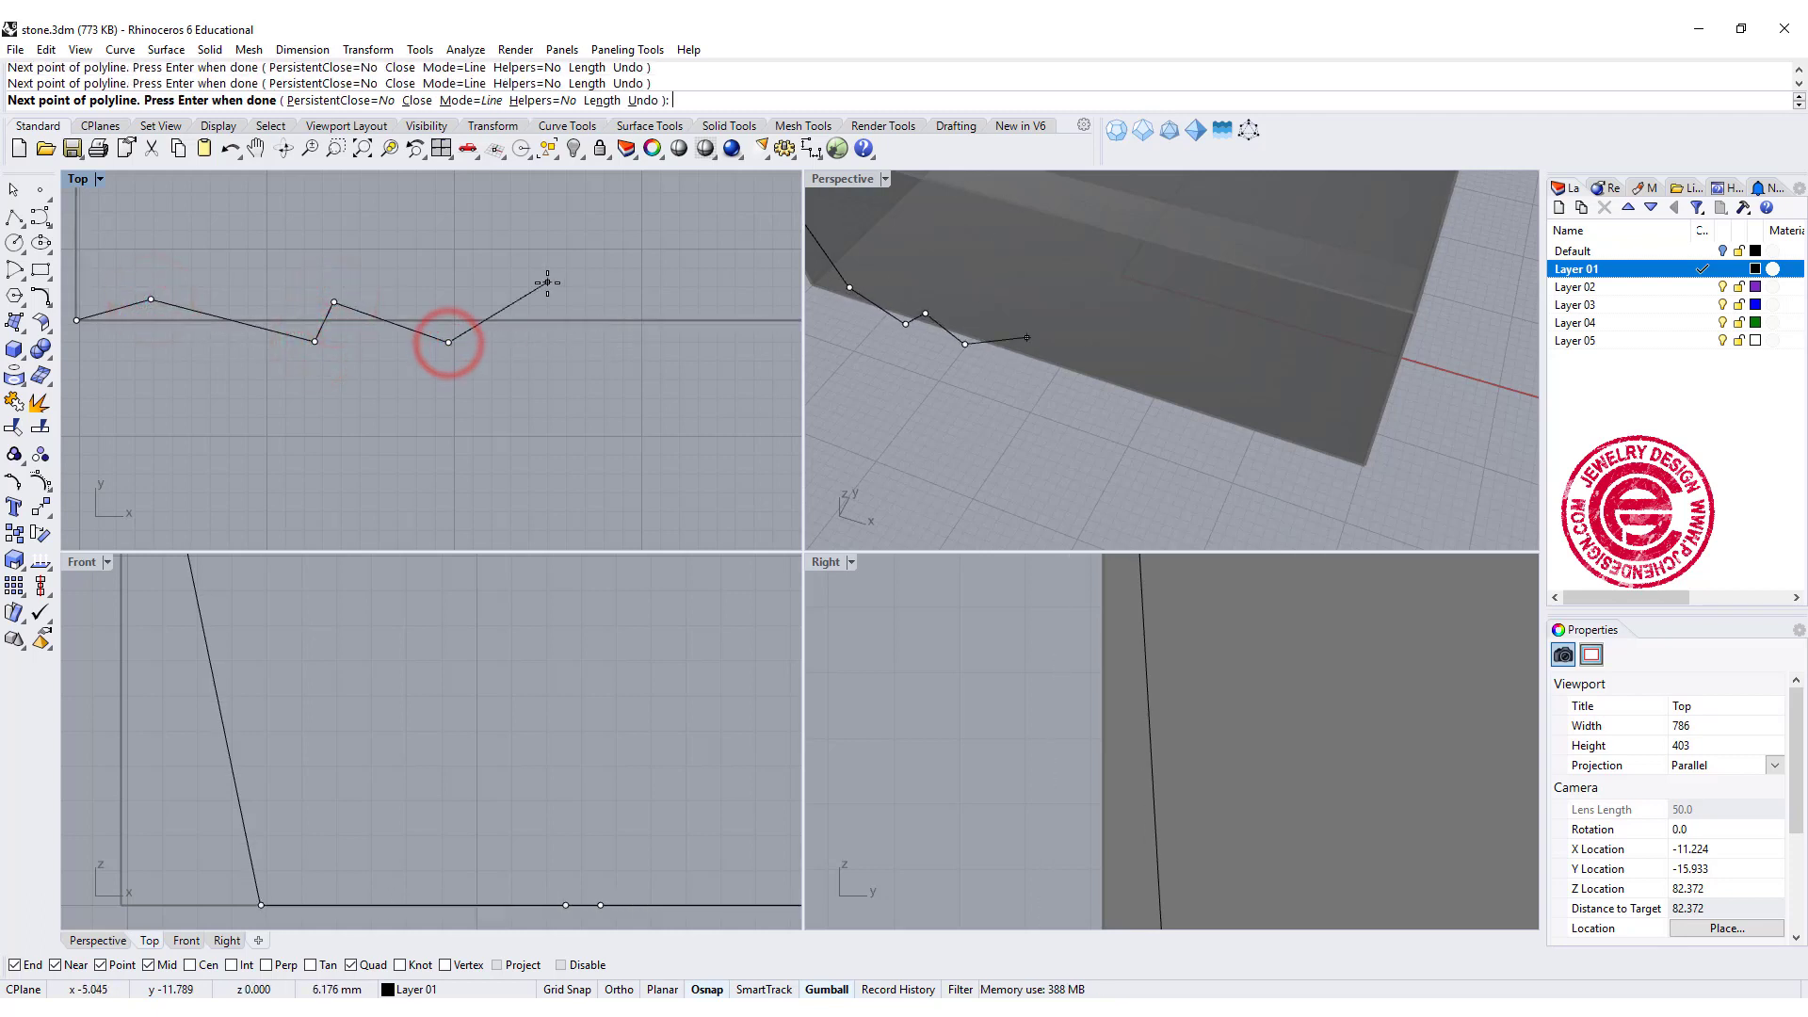
left_click(562, 293)
left_click(648, 349)
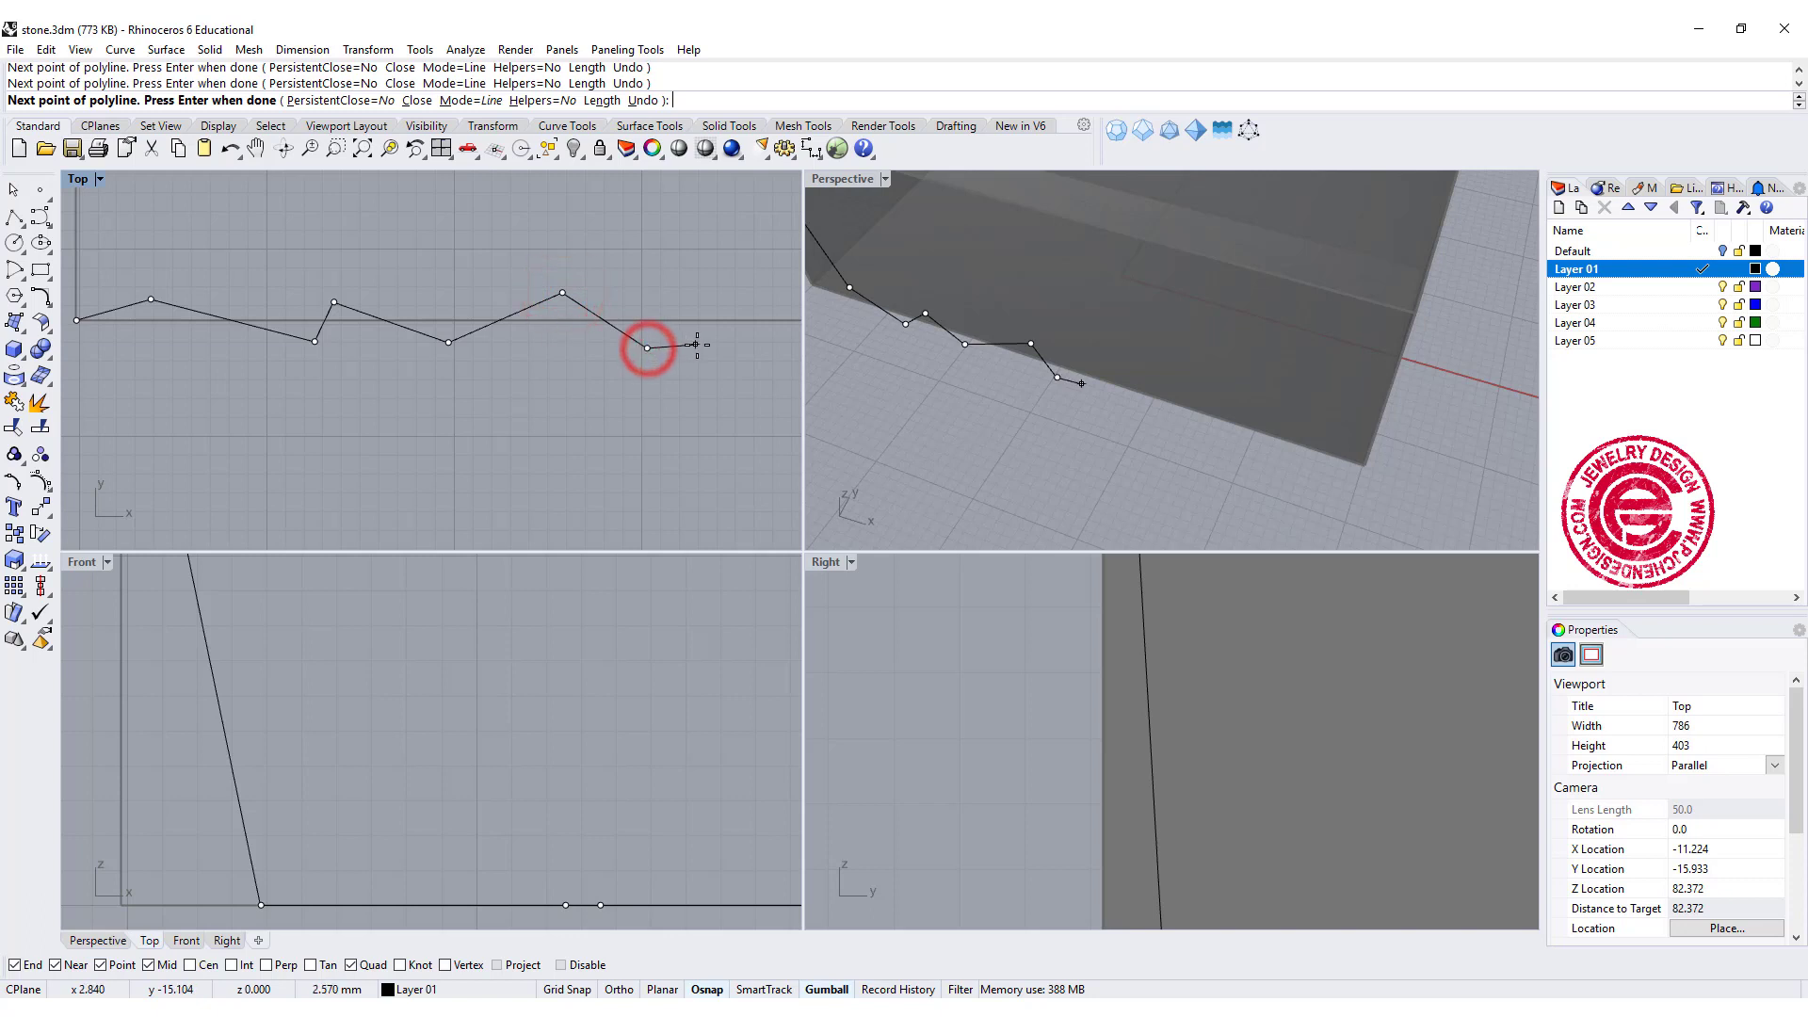
left_click(699, 343)
right_click_drag(747, 342, 528, 408)
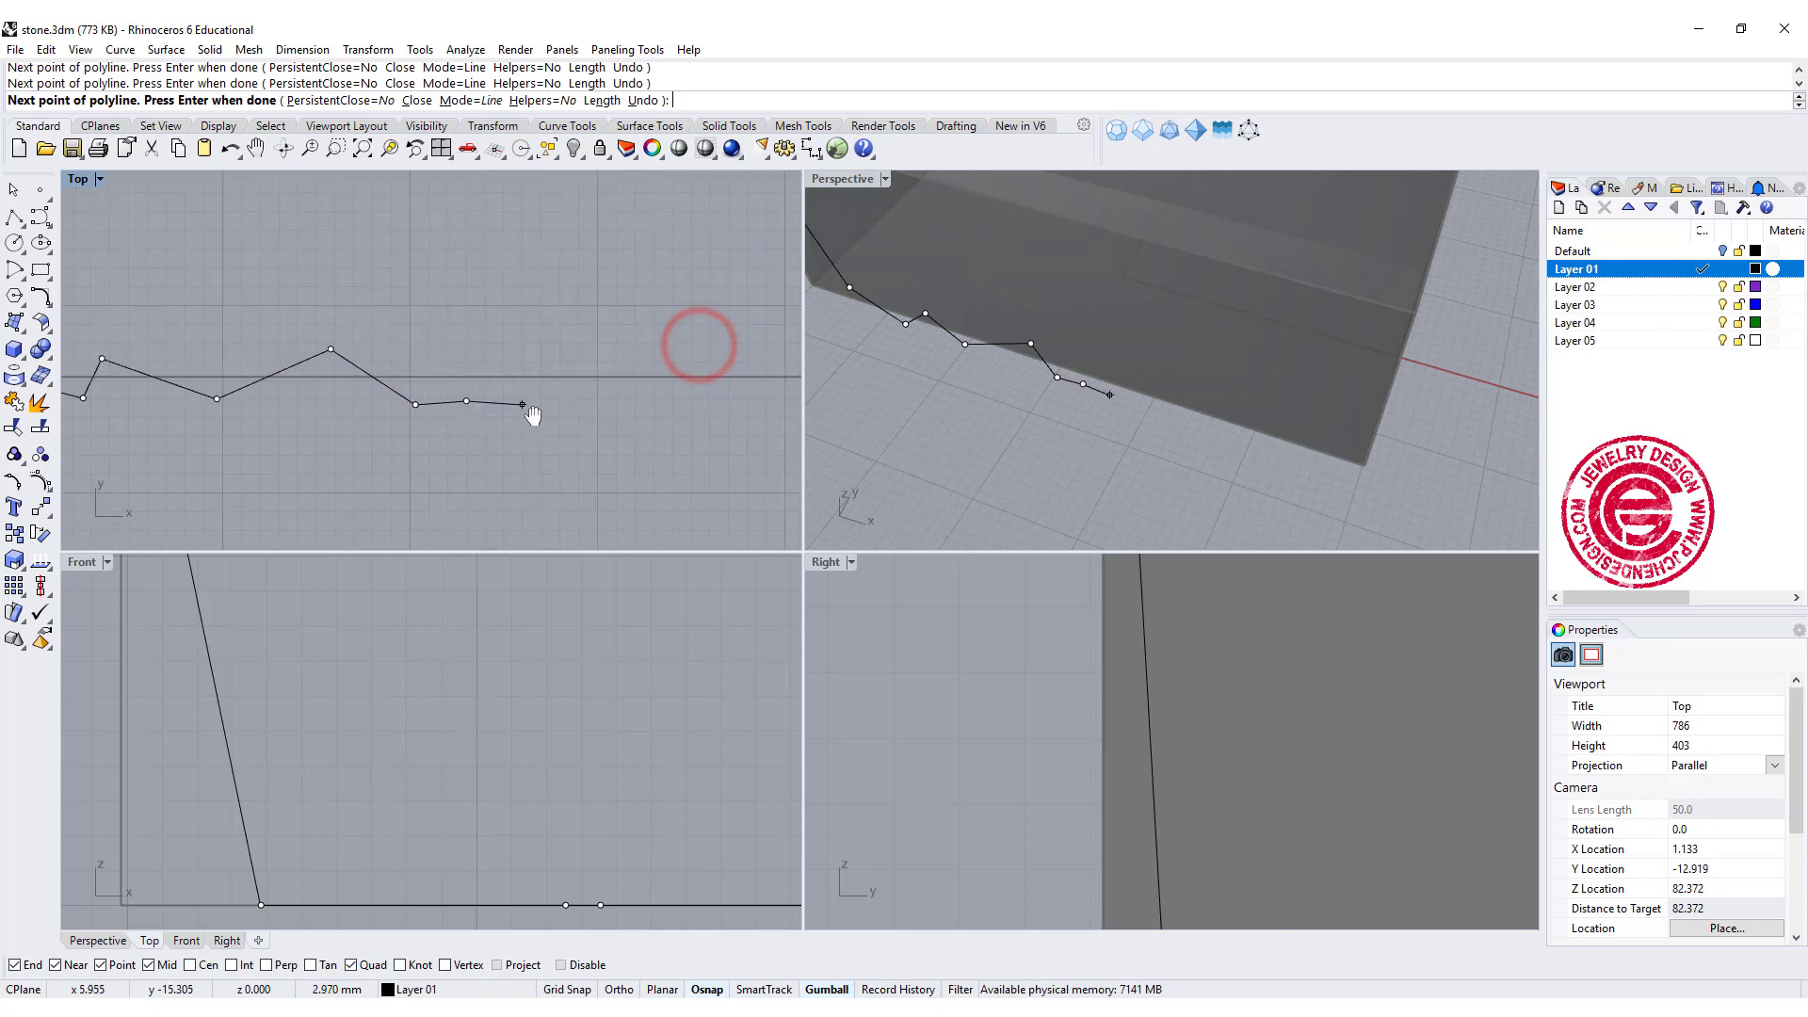
left_click(590, 393)
left_click(721, 352)
right_click_drag(738, 391, 504, 390)
left_click(570, 402)
left_click(652, 362)
left_click(726, 406)
left_click(744, 375)
key("Return")
- Turn on the second polyline's control points and shift its second inward vertex along X to widen the steep zigzag
scroll(546, 449, "up", 2)
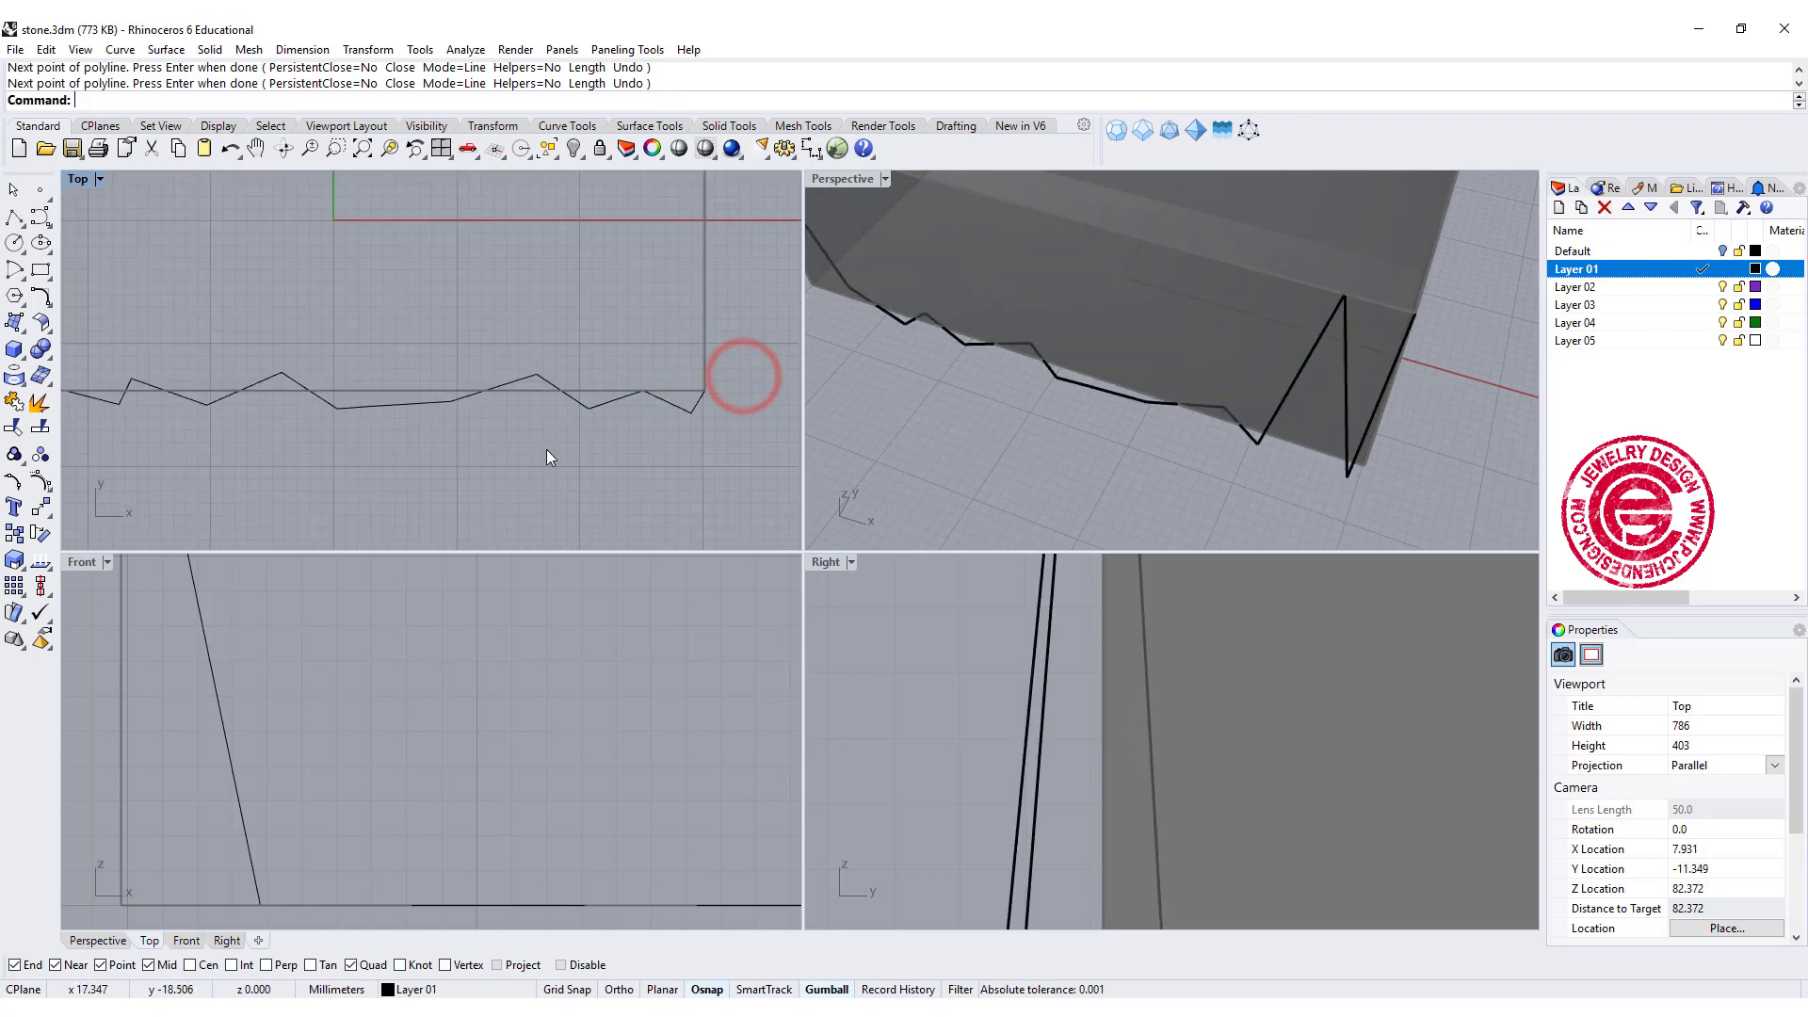
scroll(239, 330, "up", 2)
left_click(212, 301)
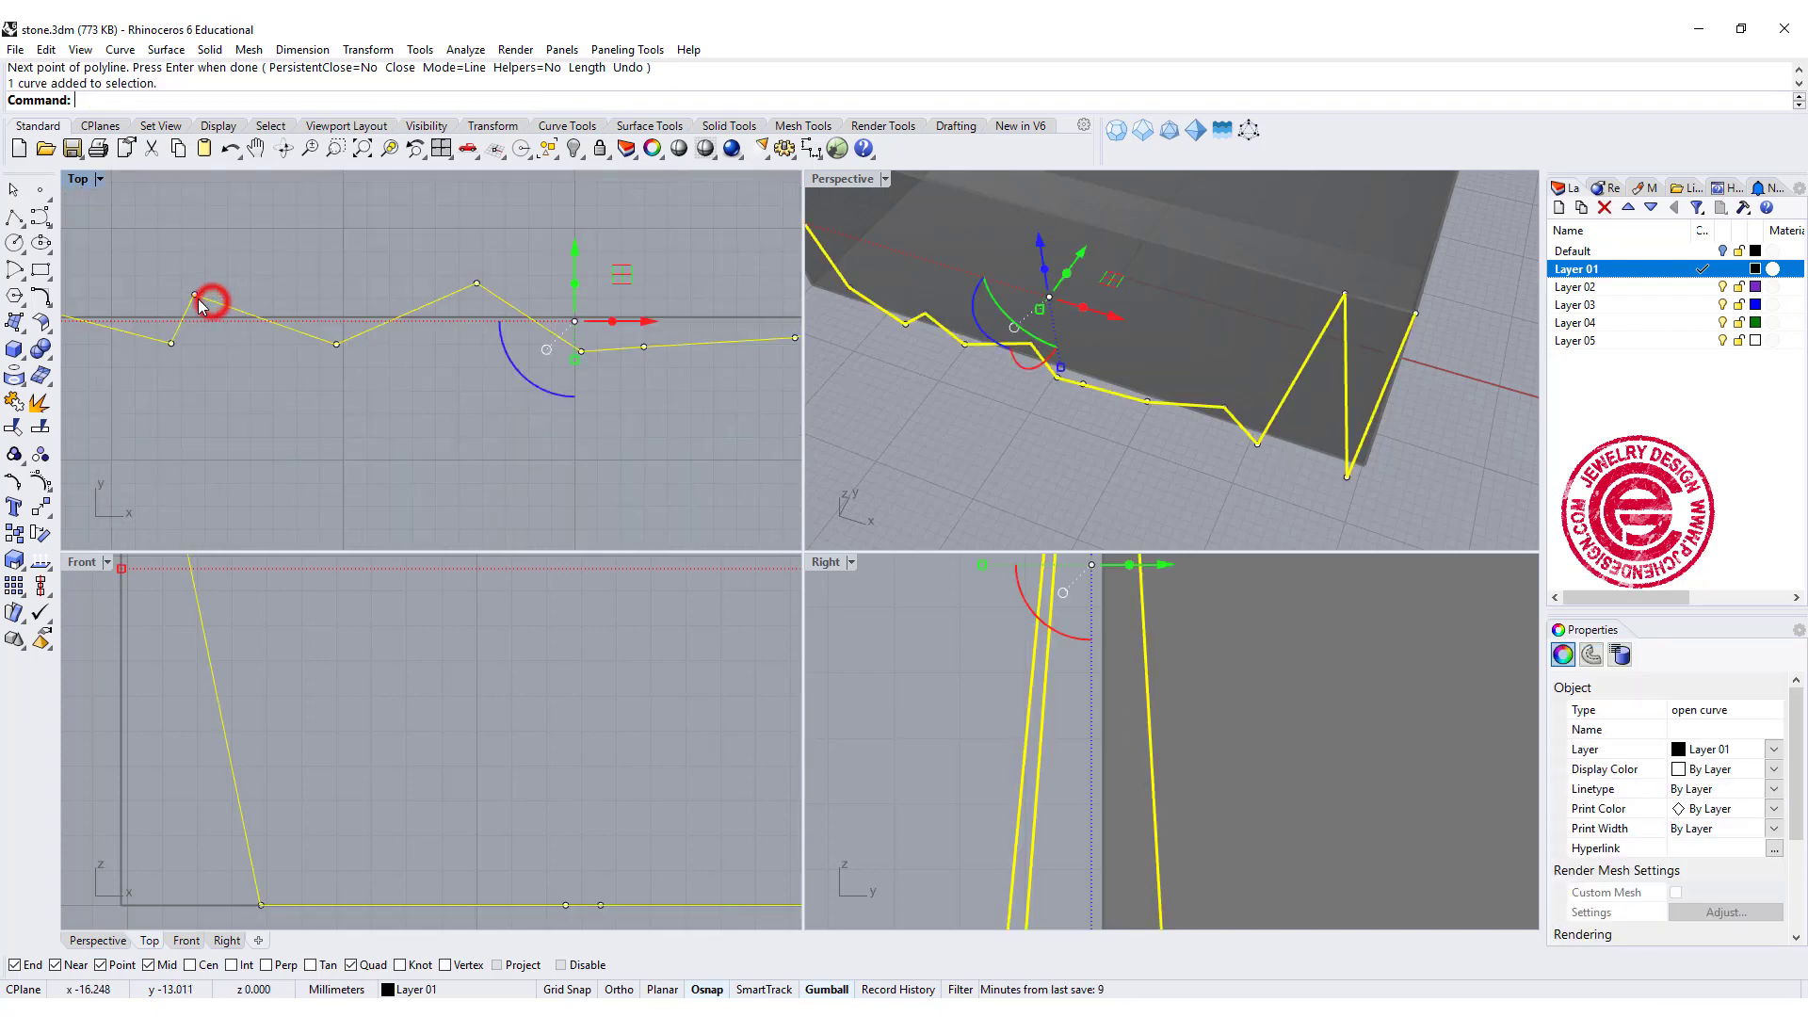
scroll(209, 299, "up", 4)
key("F10")
left_click(189, 289)
left_click_drag(264, 298, 263, 292)
scroll(565, 452, "down", 3)
left_click(570, 456)
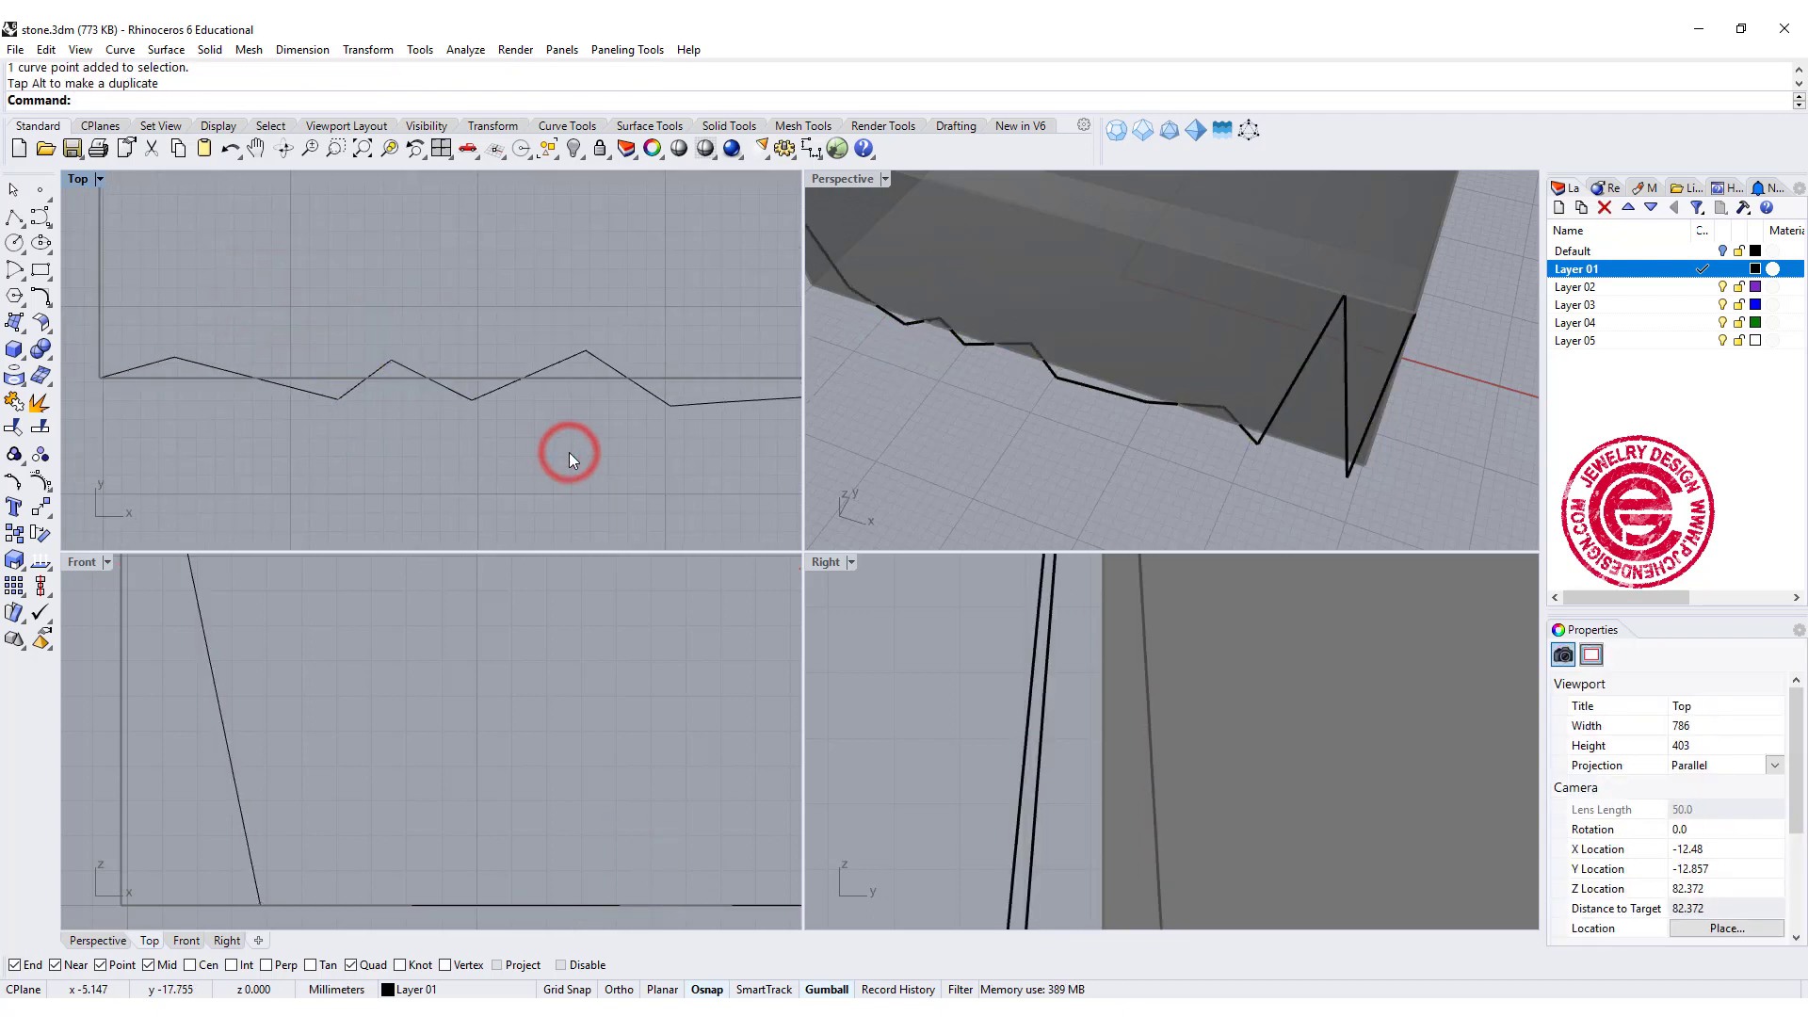
- Flatten the second zigzag polyline onto the Top construction plane with ProjectToCPlane, deleting the input curve
scroll(1438, 416, "down", 5)
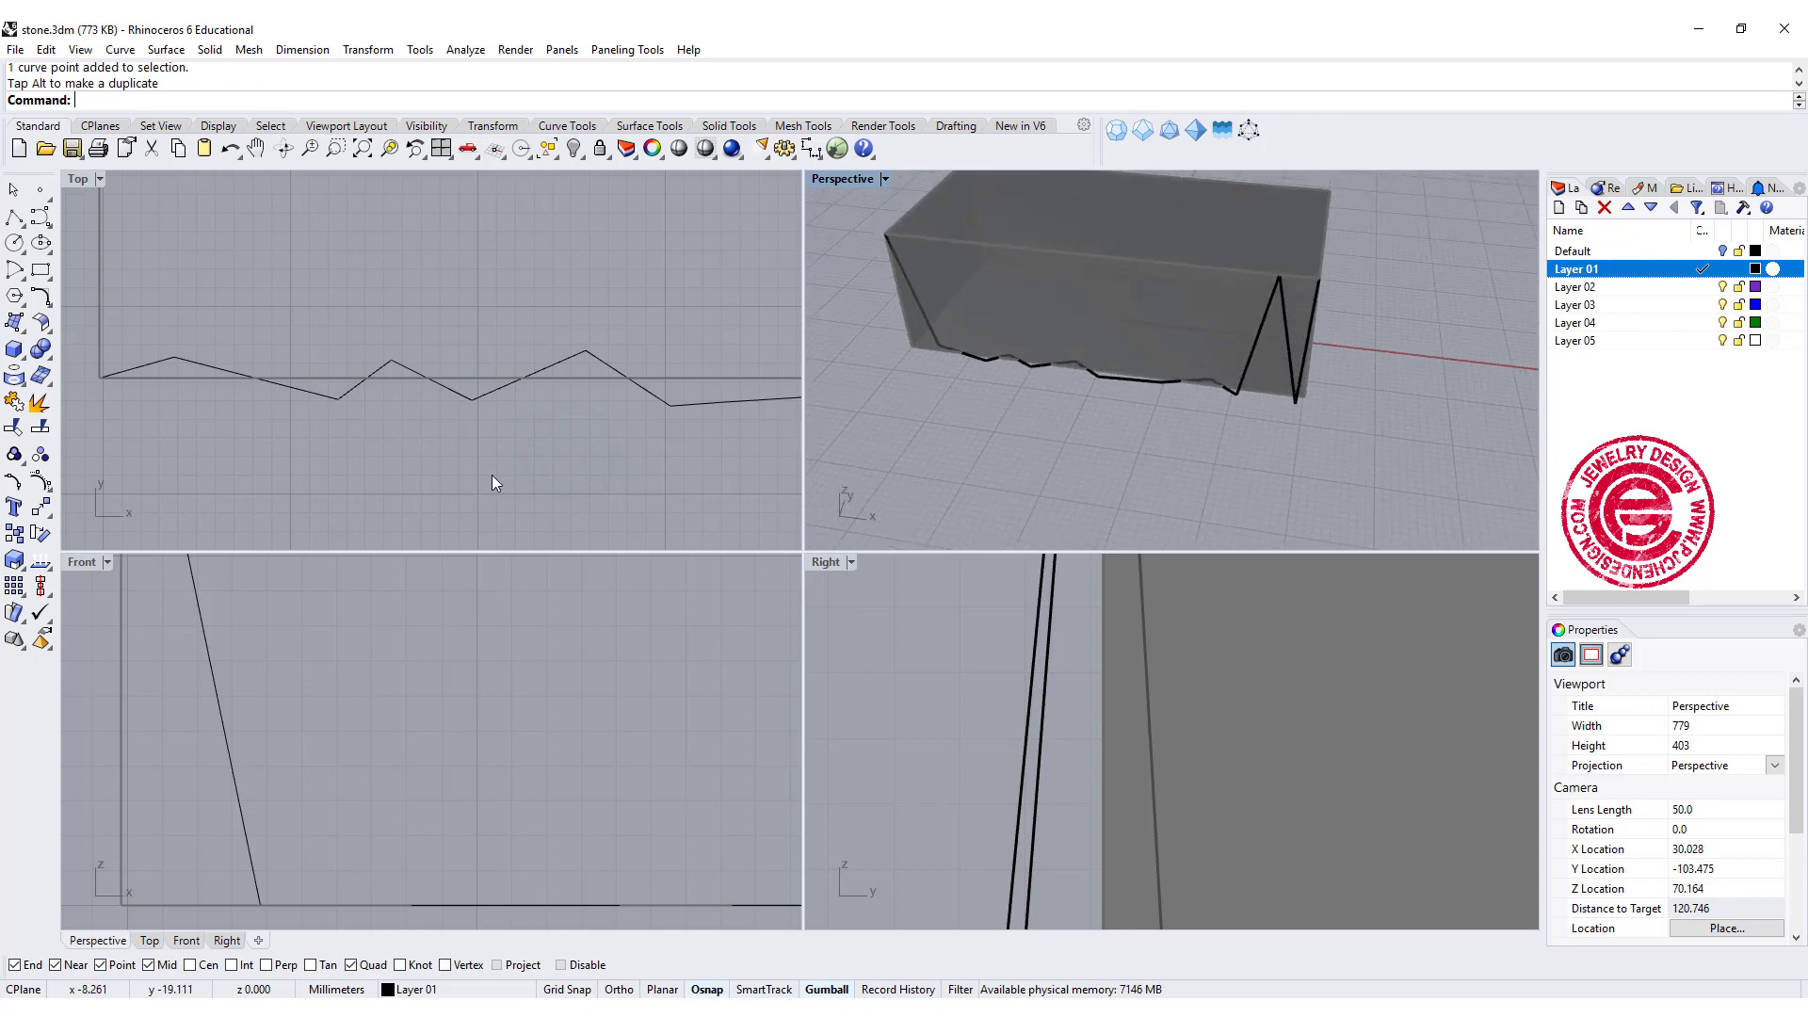
left_click(457, 395)
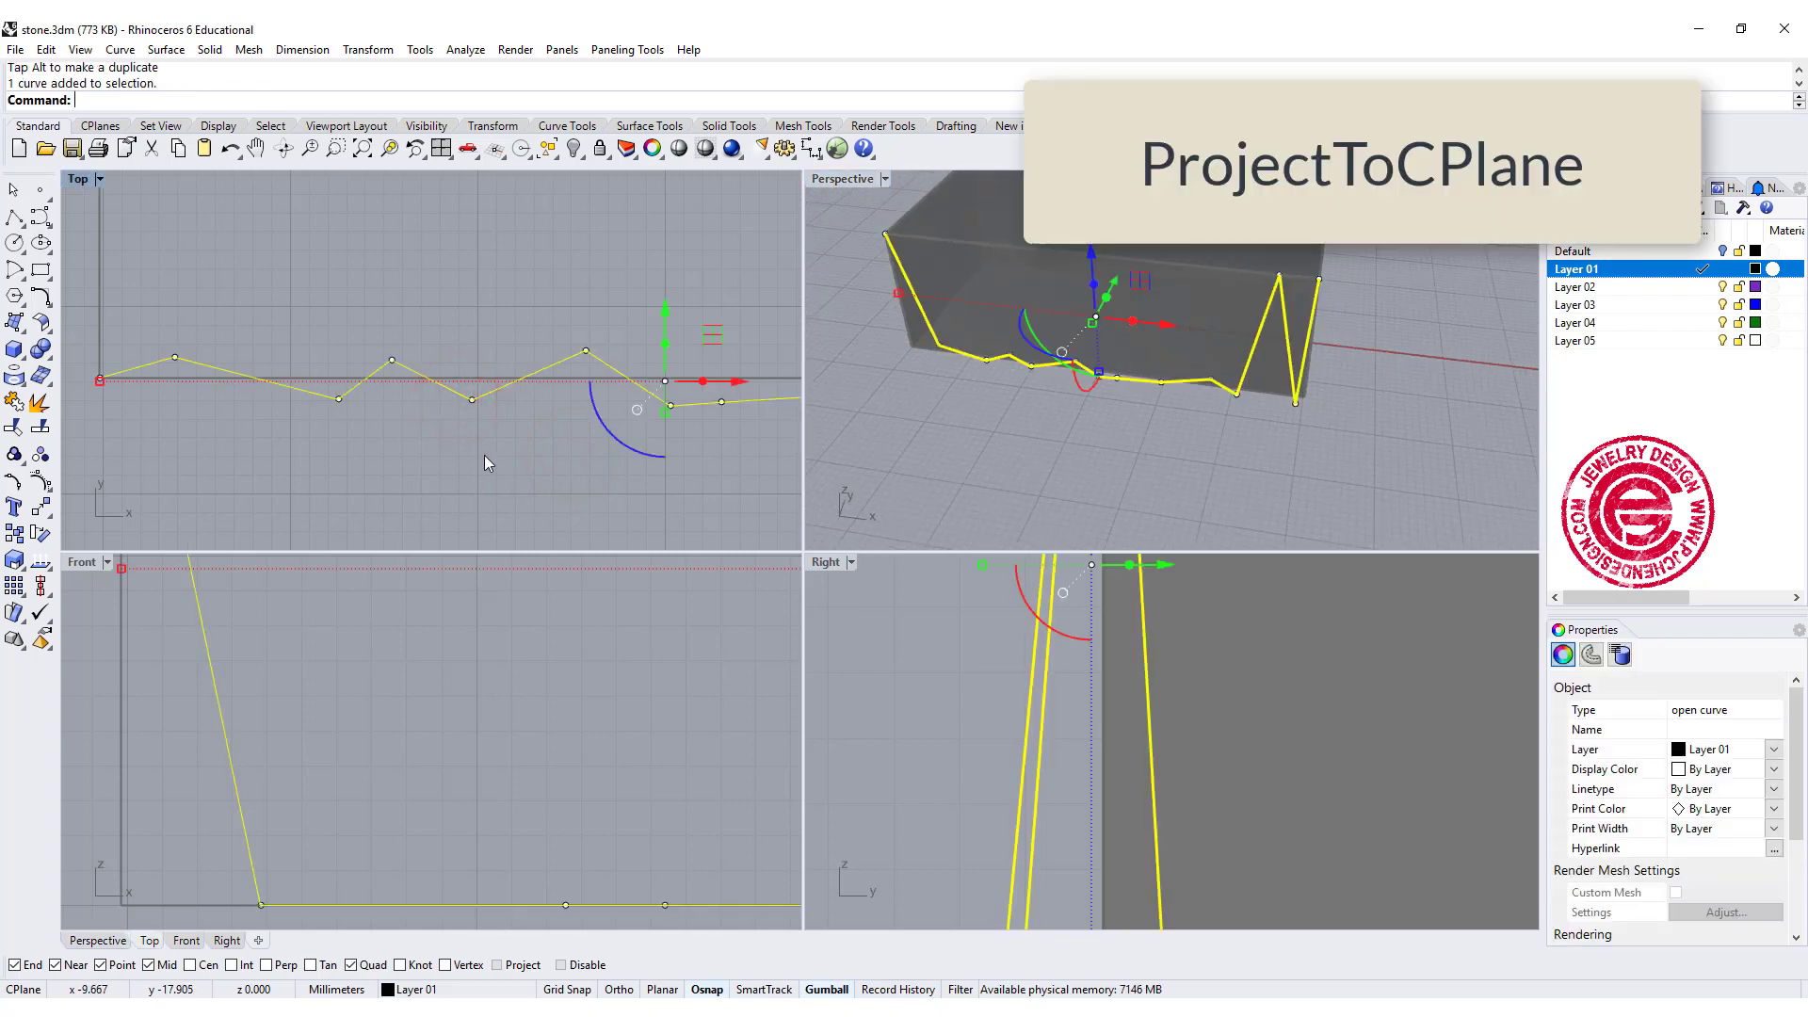
type("ProjectToCPlane")
key("Return")
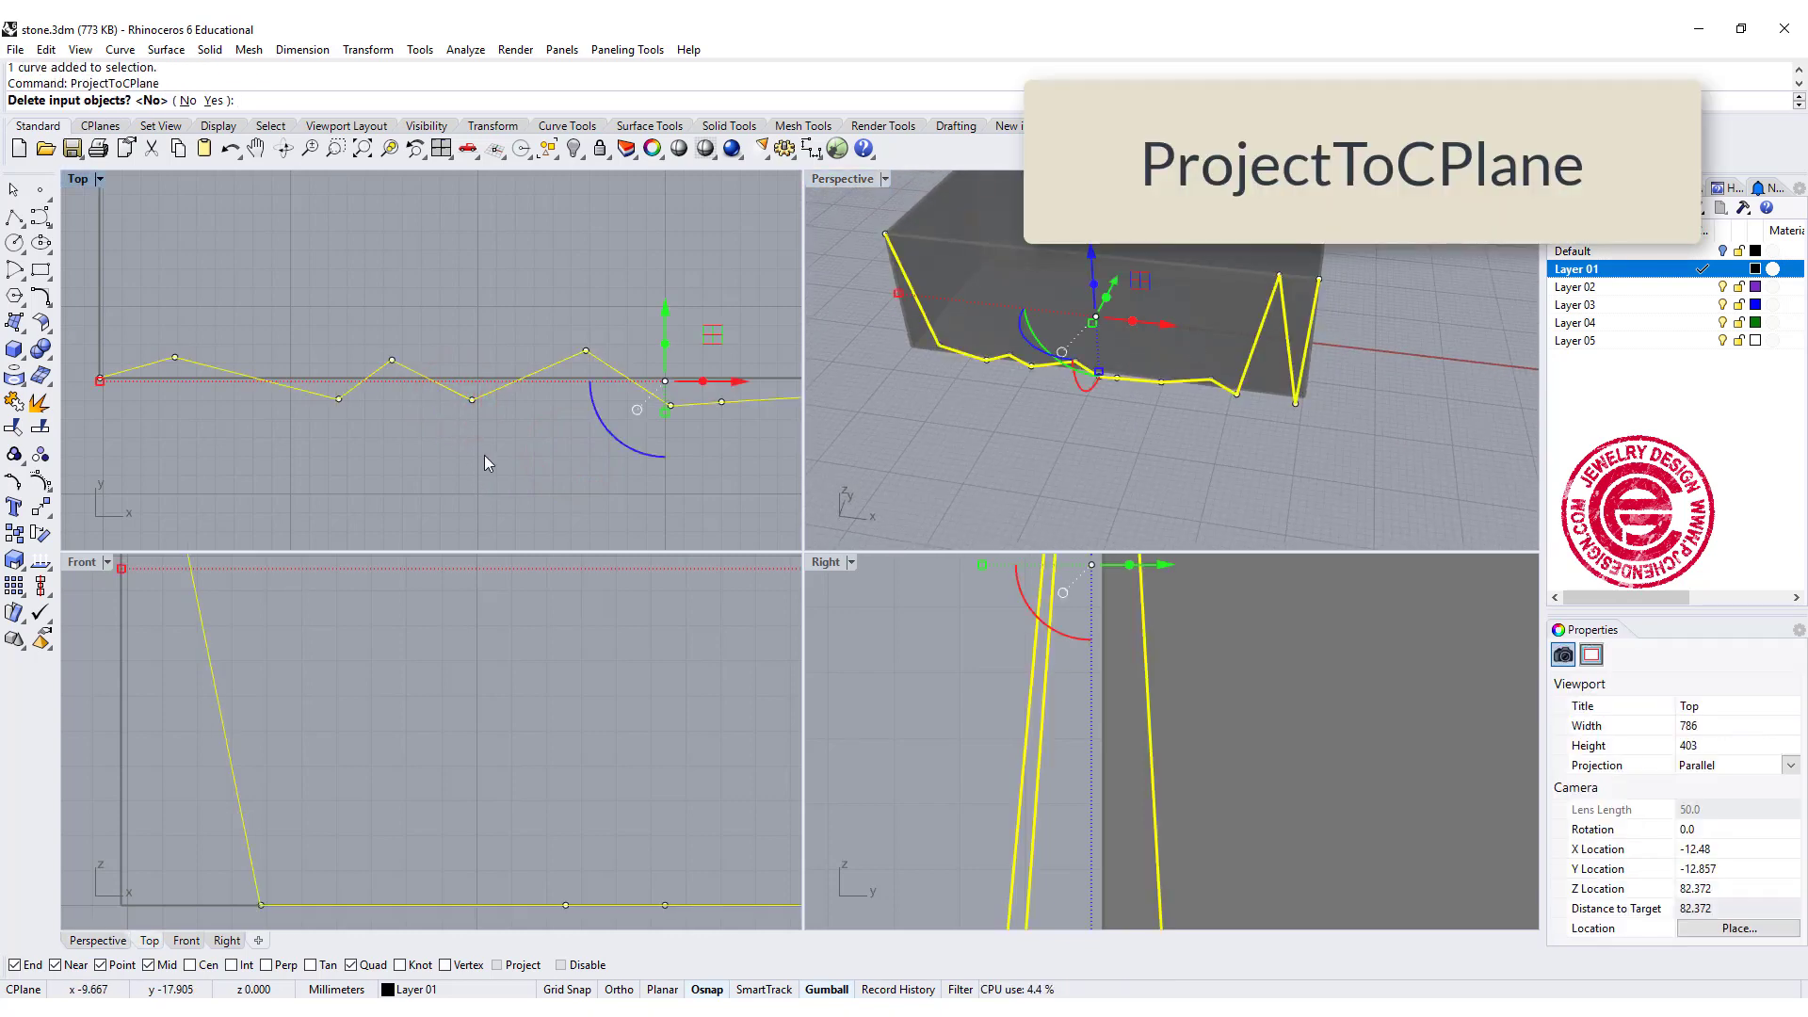
type("y")
key("Return")
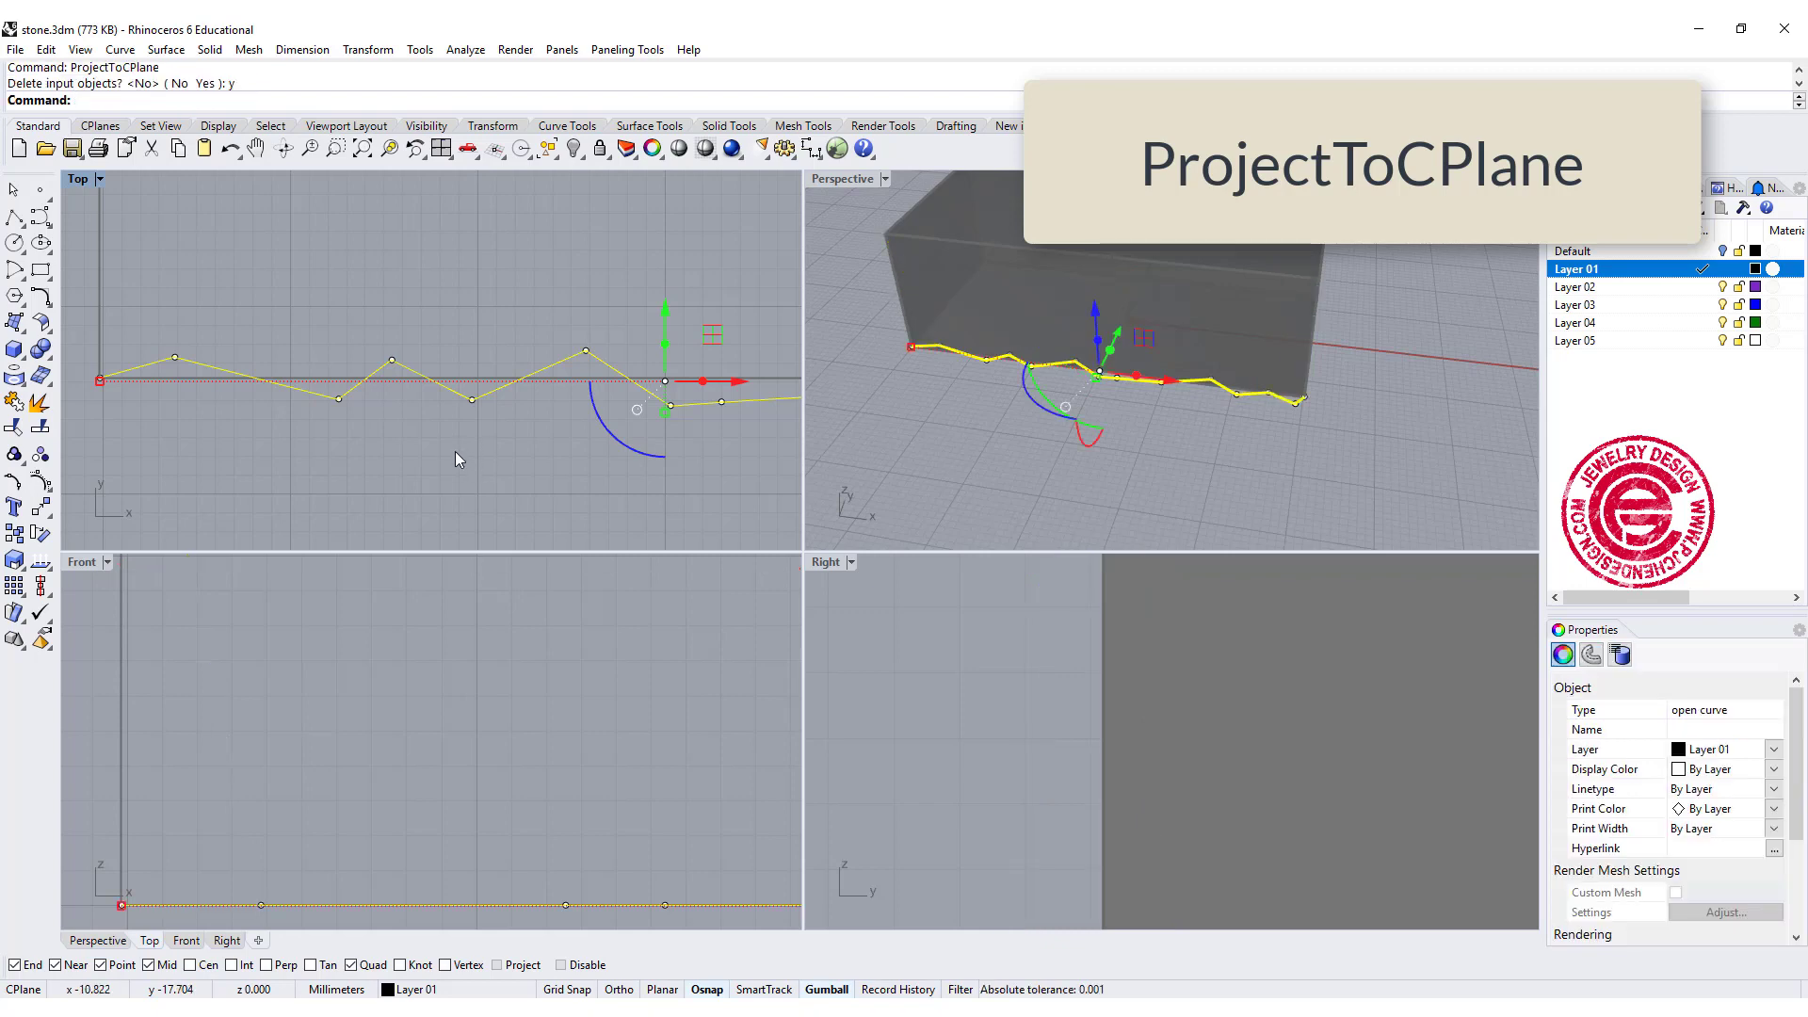
- Move the flattened second zigzag polyline from the box's lower front-left corner up to the upper front-left corner
left_click(448, 458)
left_click(472, 398)
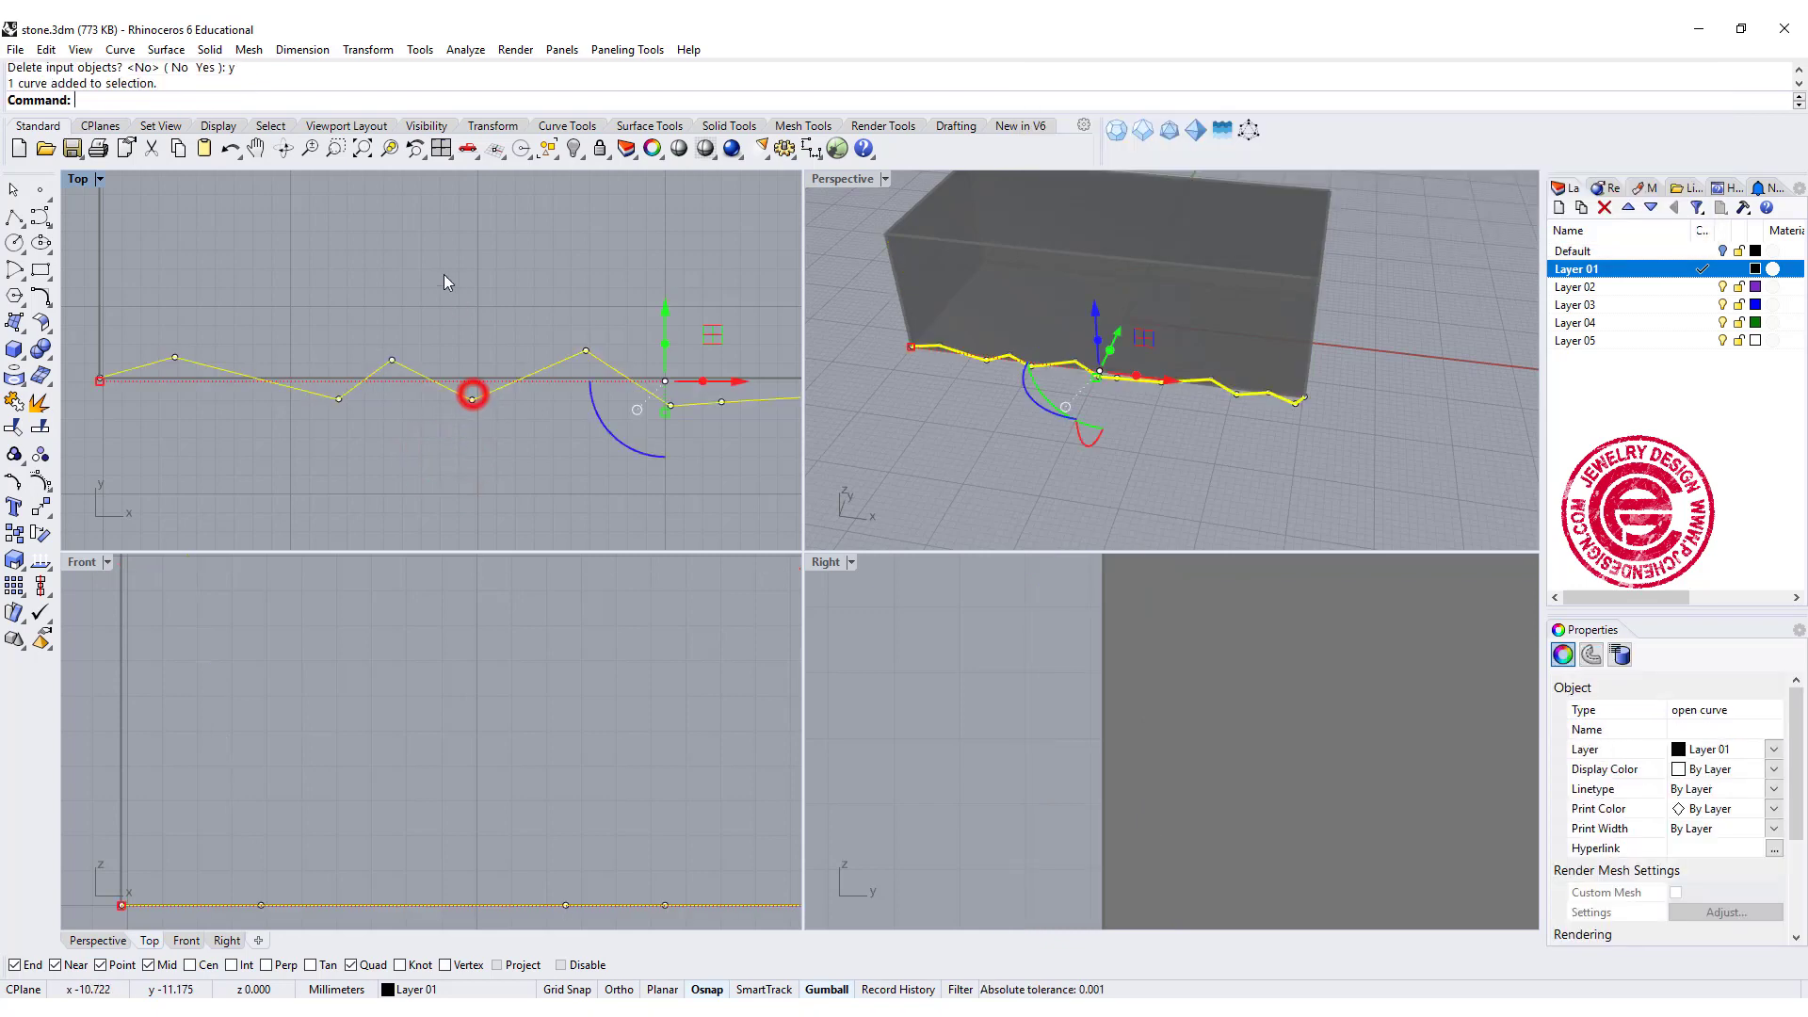
left_click(41, 507)
left_click(892, 352)
left_click(882, 232)
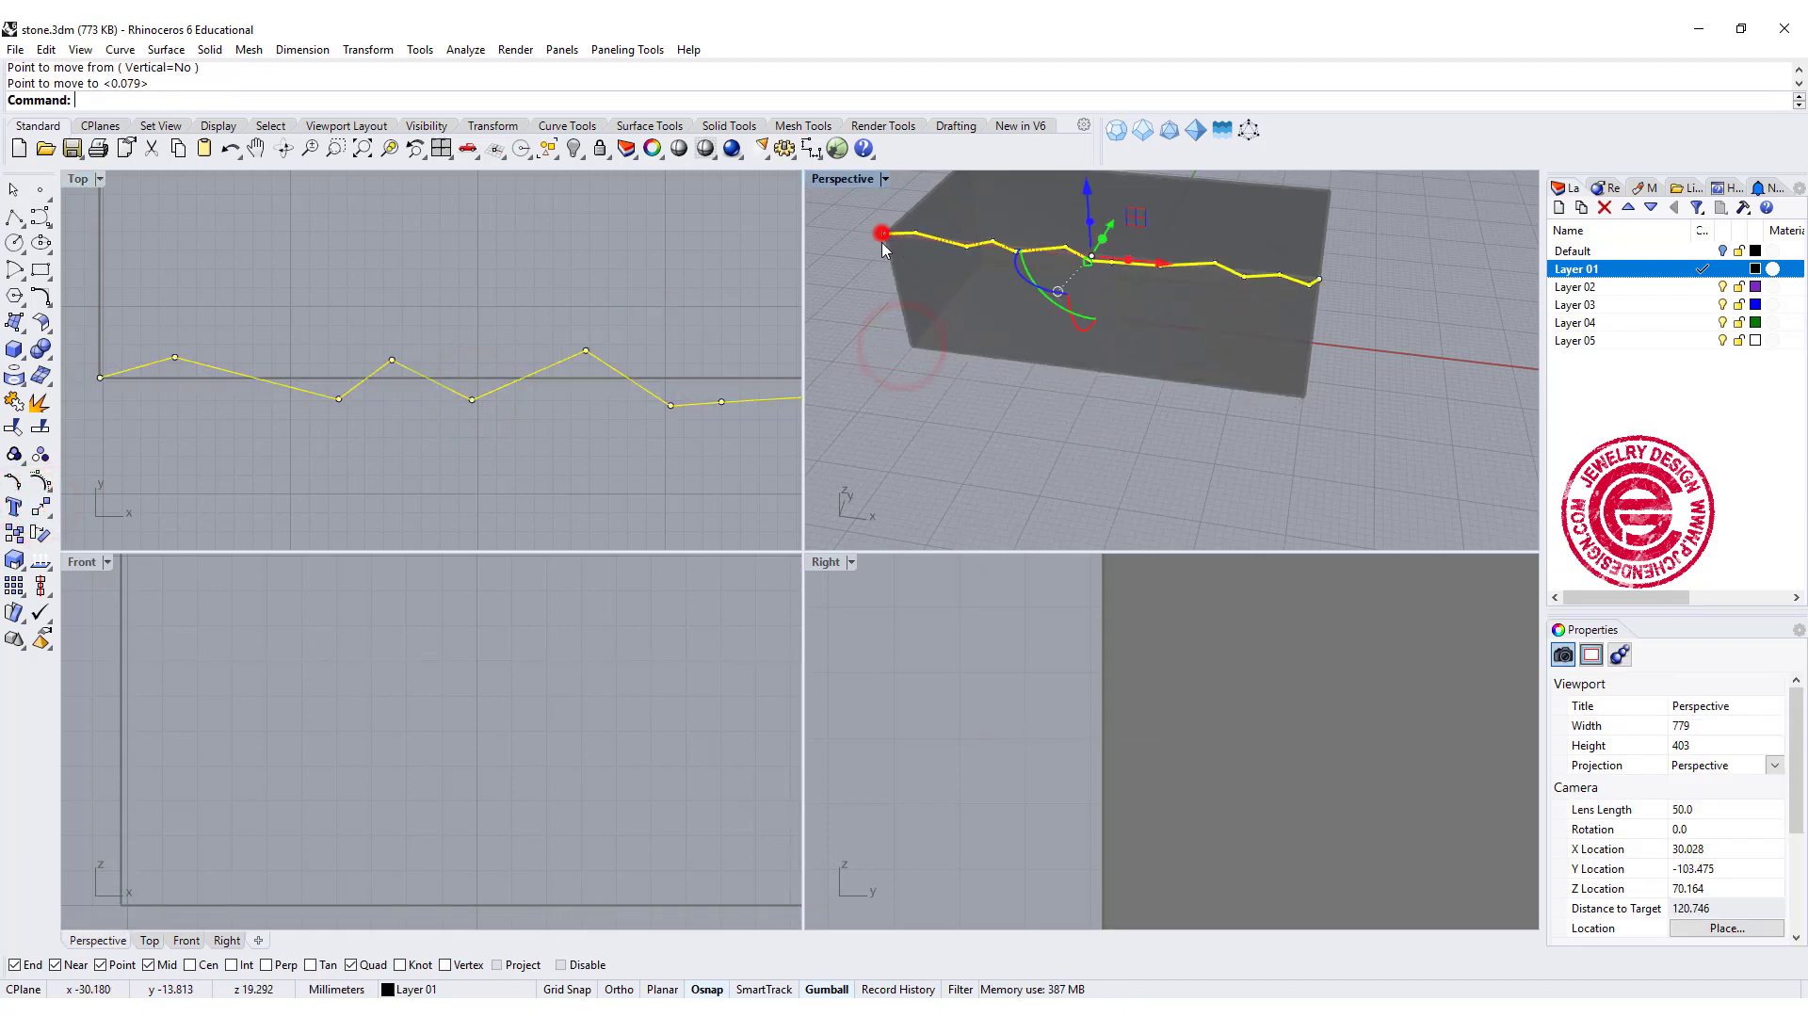
left_click(907, 382)
- Show the hidden first zigzag polyline again at the box's base
left_click(570, 160)
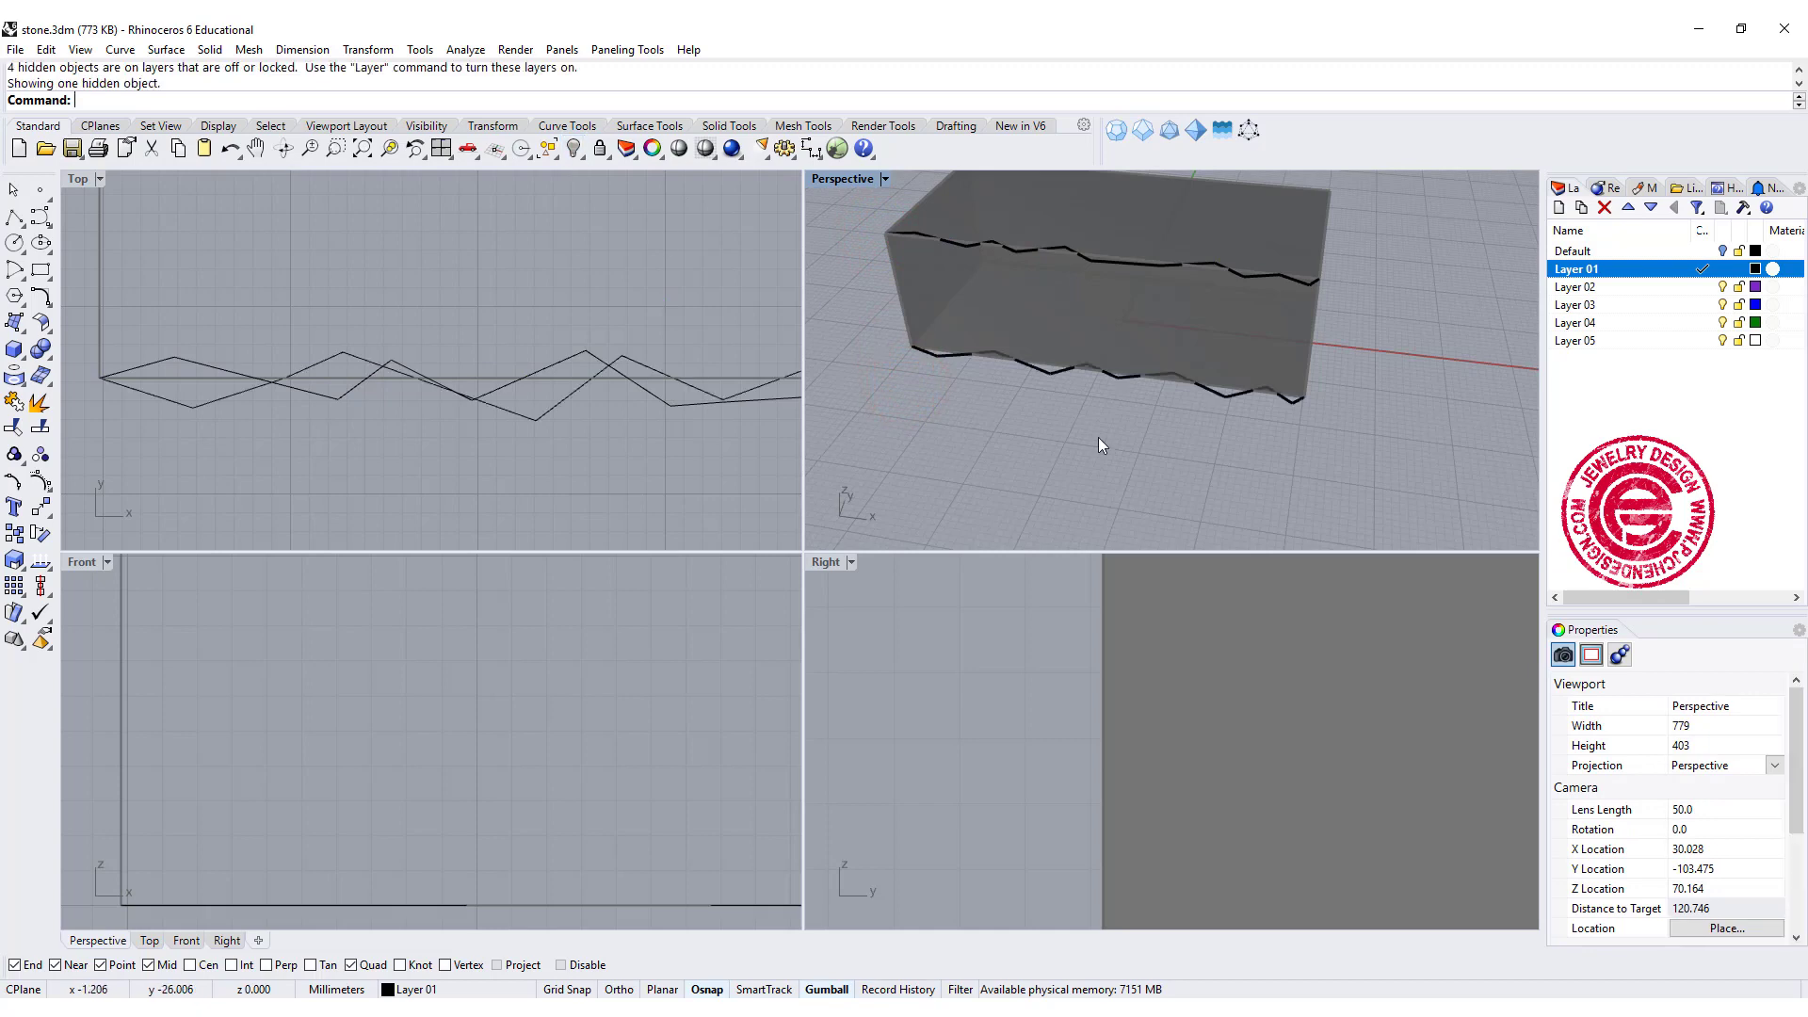
right_click_drag(1098, 438, 992, 306)
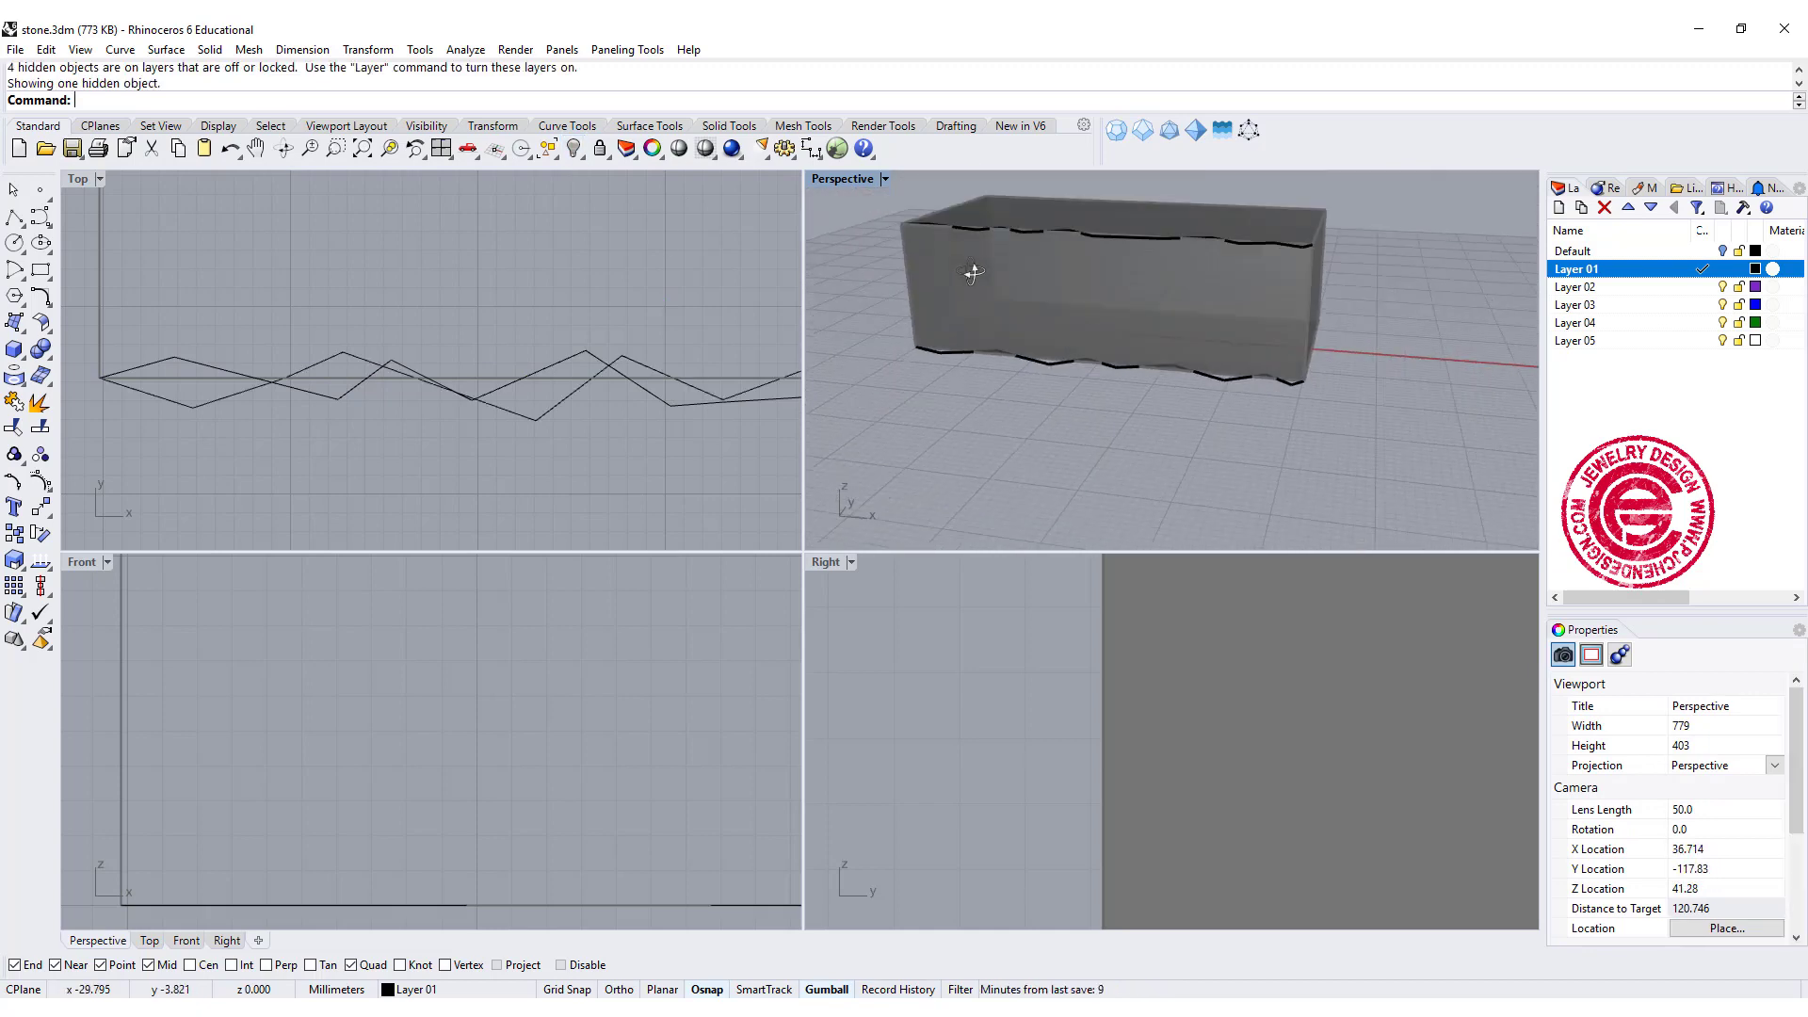
right_click_drag(975, 280, 928, 313)
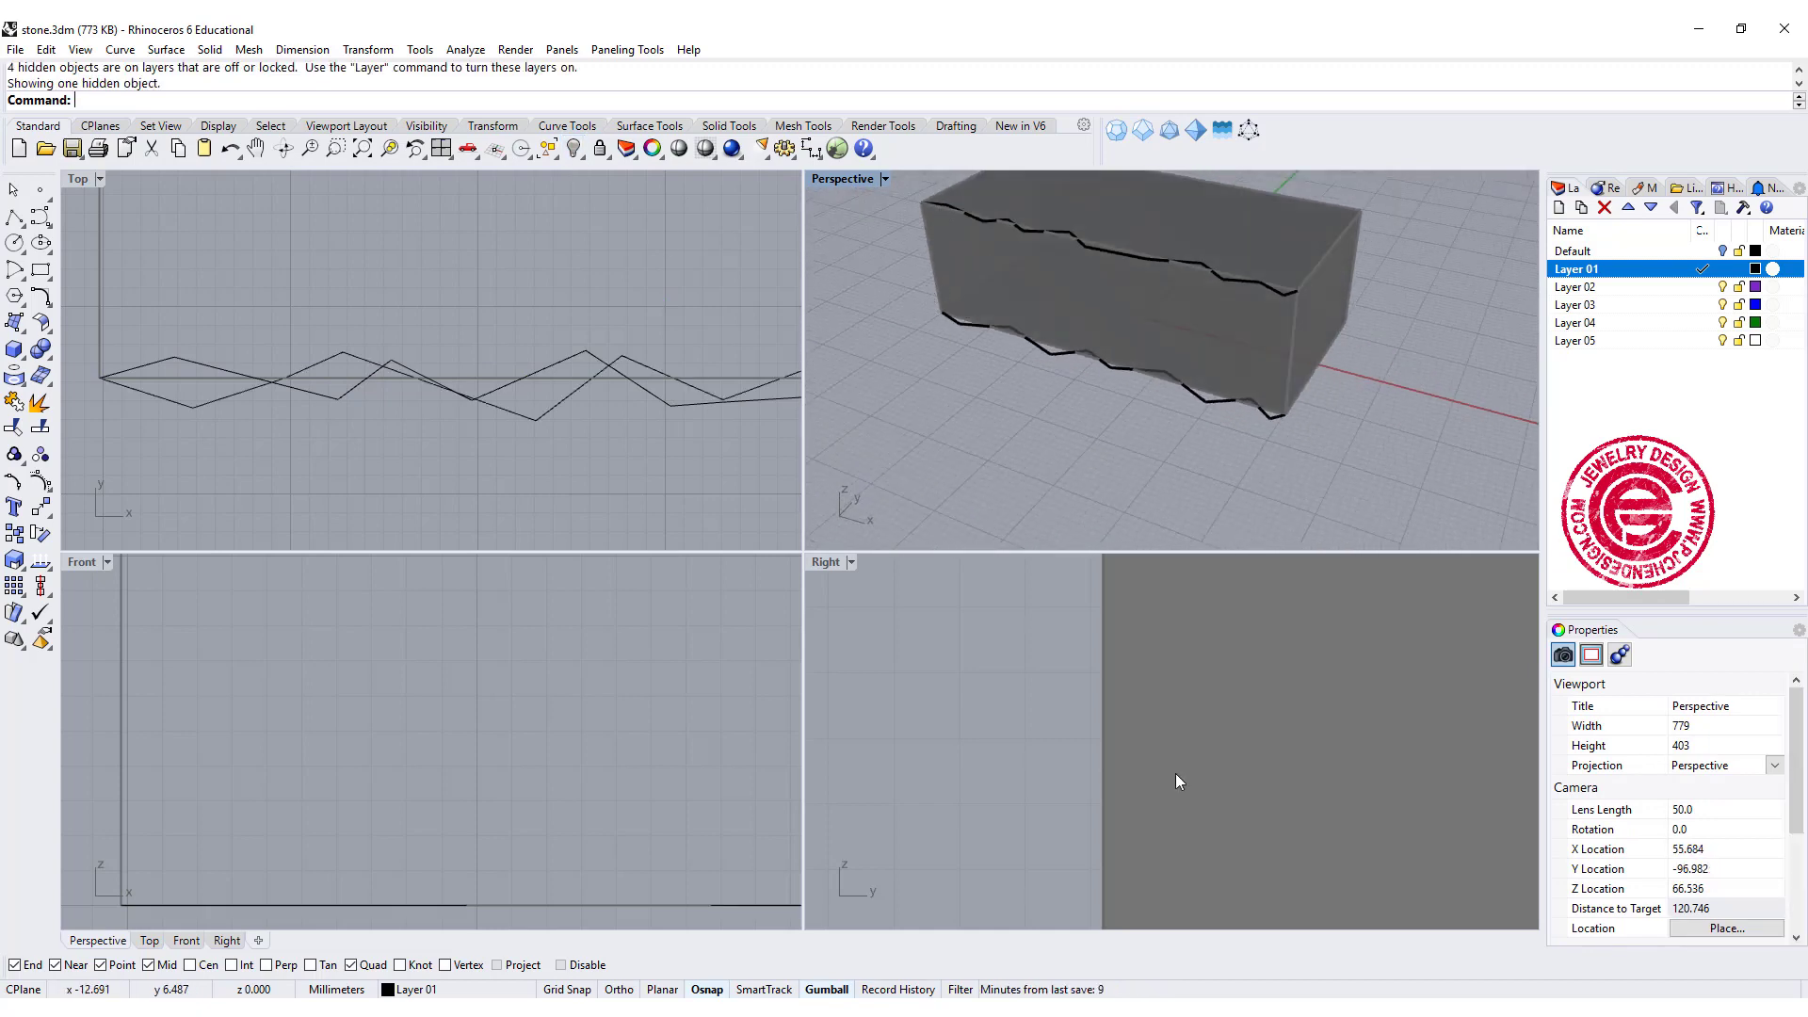
- Check the marble reference photo, and draw a degree-3 curve in the Right view from the box's upper front corner, flaring outward to about mid-height
scroll(1032, 722, "down", 5)
scroll(1038, 665, "up", 3)
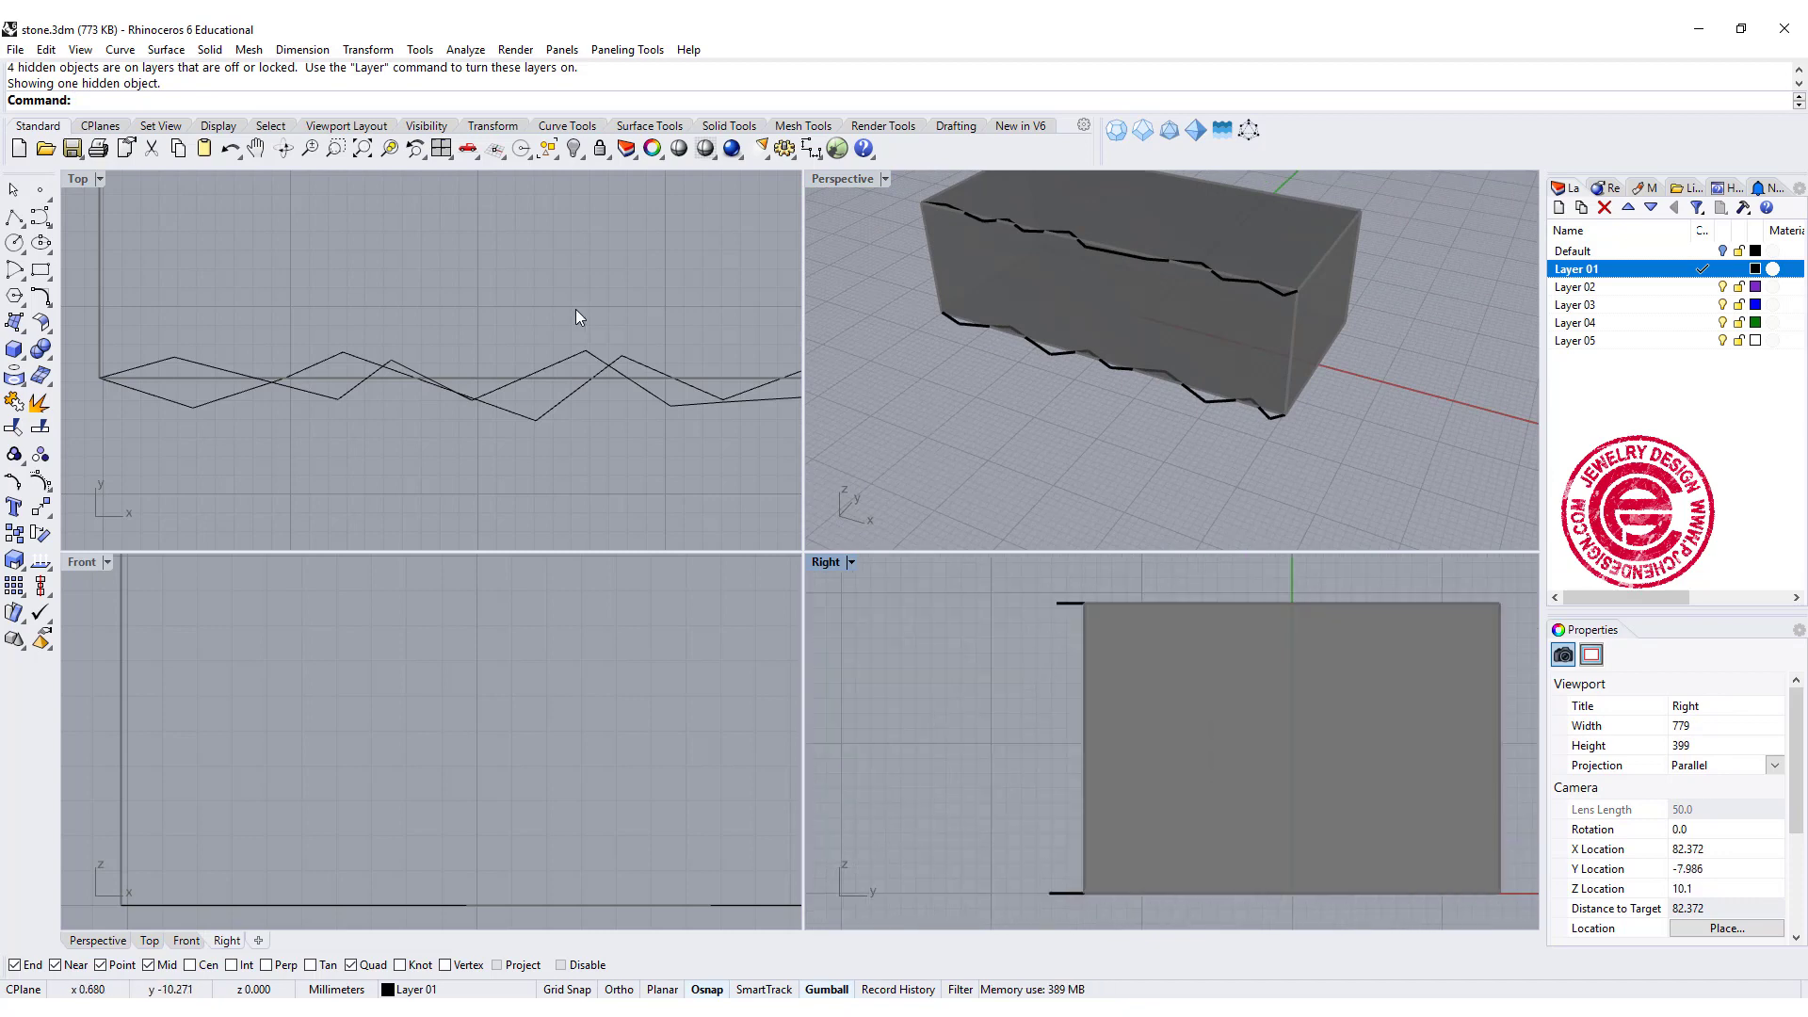
left_click(41, 217)
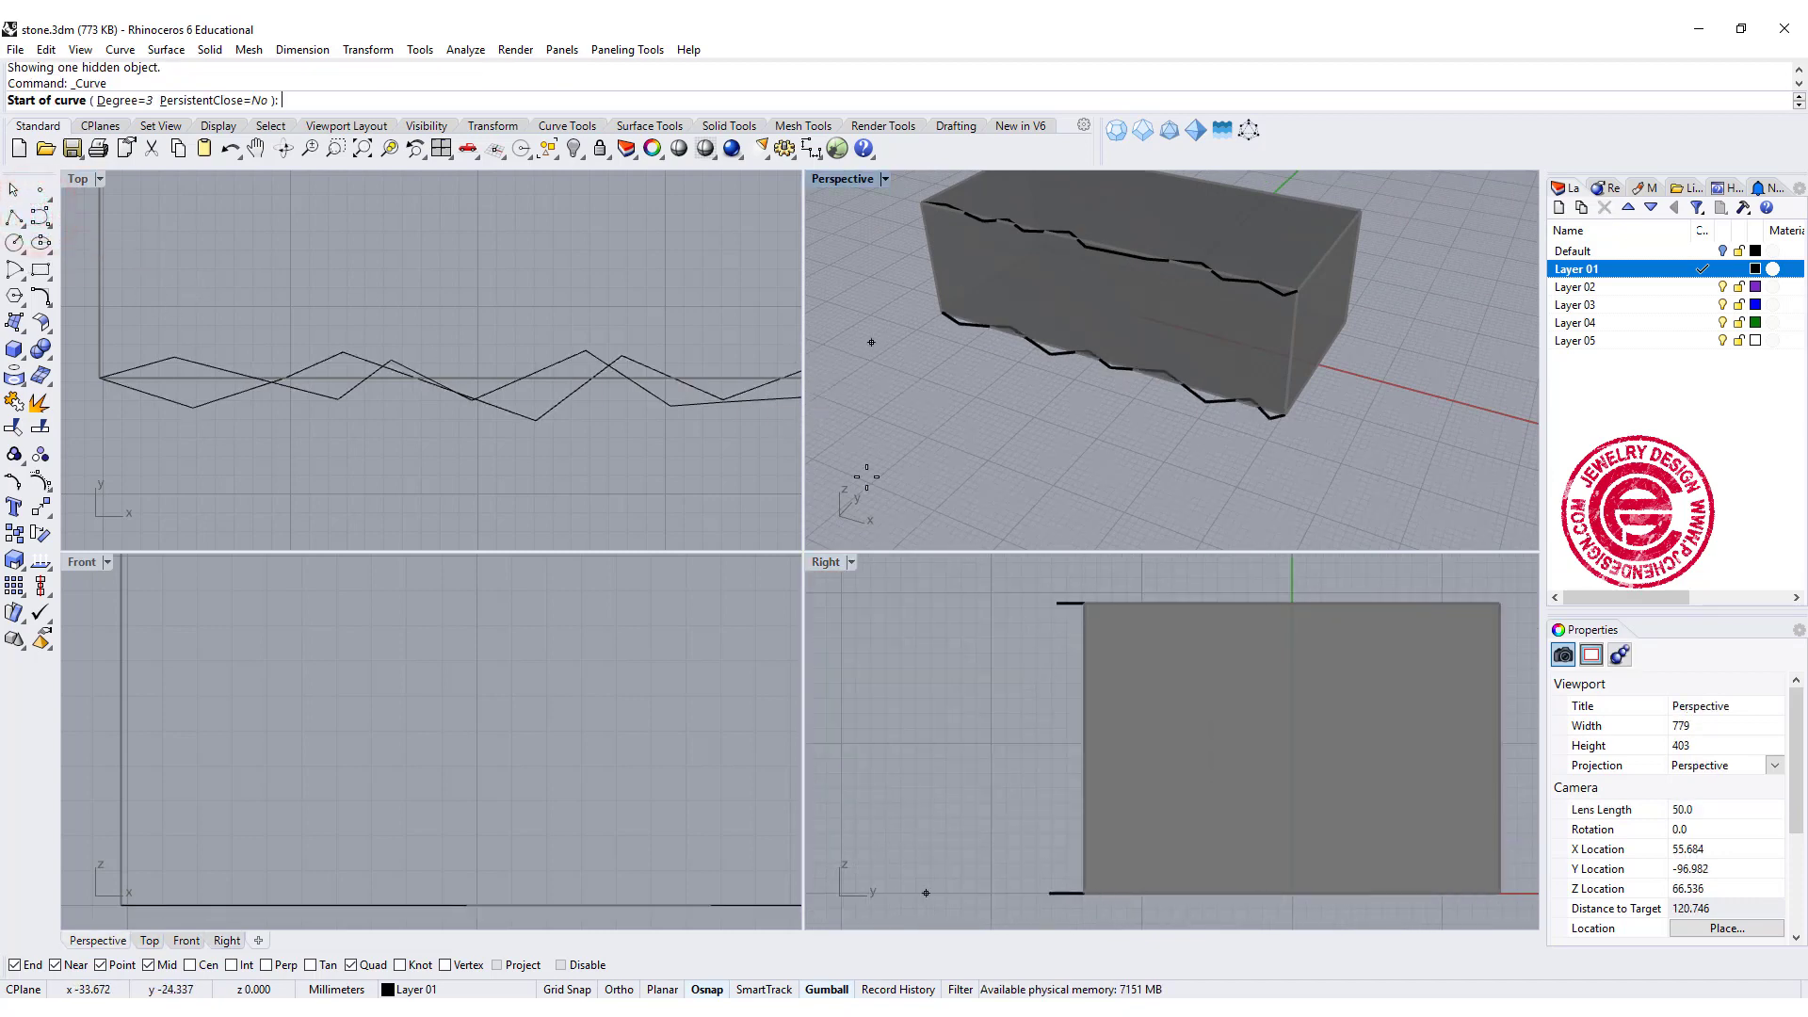
key("alt+Tab")
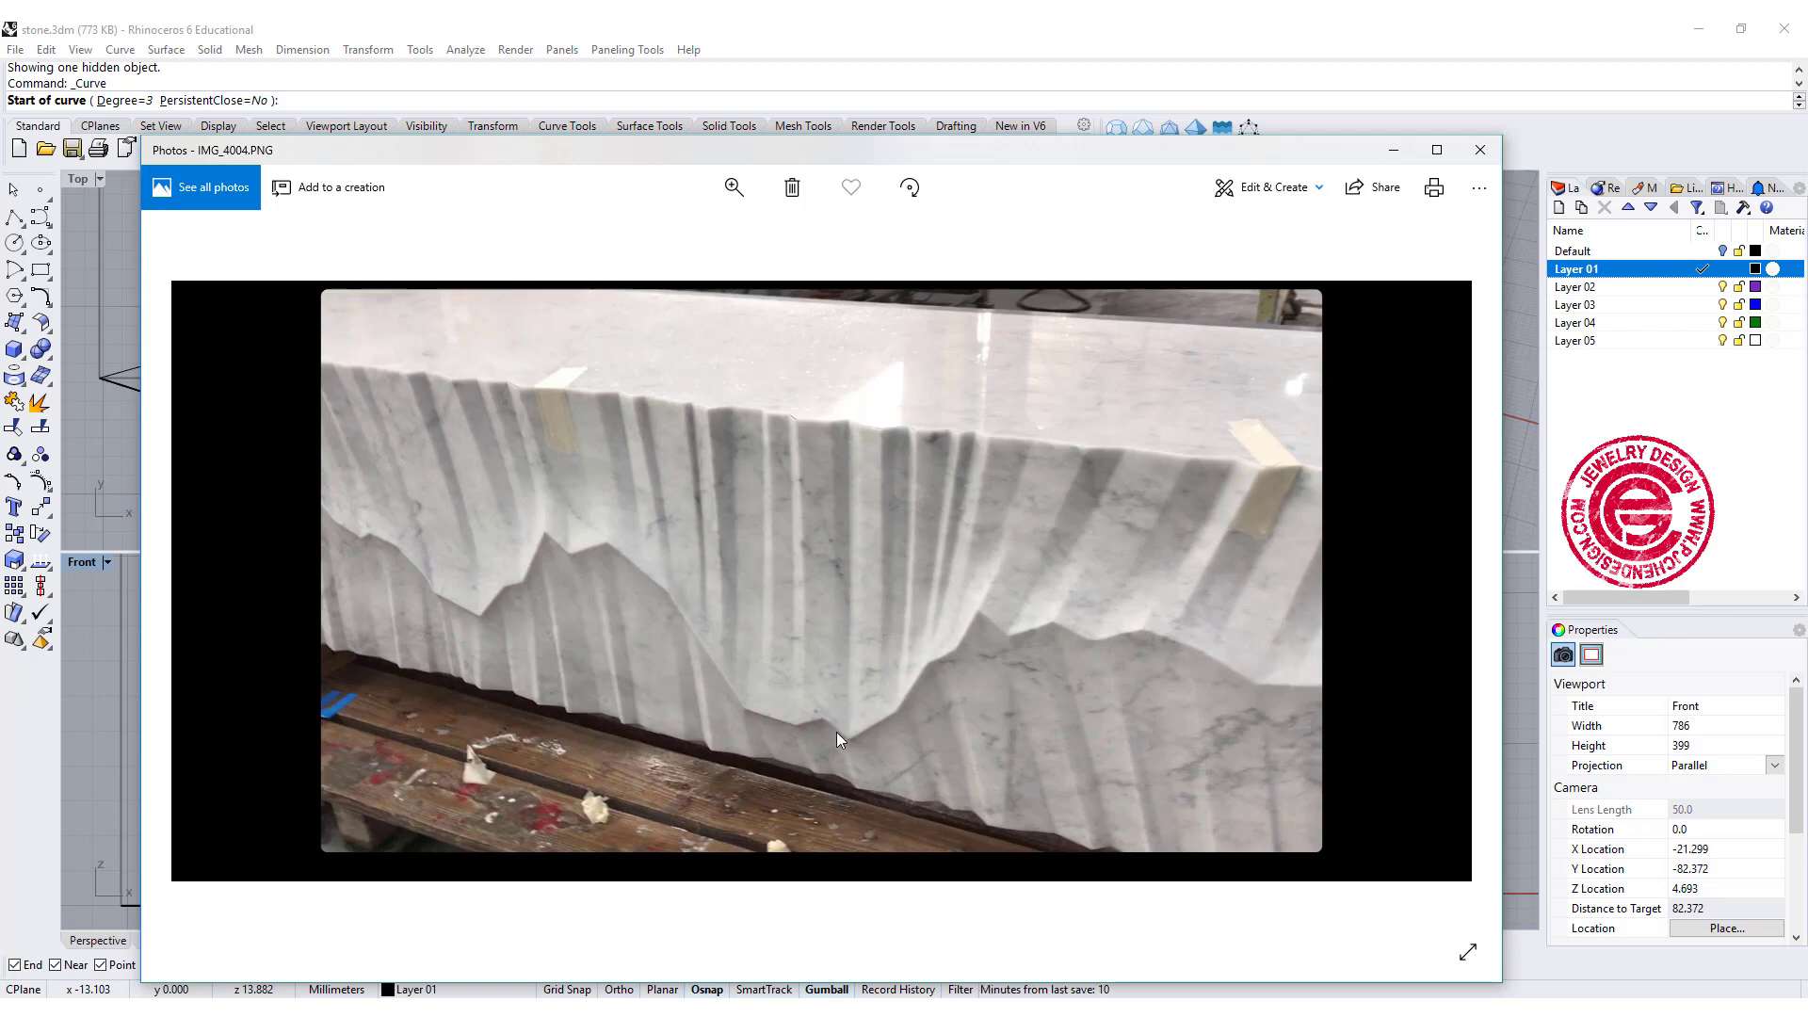
left_click(1398, 151)
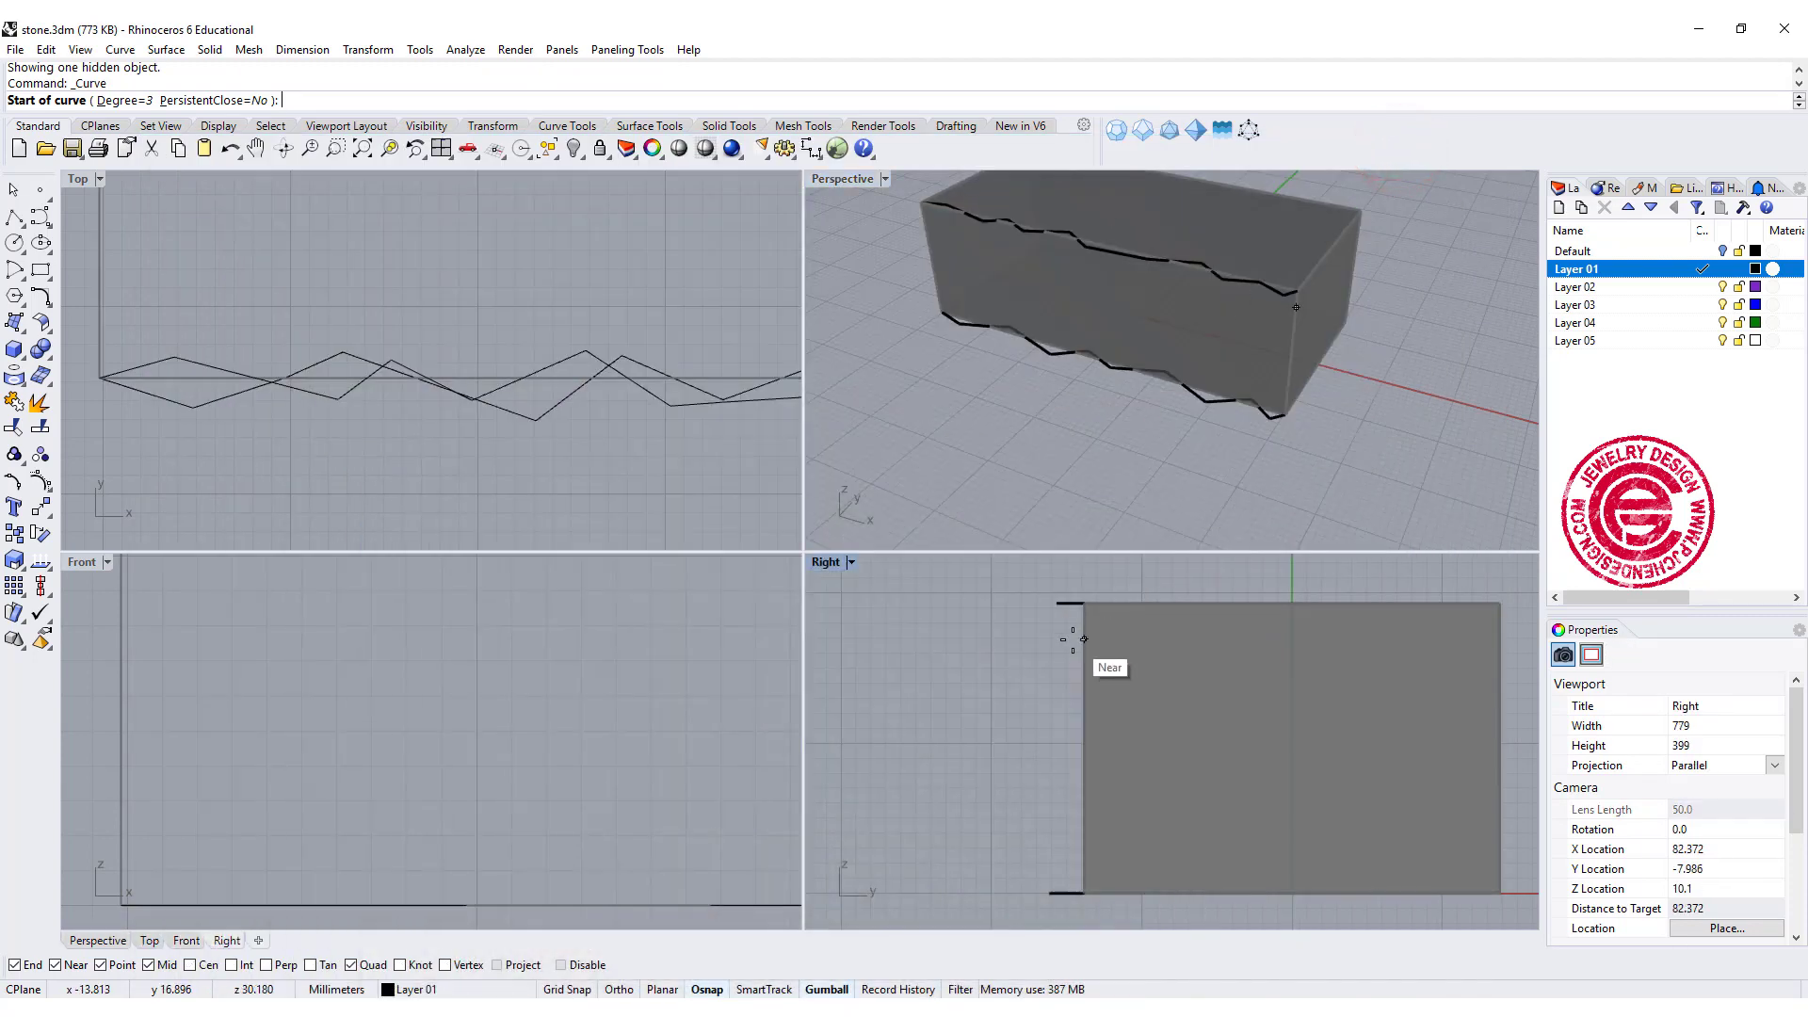
left_click(839, 182)
left_click(913, 200)
scroll(1100, 373, "up", 2)
scroll(1100, 373, "up", 3)
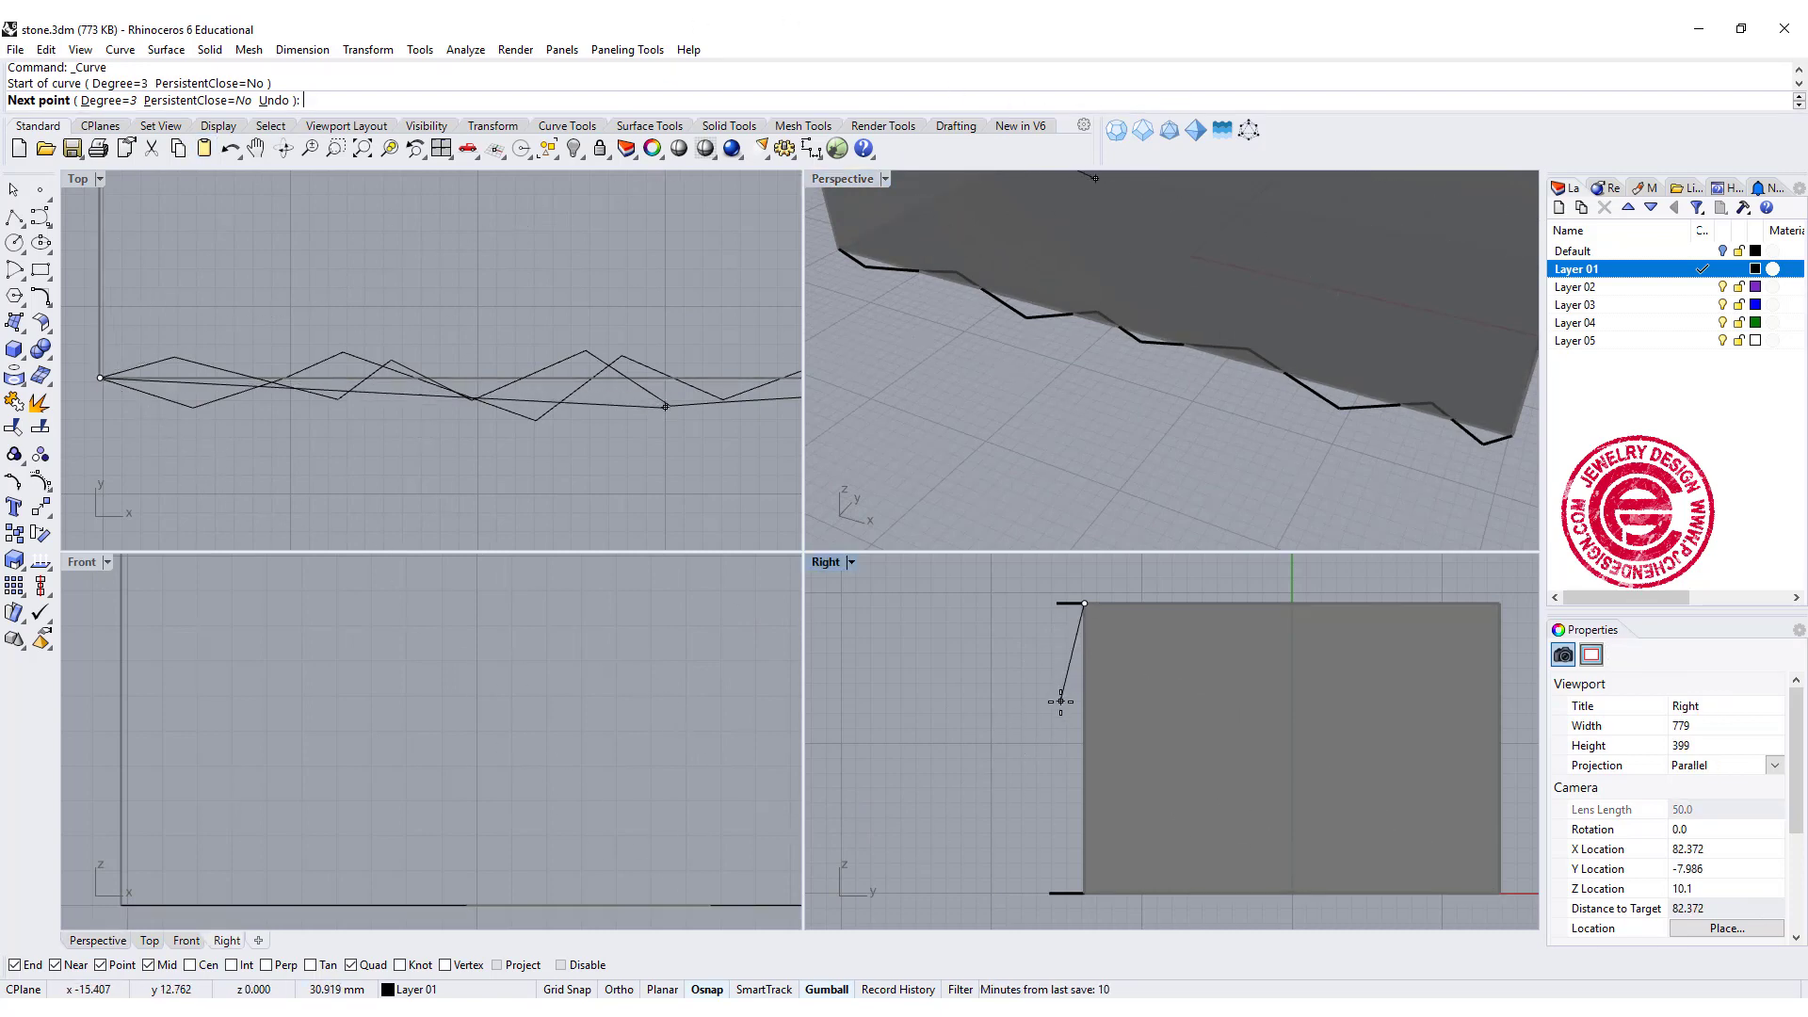
scroll(1061, 702, "up", 3)
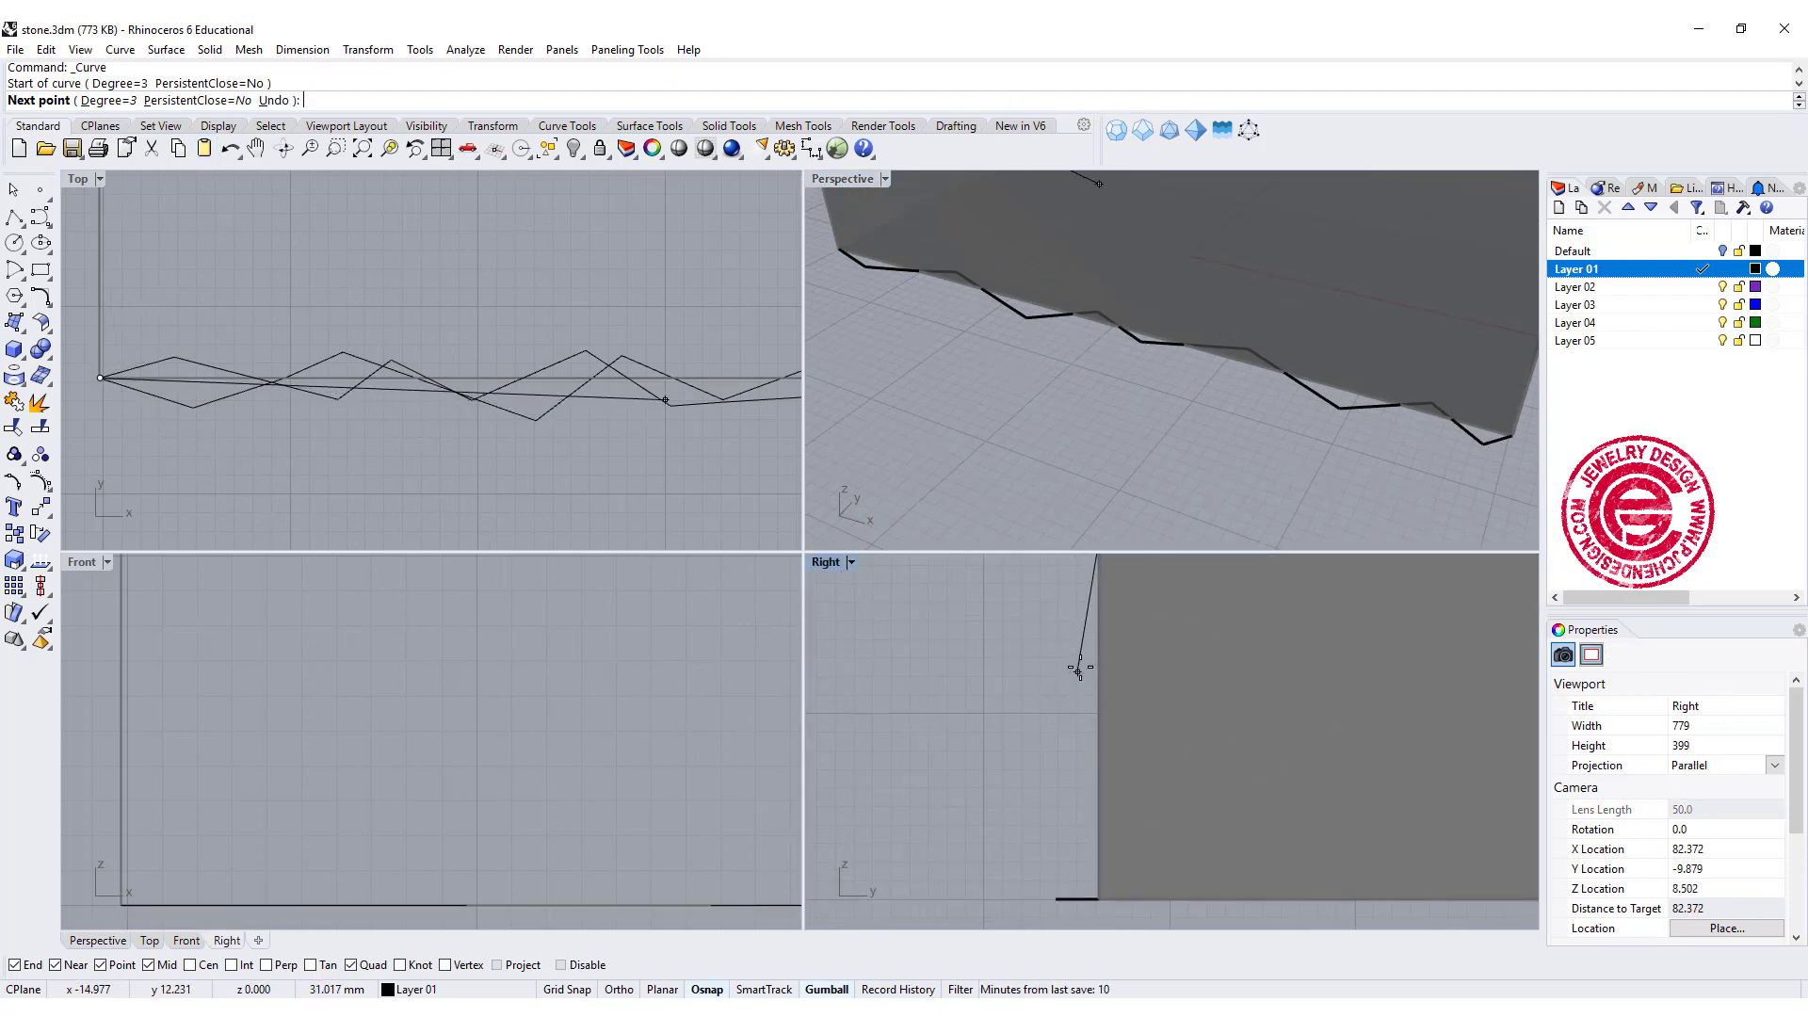
left_click(1084, 658)
left_click(1077, 702)
left_click(1060, 713)
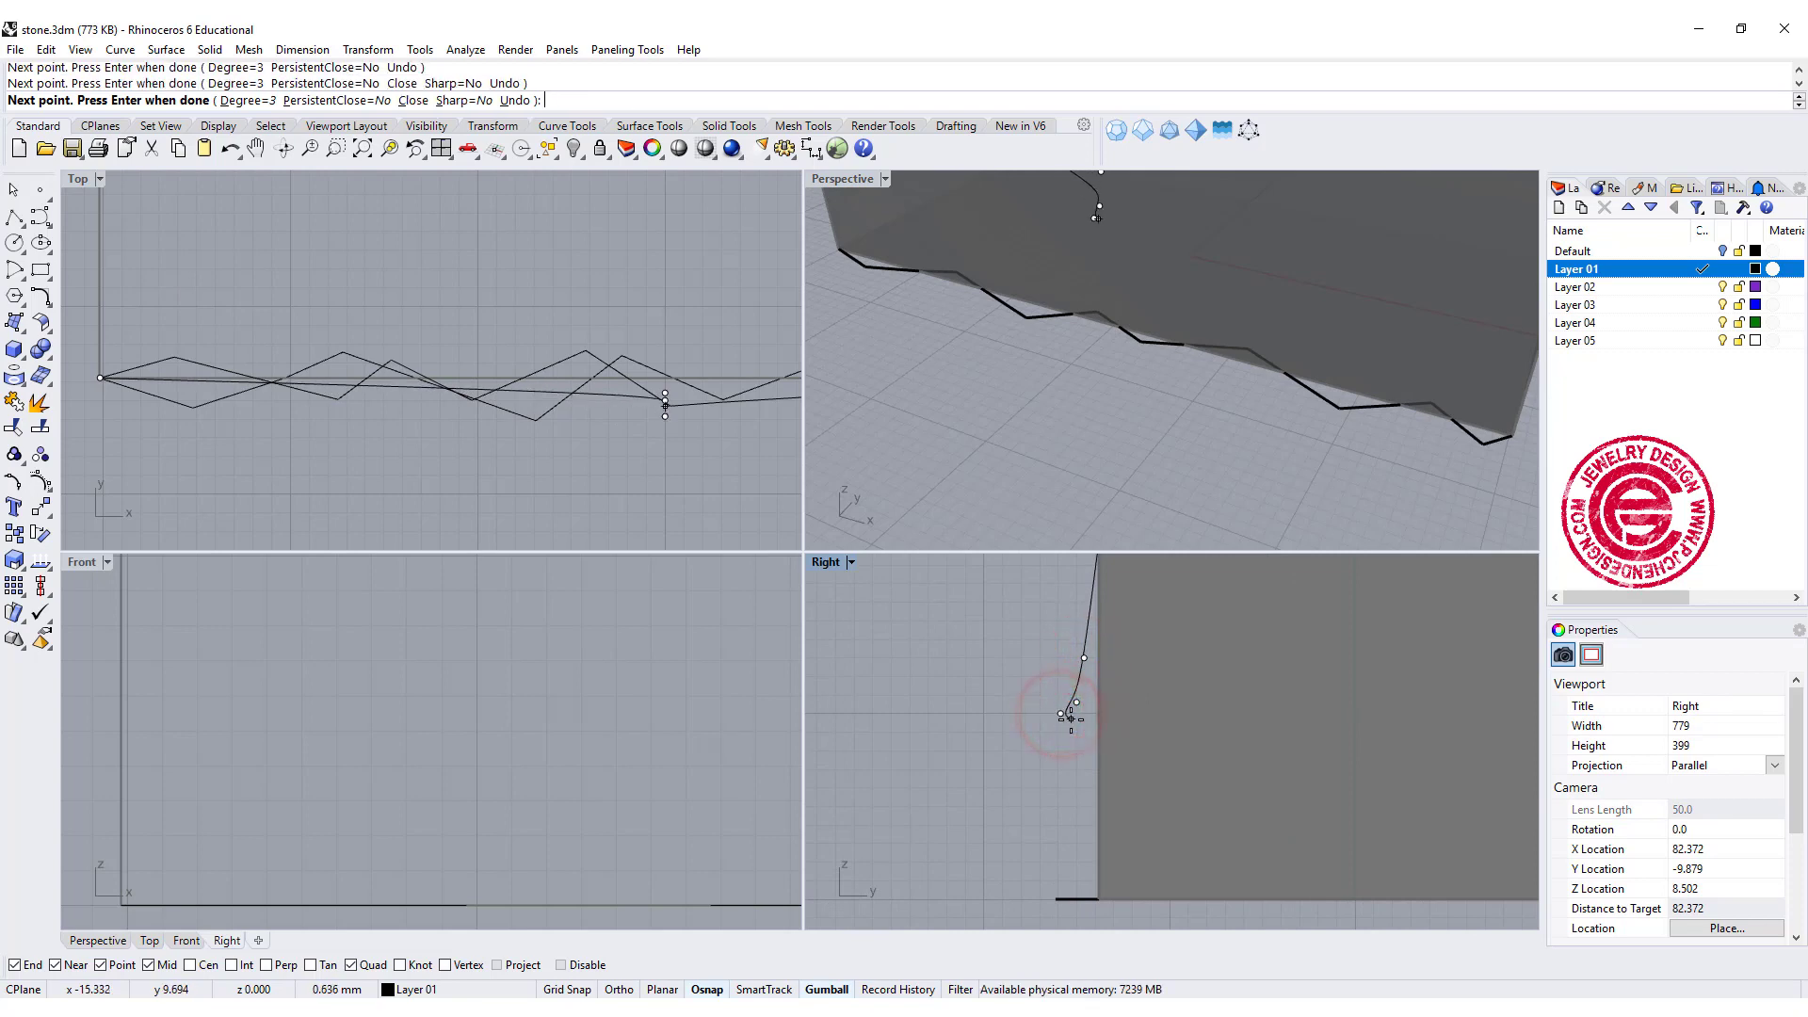
key("Return")
- Draw a second degree-3 curve in the Right view from the first curve's lower end down to the box's lower front corner
key("Return")
scroll(1058, 702, "up", 2)
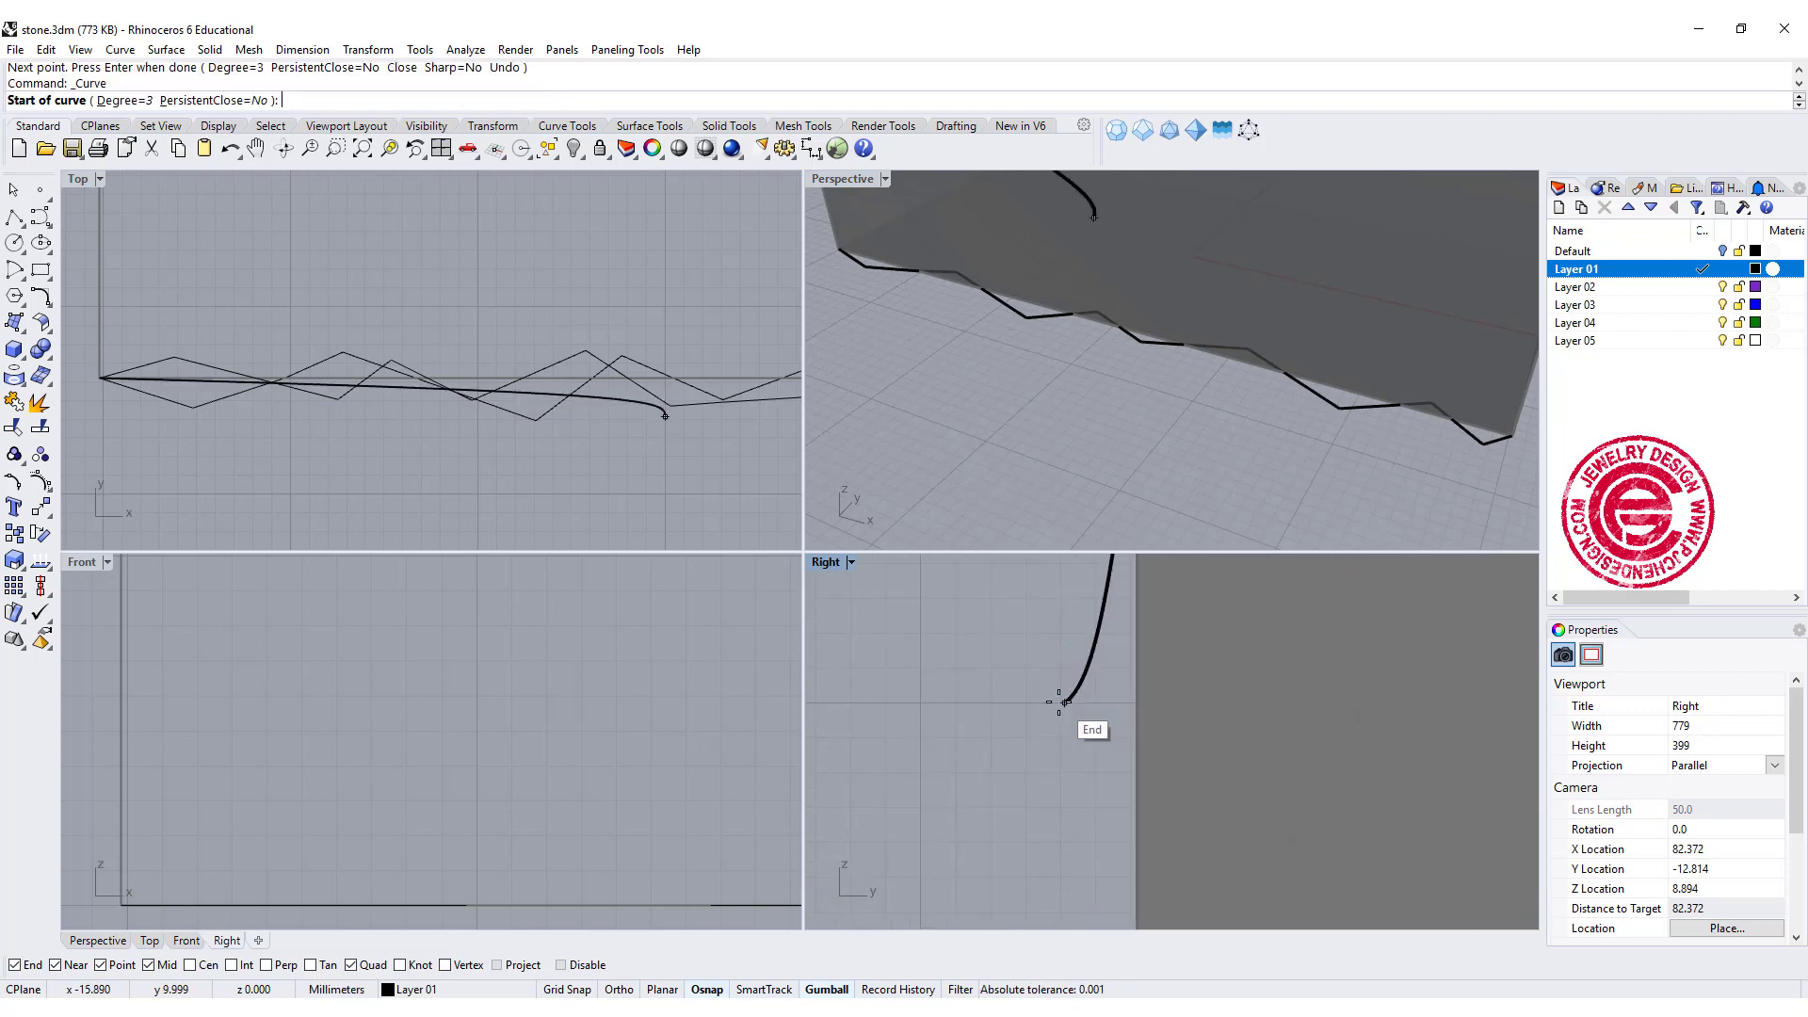
double_click(826, 563)
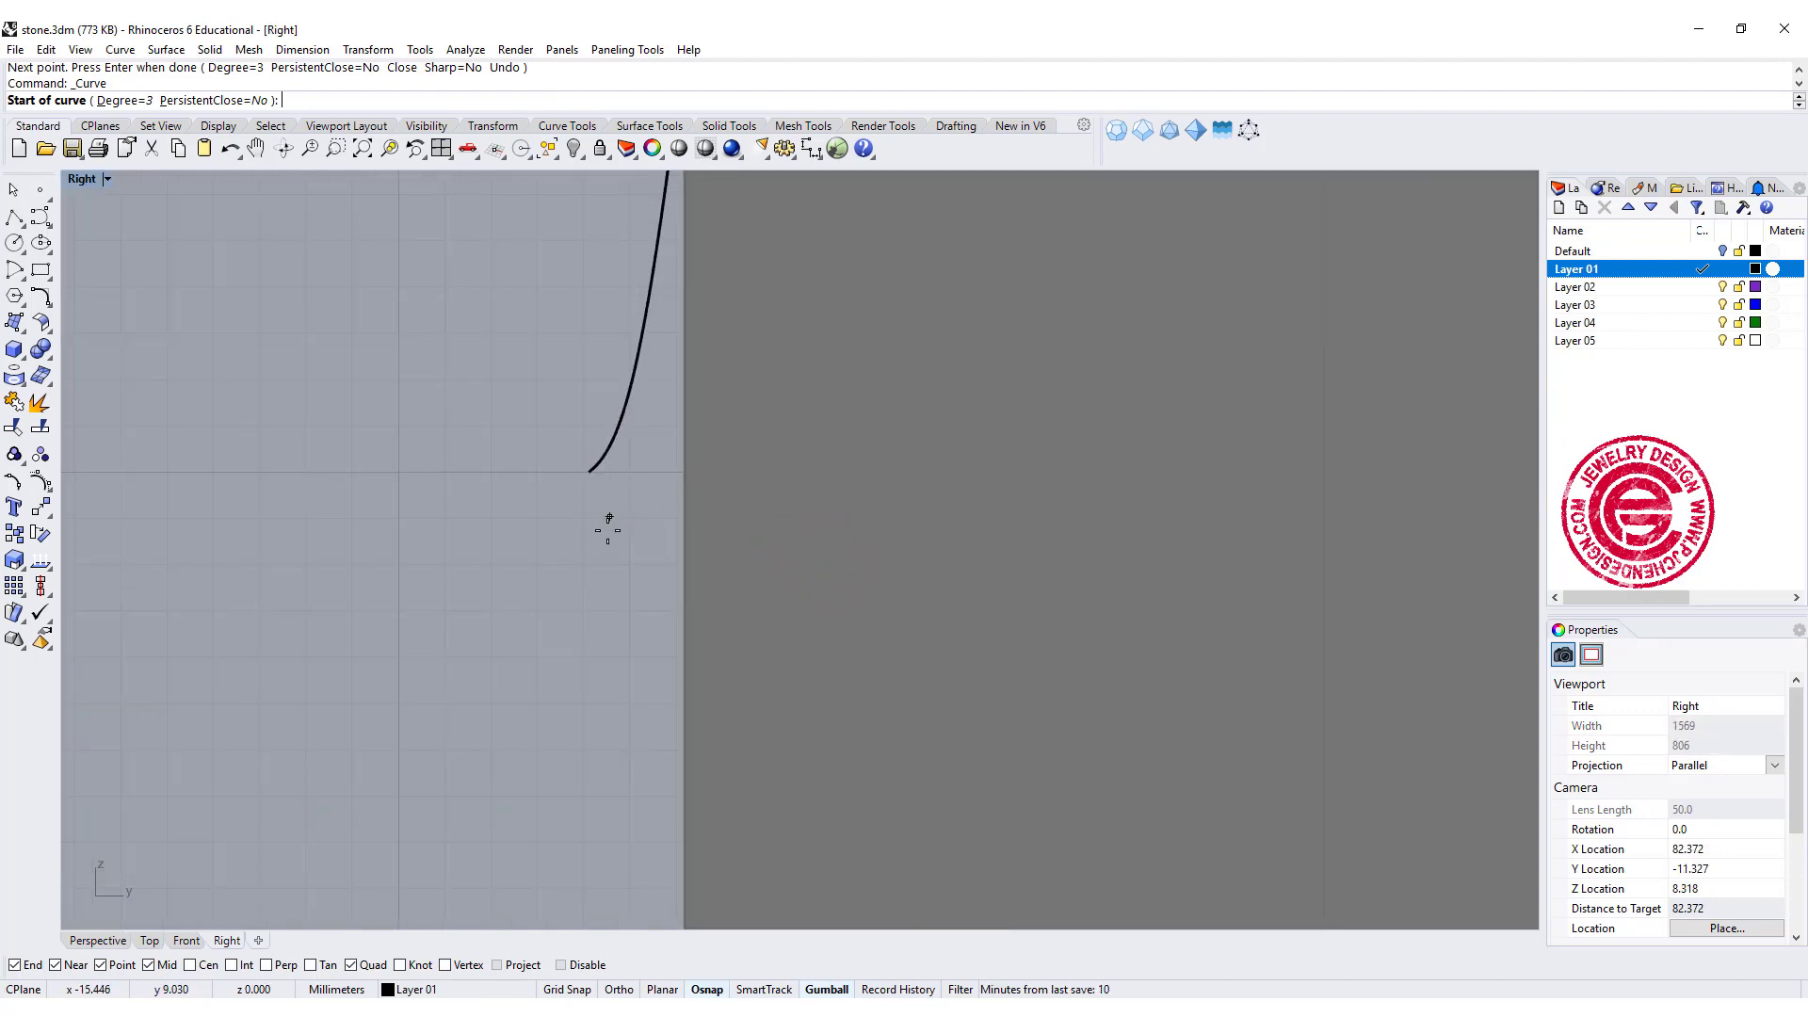
left_click(589, 471)
left_click(623, 491)
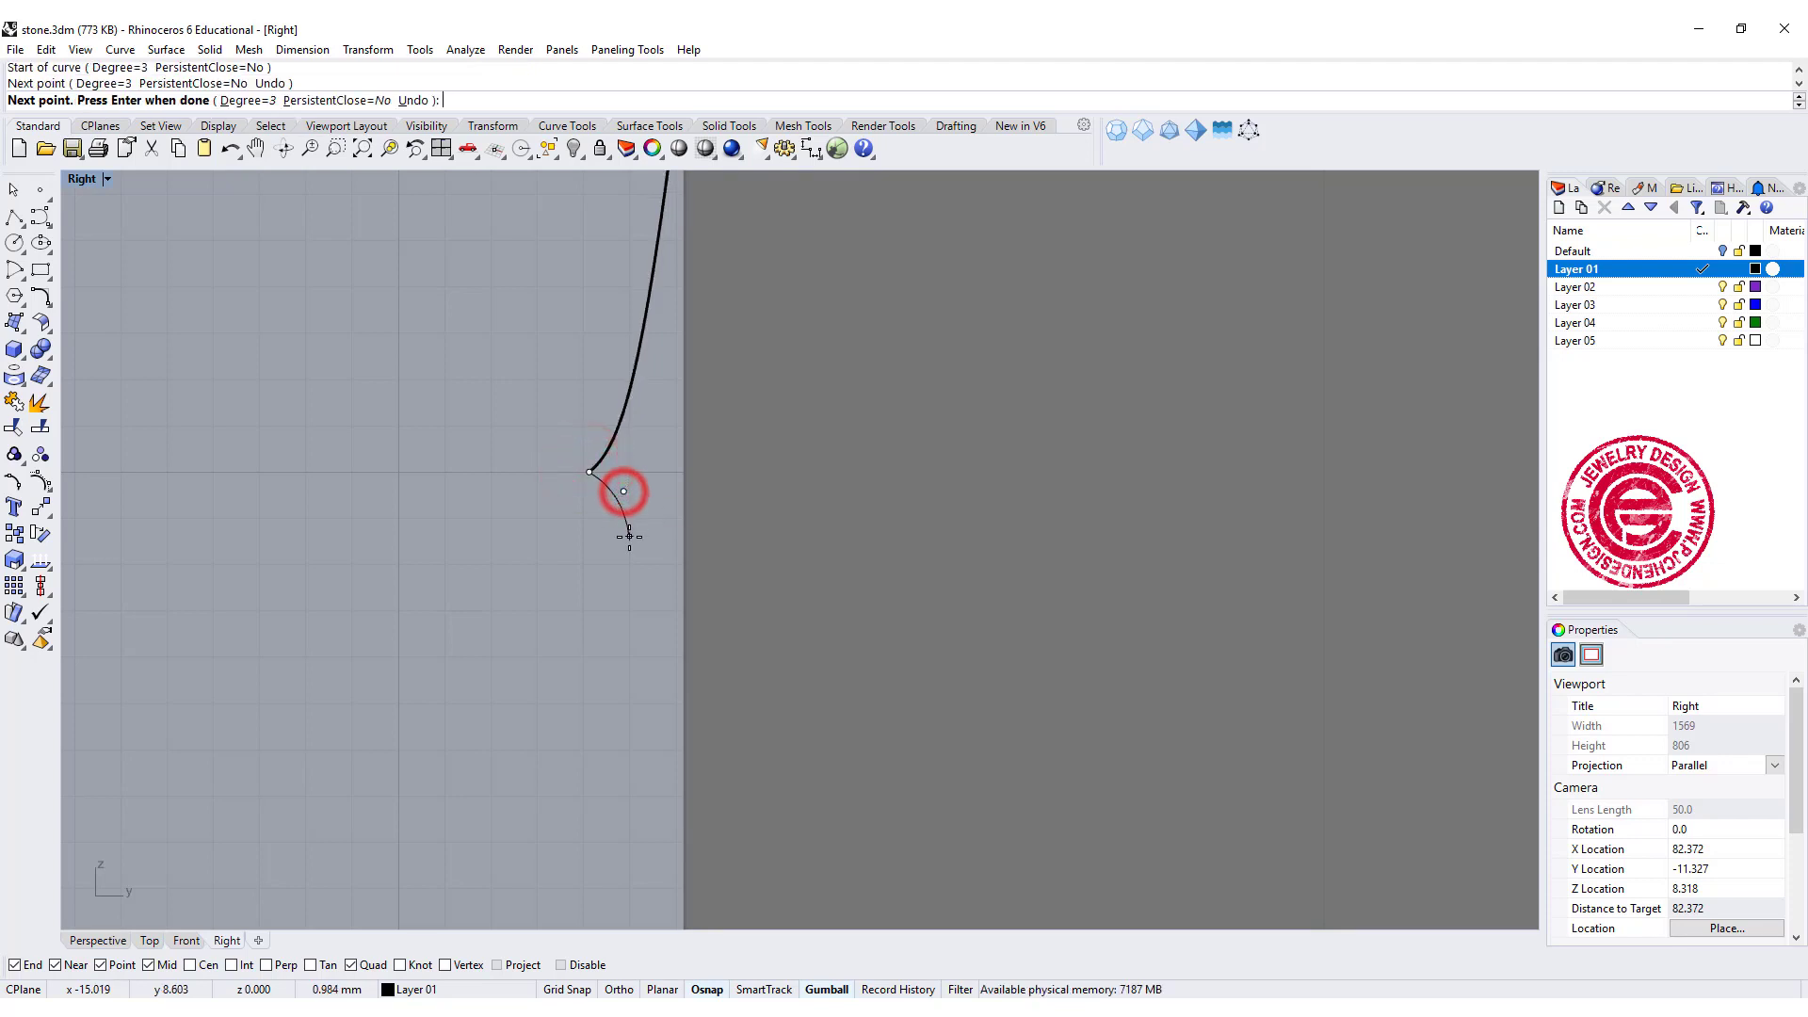
left_click(648, 570)
scroll(651, 650, "down", 5)
right_click_drag(646, 645, 661, 506)
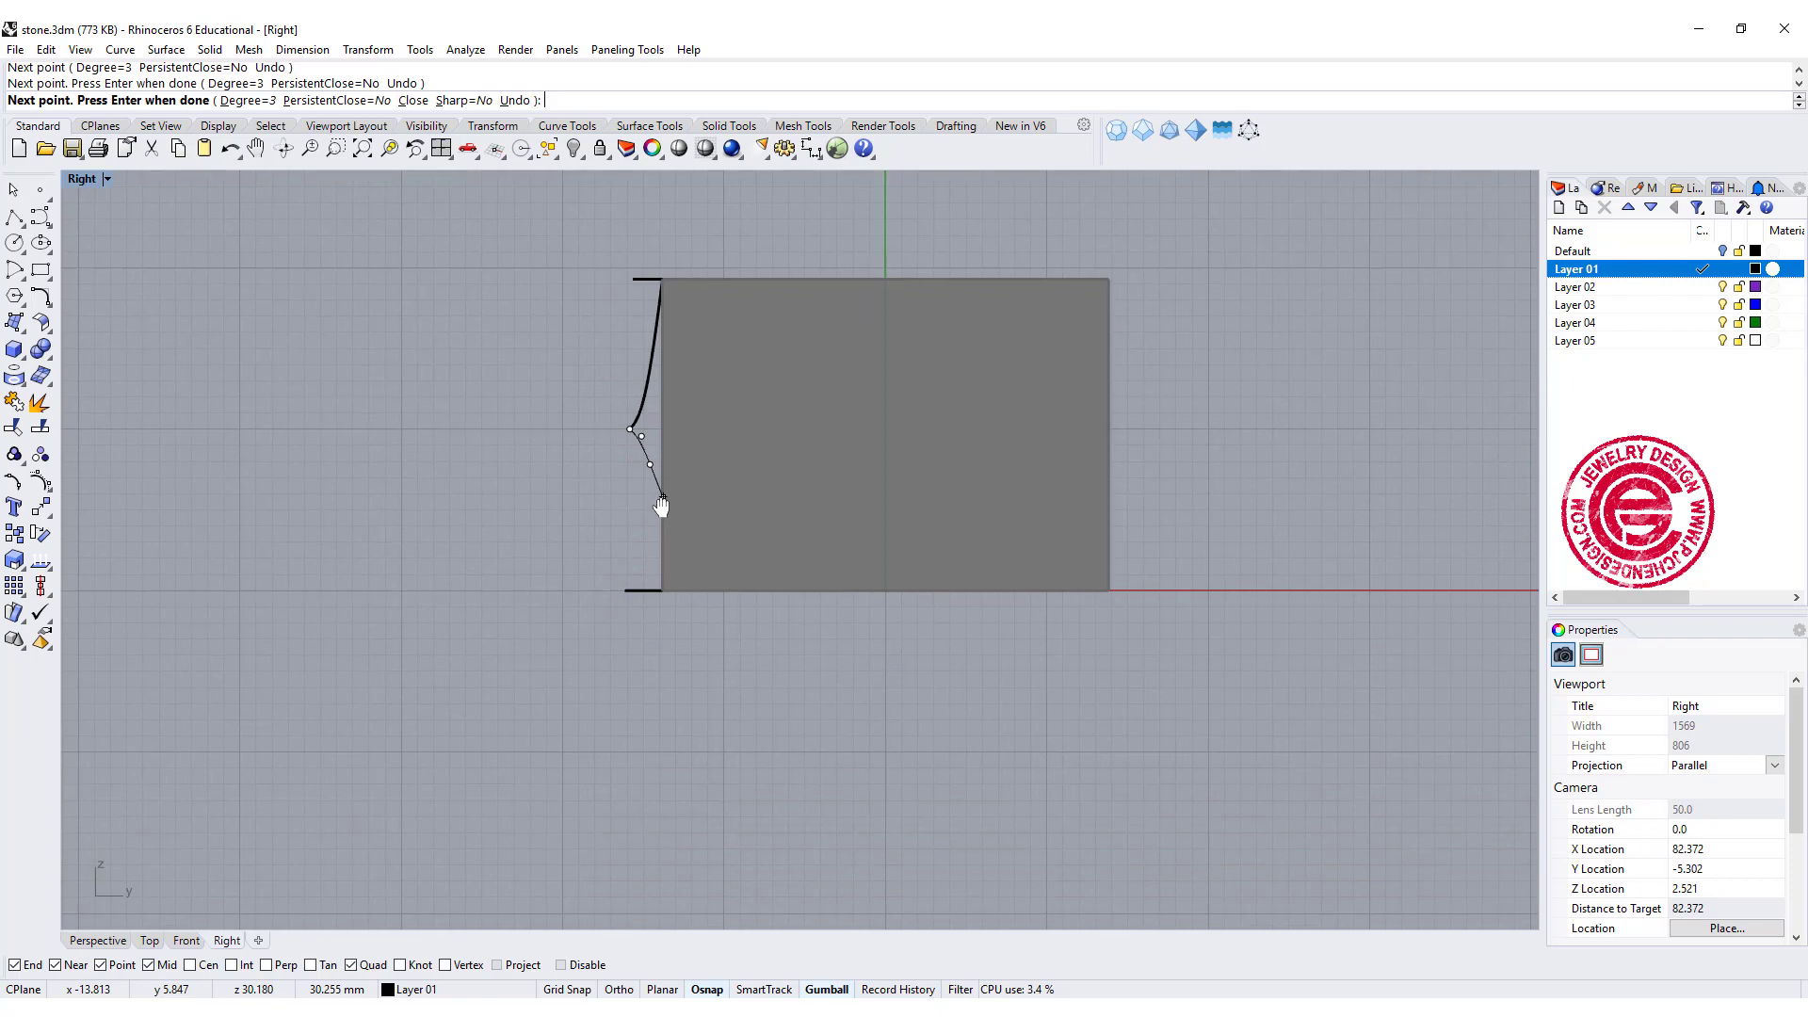
left_click(643, 546)
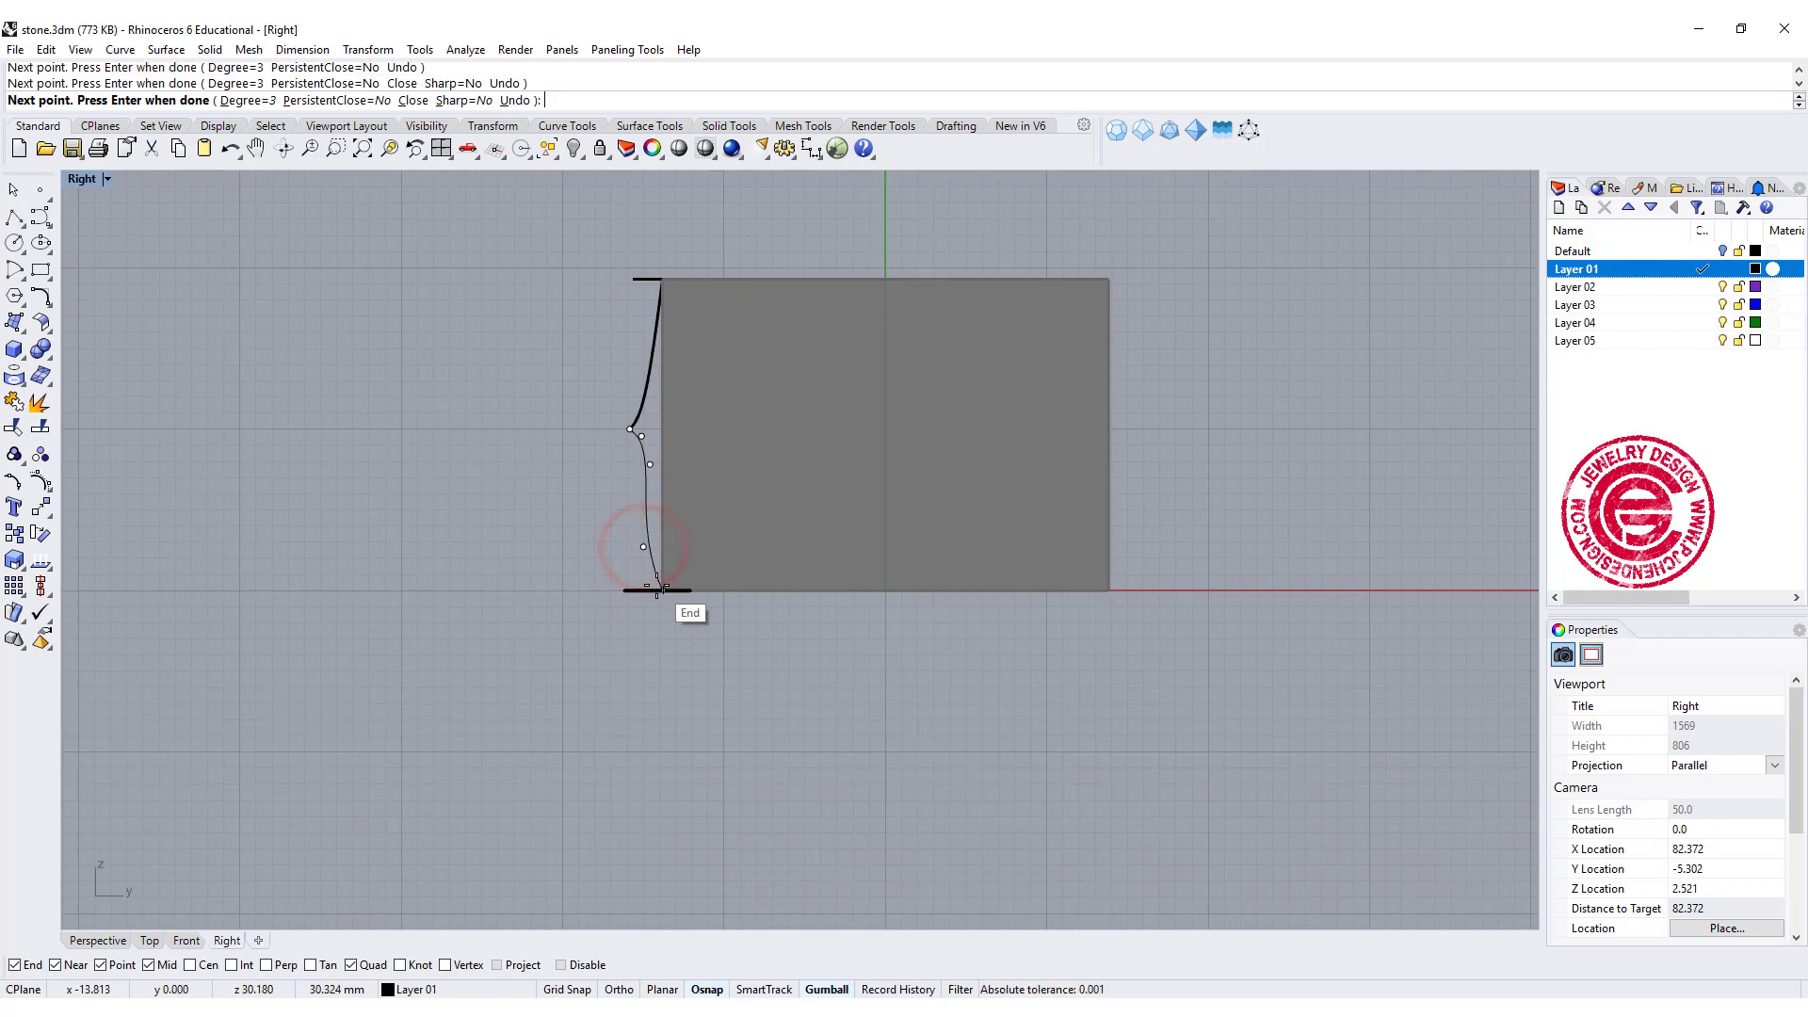
left_click(656, 585)
key("Return")
- Turn on the lower profile curve's control points and delete the one nearest its bottom end to smooth the curve
scroll(648, 546, "up", 6)
left_click(647, 546)
key("F10")
left_click(635, 548)
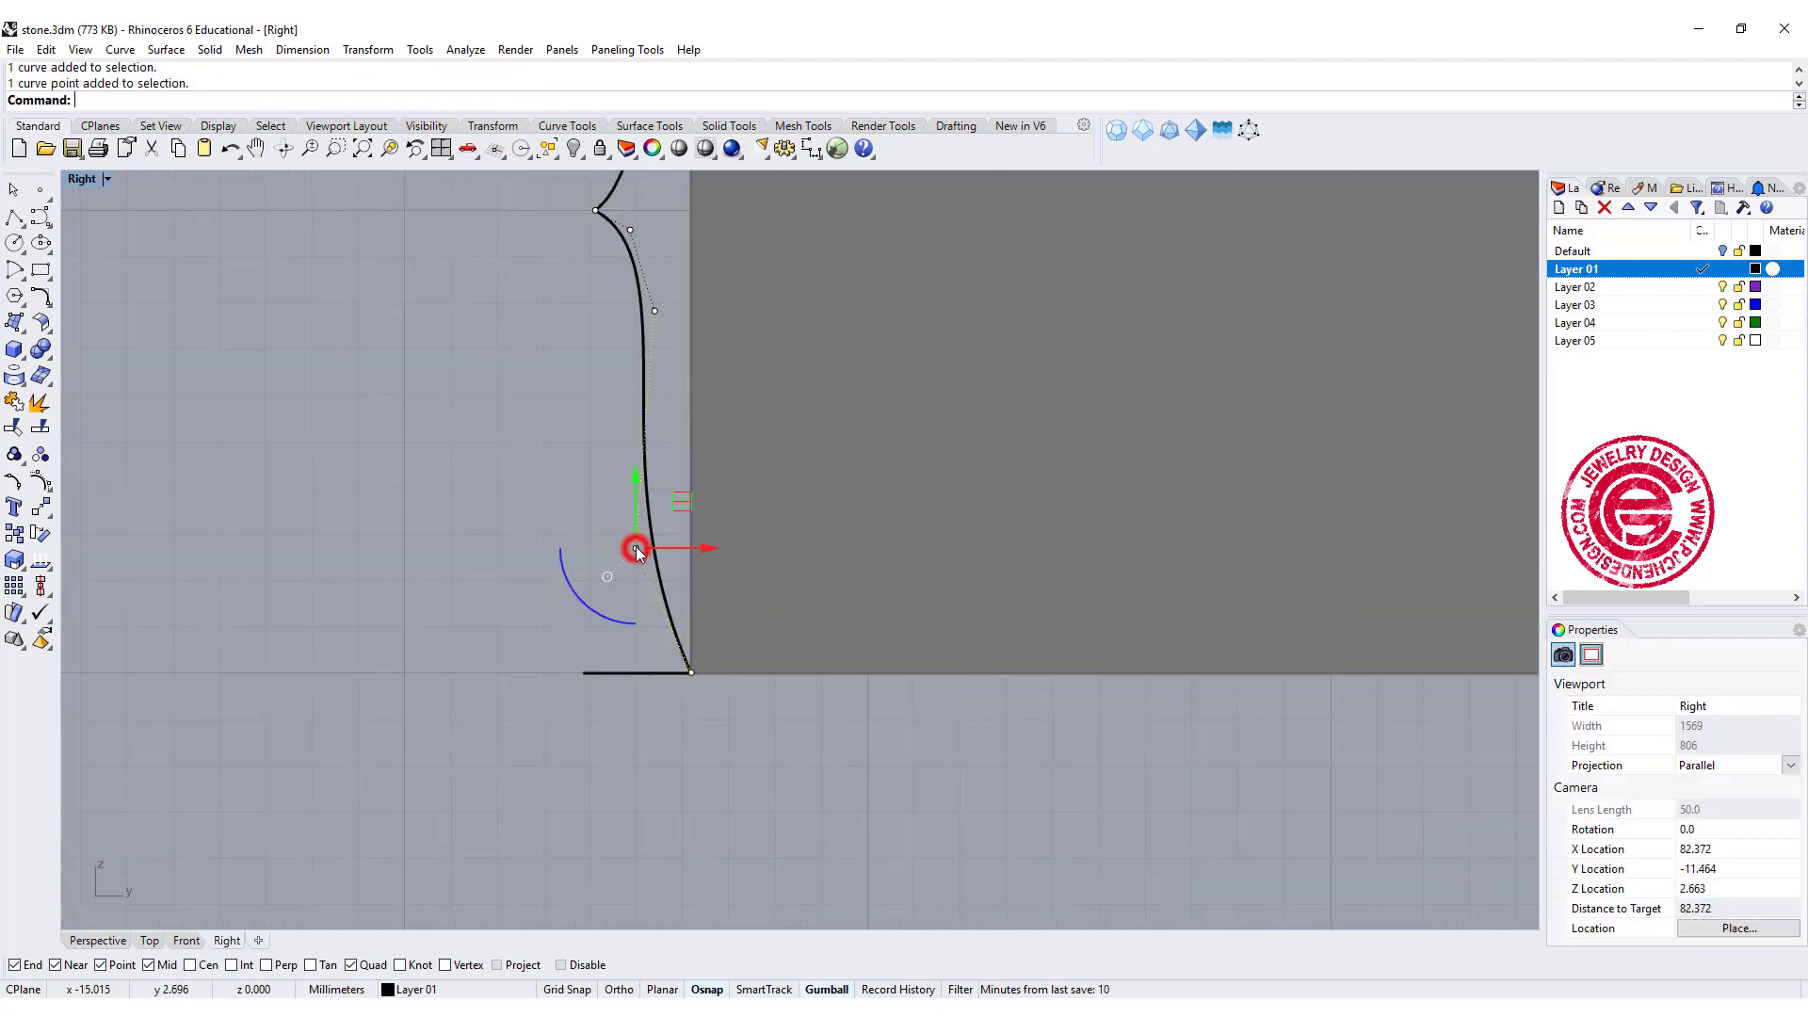
key("Delete")
scroll(659, 424, "down", 2)
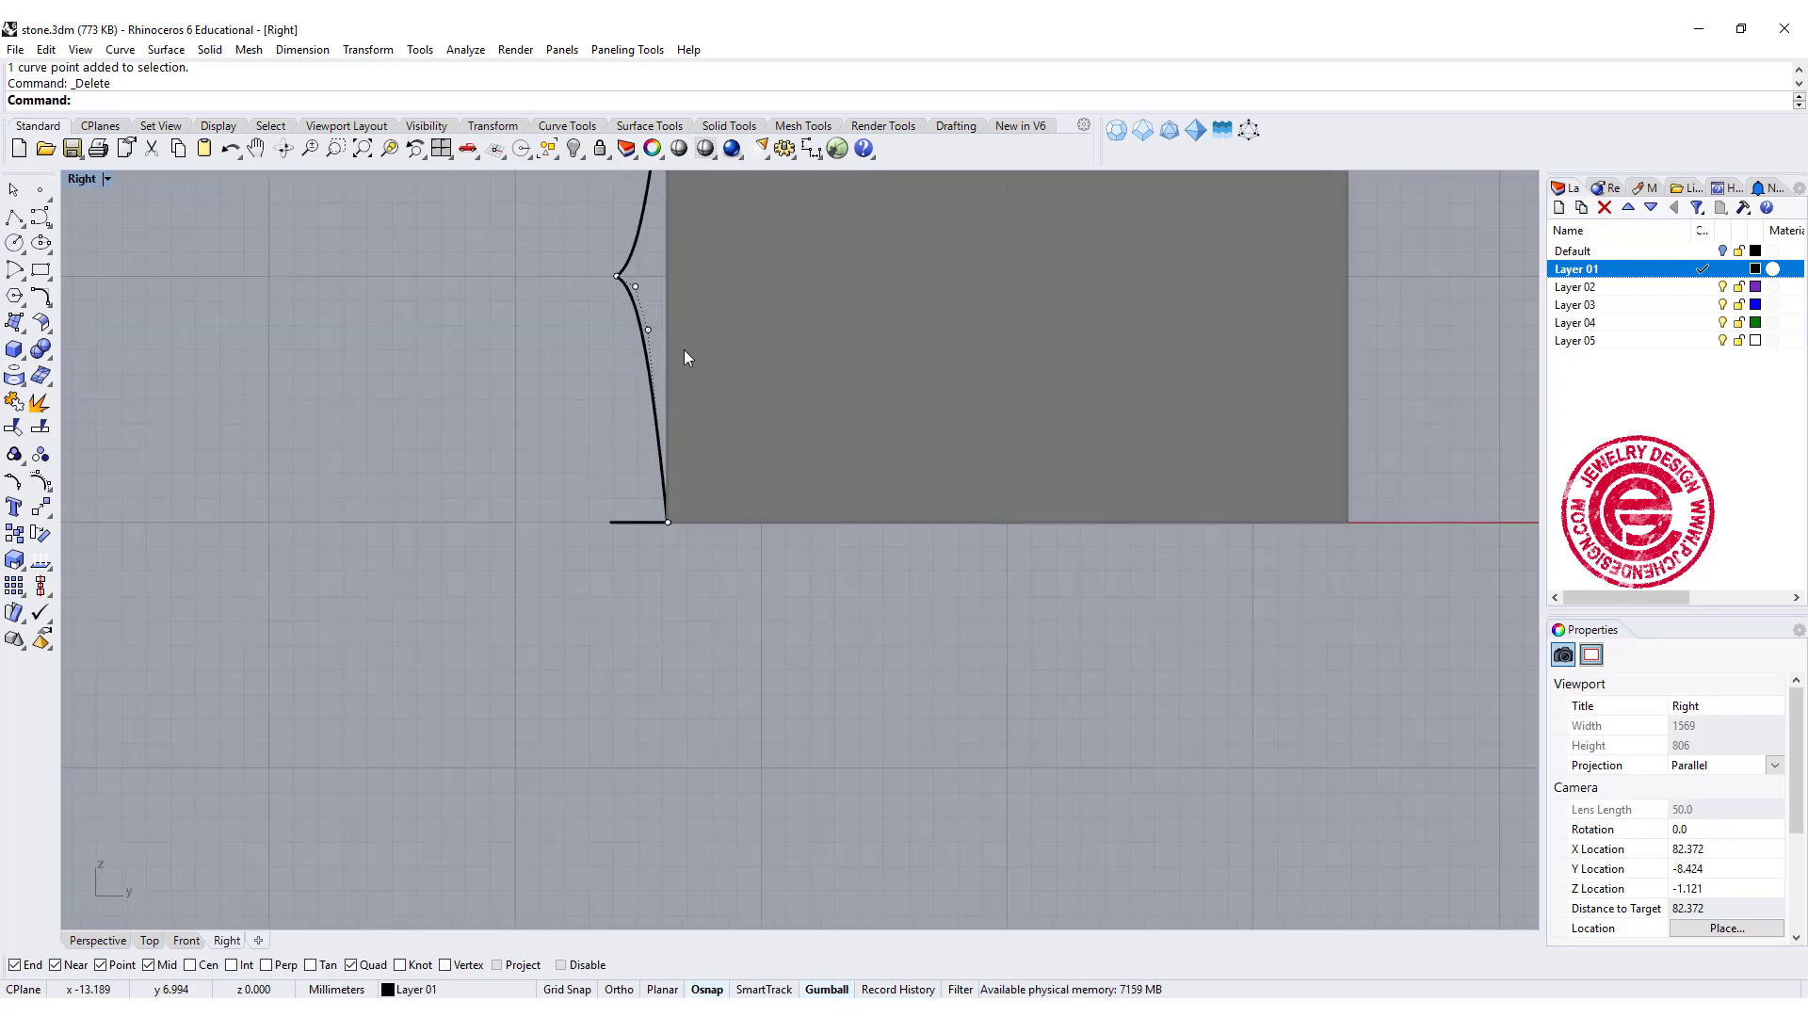
- Join the upper and lower profile curves into one open curve
right_click_drag(683, 352, 735, 509)
left_click(621, 454)
left_click(624, 419, "shift")
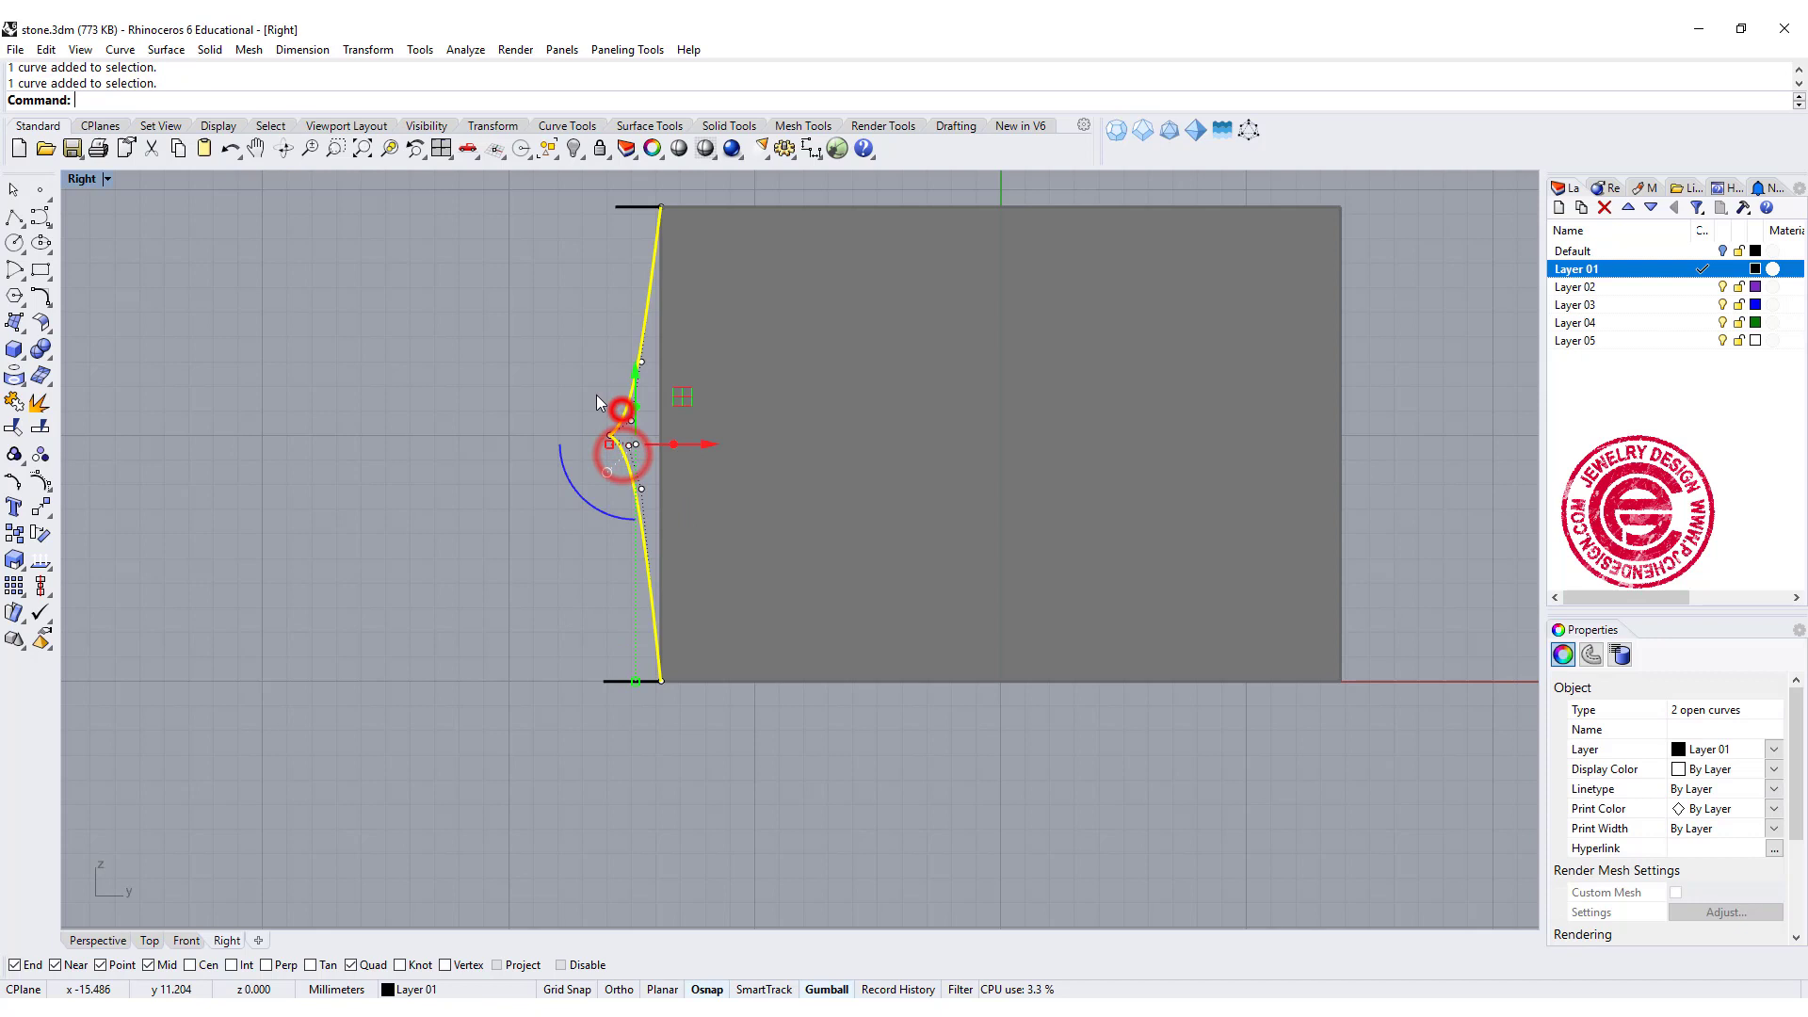
left_click(16, 403)
left_click(254, 335)
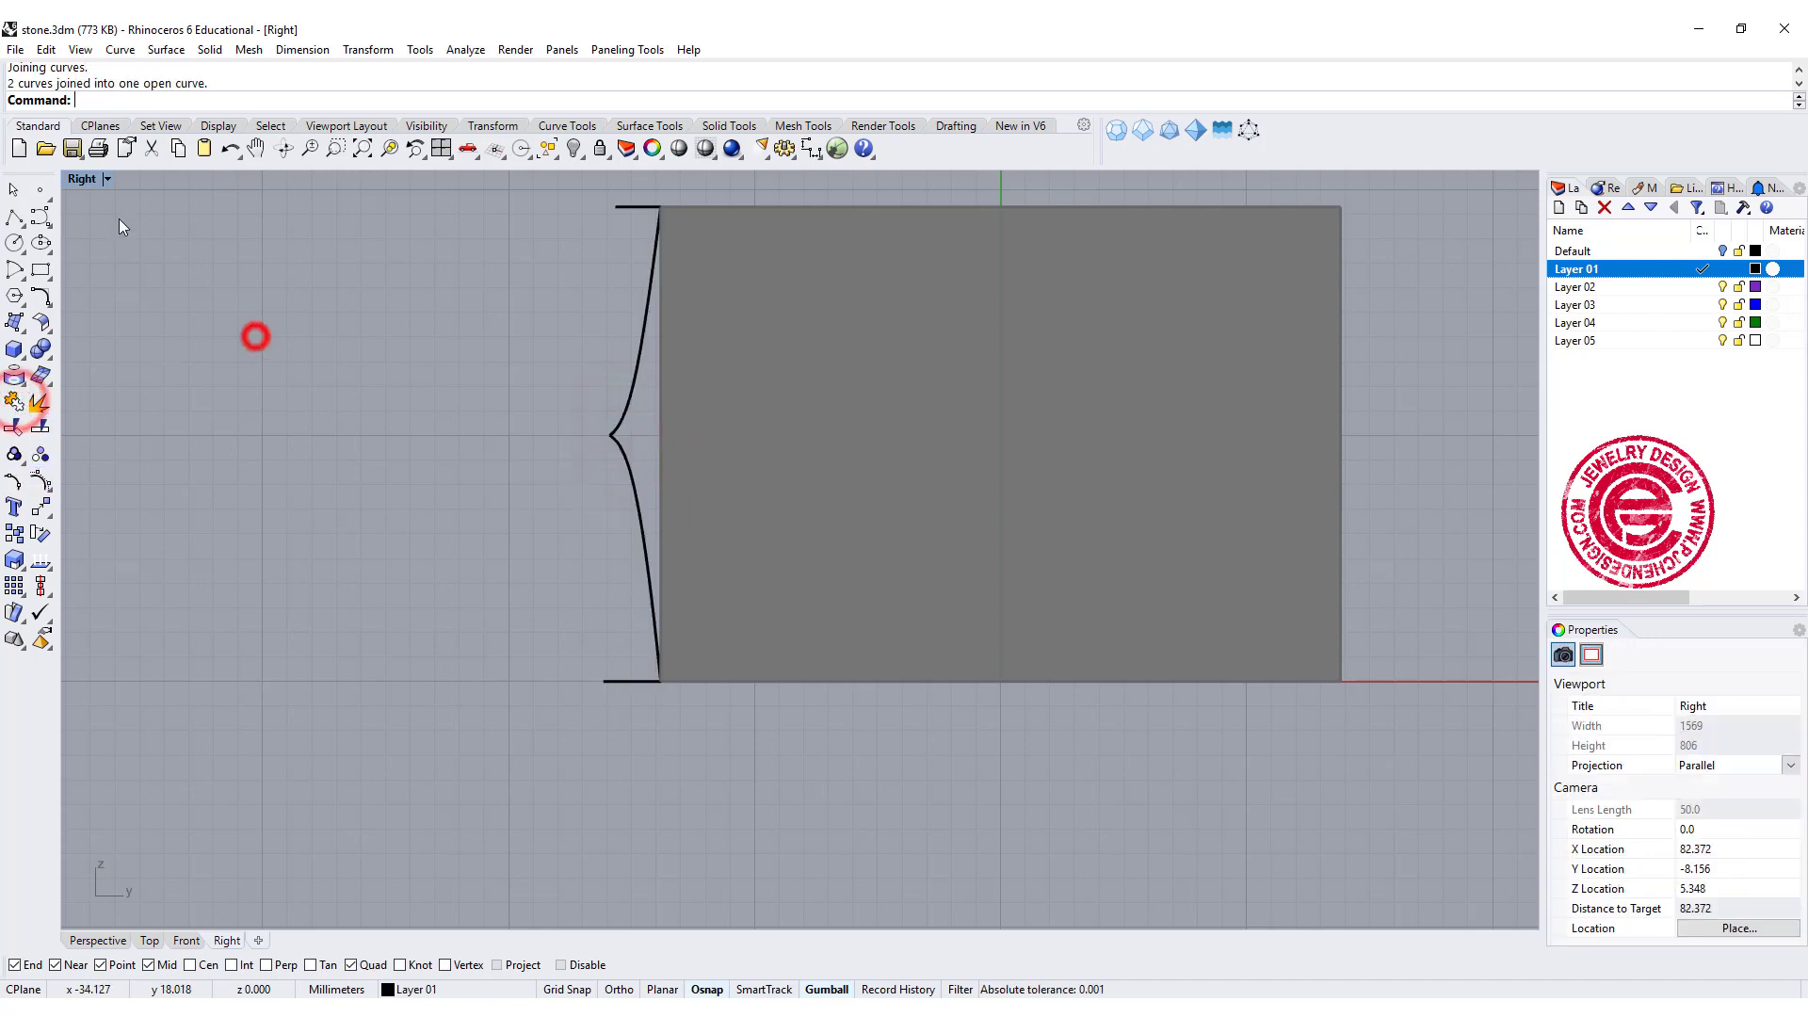
- Flatten the joined profile curve onto the Right construction plane with ProjectToCPlane, deleting the input curve
double_click(84, 179)
right_click_drag(1058, 243, 1132, 309)
left_click(1143, 284)
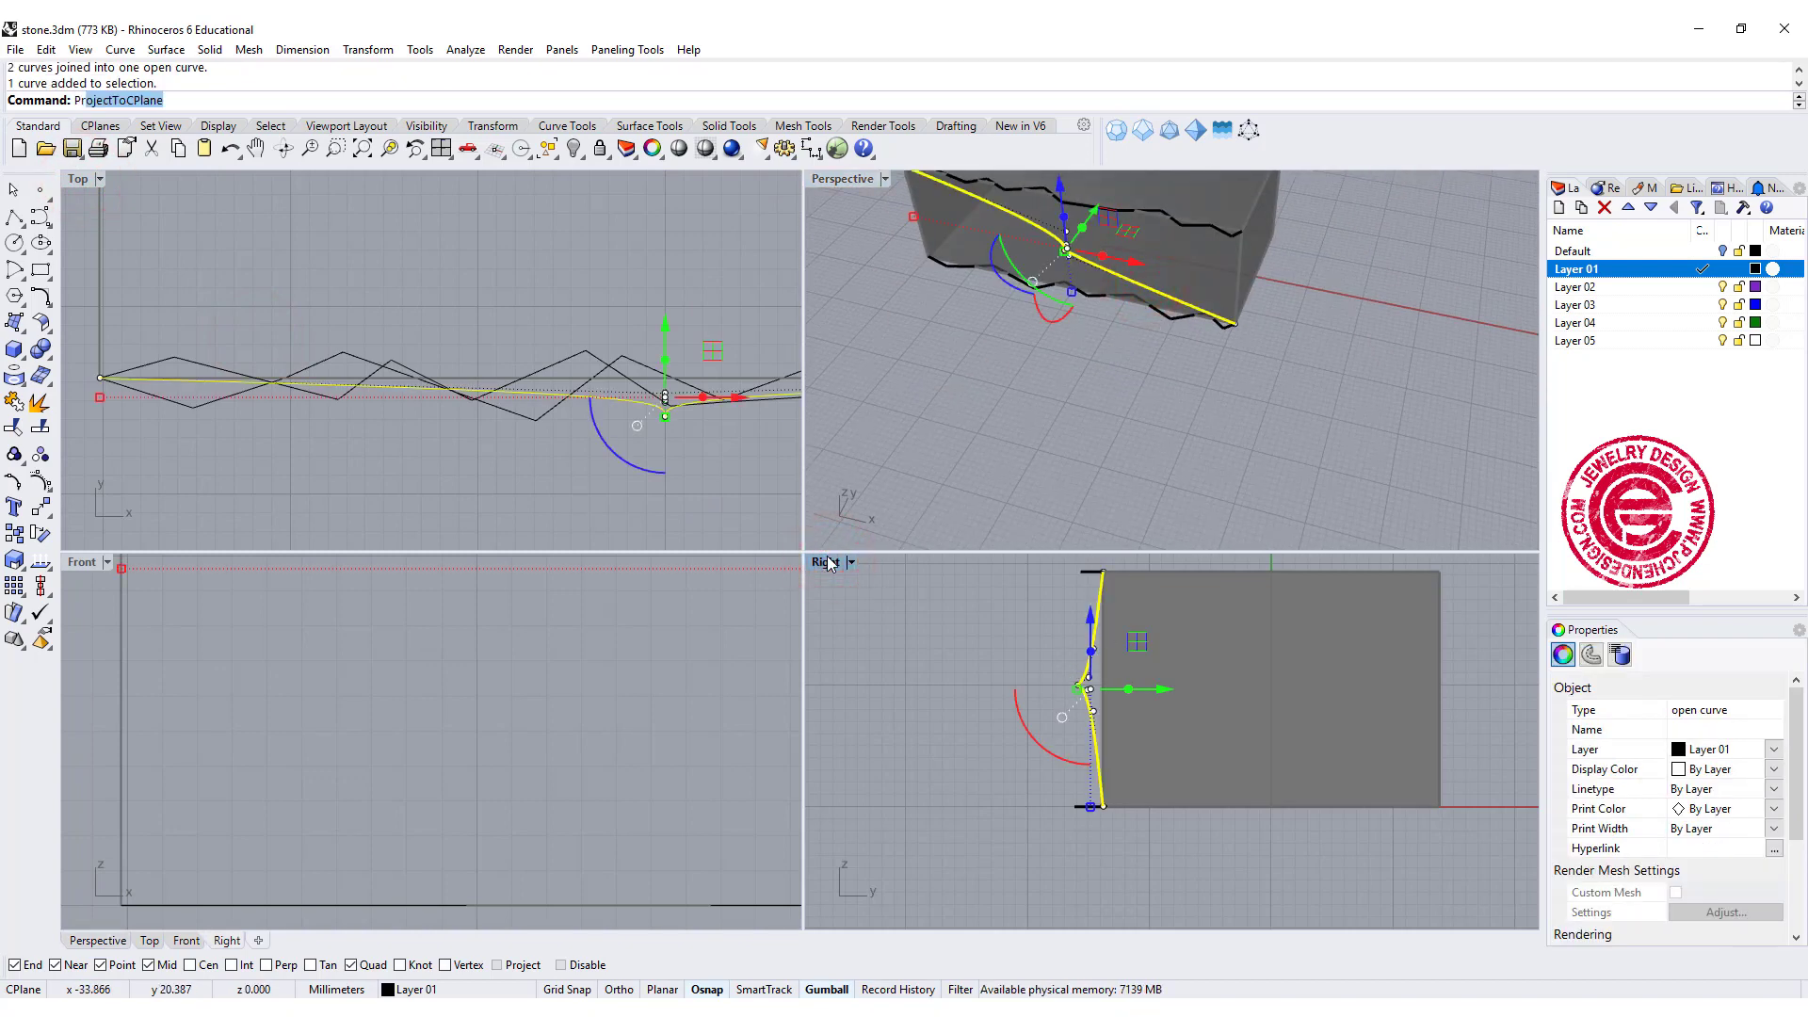
key("Return")
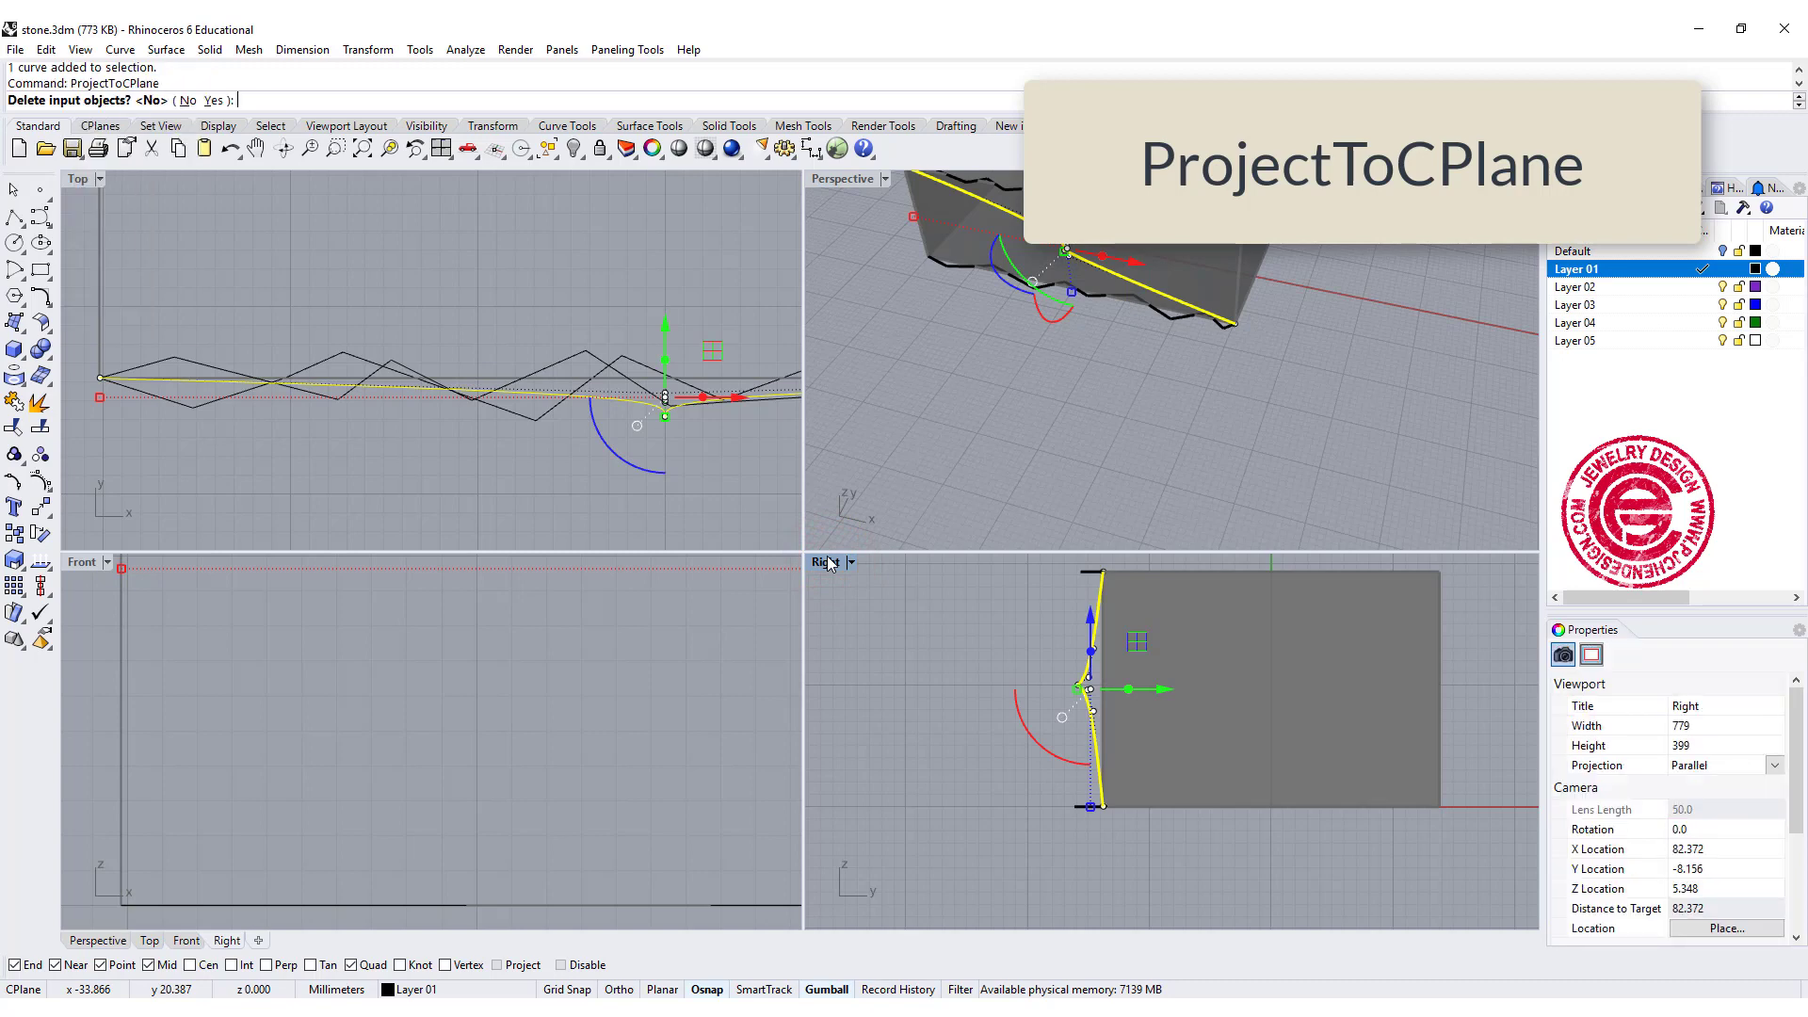
type("y")
key("Return")
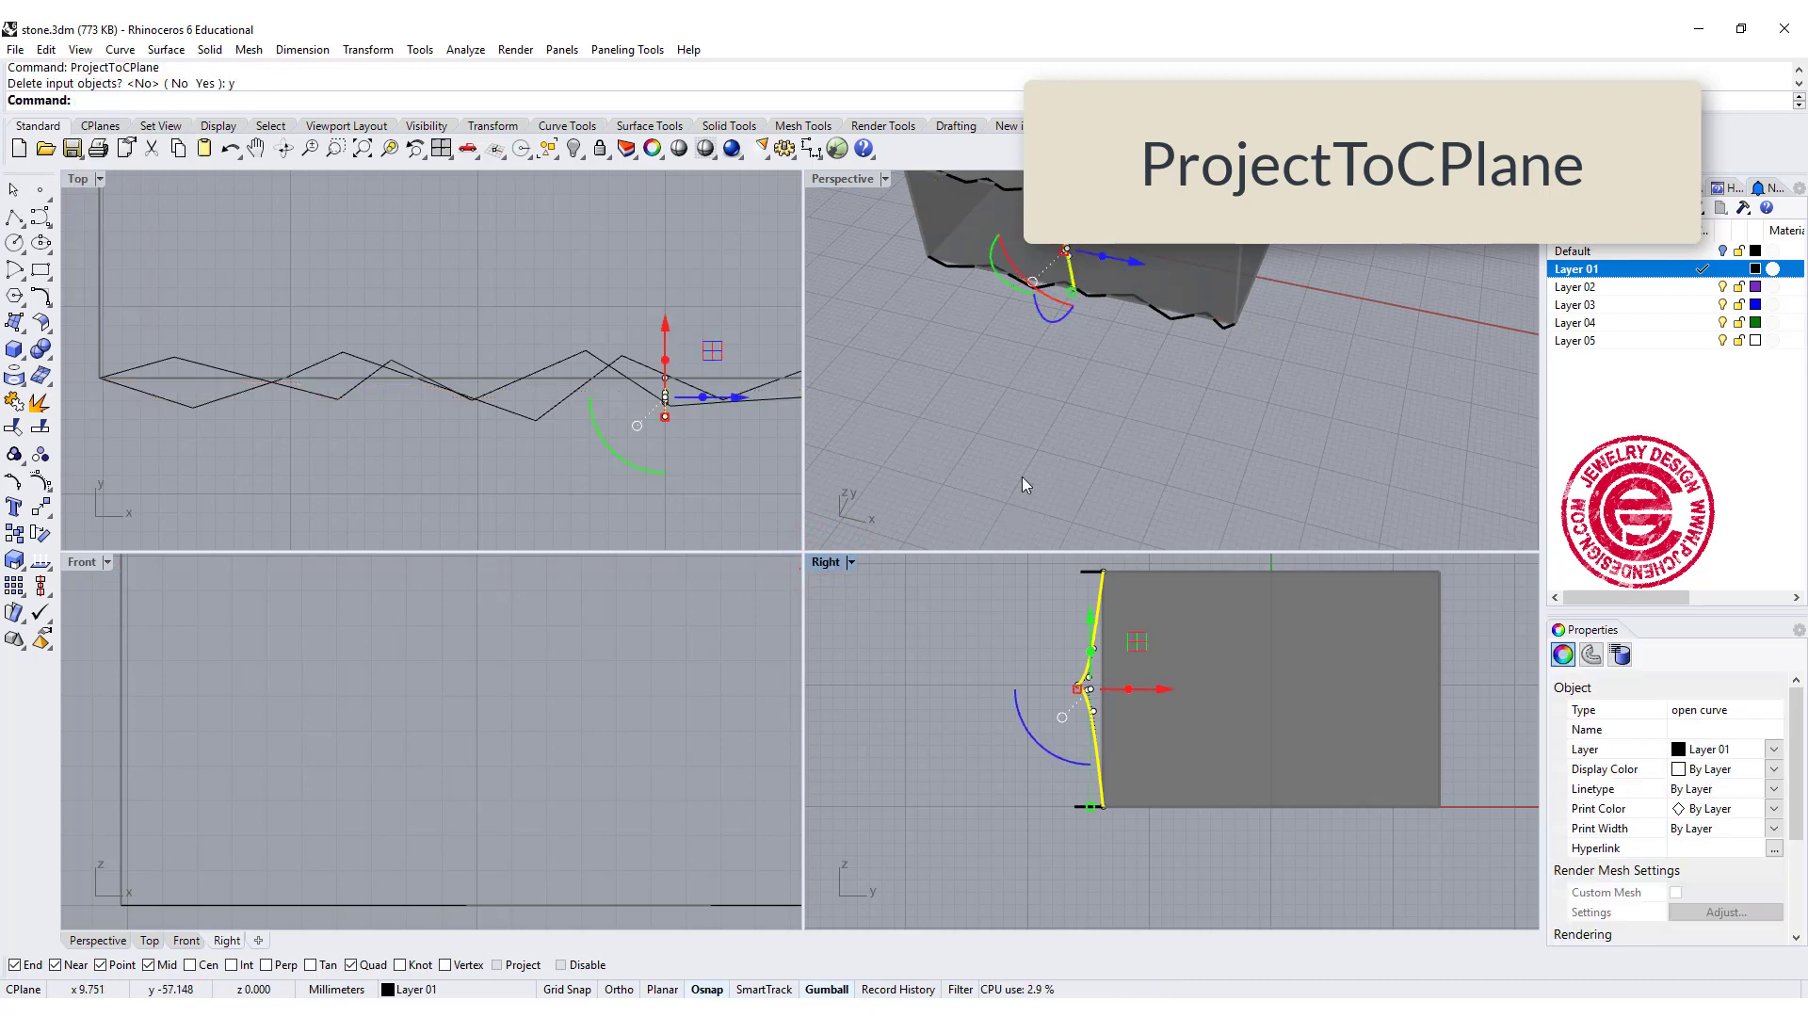
- Move the flattened profile curve from its top end to the box's upper front-left corner, where the zigzag polyline starts
right_click_drag(968, 336, 1094, 456)
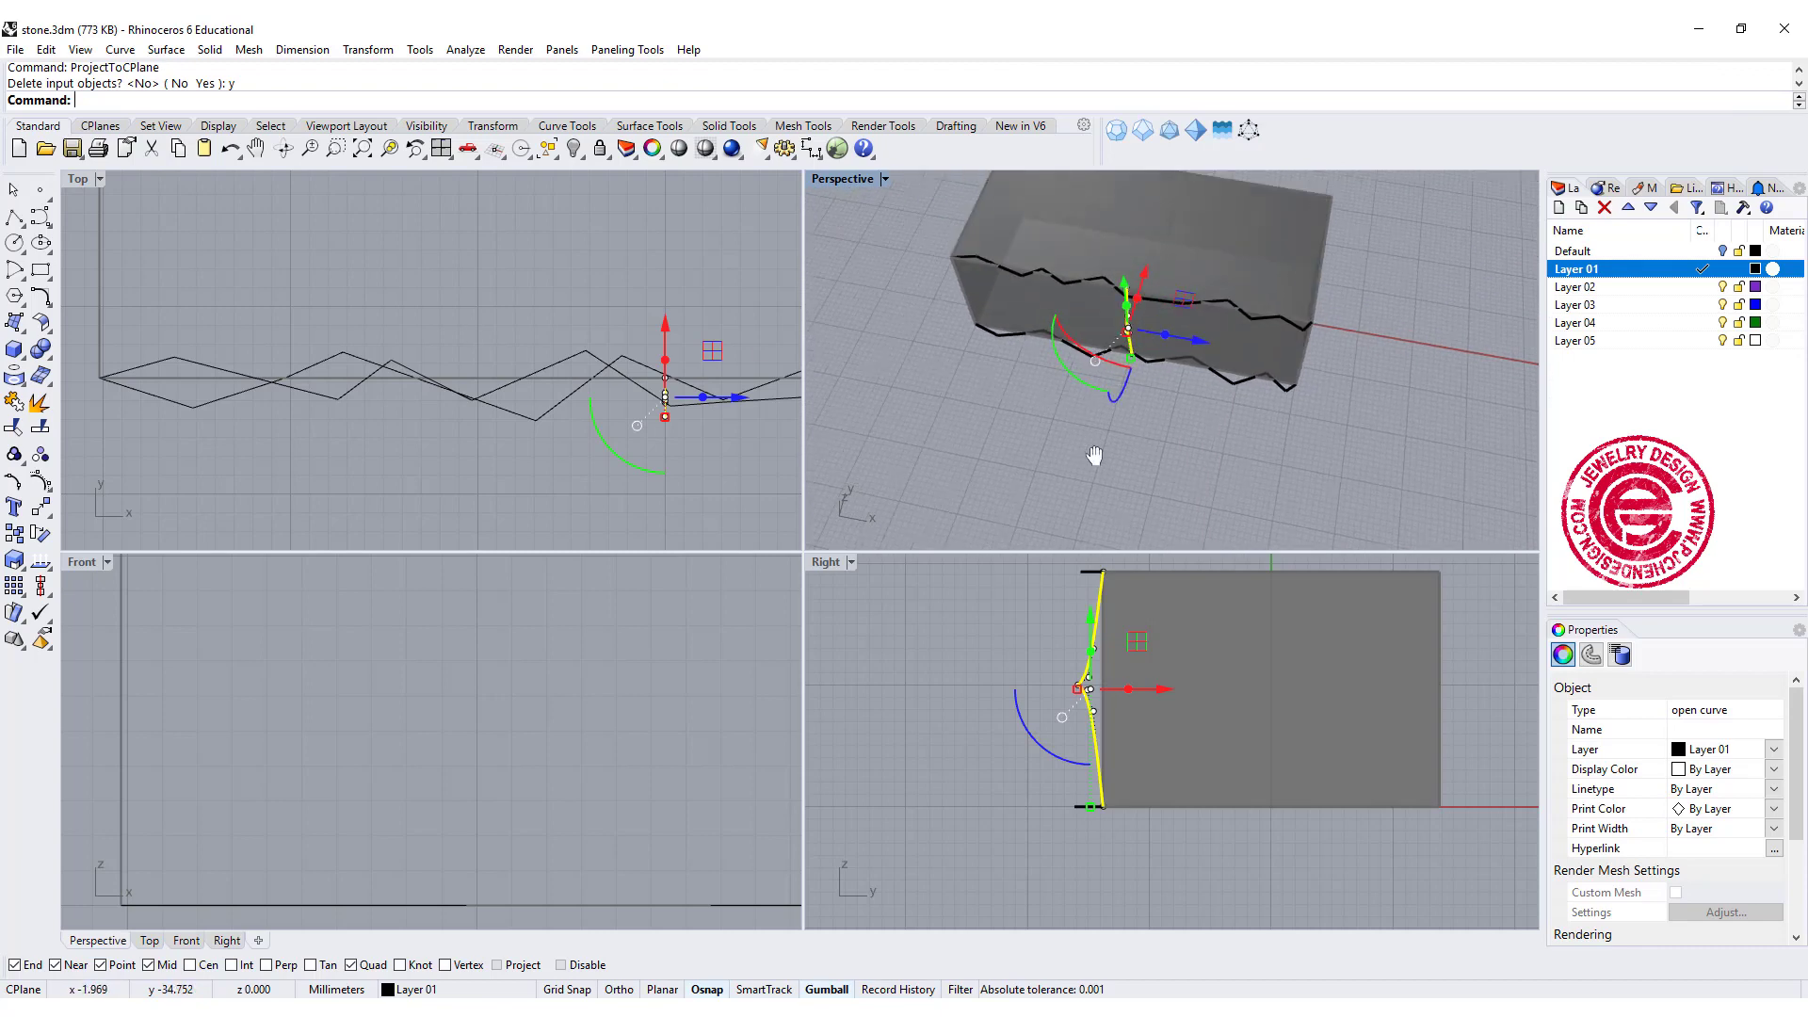
double_click(859, 179)
key("Escape")
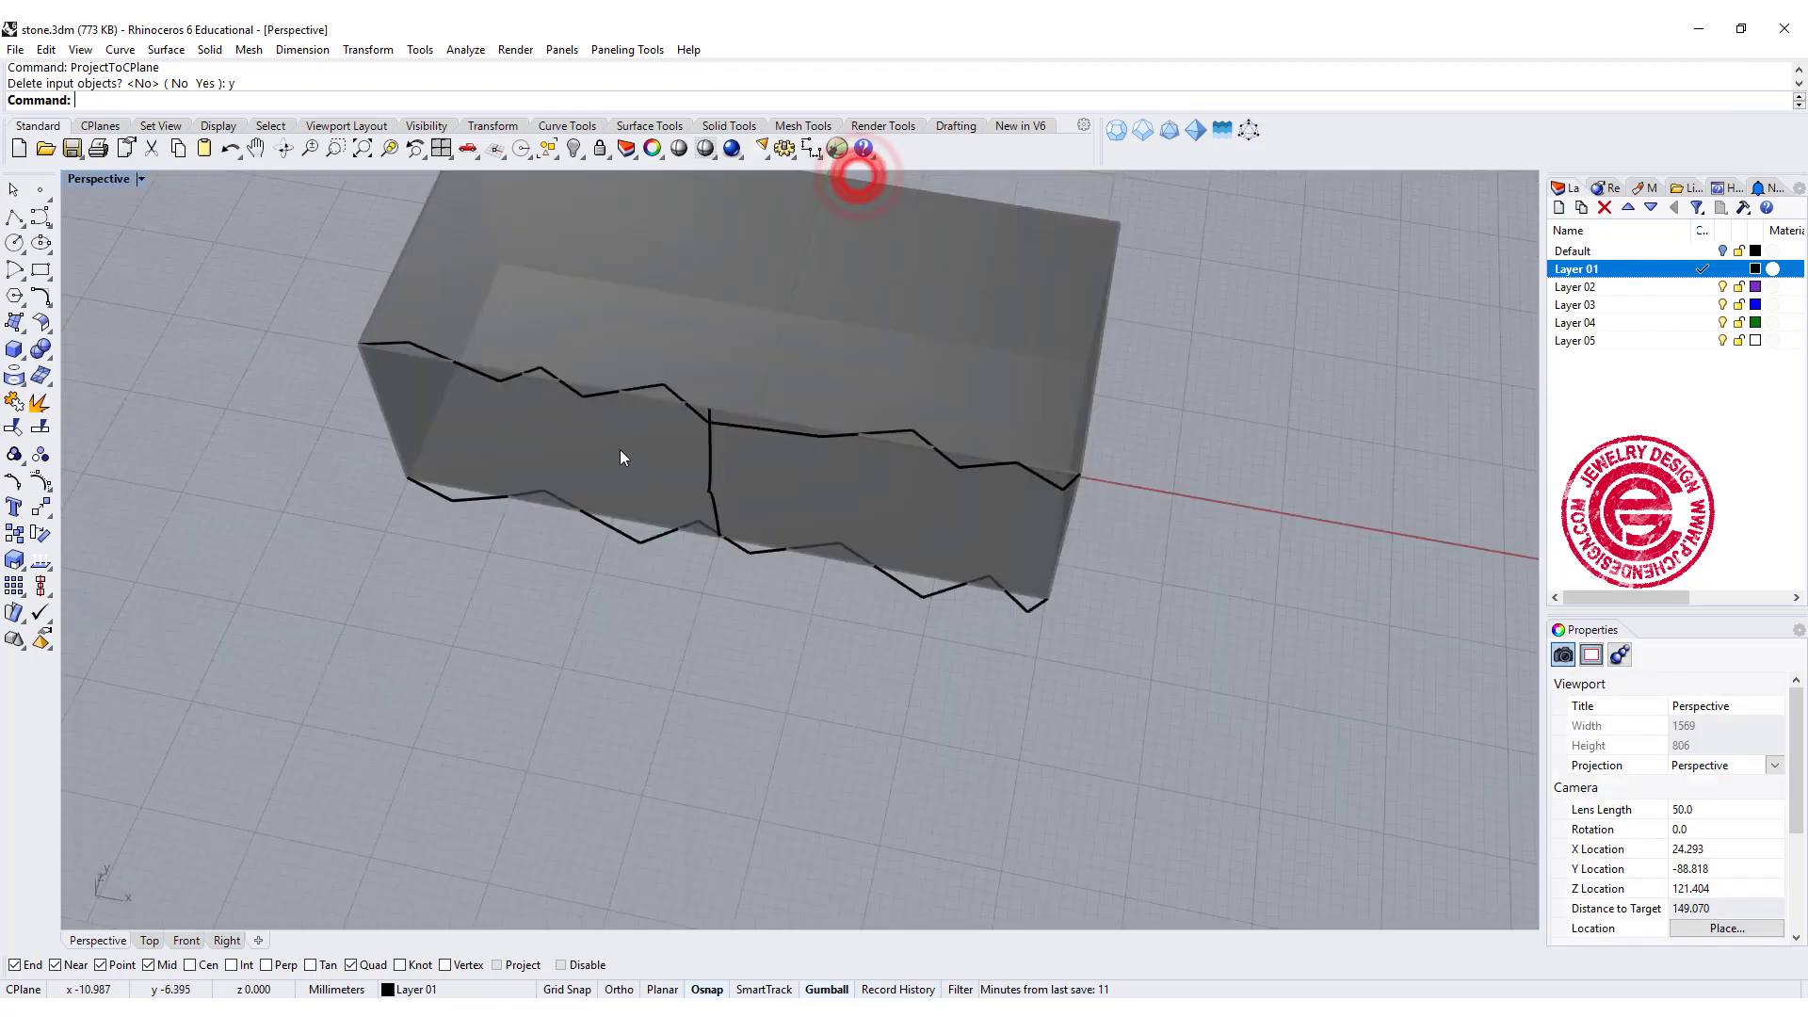
left_click(711, 443)
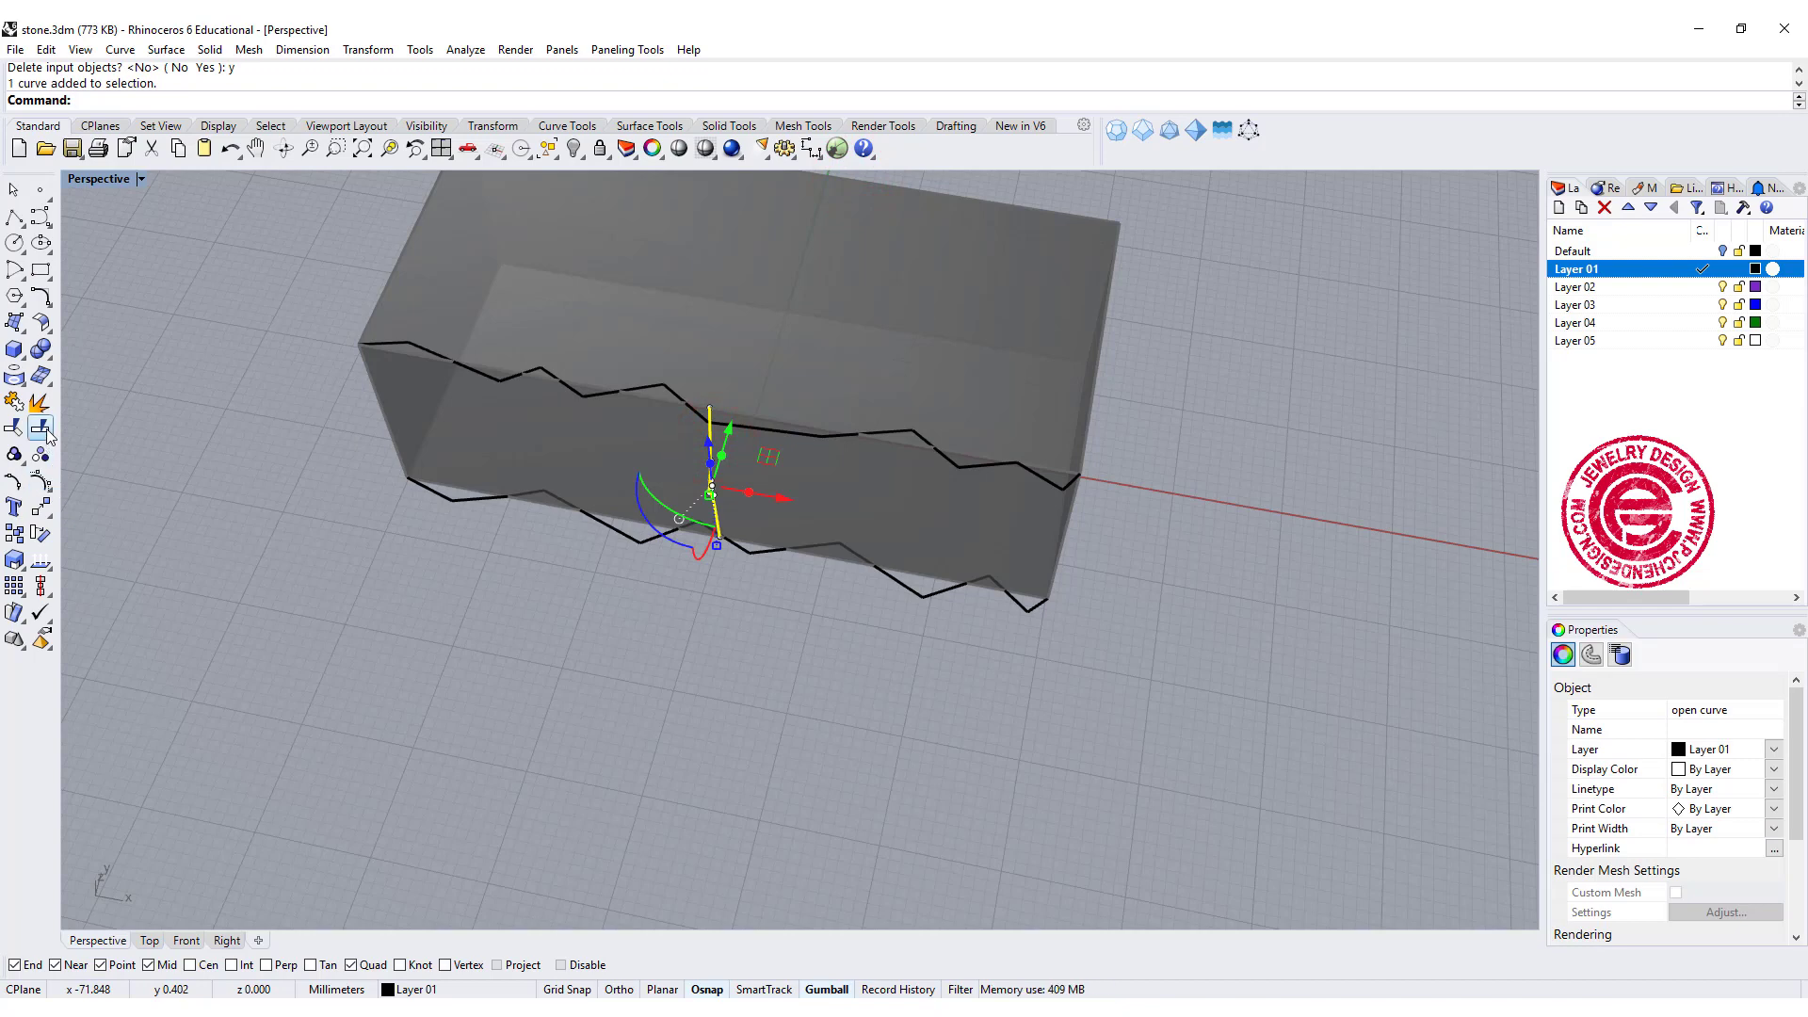
left_click(45, 506)
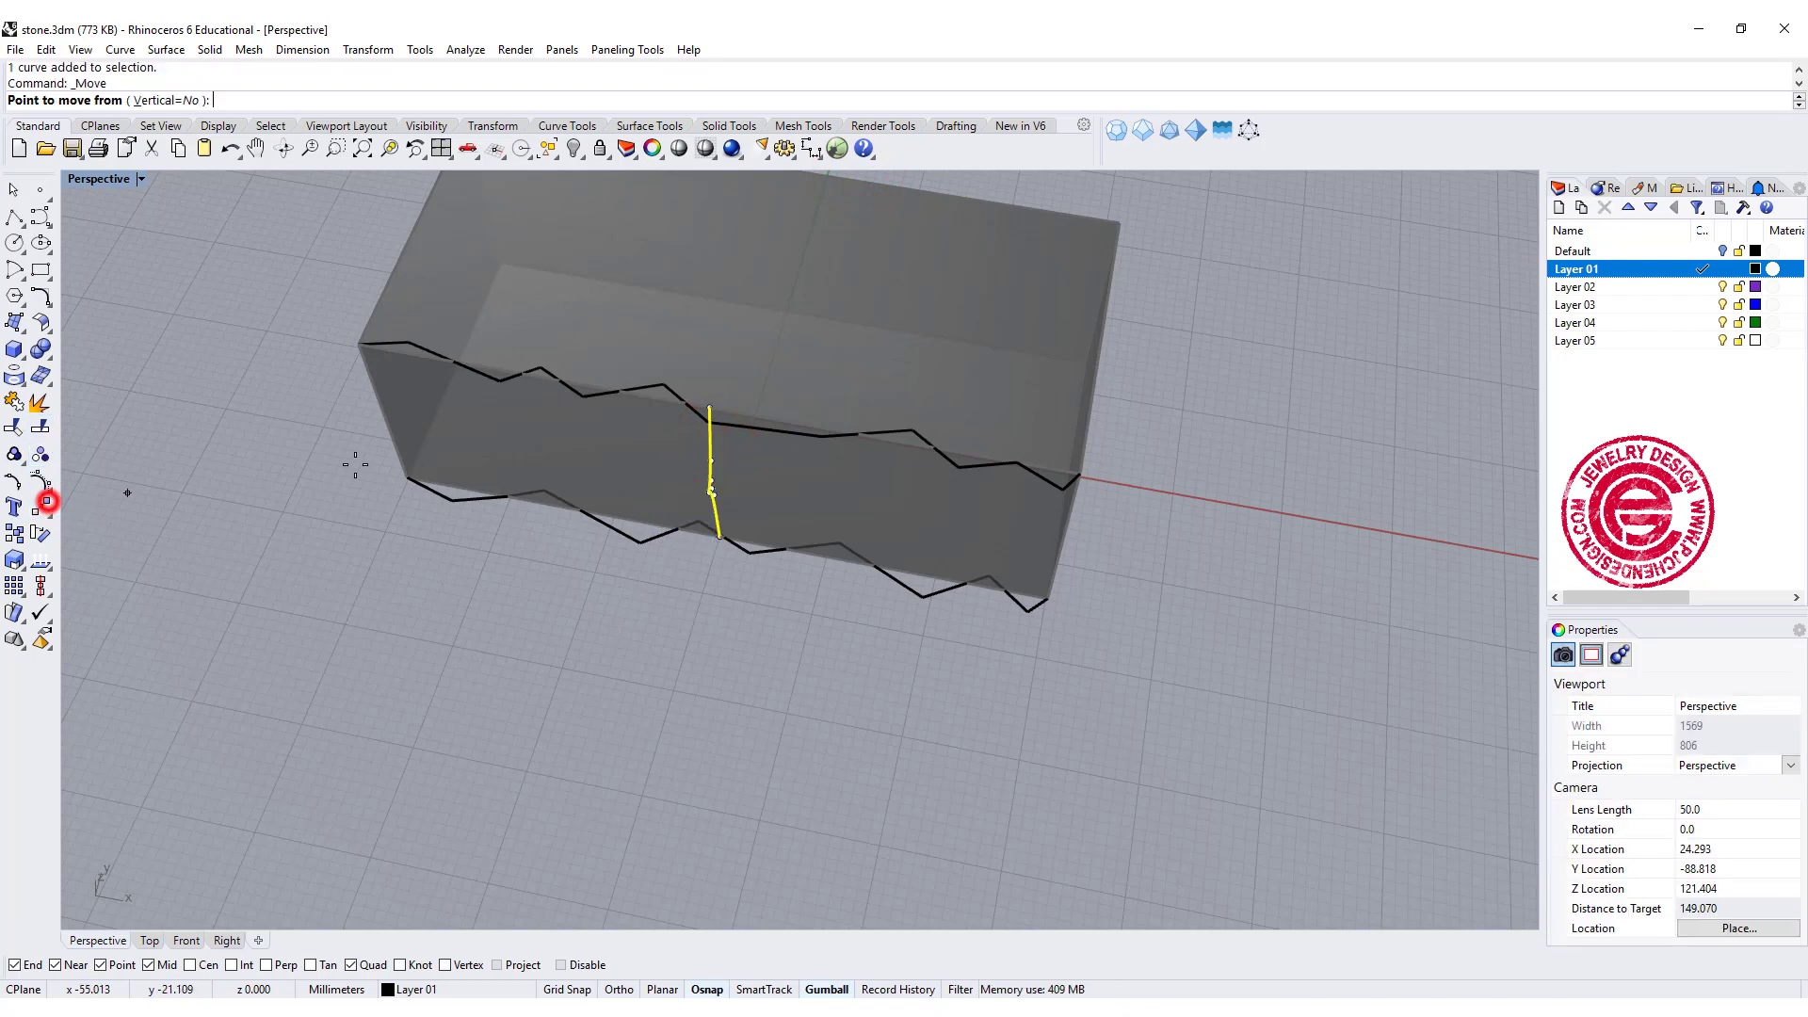
left_click(718, 403)
left_click(347, 340)
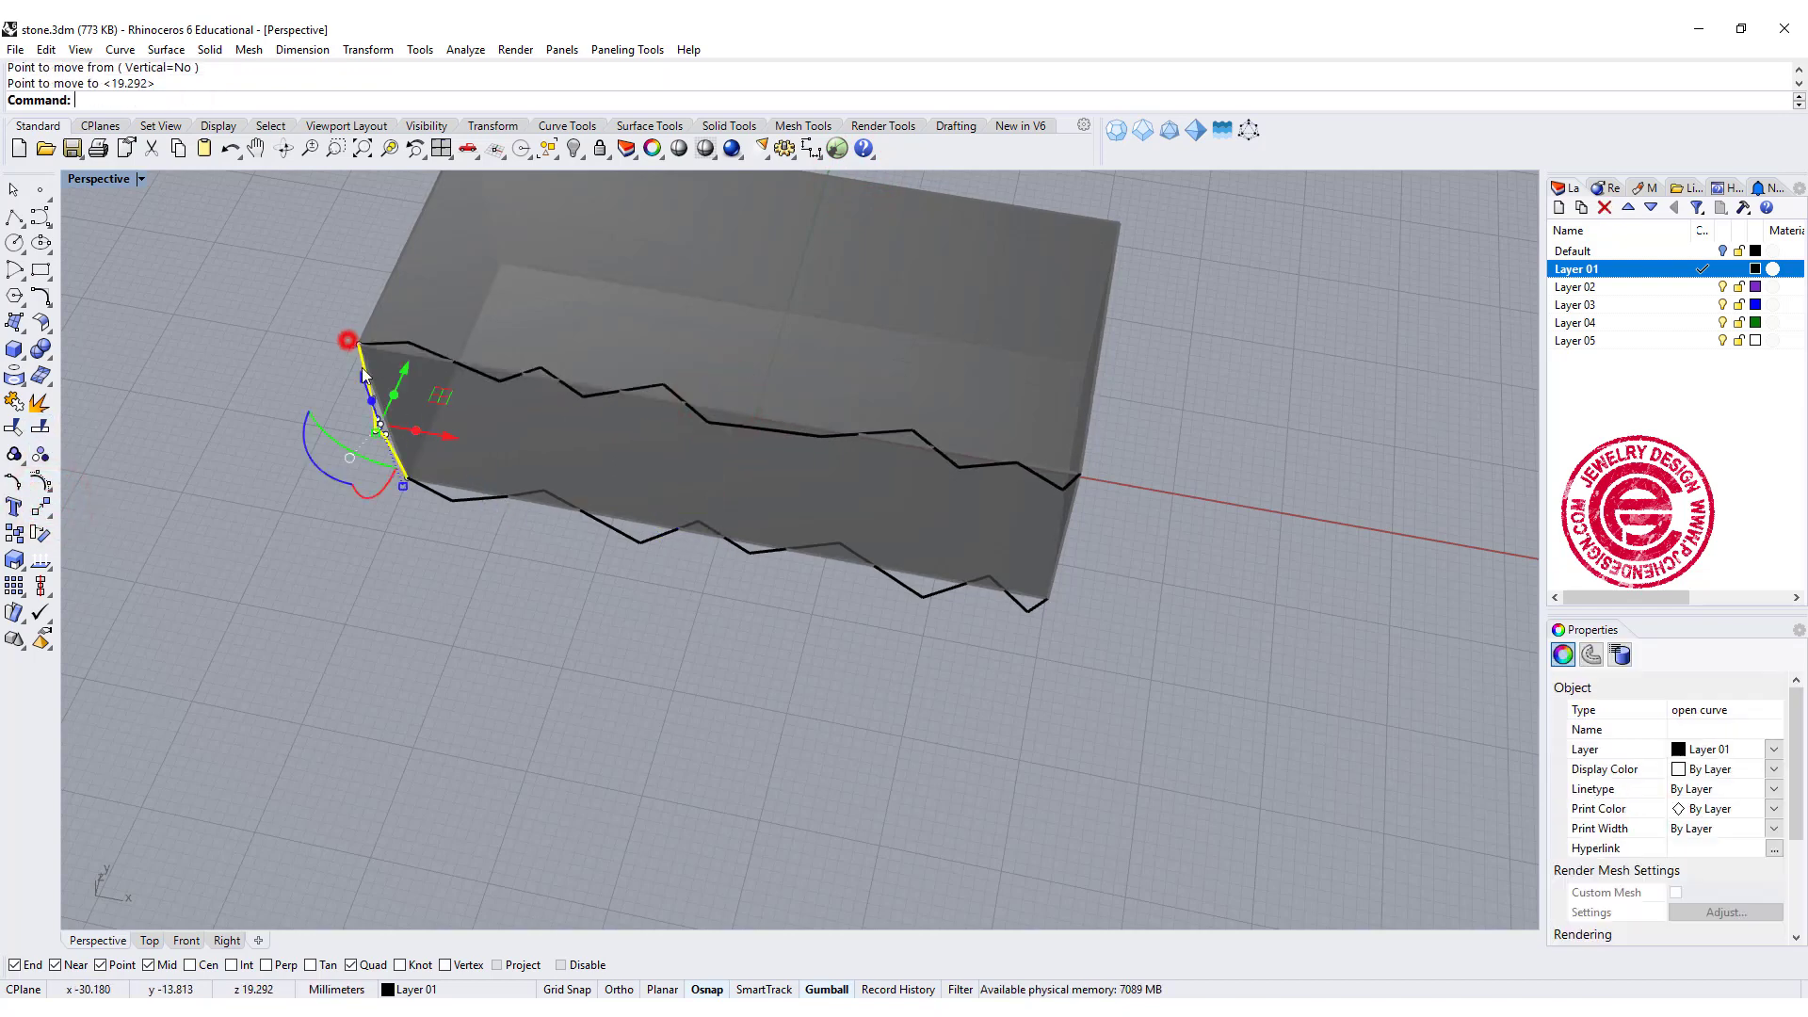
left_click(393, 612)
- Sweep the pointed profile curve along the upper and lower front zigzag polylines with Sweep 2 Rails
right_click_drag(393, 612, 370, 421)
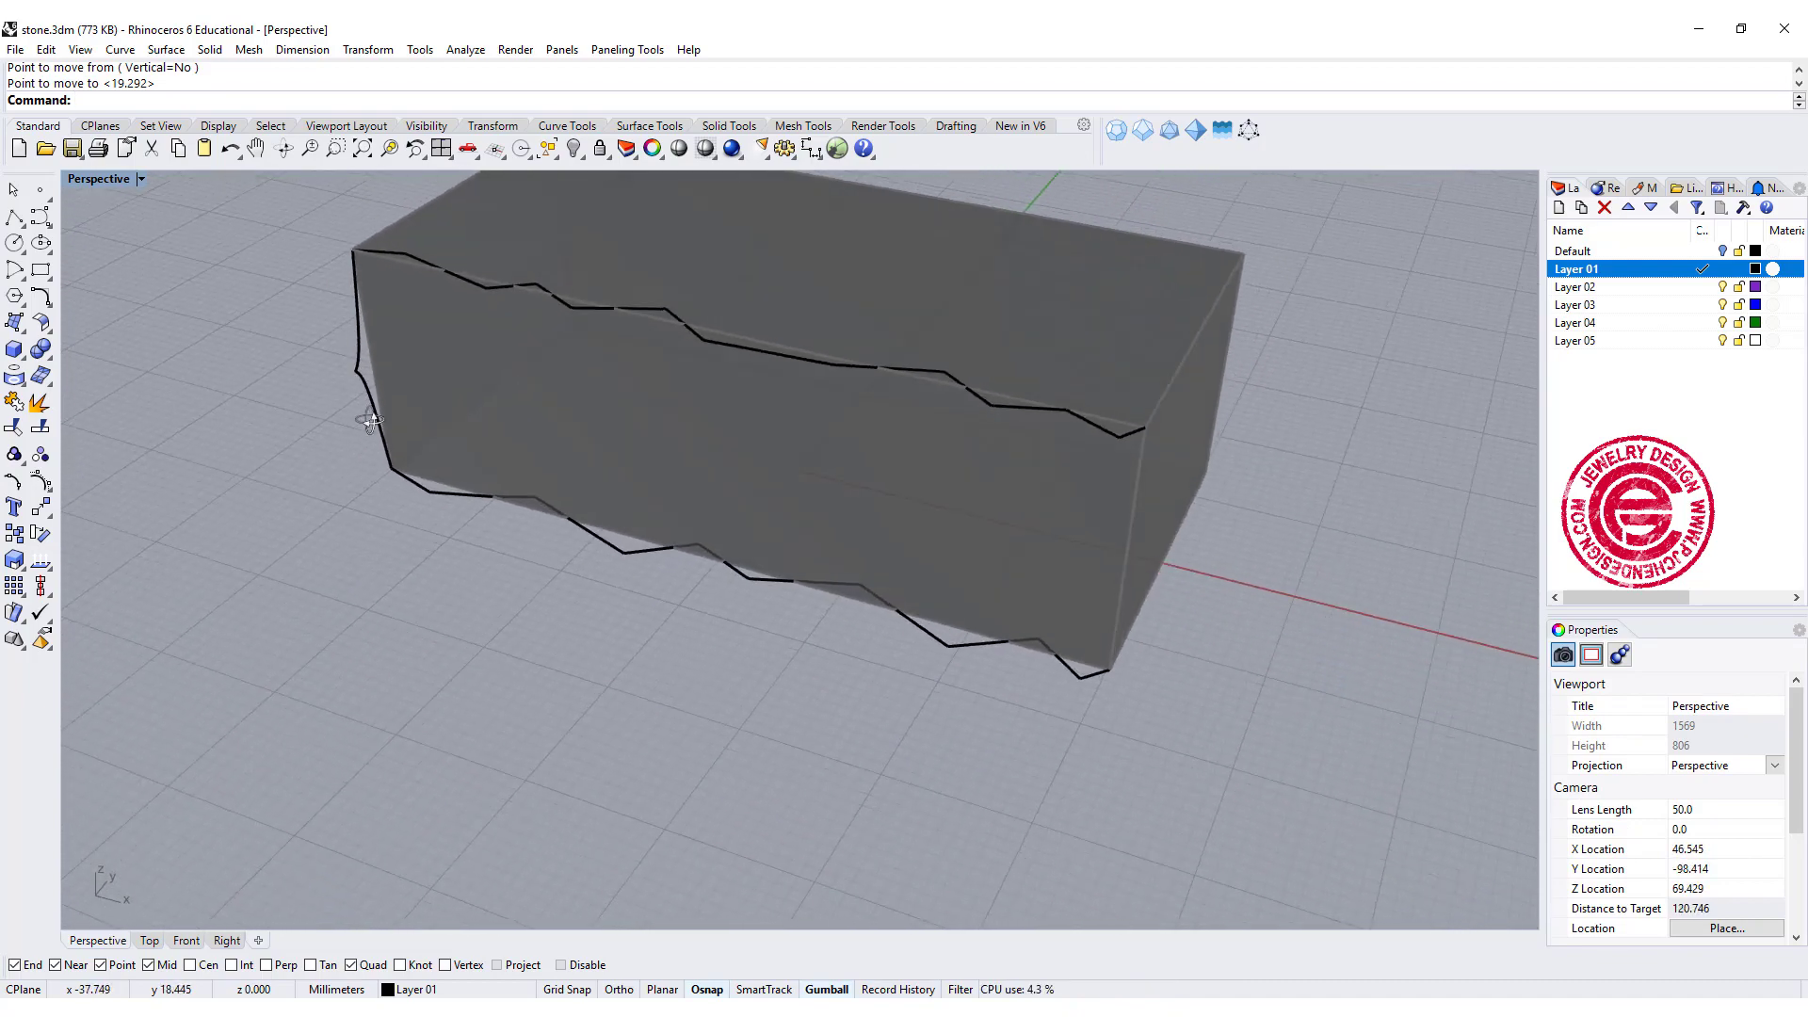
left_click(165, 49)
left_click(198, 134)
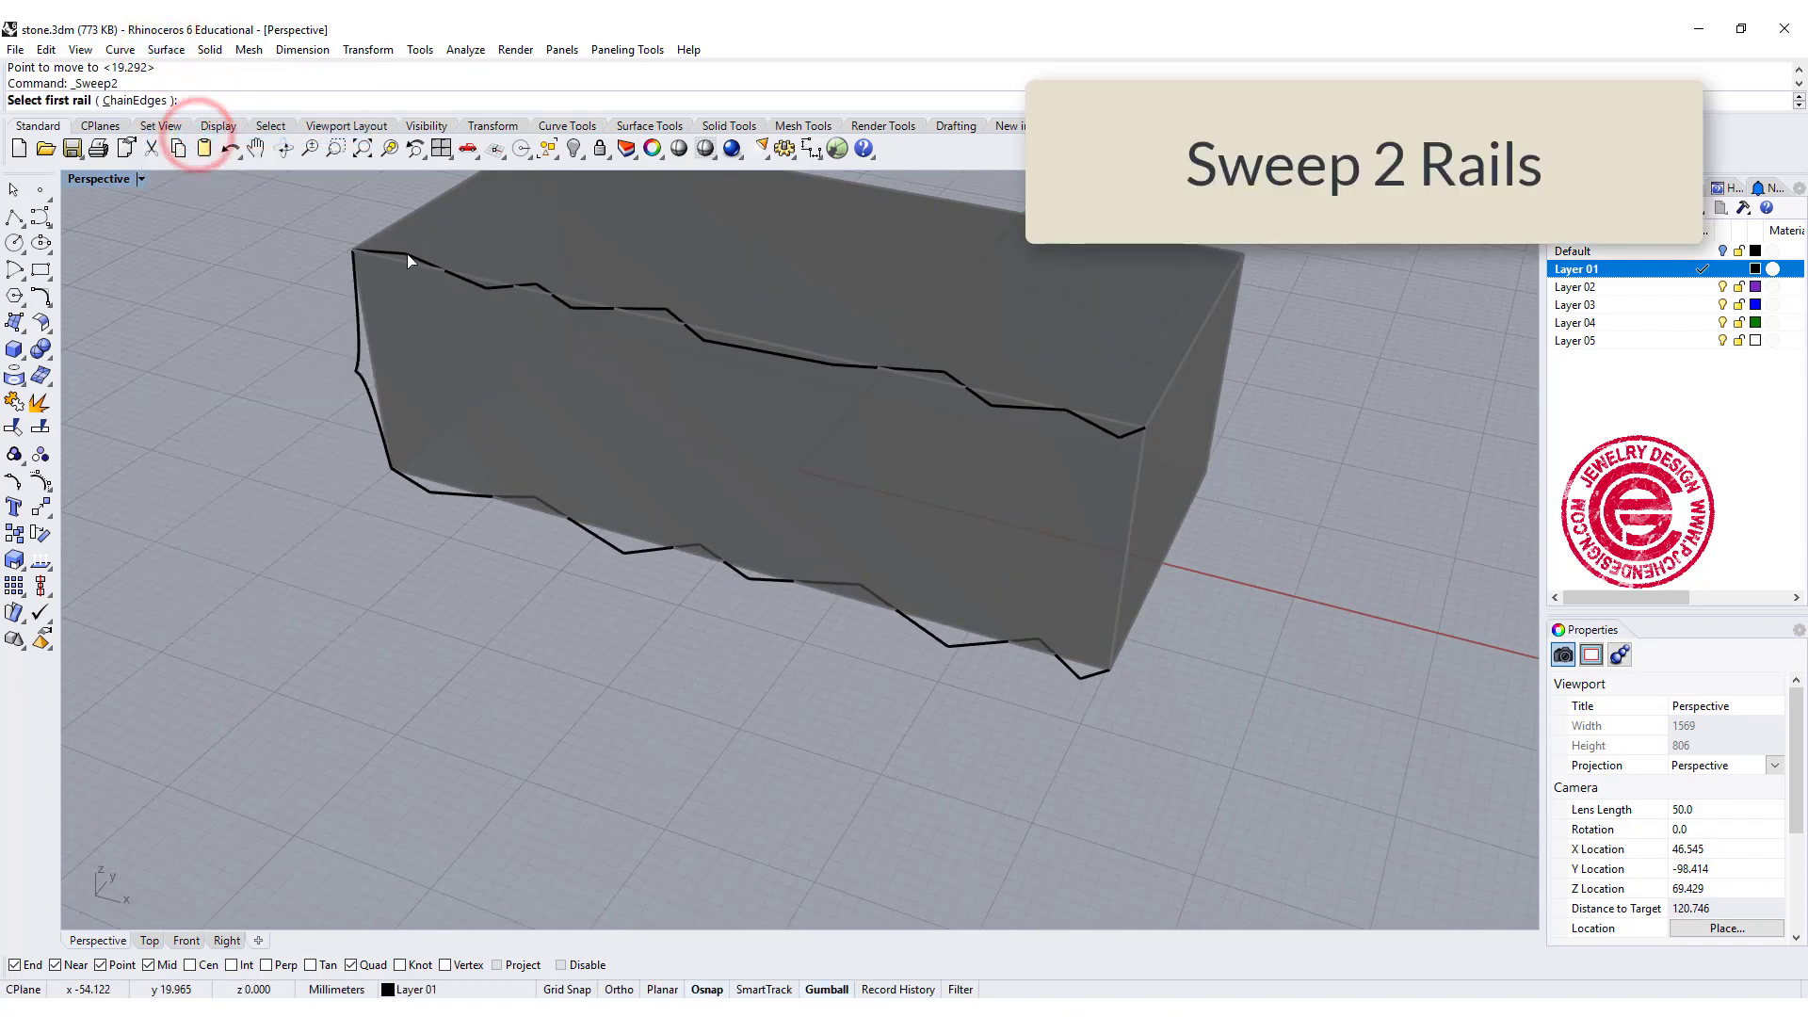
left_click(407, 252)
left_click(424, 492)
left_click(367, 400)
key("Return")
key("Return")
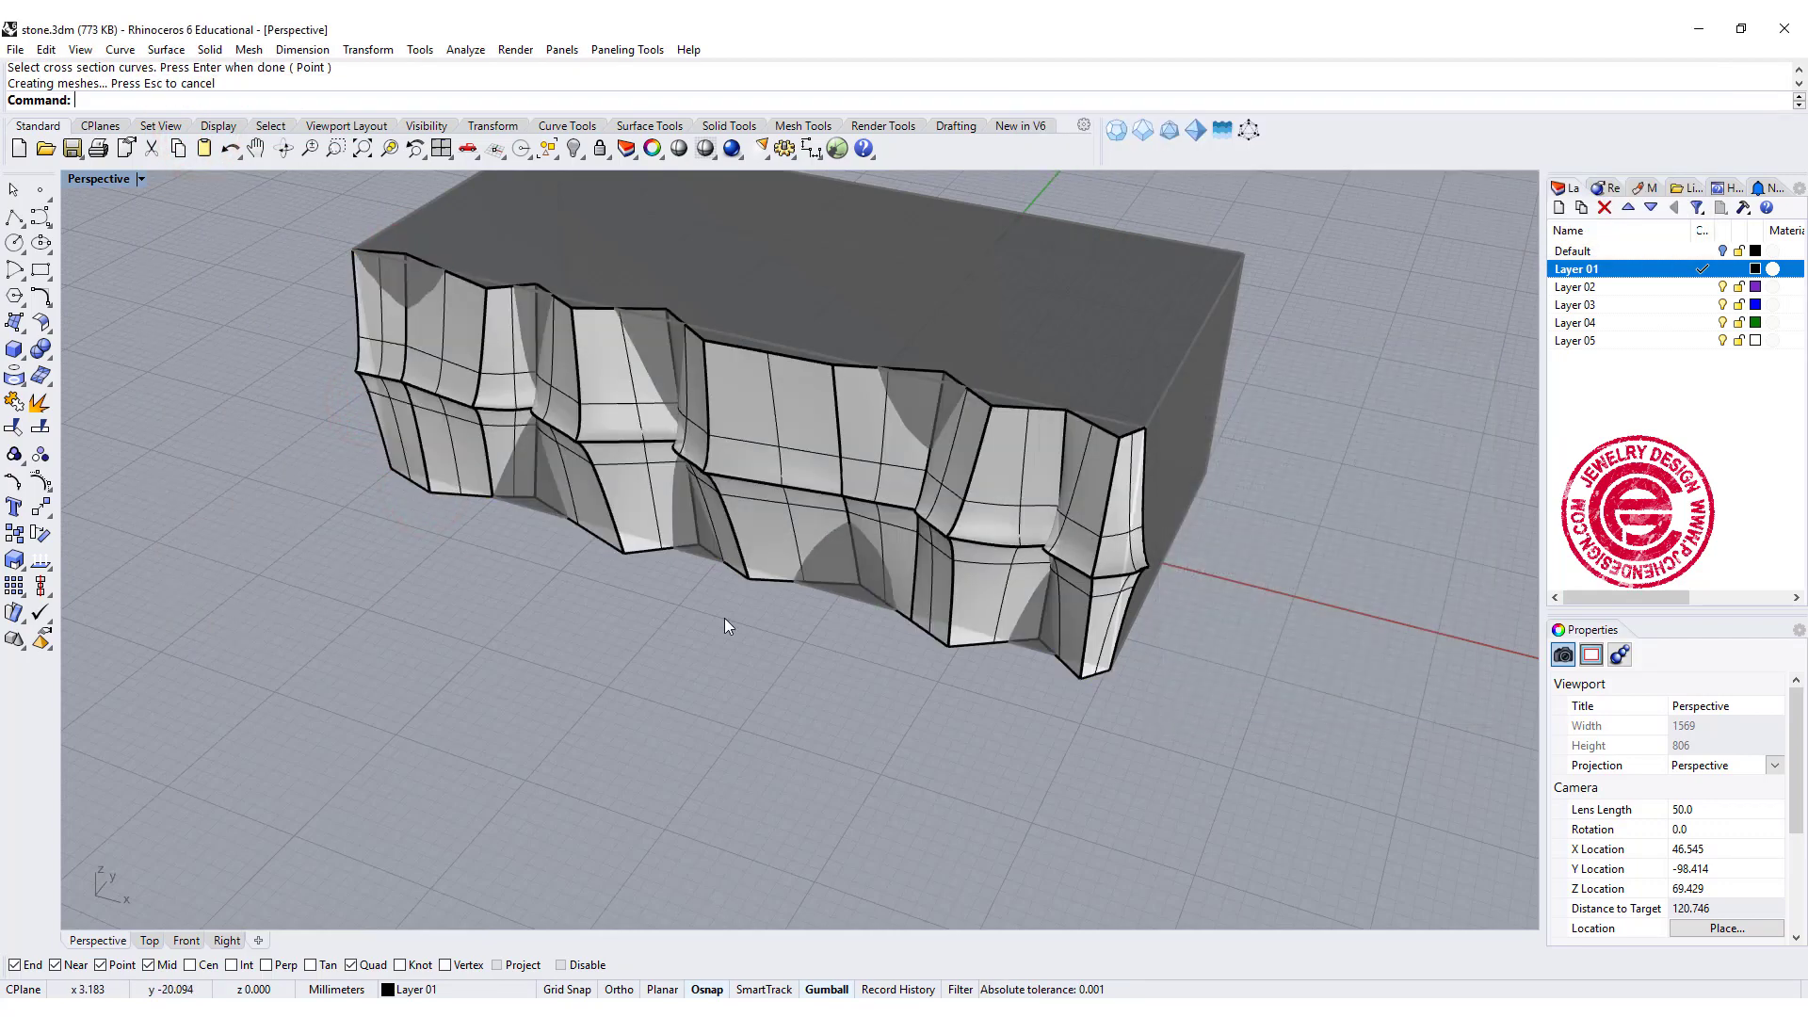
right_click_drag(733, 618, 678, 847)
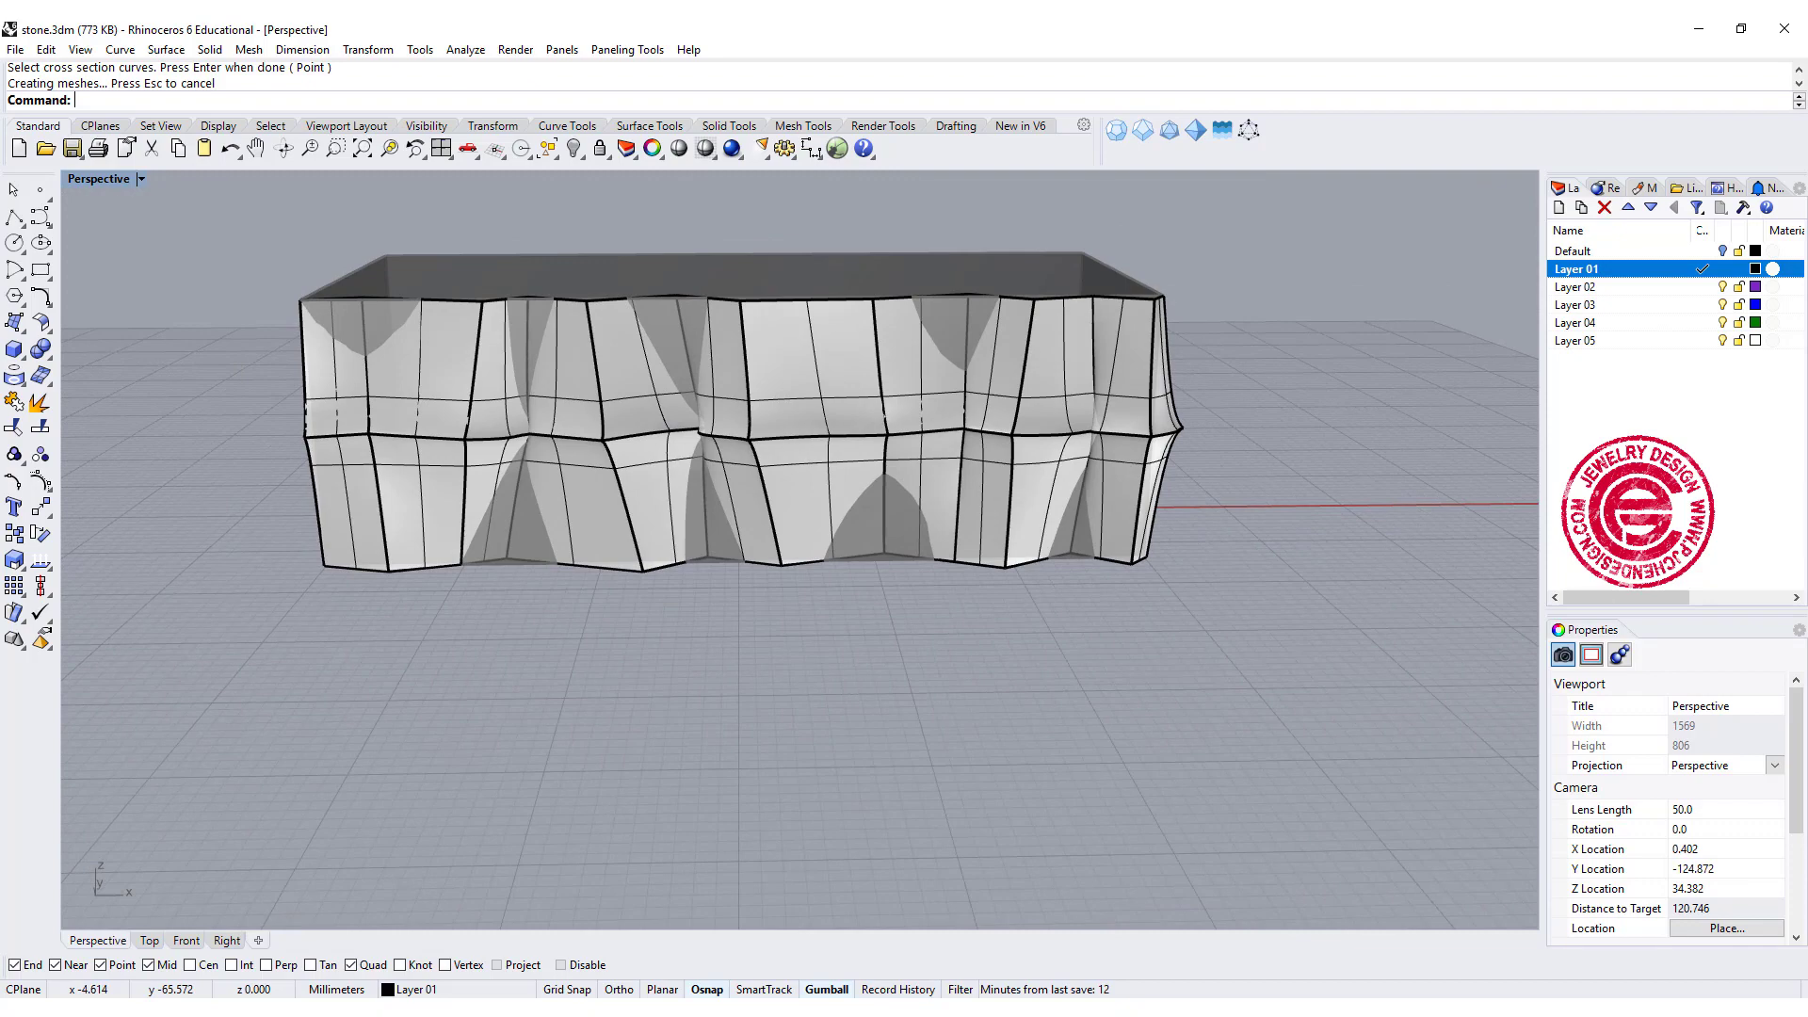
- Compare the swept side with the reference photo IMG_4004.PNG and delete the swept polysurface
key("alt+Tab")
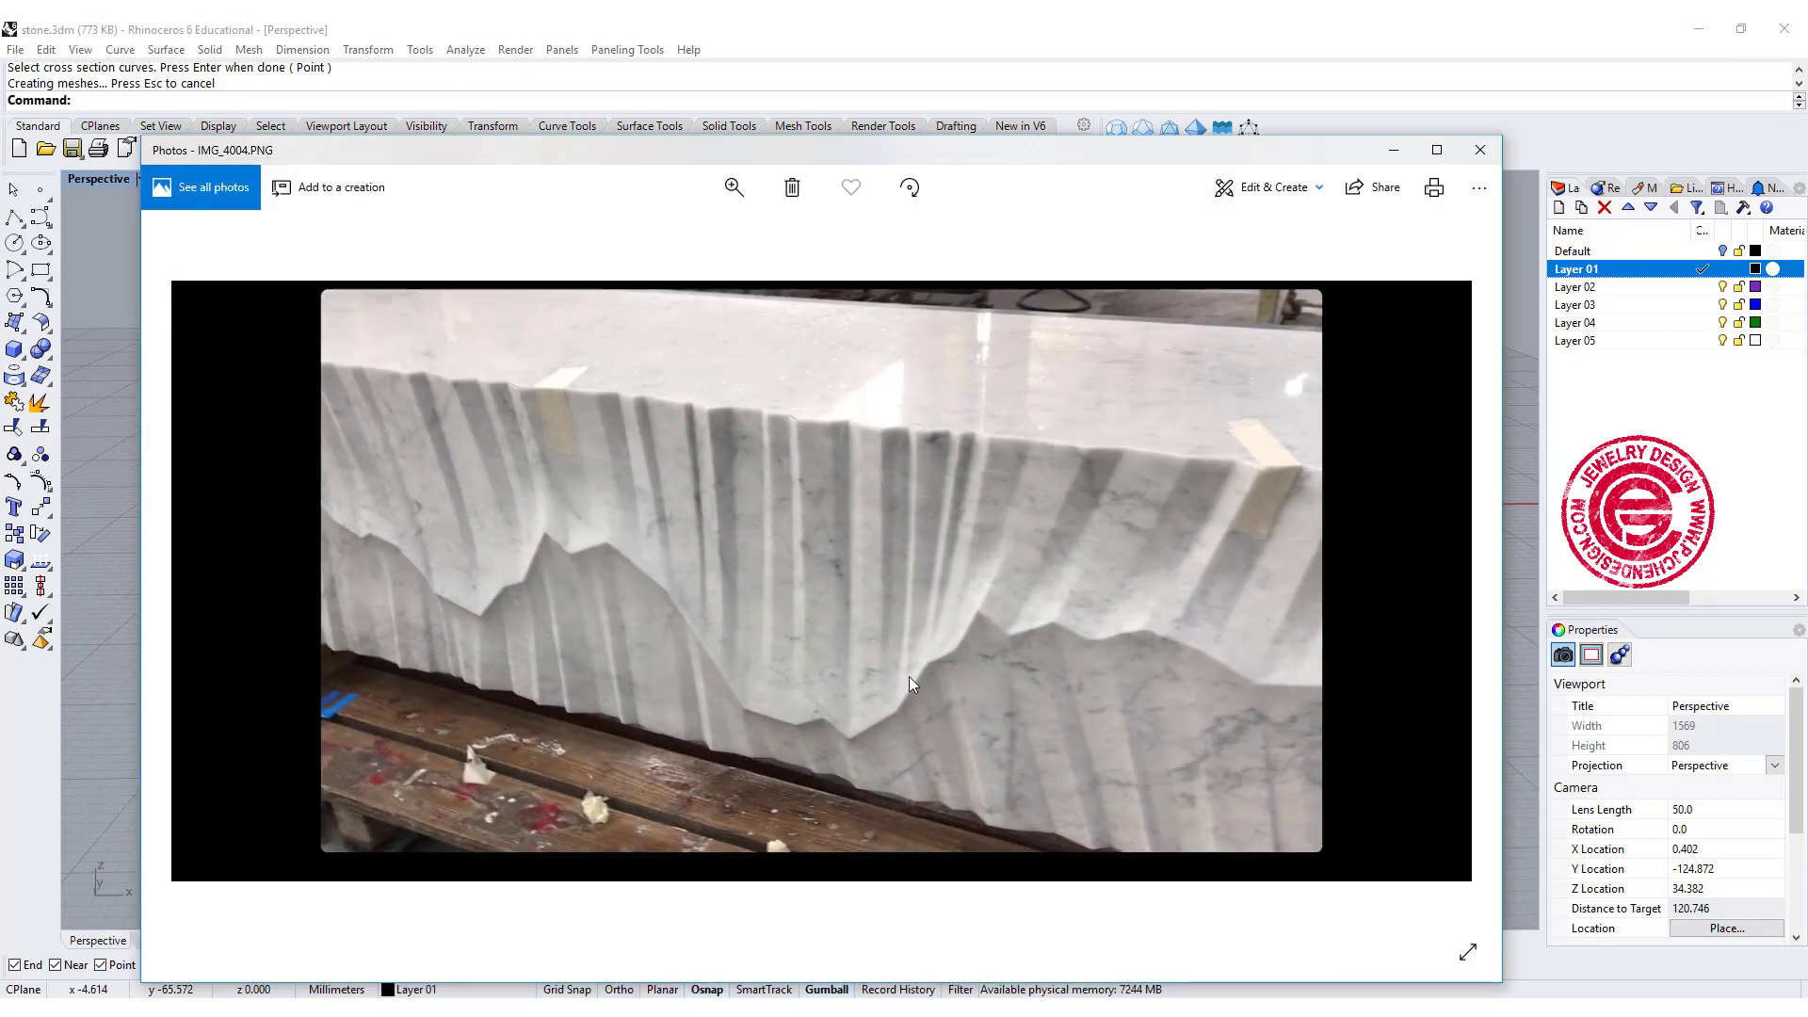
left_click(1387, 151)
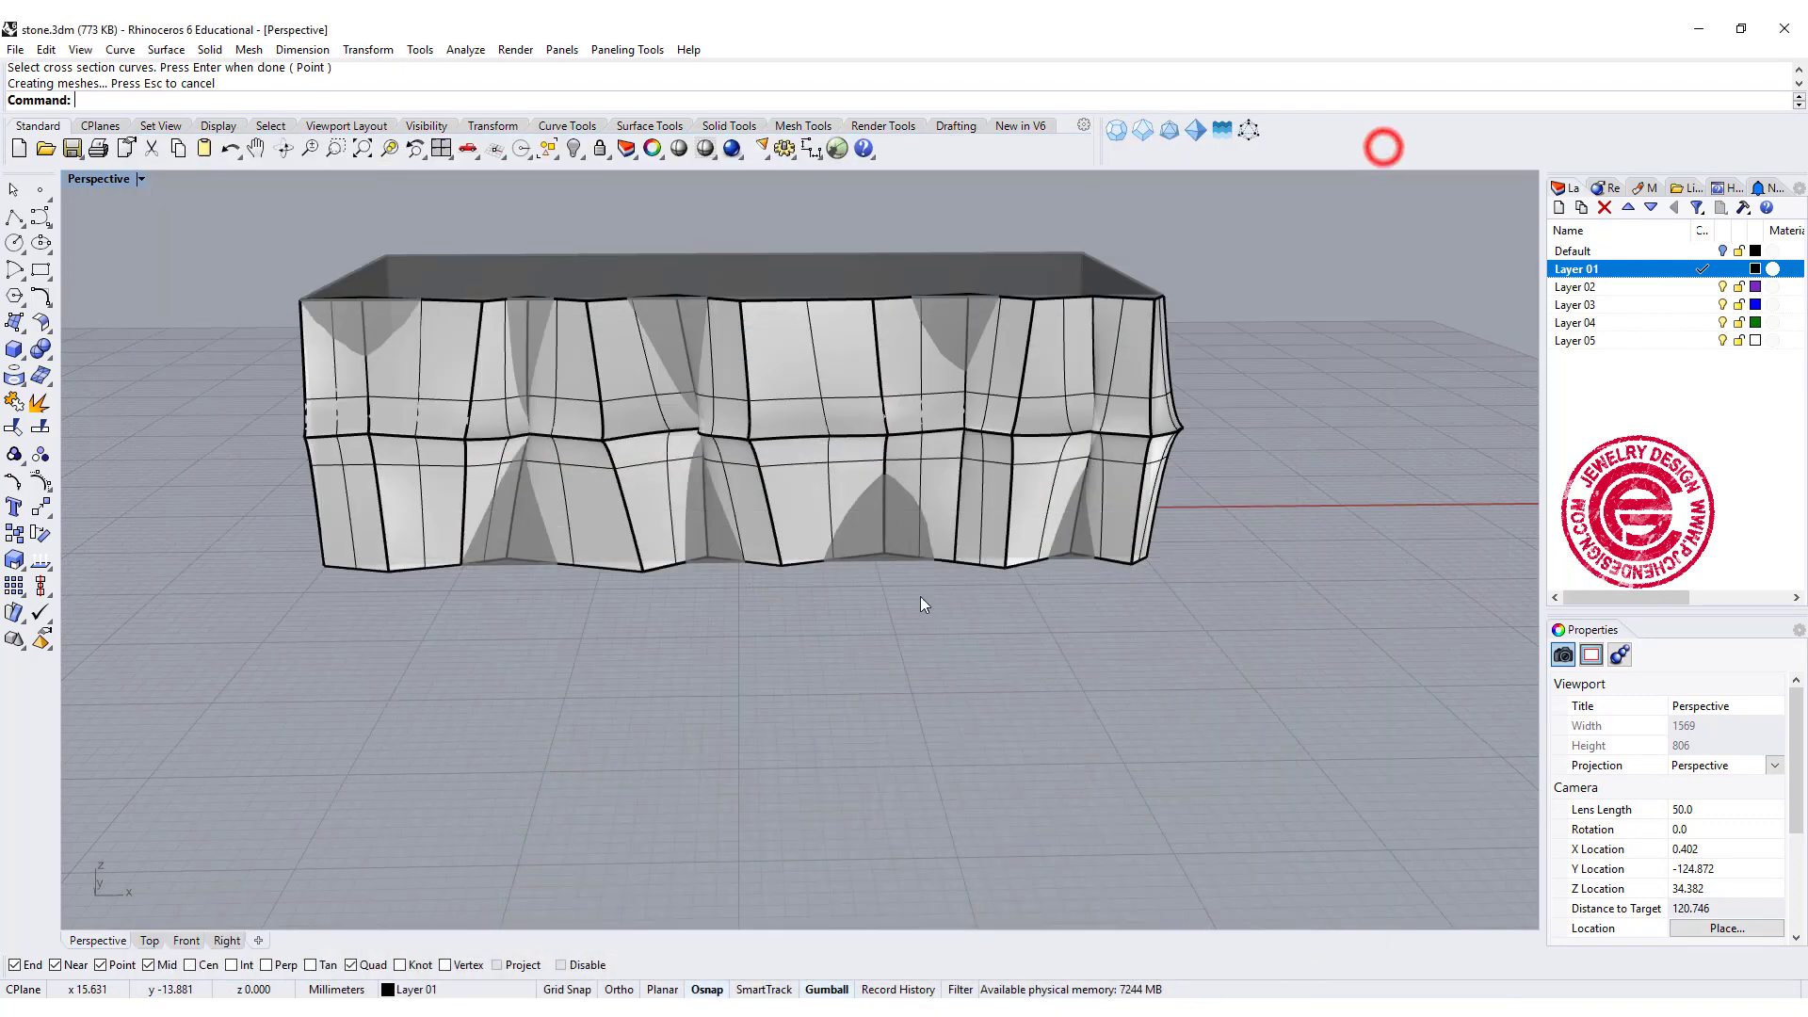
left_click(1155, 482)
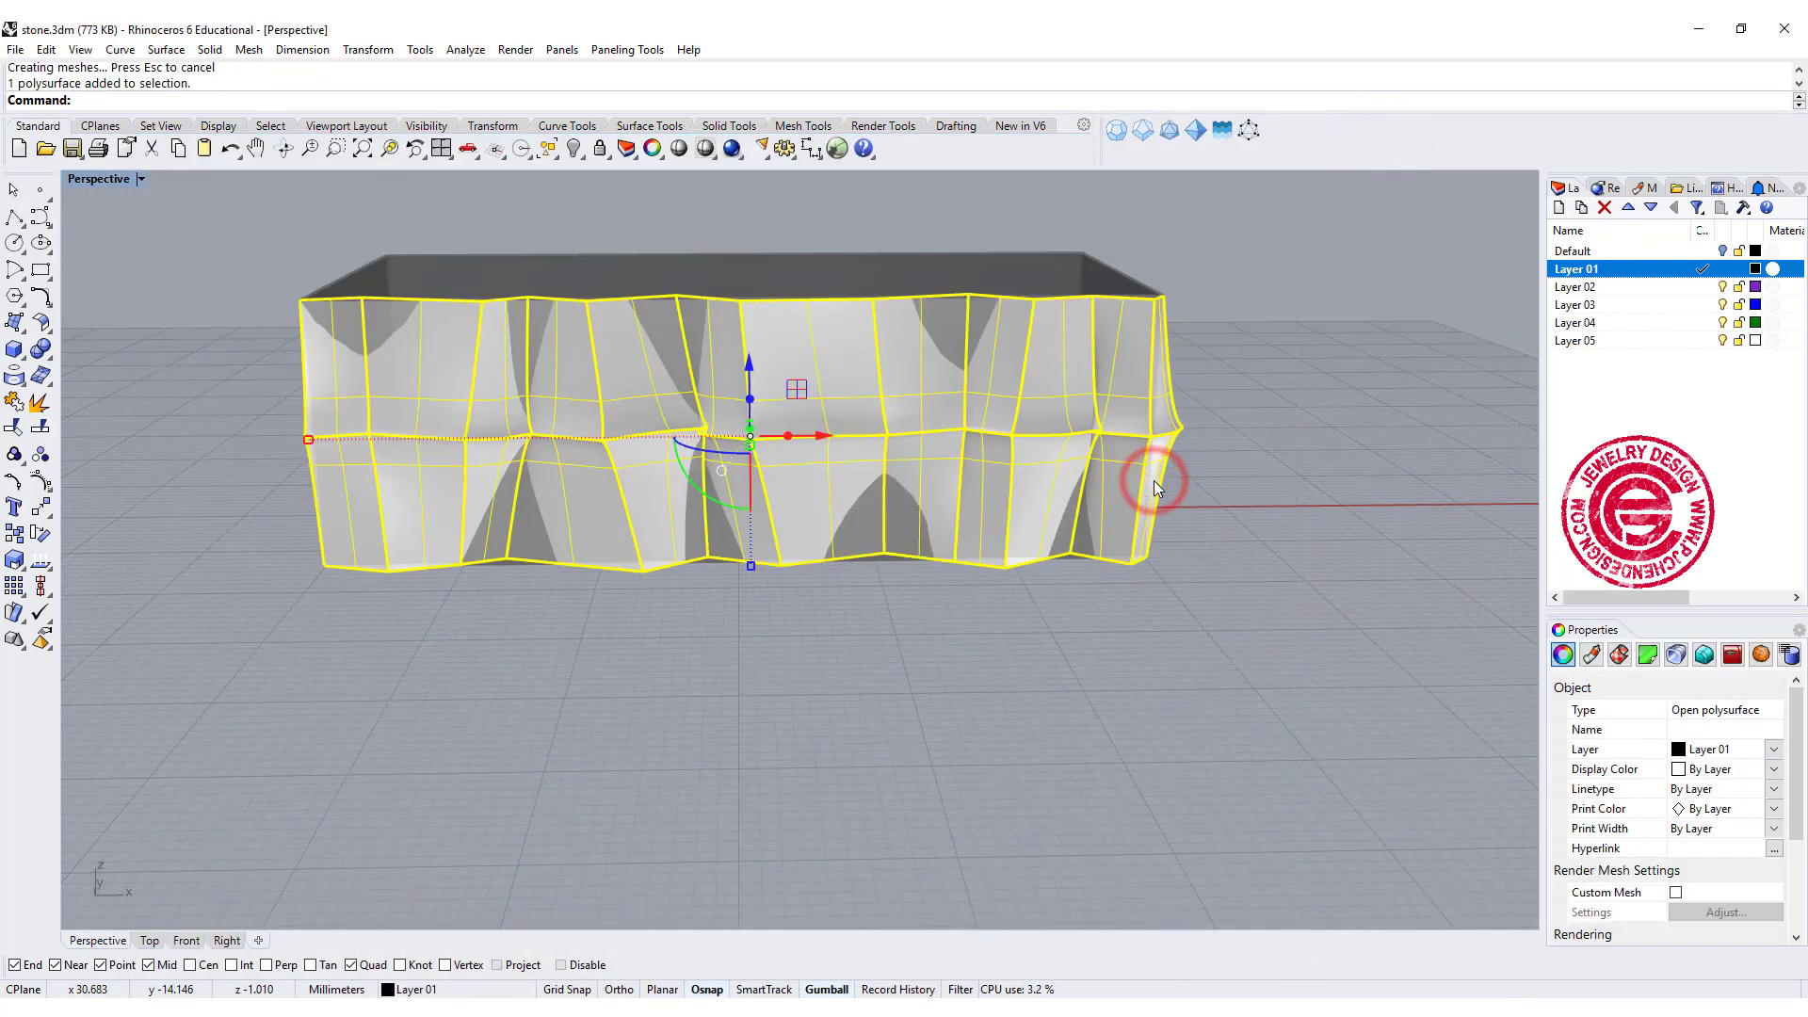
key("Delete")
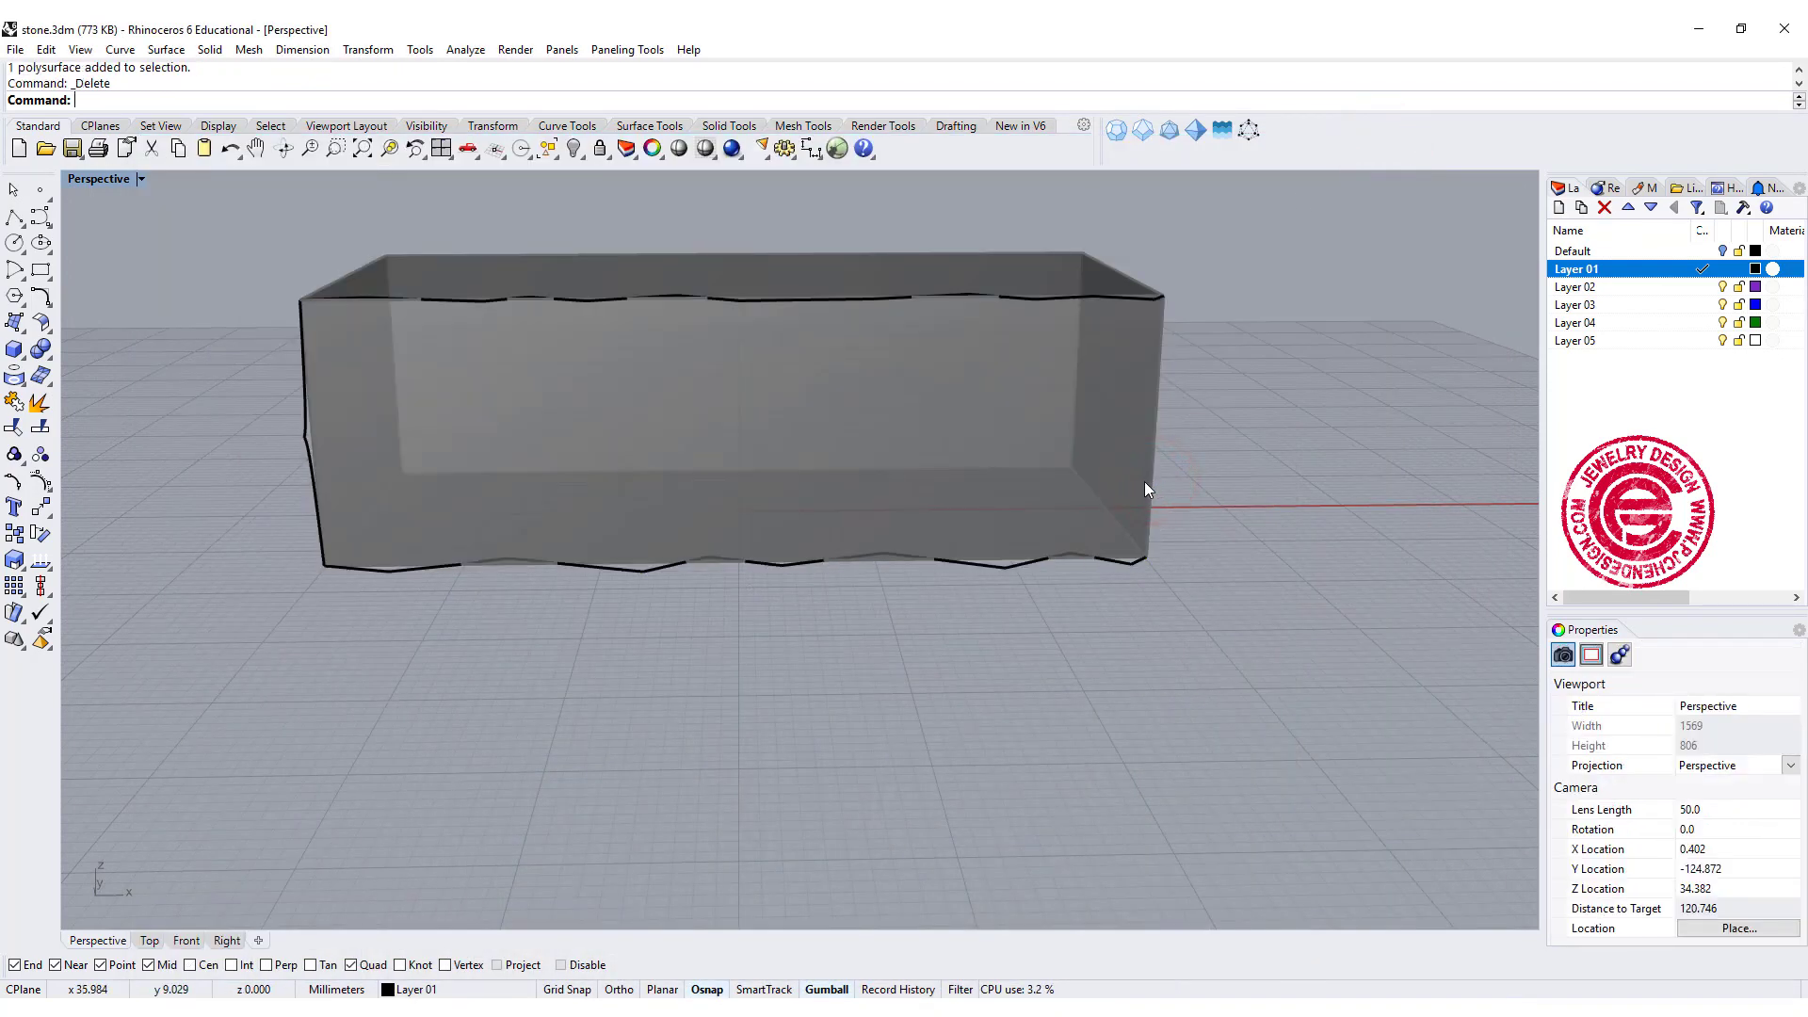
- Draw an open jagged polyline in the Front view across the box's front face, from its left edge to its right edge, with peaks and valleys
double_click(100, 184)
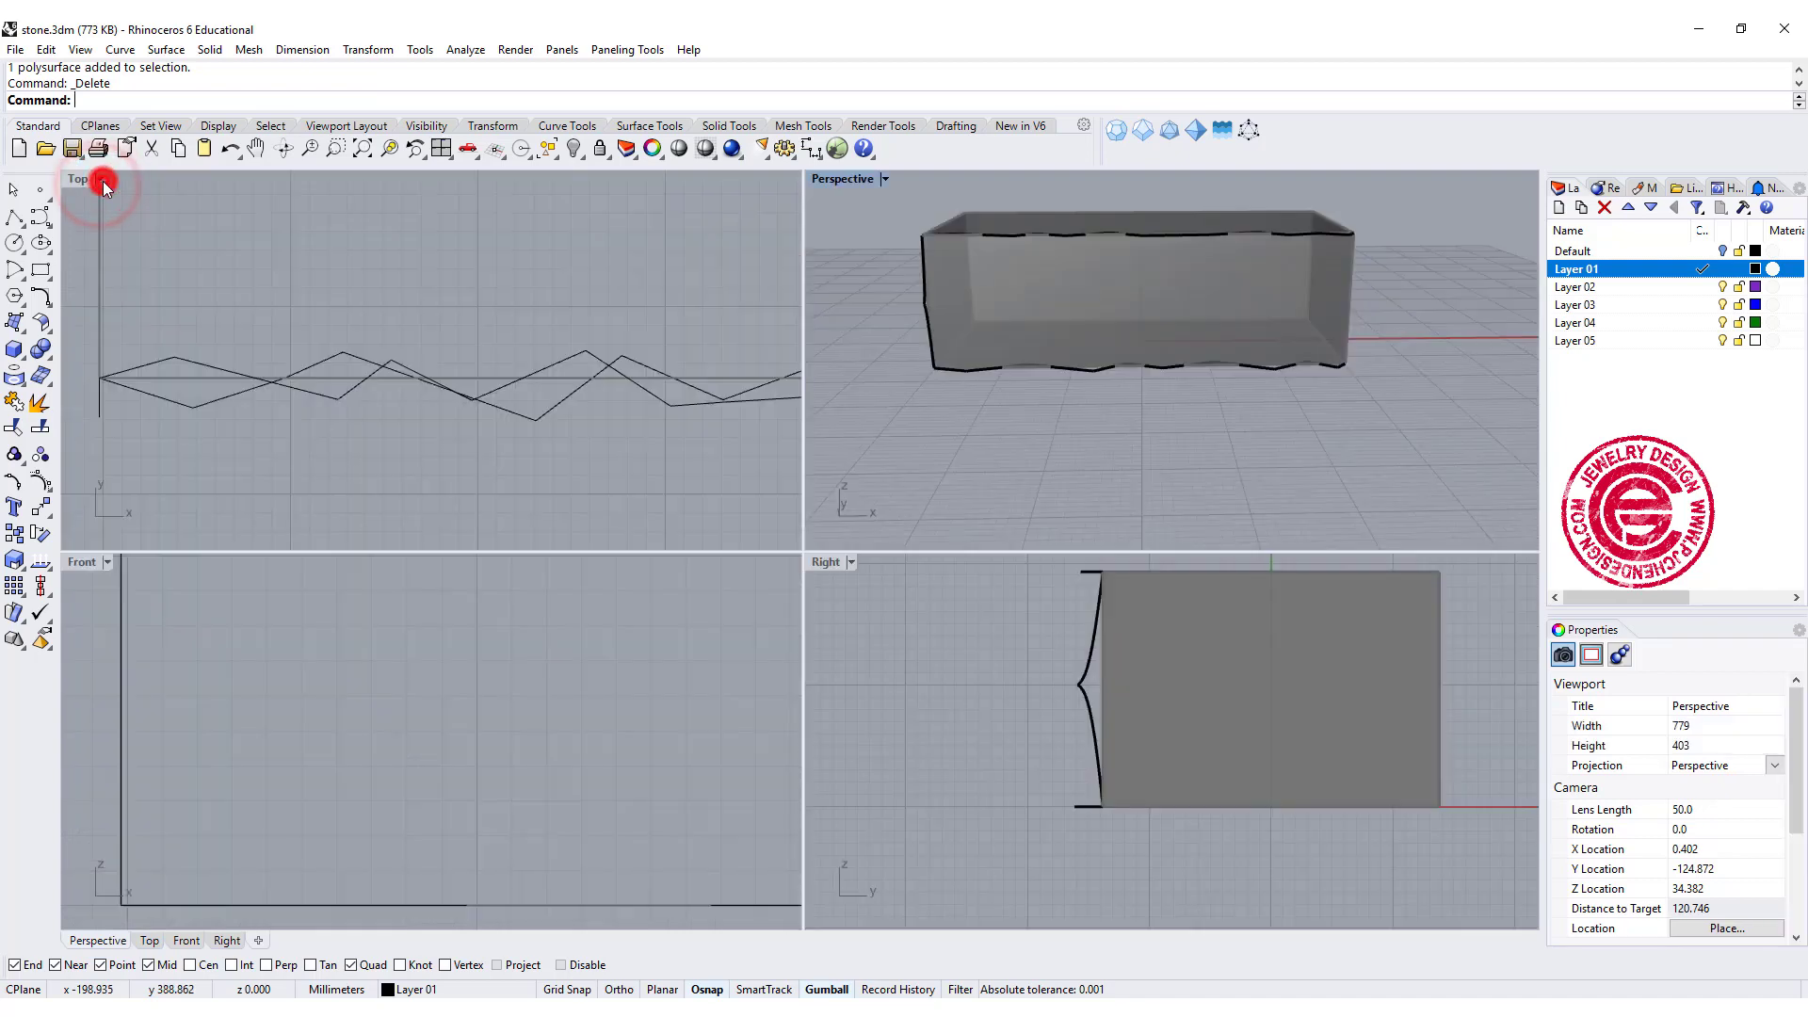
left_click(221, 765)
double_click(82, 562)
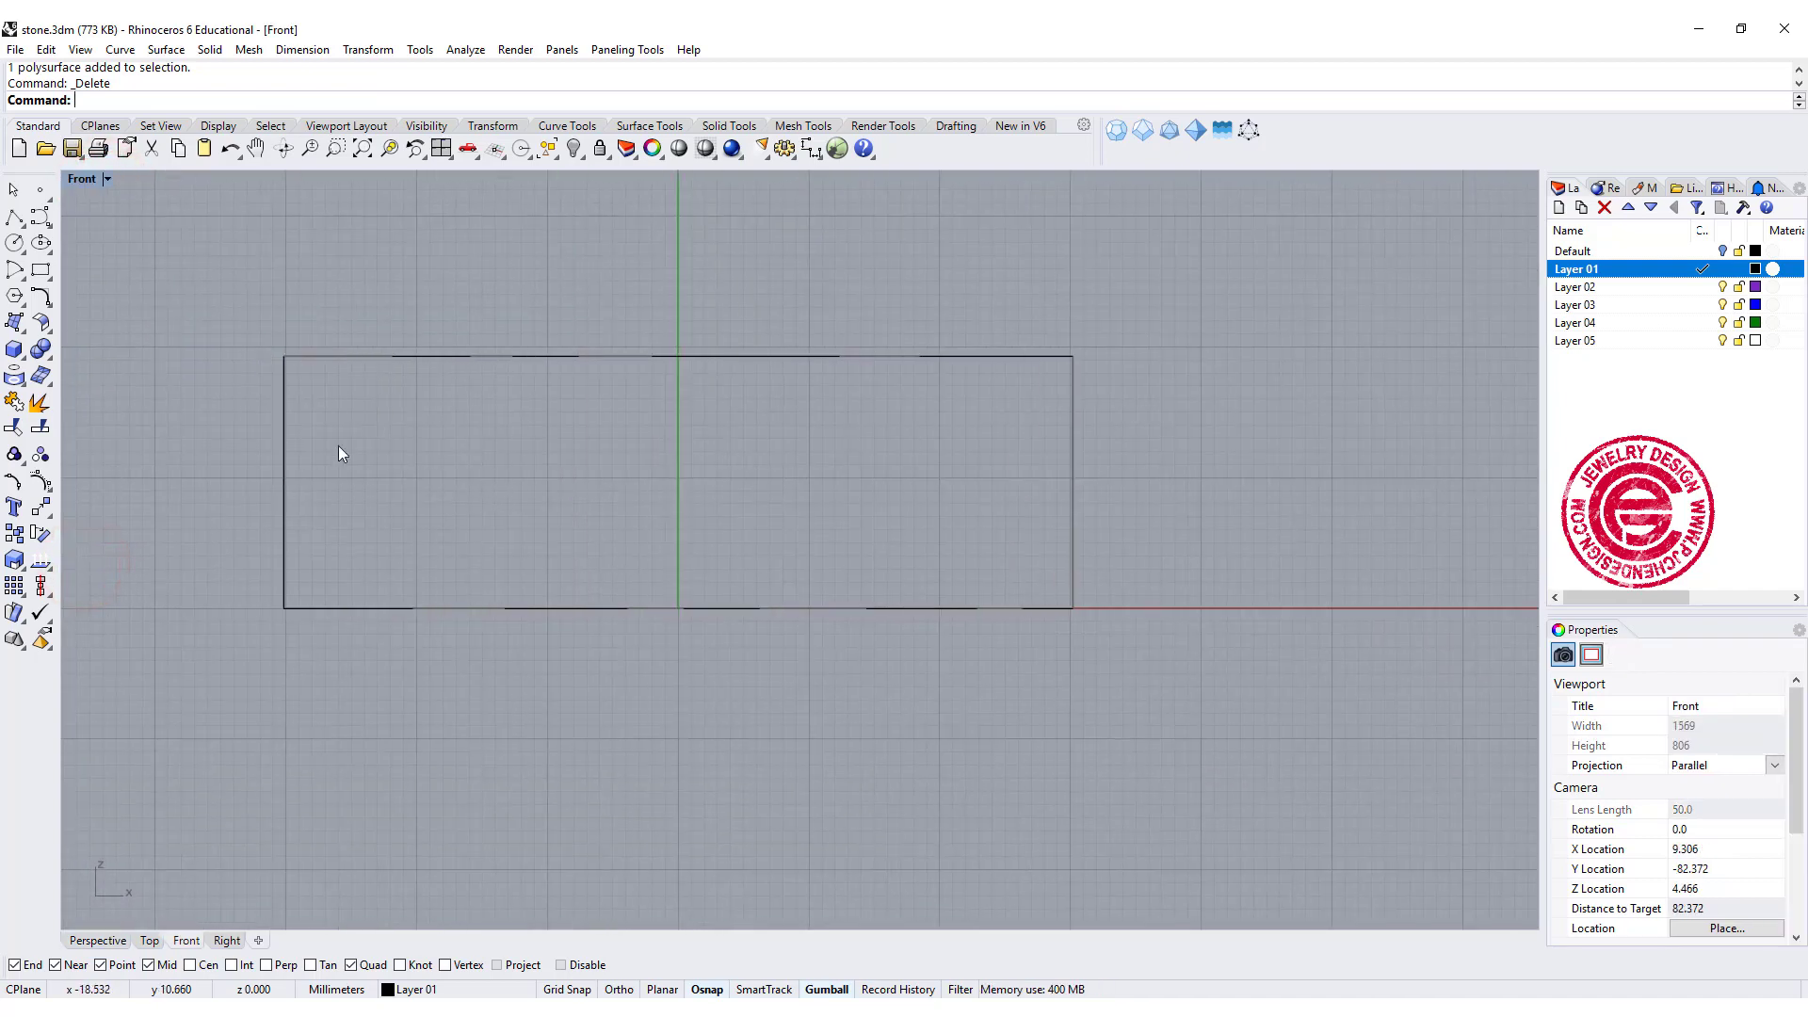
left_click(43, 223)
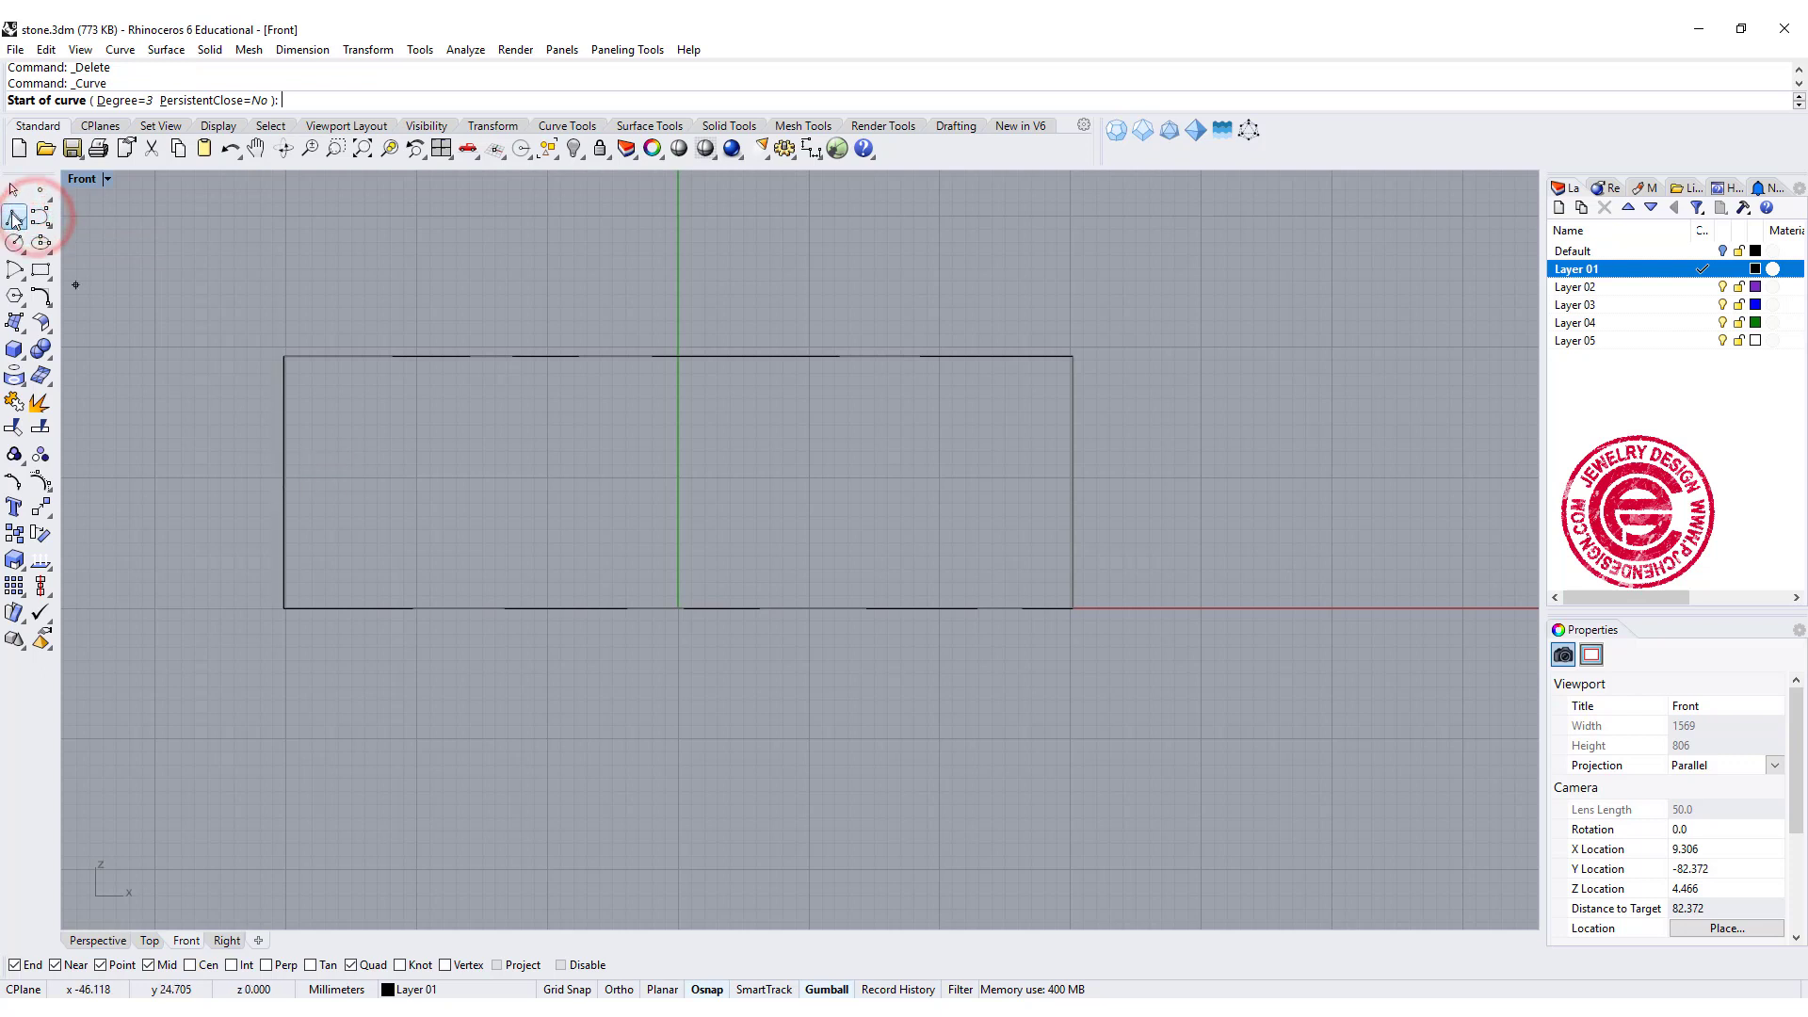
left_click(14, 220)
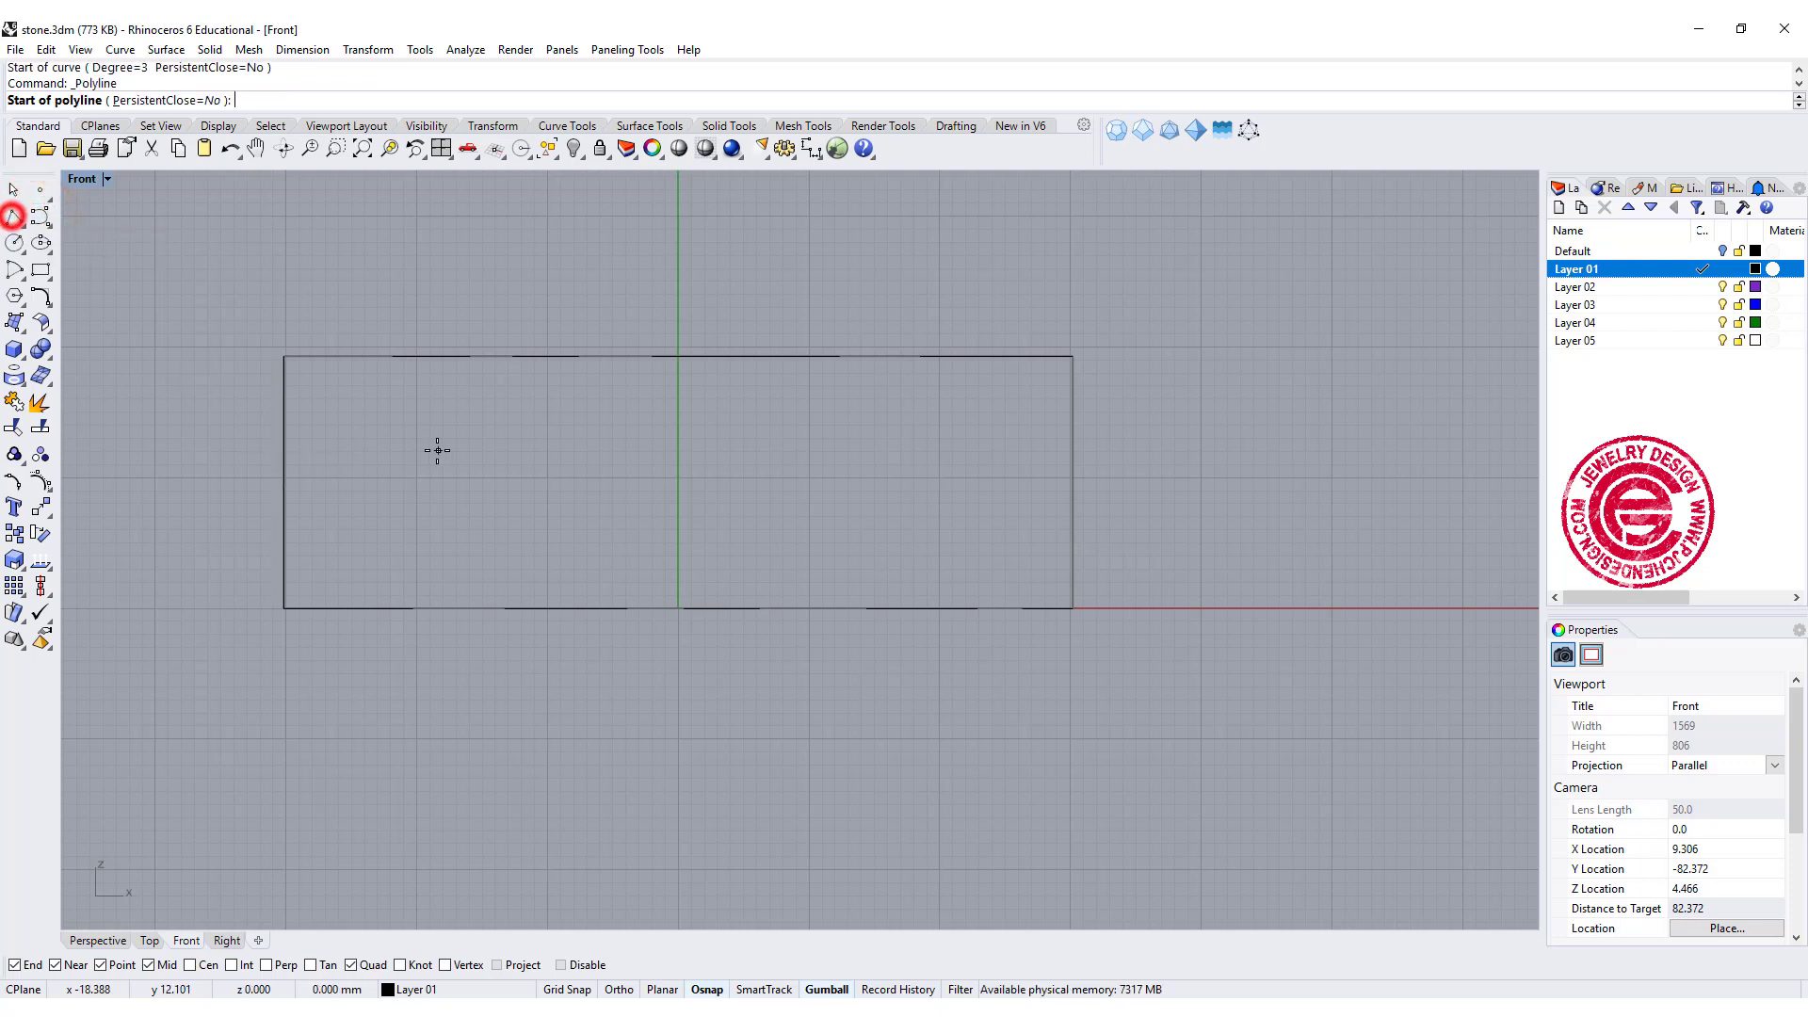
left_click(284, 442)
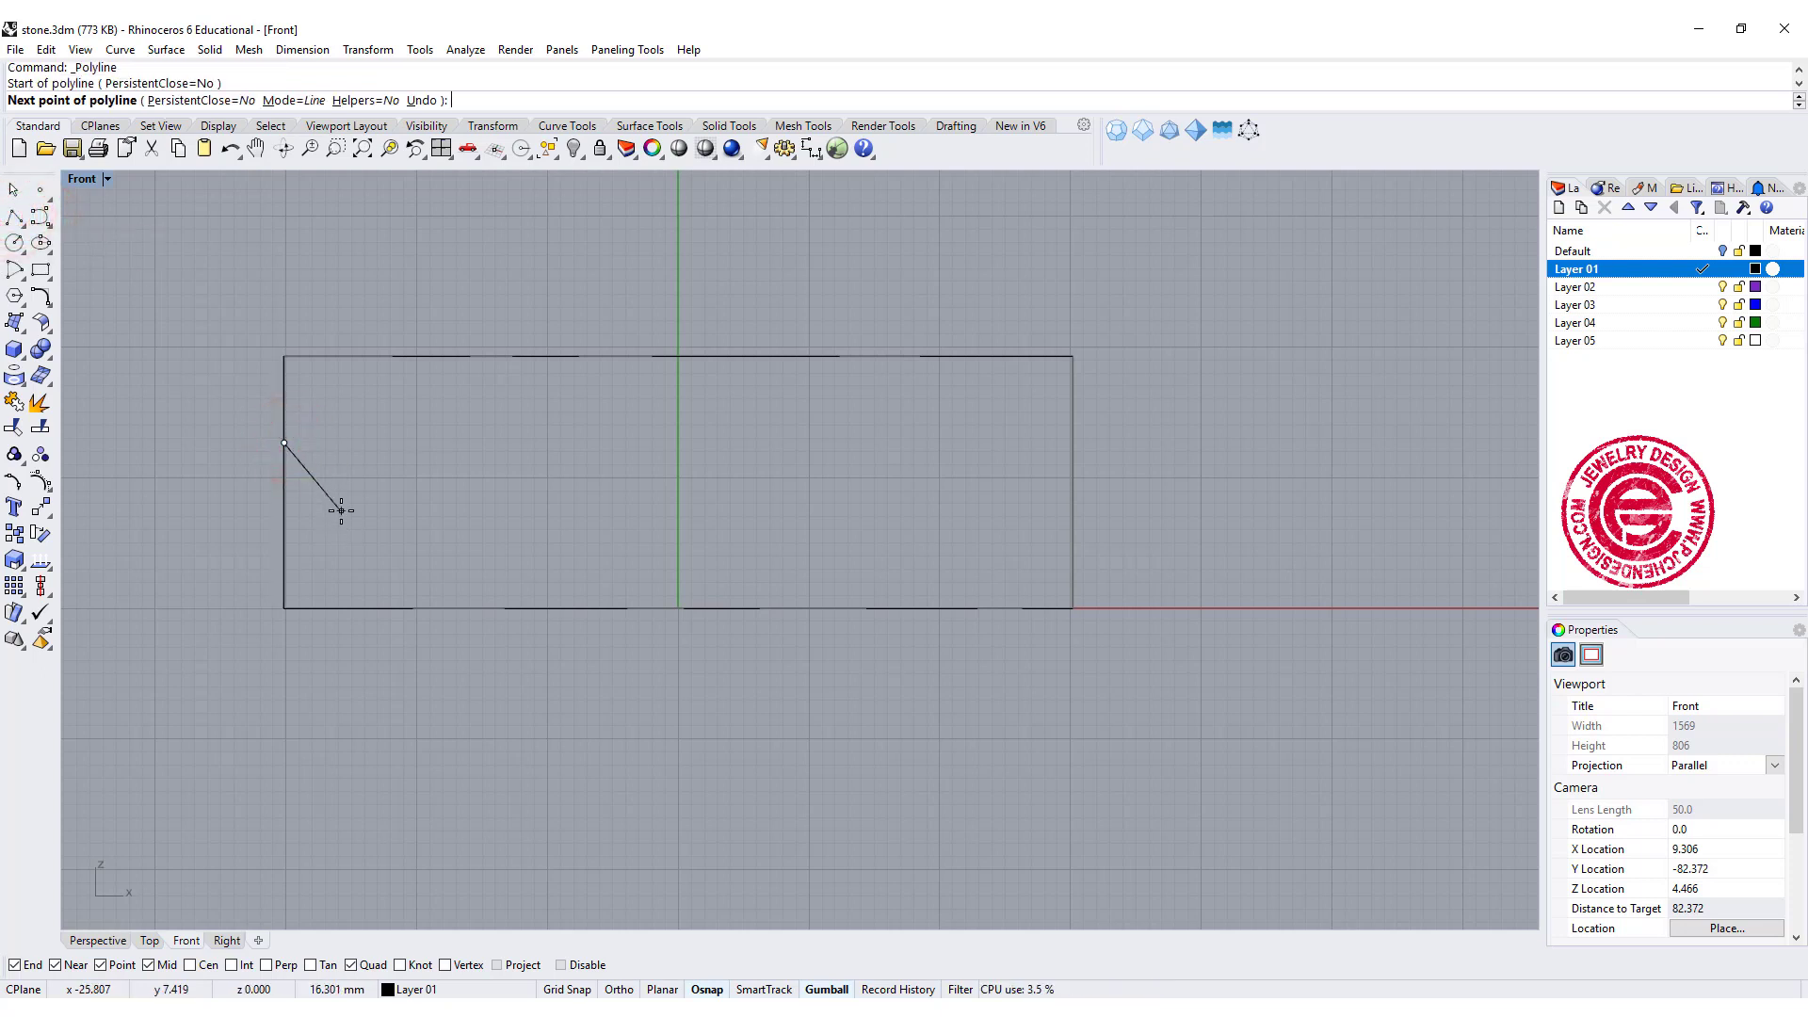
left_click(315, 483)
left_click(338, 518)
left_click(382, 552)
left_click(425, 531)
left_click(453, 512)
left_click(478, 476)
left_click(512, 451)
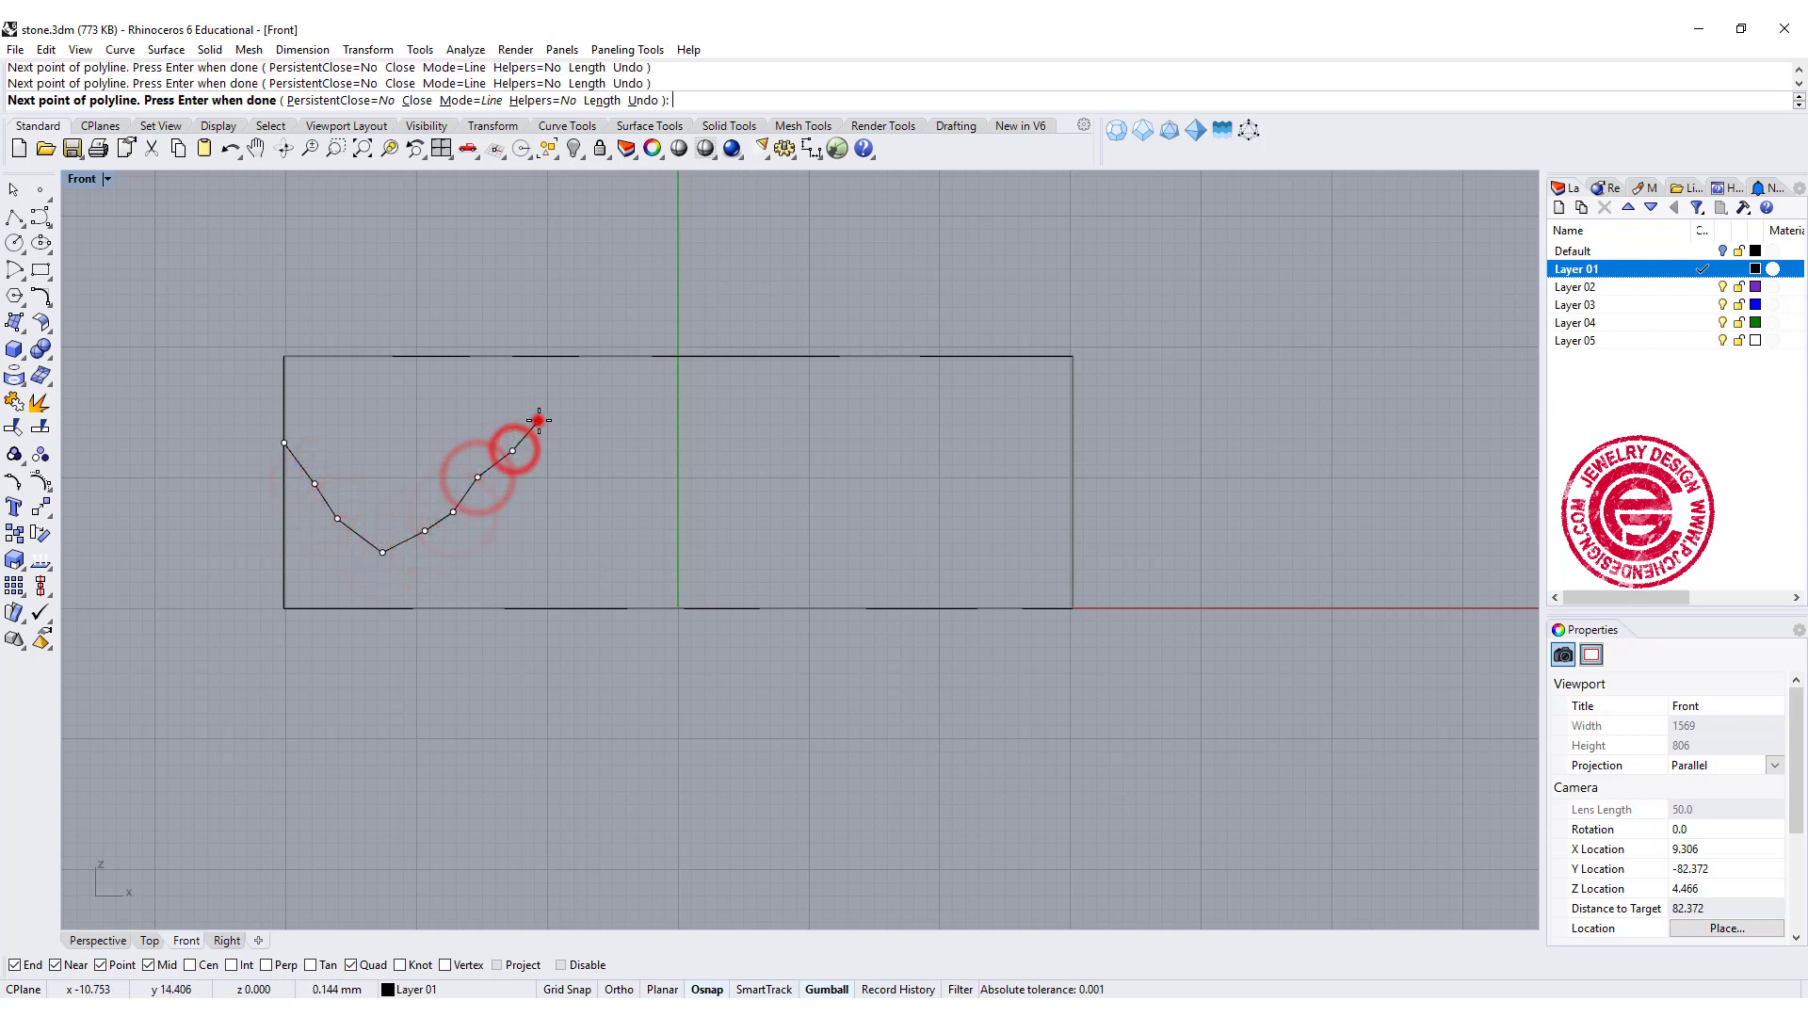
left_click(538, 422)
left_click(556, 443)
left_click(565, 475)
left_click(583, 501)
left_click(608, 526)
left_click(652, 552)
left_click(705, 538)
left_click(738, 509)
left_click(785, 501)
left_click(814, 498)
left_click(852, 509)
left_click(900, 500)
left_click(931, 496)
left_click(960, 501)
left_click(1012, 505)
left_click(1045, 499)
left_click(1072, 482)
key("Return")
- Flatten the jagged polyline onto the Front construction plane with ProjectToCPlane, deleting the input curve
left_click(1032, 503)
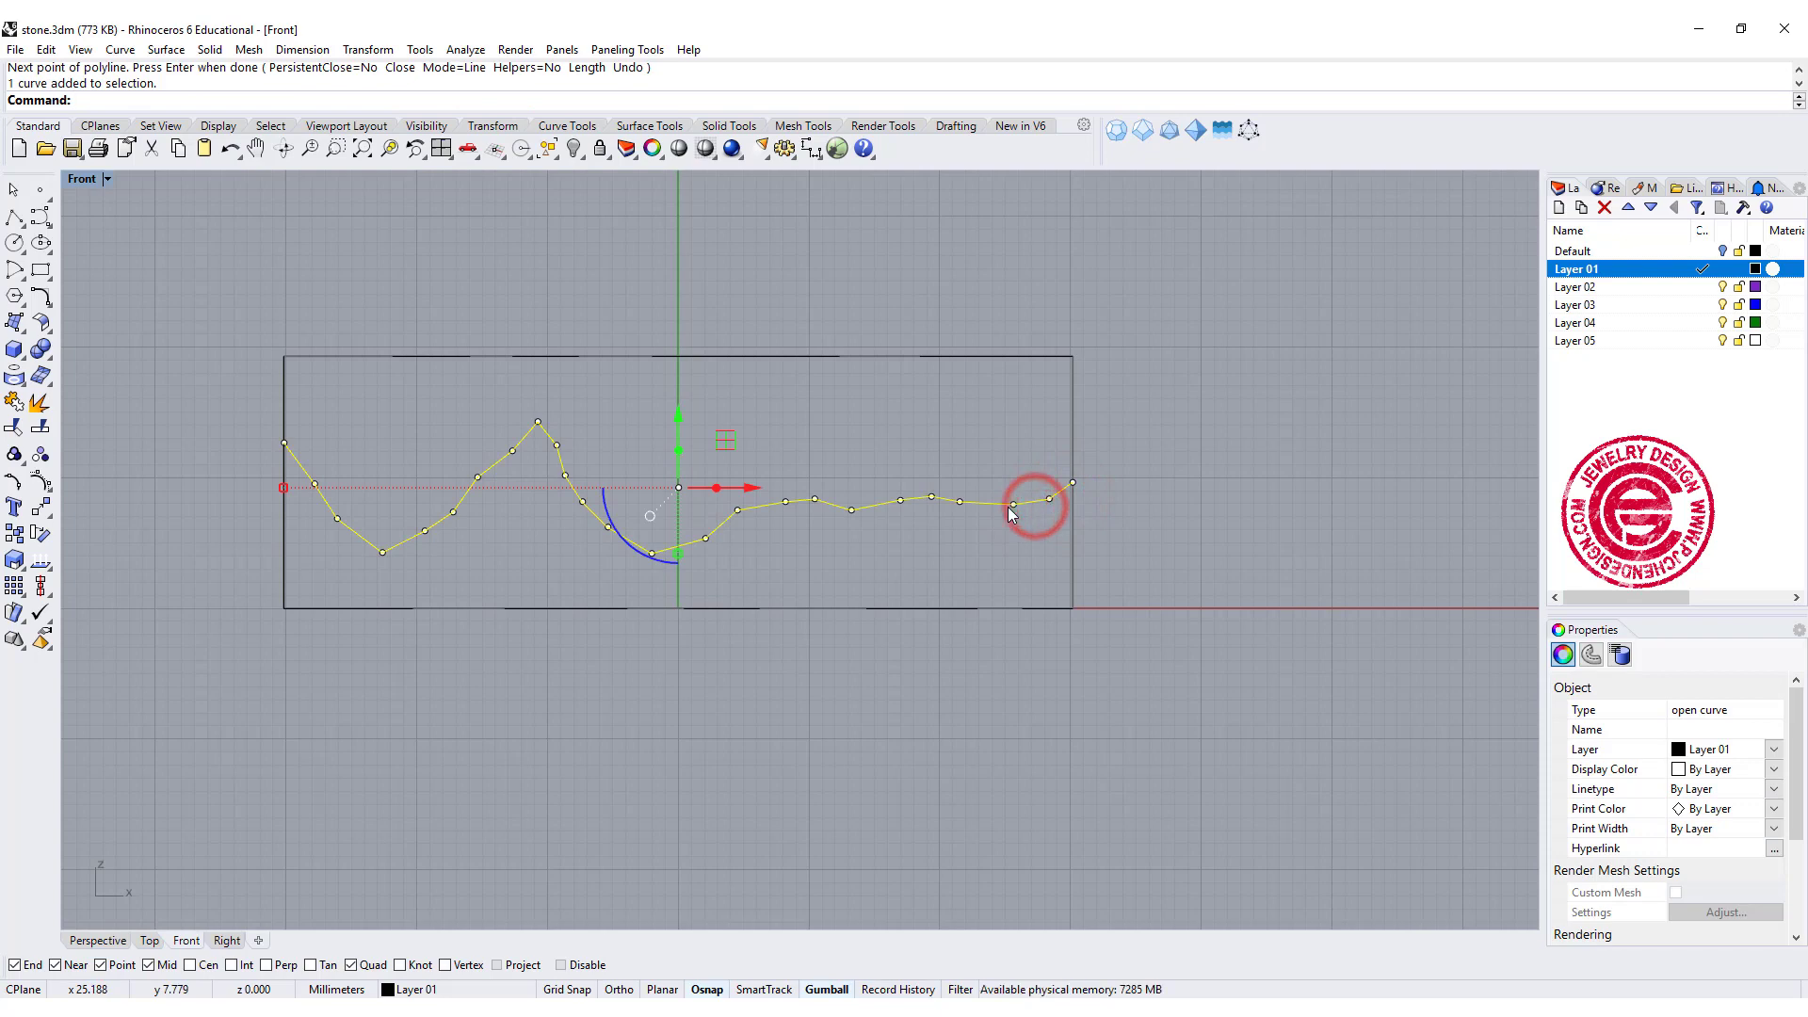
key("BackSpace")
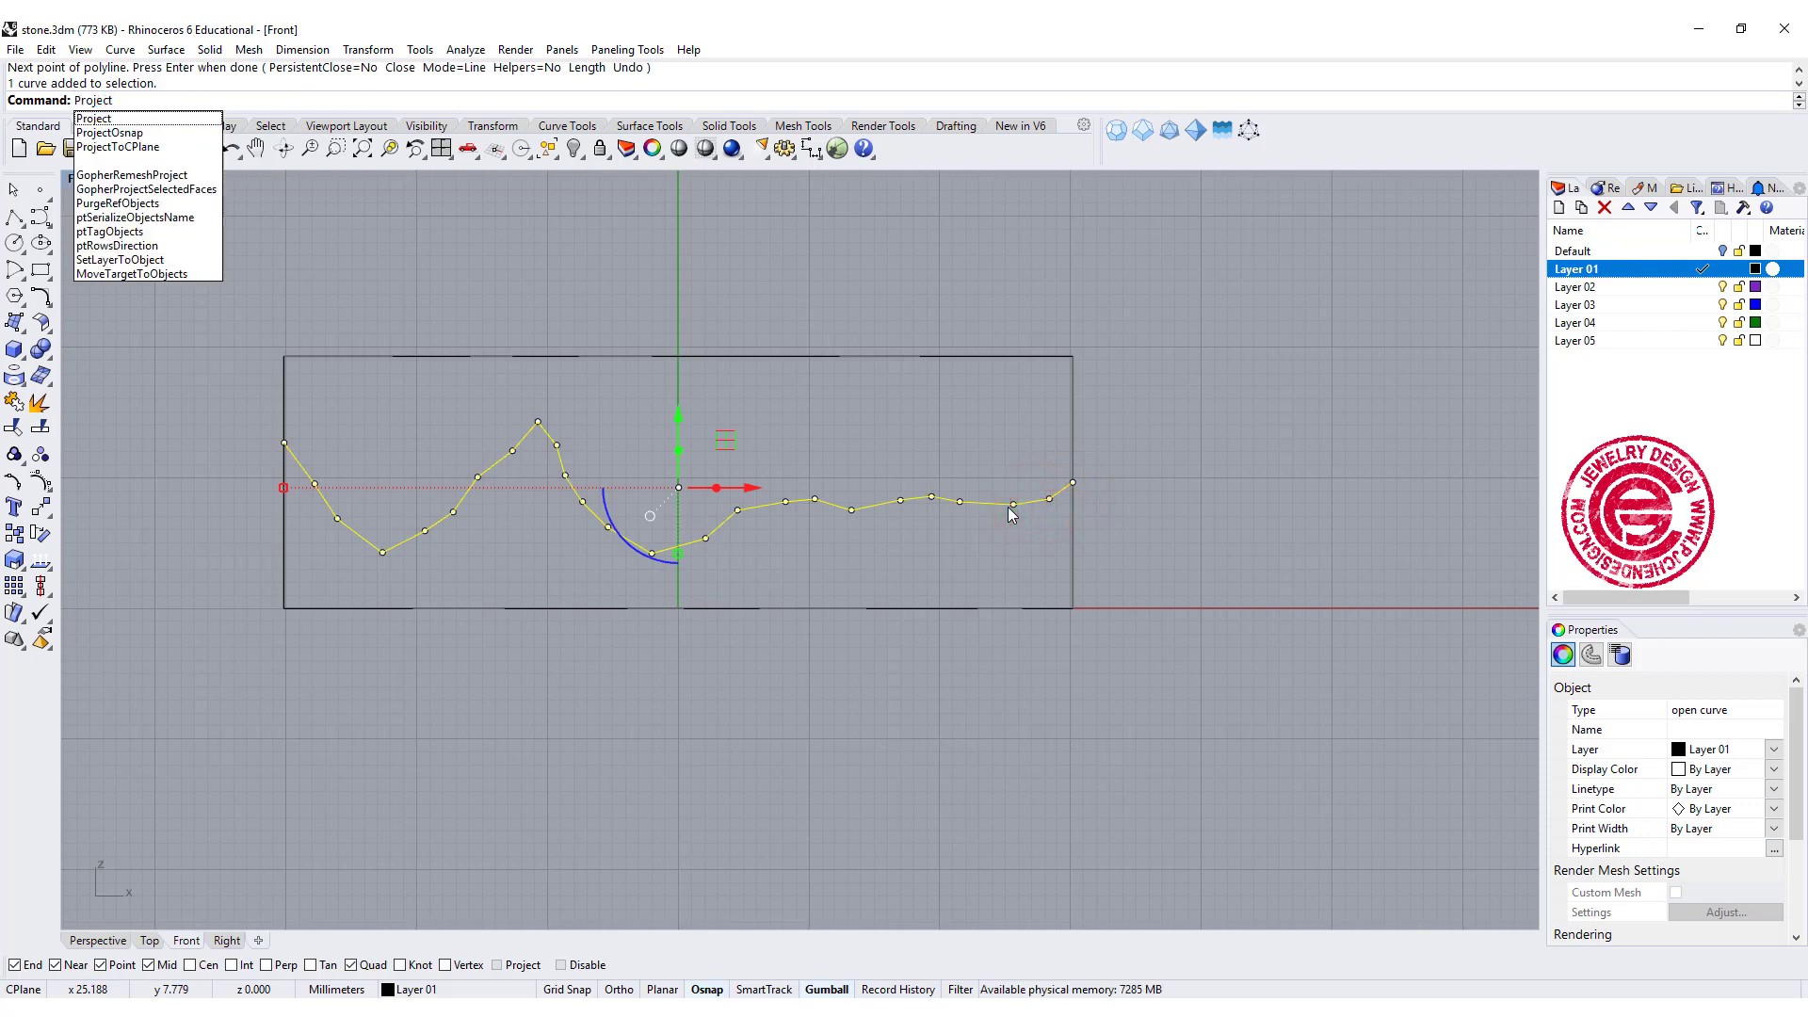
key("Down")
key("Down")
key("Return")
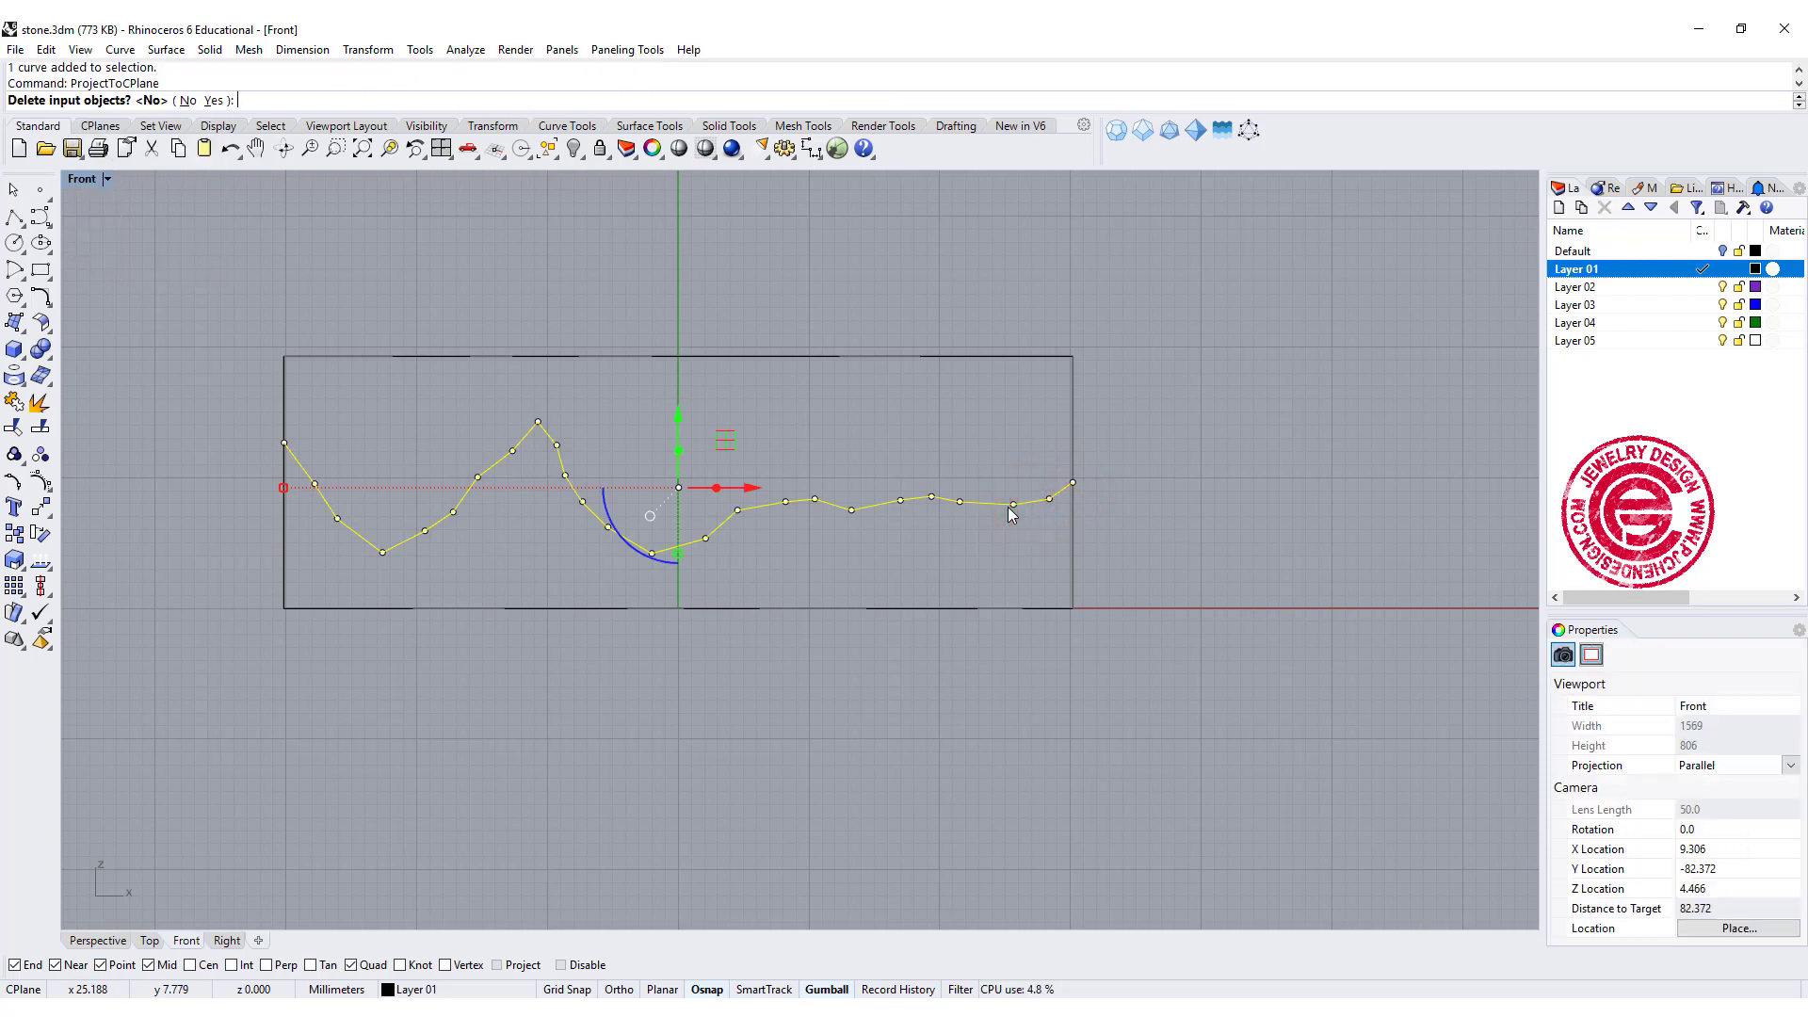
left_click(216, 101)
left_click(274, 275)
- Move the flattened jagged polyline forward from the middle of the box to its front face
left_click(70, 179)
left_click(70, 180)
right_click_drag(1249, 319, 1195, 318)
left_click(1195, 297)
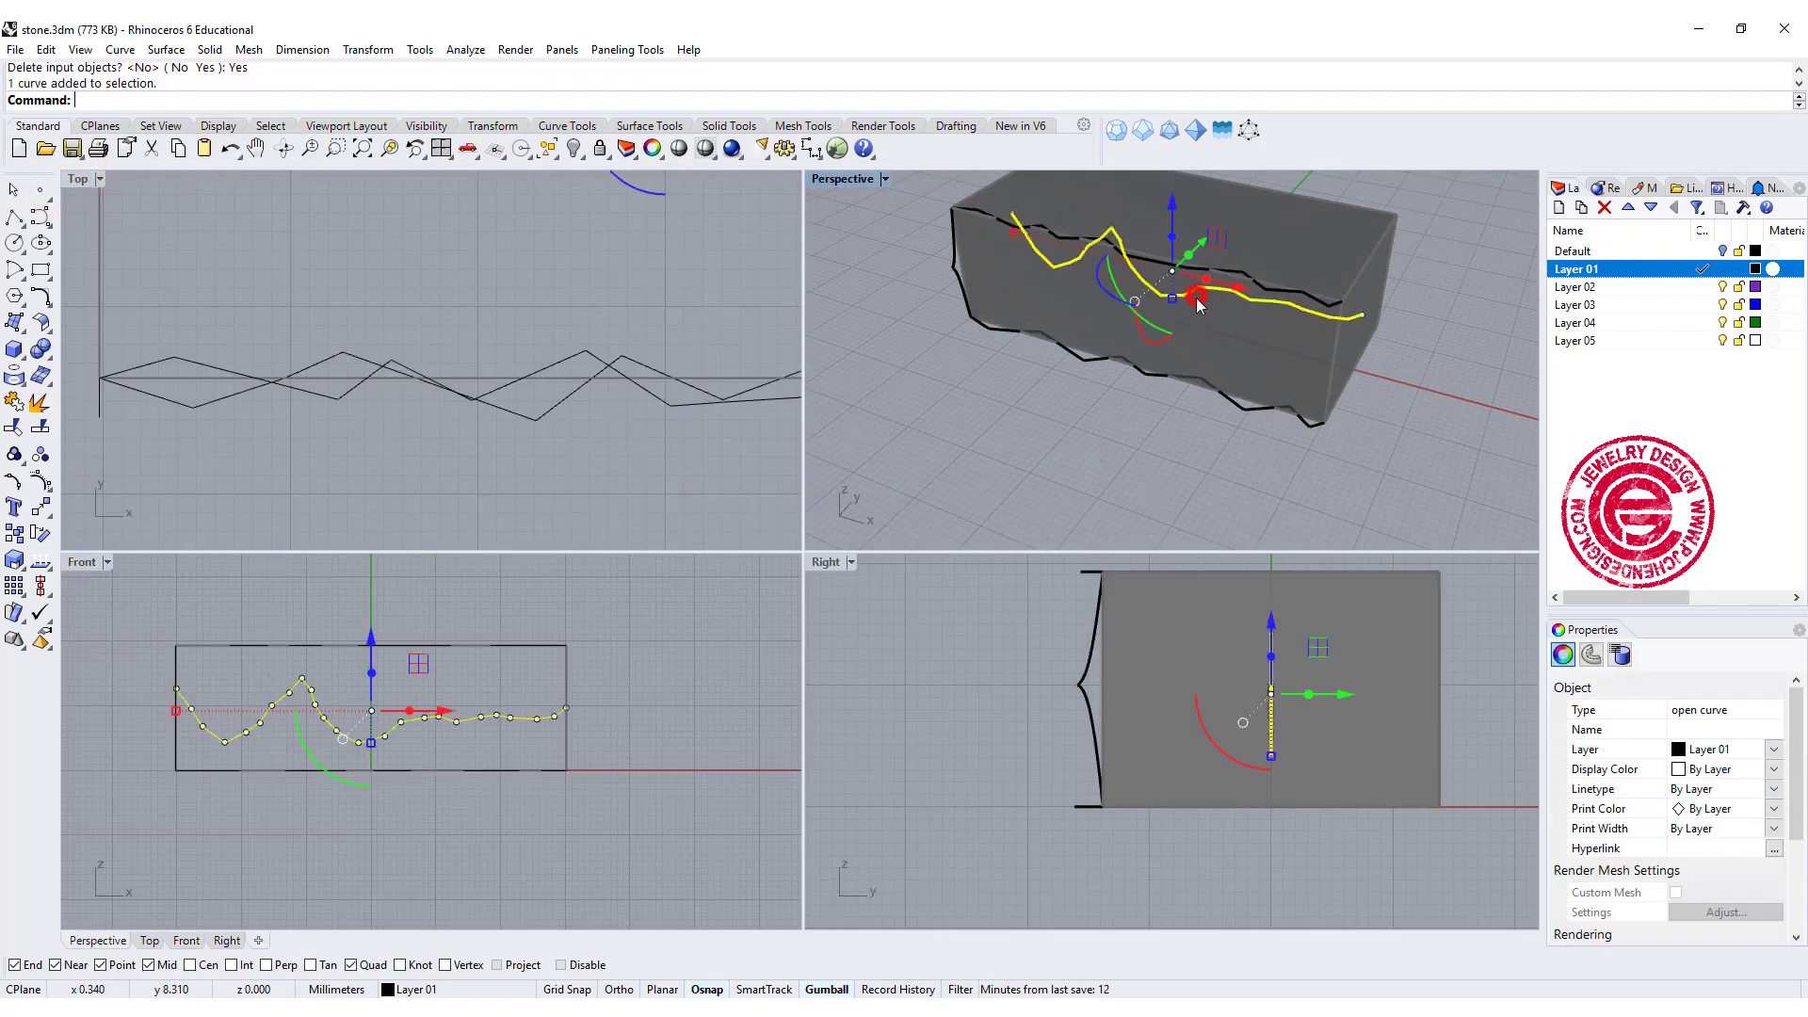
left_click_drag(1350, 698, 1177, 706)
left_click(1123, 445)
- Split the pointed profile curve at a point level with the left end of the jagged polyline
scroll(1124, 446, "up", 10)
right_click_drag(1175, 300, 1110, 303)
scroll(1121, 334, "down", 2)
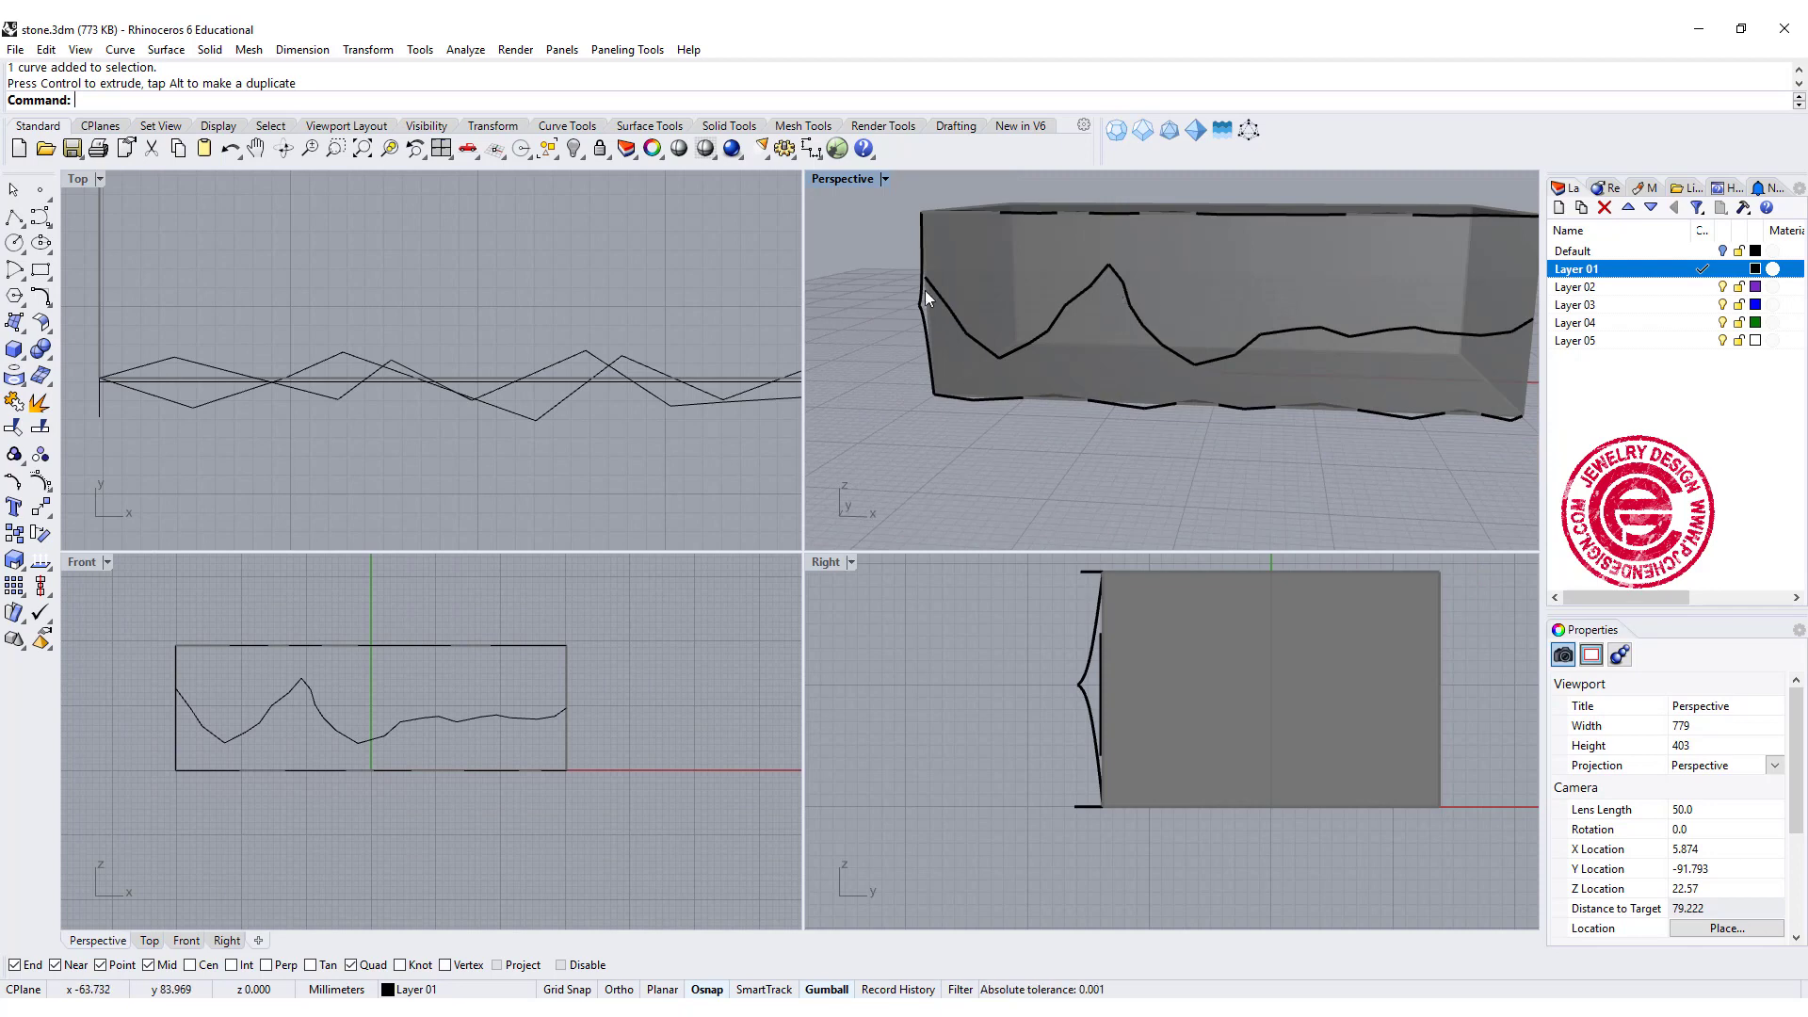
scroll(985, 292, "up", 2)
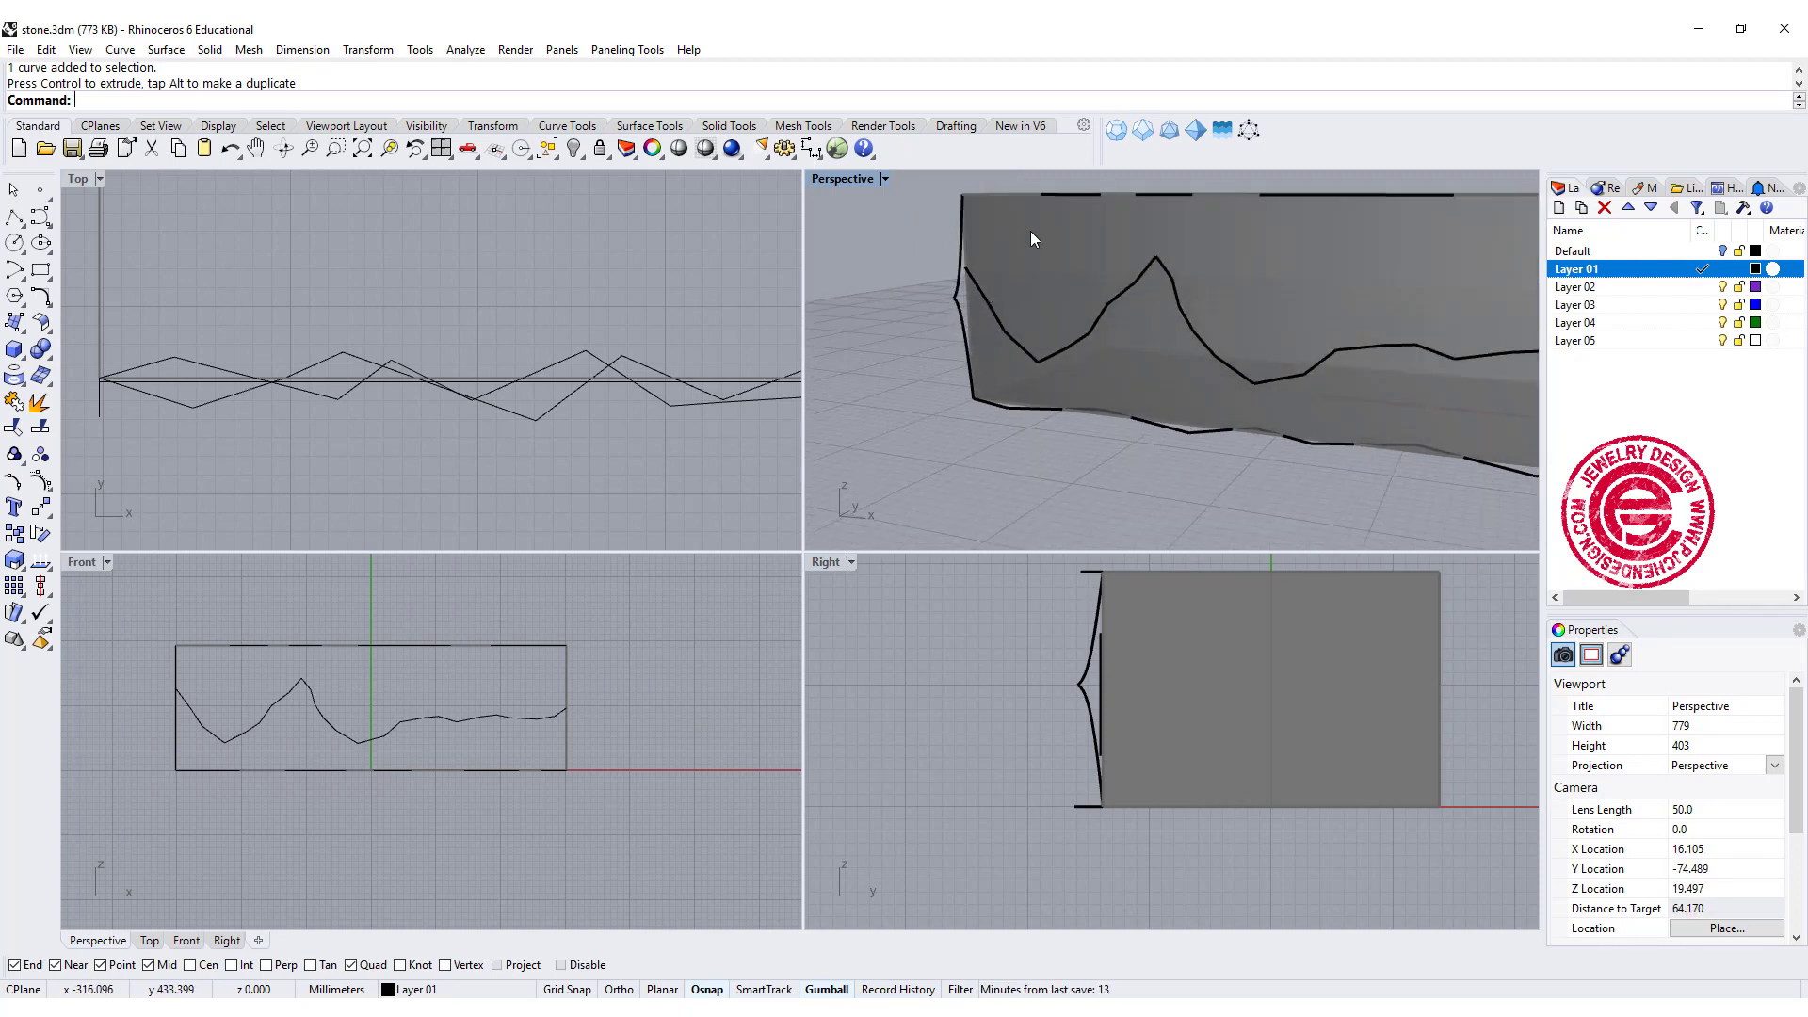
scroll(944, 278, "up", 3)
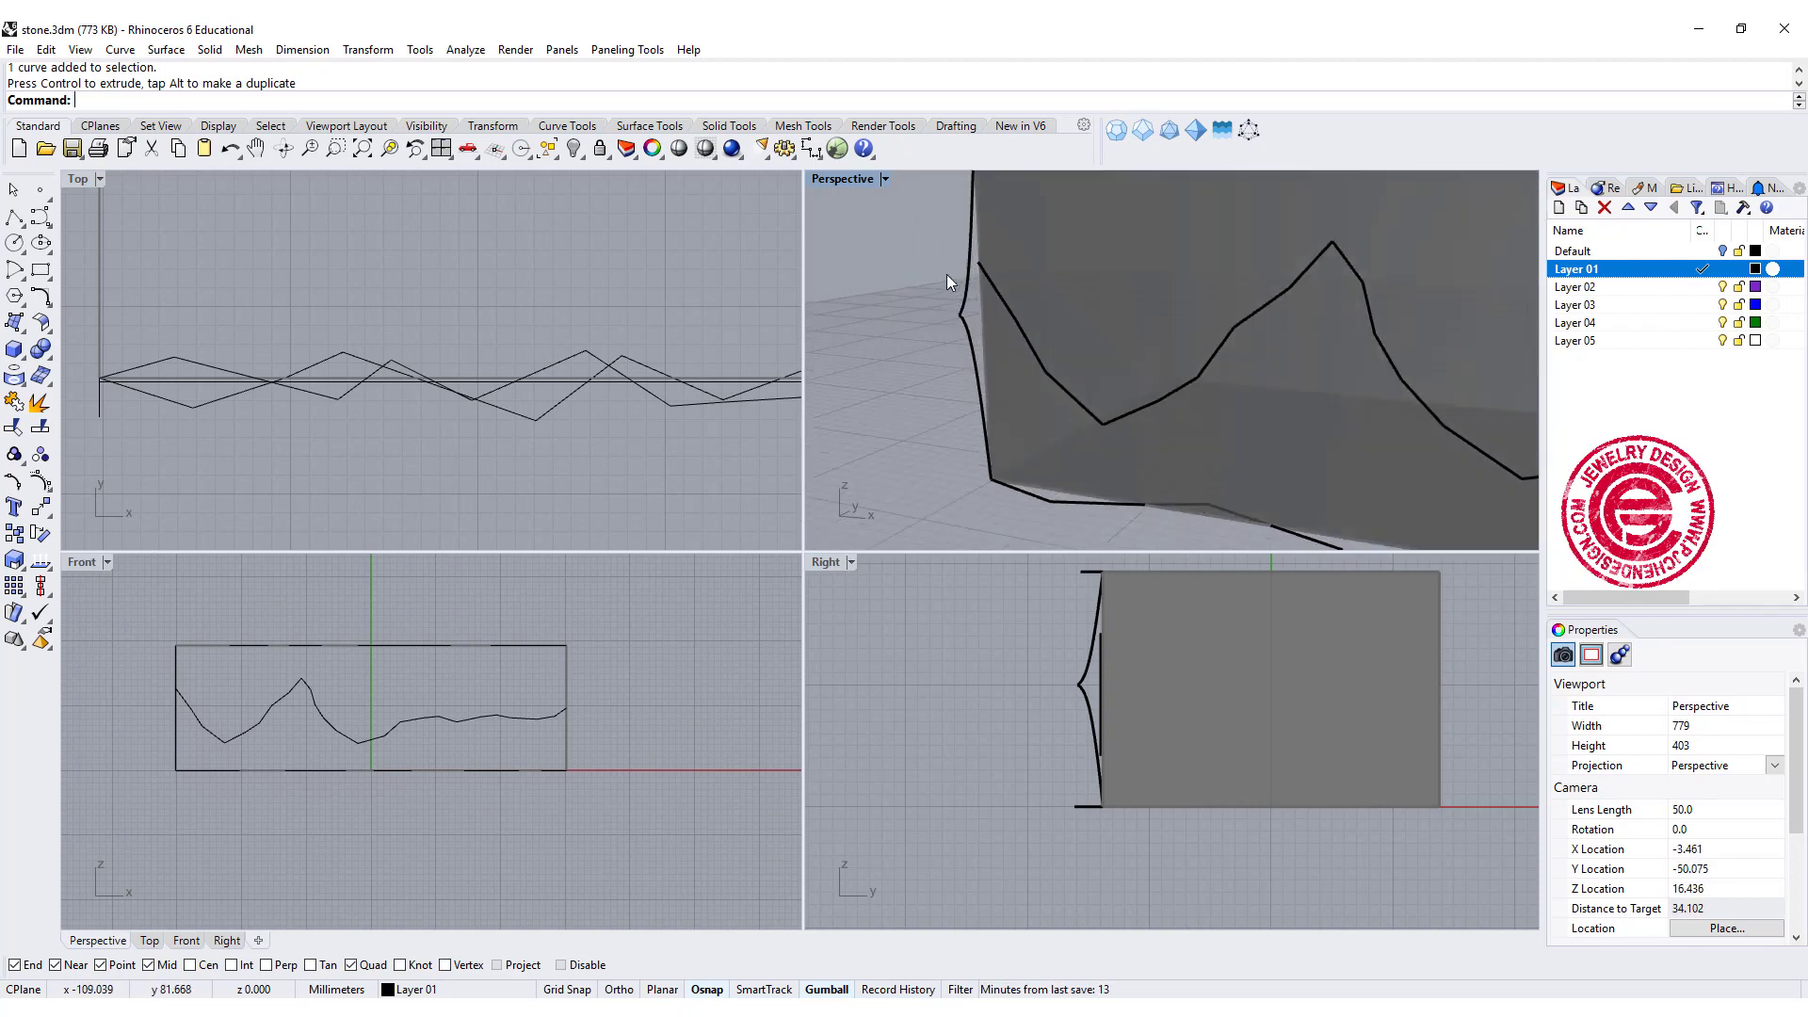
left_click(969, 325)
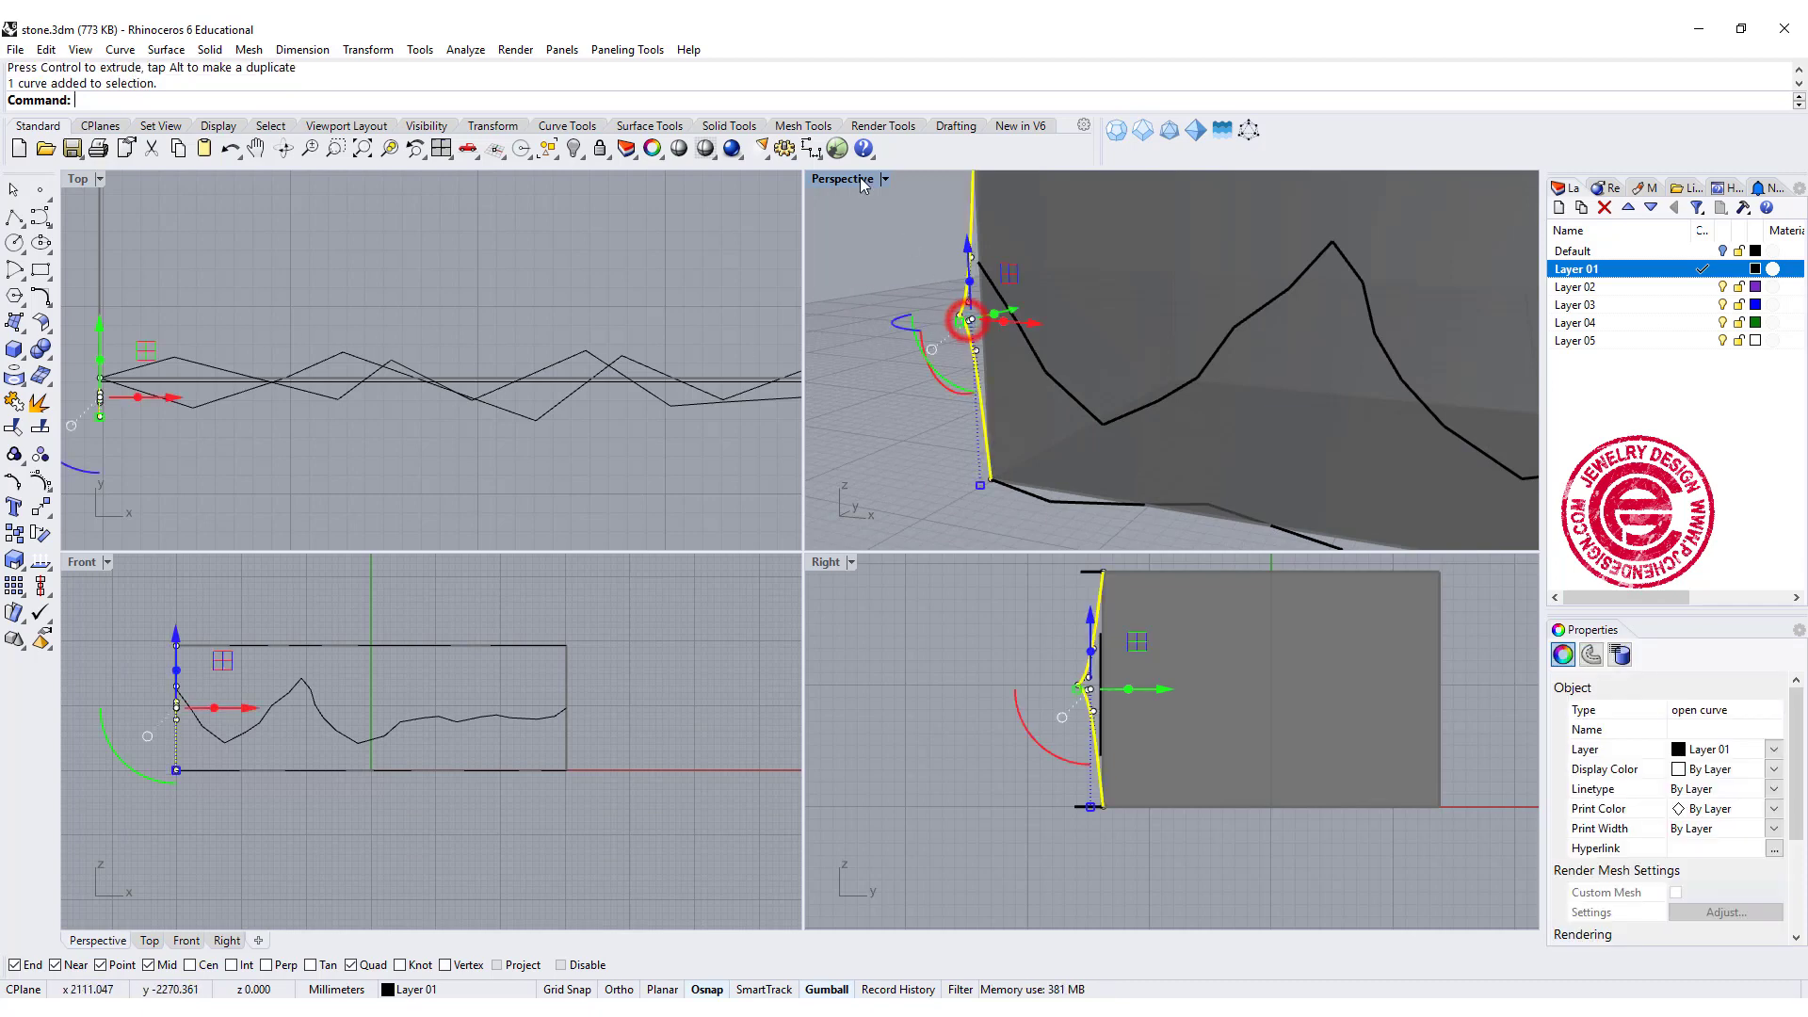
double_click(844, 179)
scroll(819, 449, "up", 1)
scroll(450, 466, "down", 1)
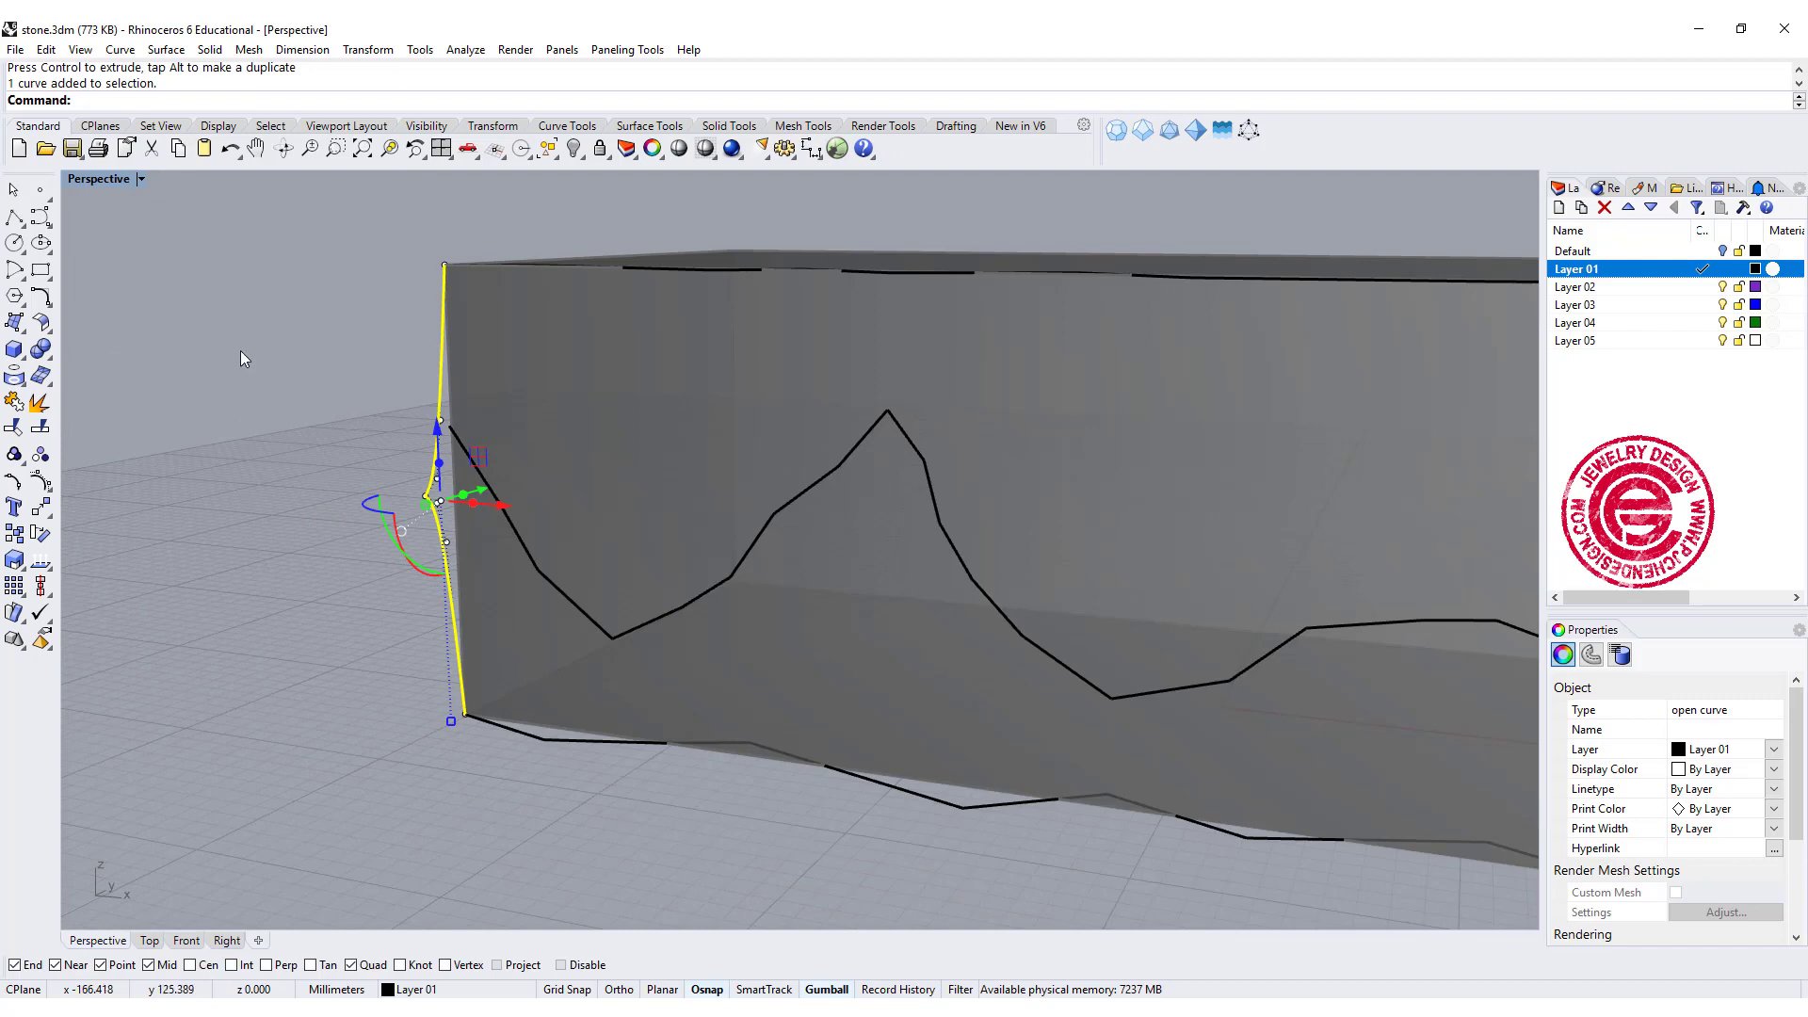
left_click(40, 431)
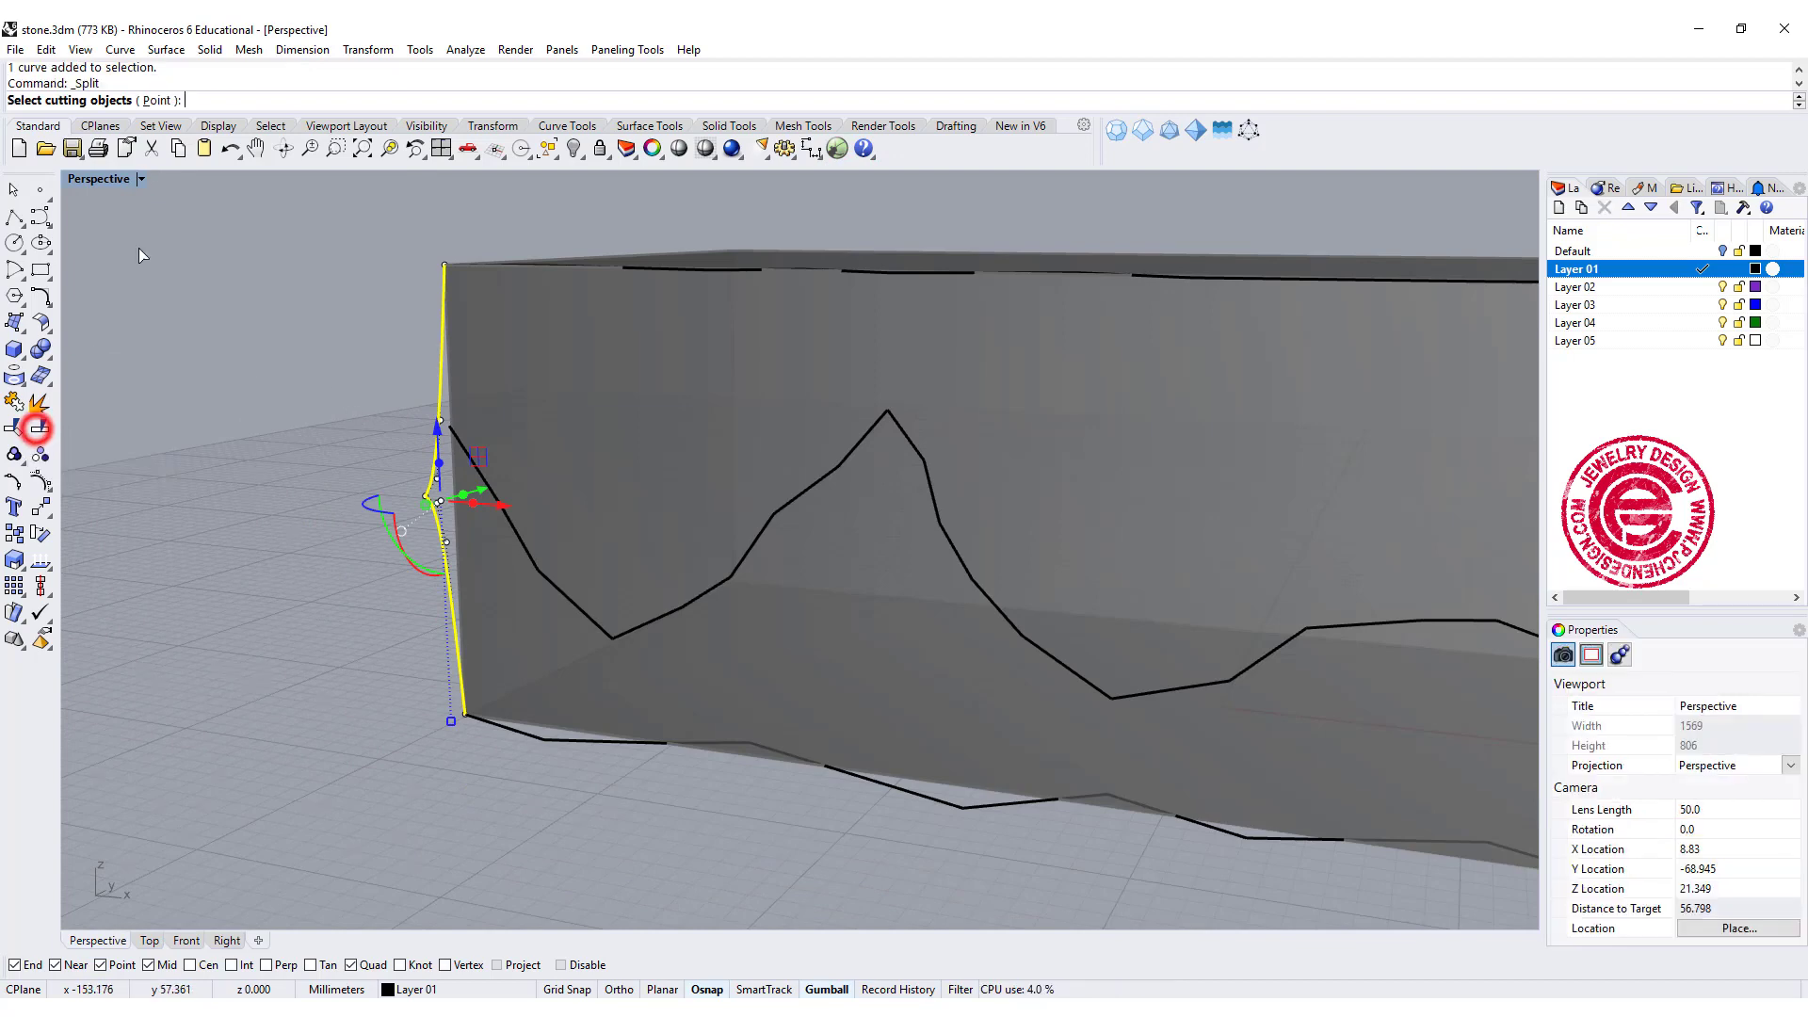
left_click(149, 83)
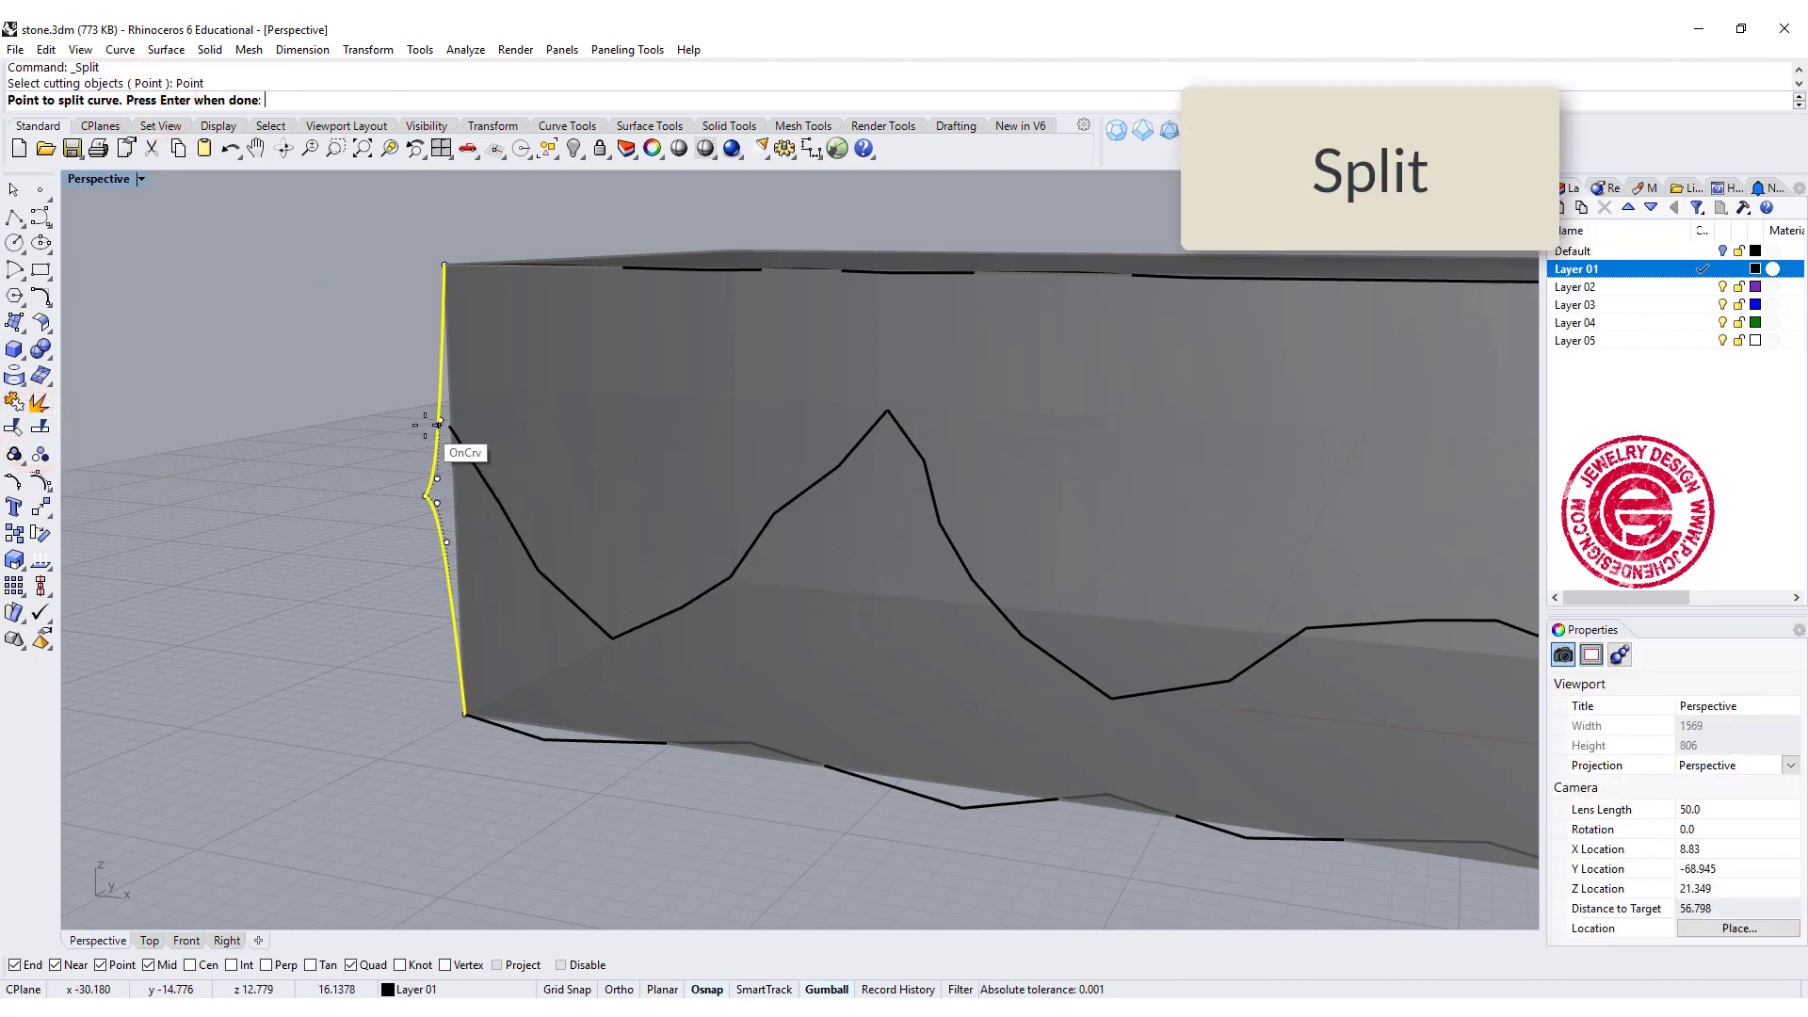
left_click(438, 425)
right_click(330, 484)
left_click(426, 484)
left_click(437, 391)
- Undo the last gumball move and check the jagged ridge in the reference photo IMG_4004.PNG
right_click_drag(397, 525, 671, 540)
key("ctrl+z")
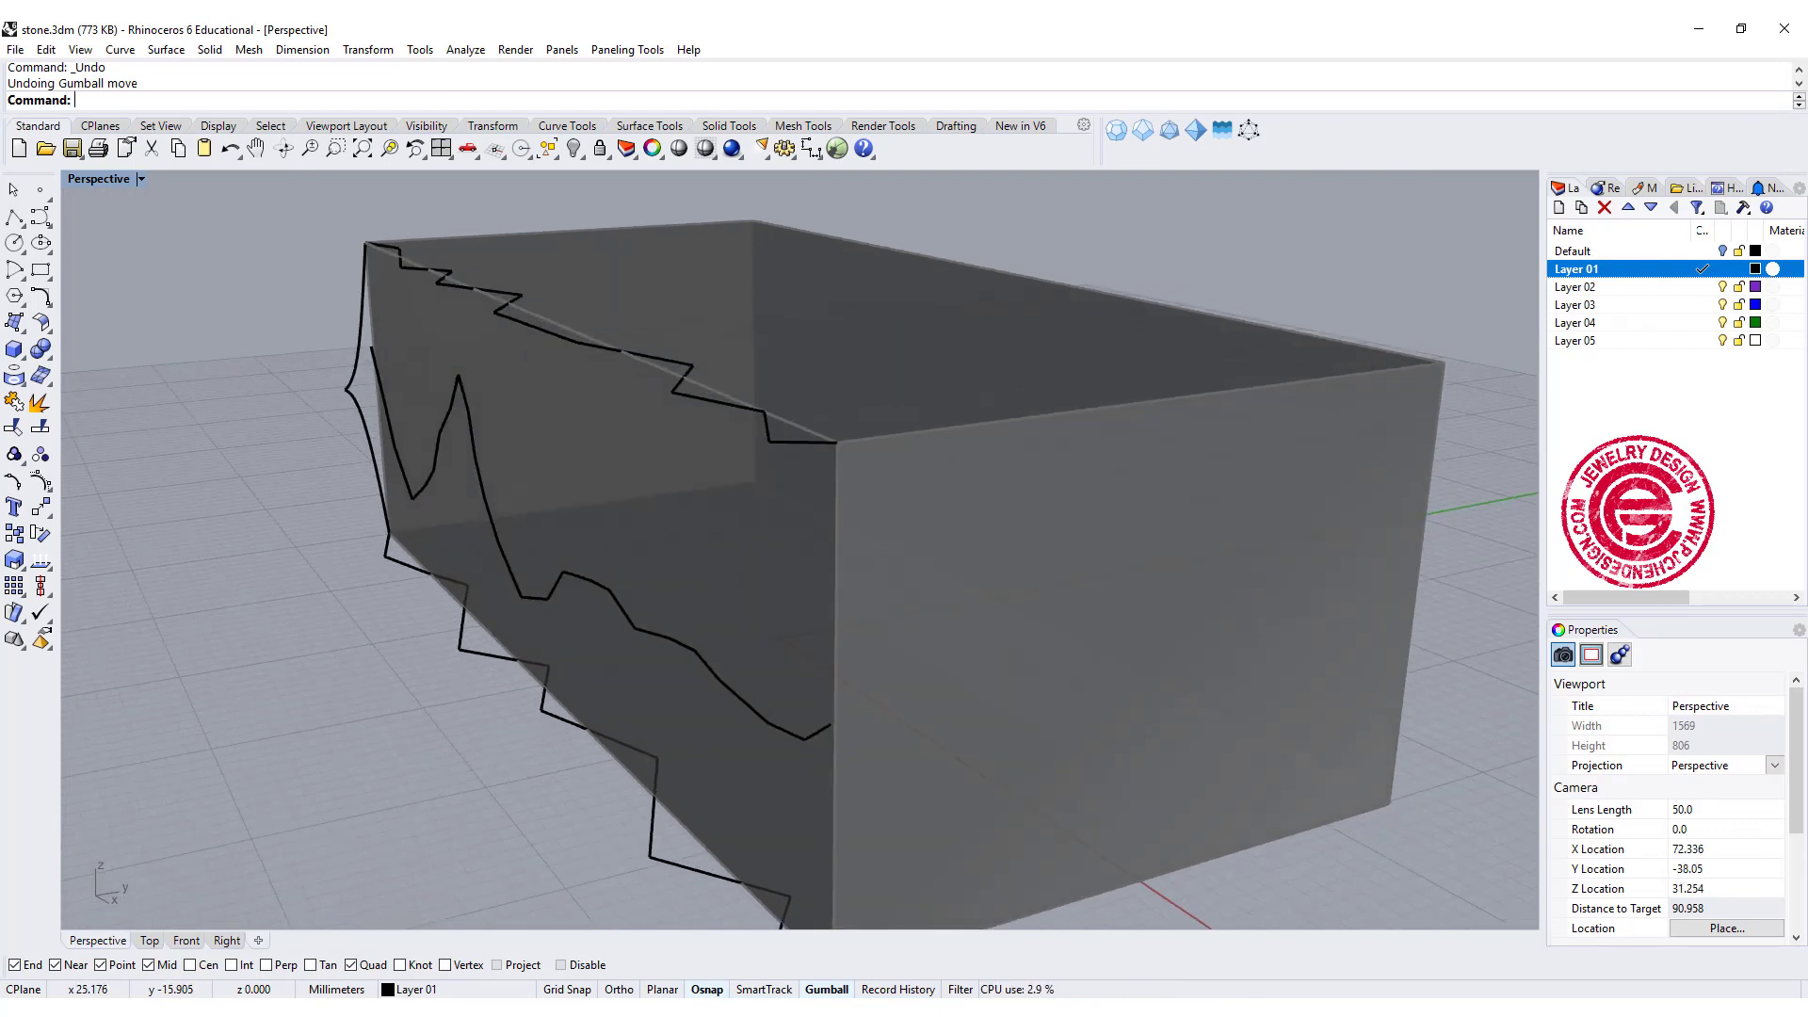
key("alt+Tab")
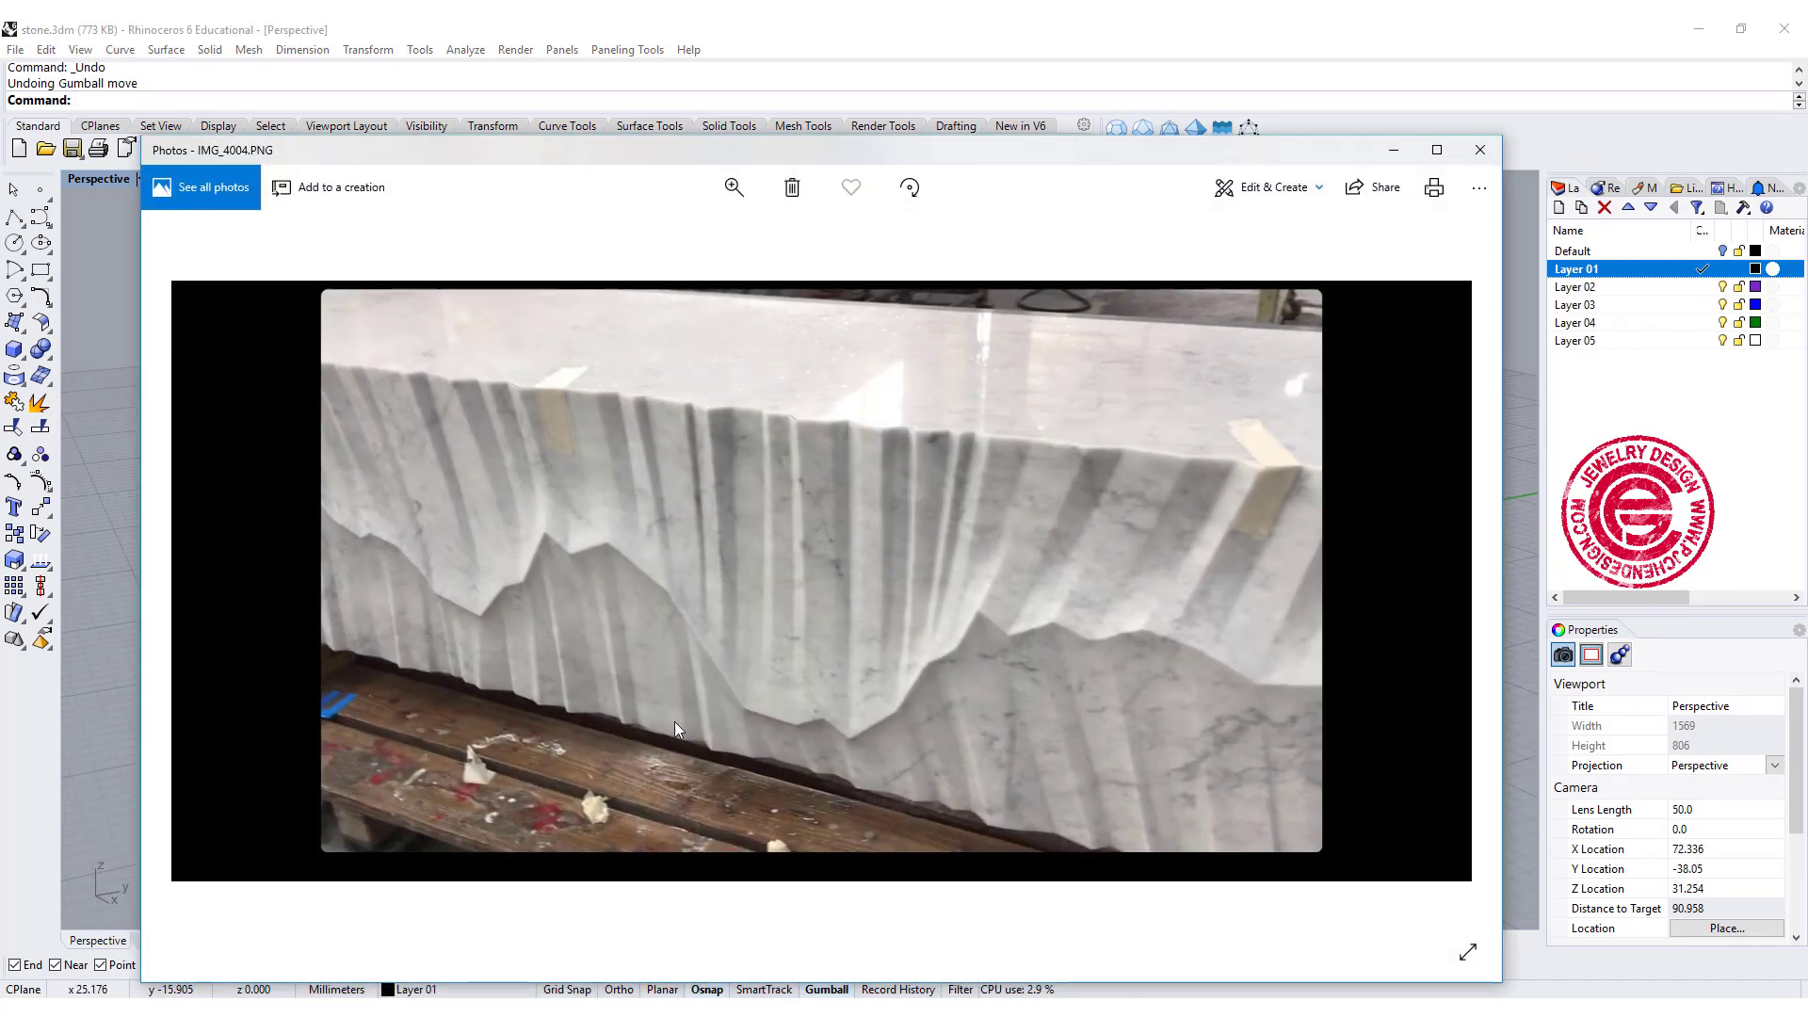
key("alt+Tab")
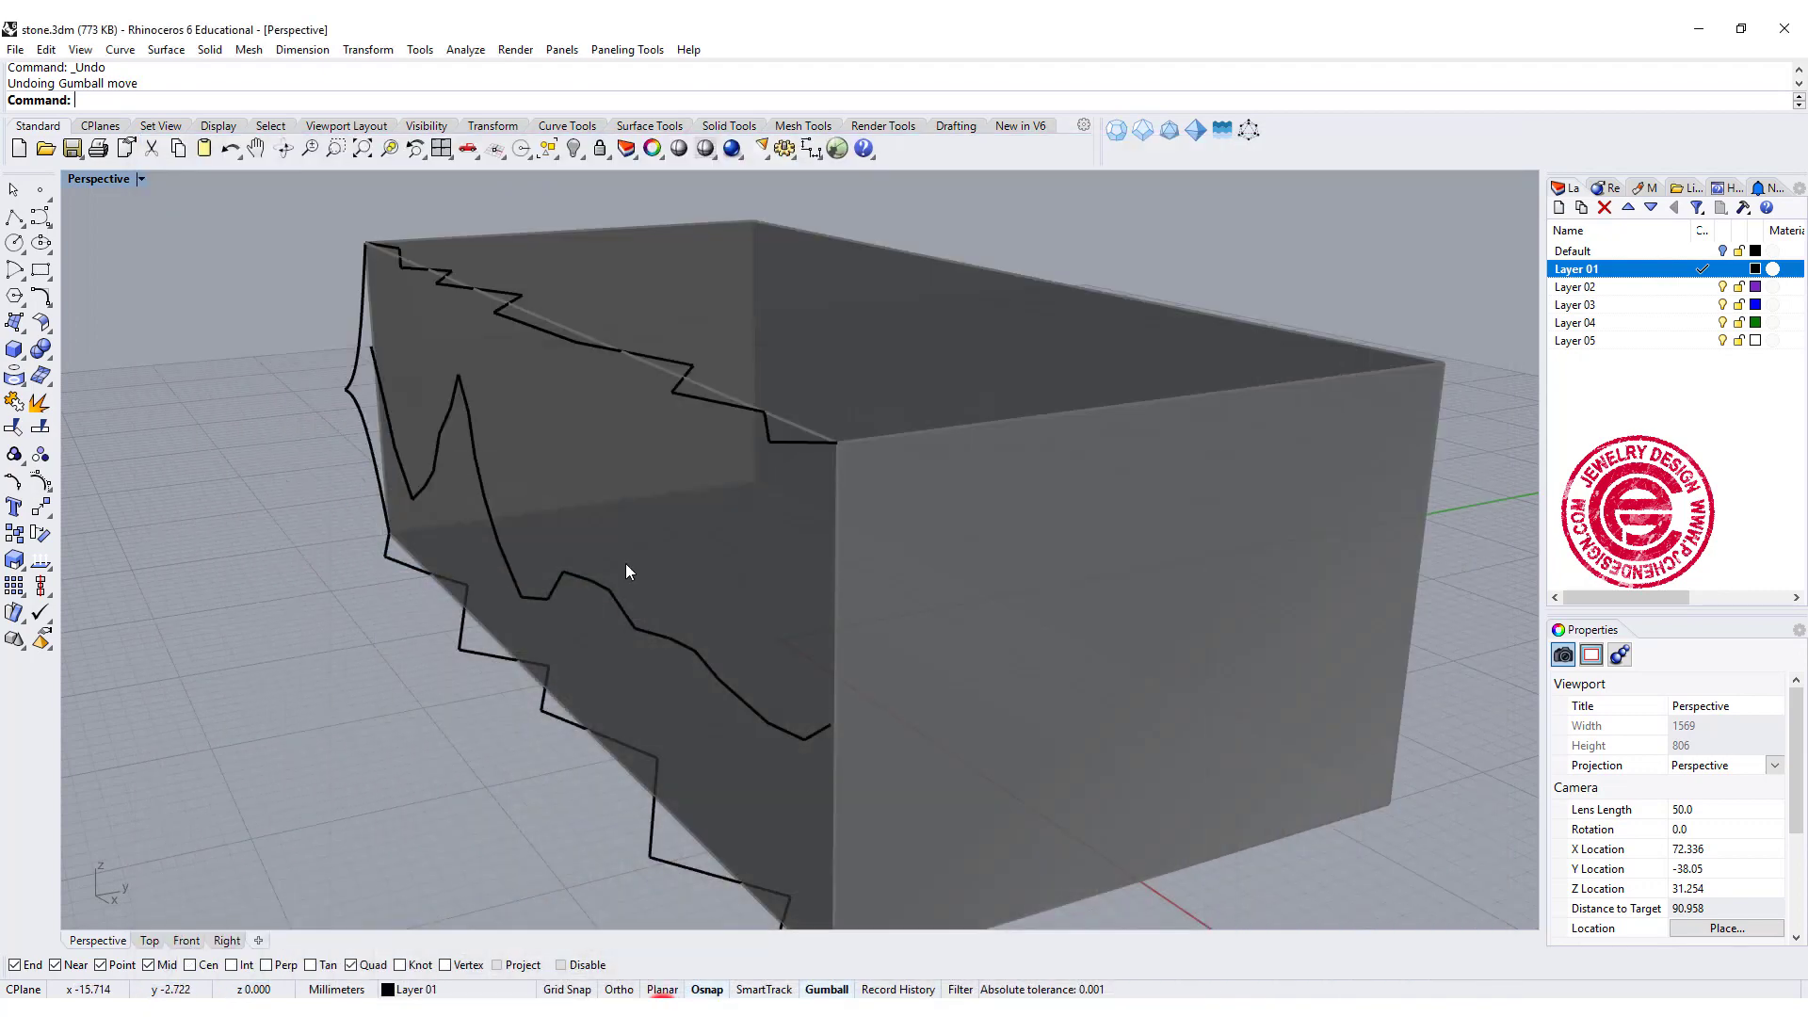
- Move the jagged middle polyline slightly outward from the box's front face
left_click(616, 603)
left_click_drag(591, 510, 569, 513)
key("Escape")
right_click_drag(261, 602, 686, 584)
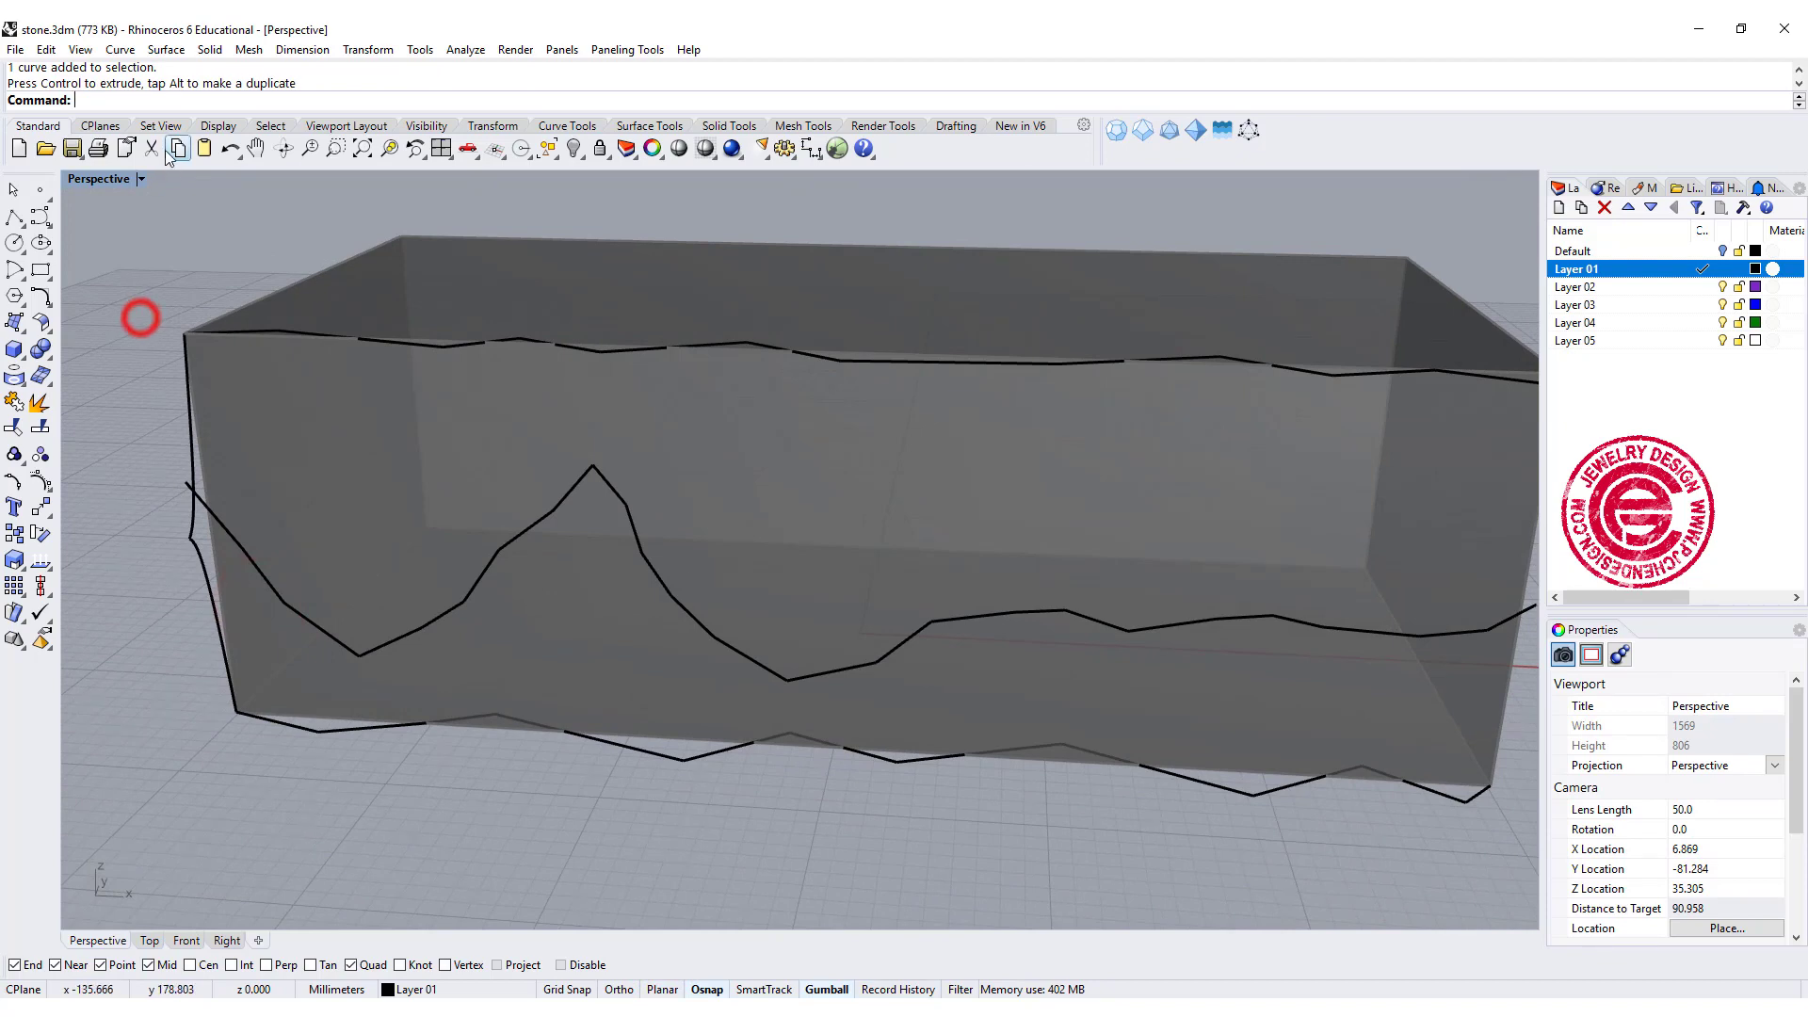
- Sweep the upper profile piece along the top zigzag and the jagged middle polyline with Sweep 2 Rails
left_click(157, 51)
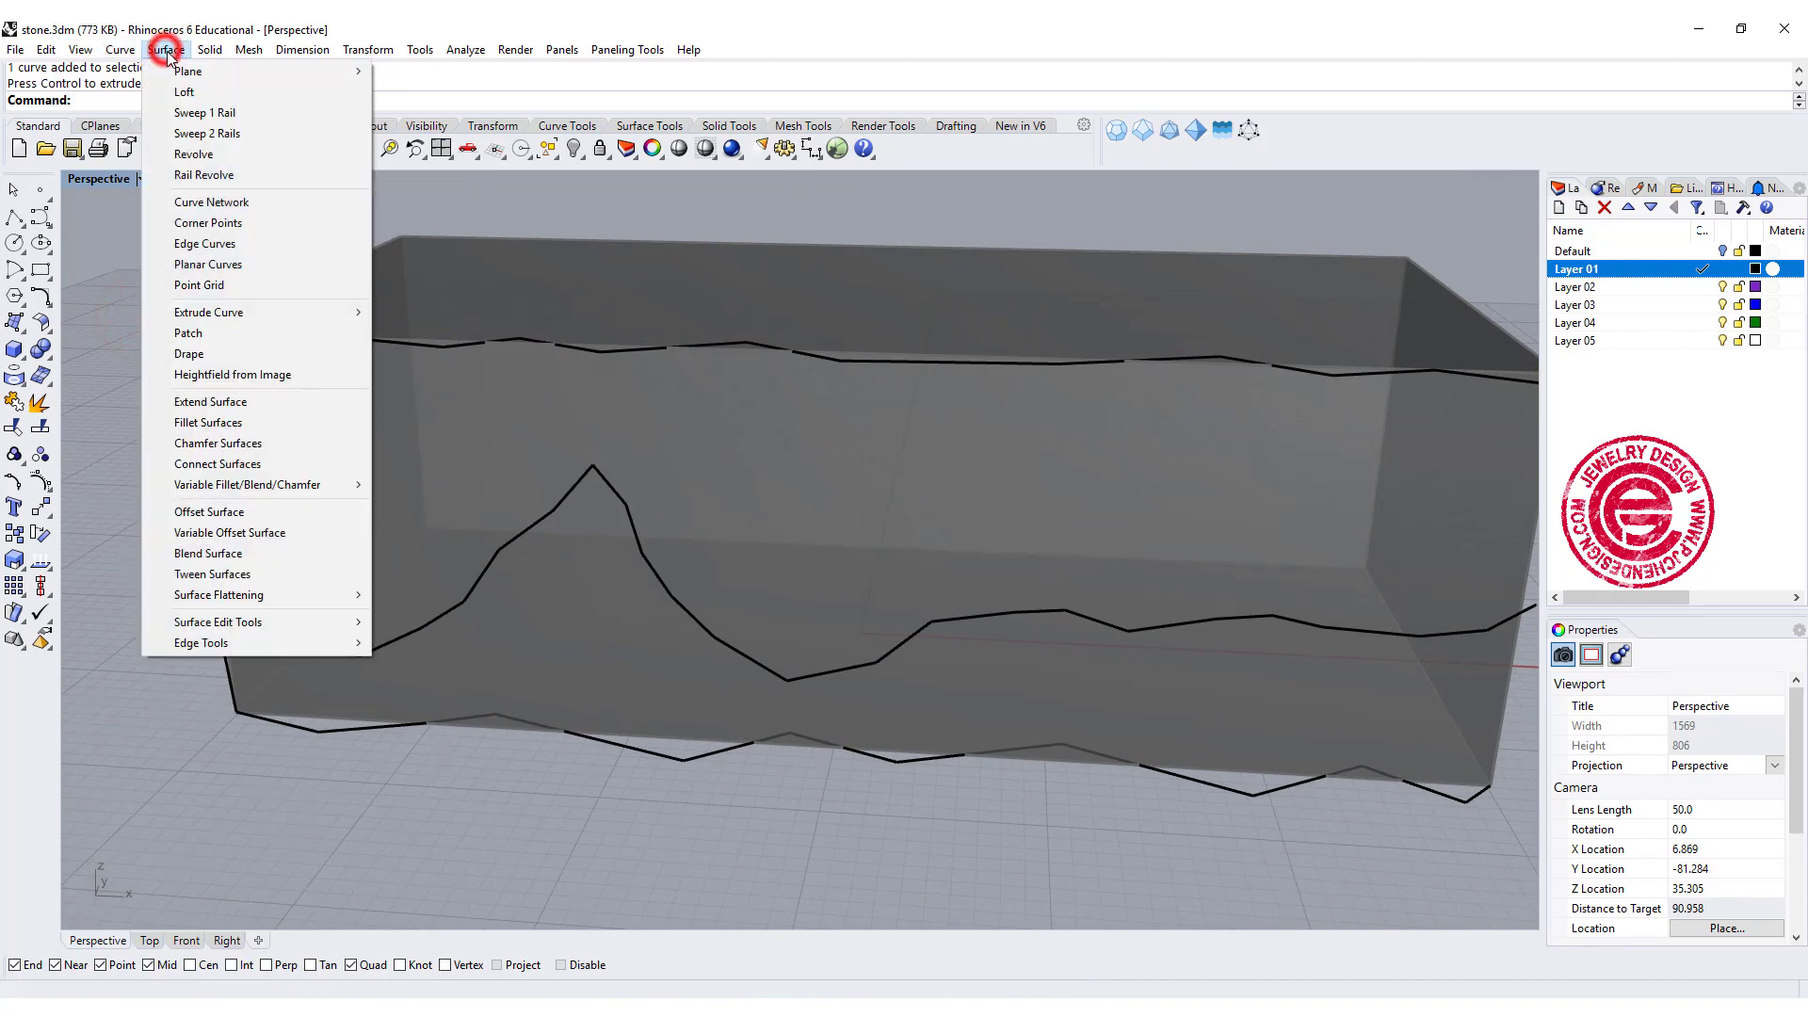
left_click(191, 130)
left_click(301, 333)
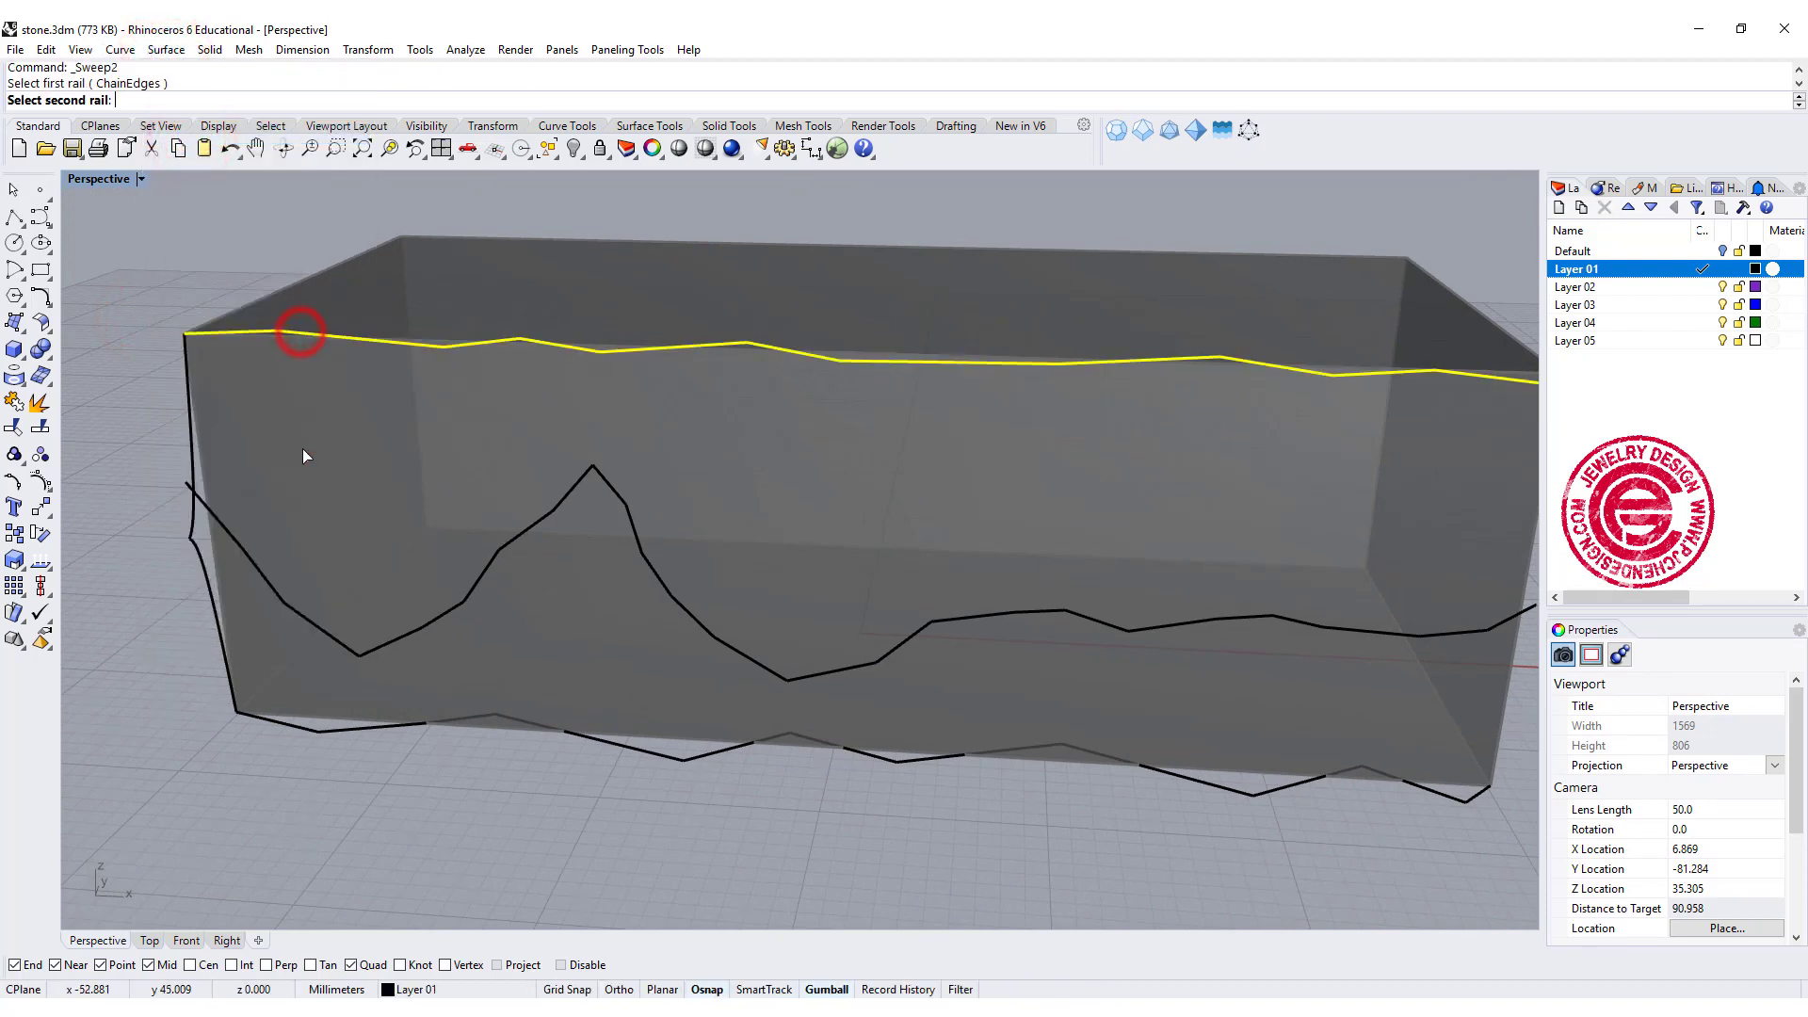
left_click(278, 595)
left_click(191, 458)
key("Return")
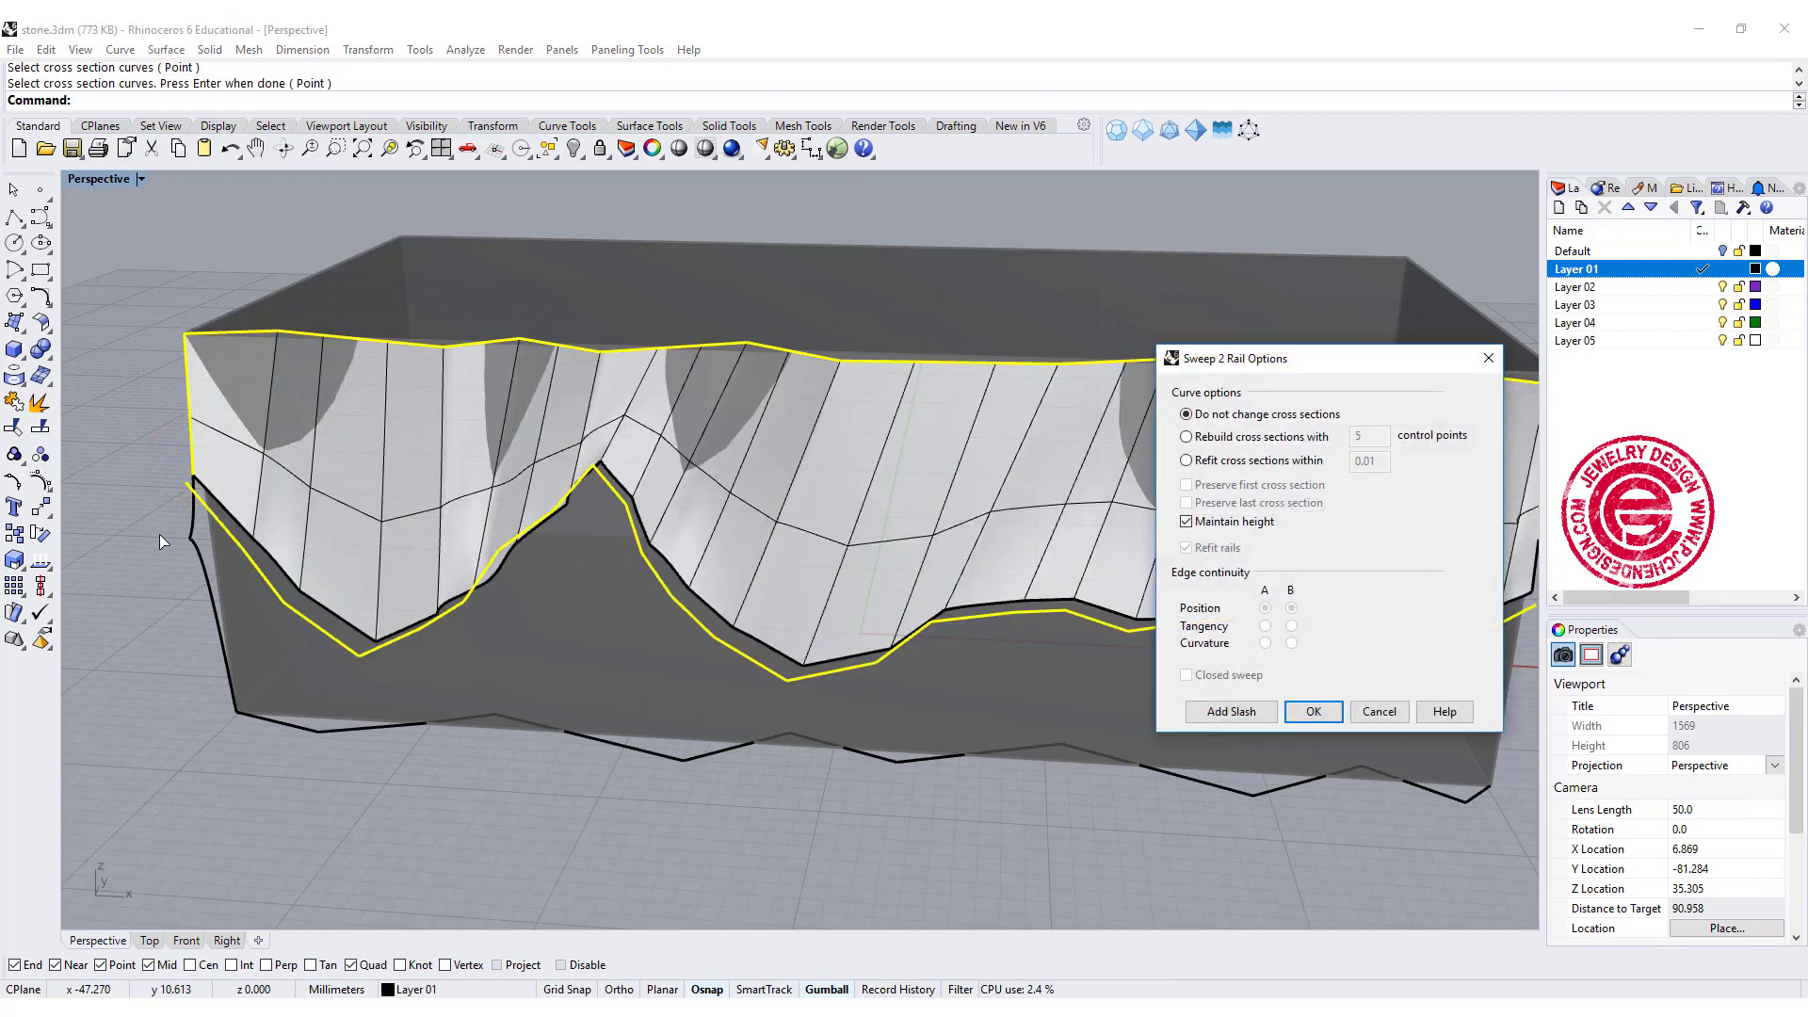
key("Return")
- Sweep the lower profile piece along the jagged middle polyline and the bottom zigzag with Sweep 2 Rails
right_click_drag(433, 546, 1318, 565)
key("Return")
left_click(240, 522)
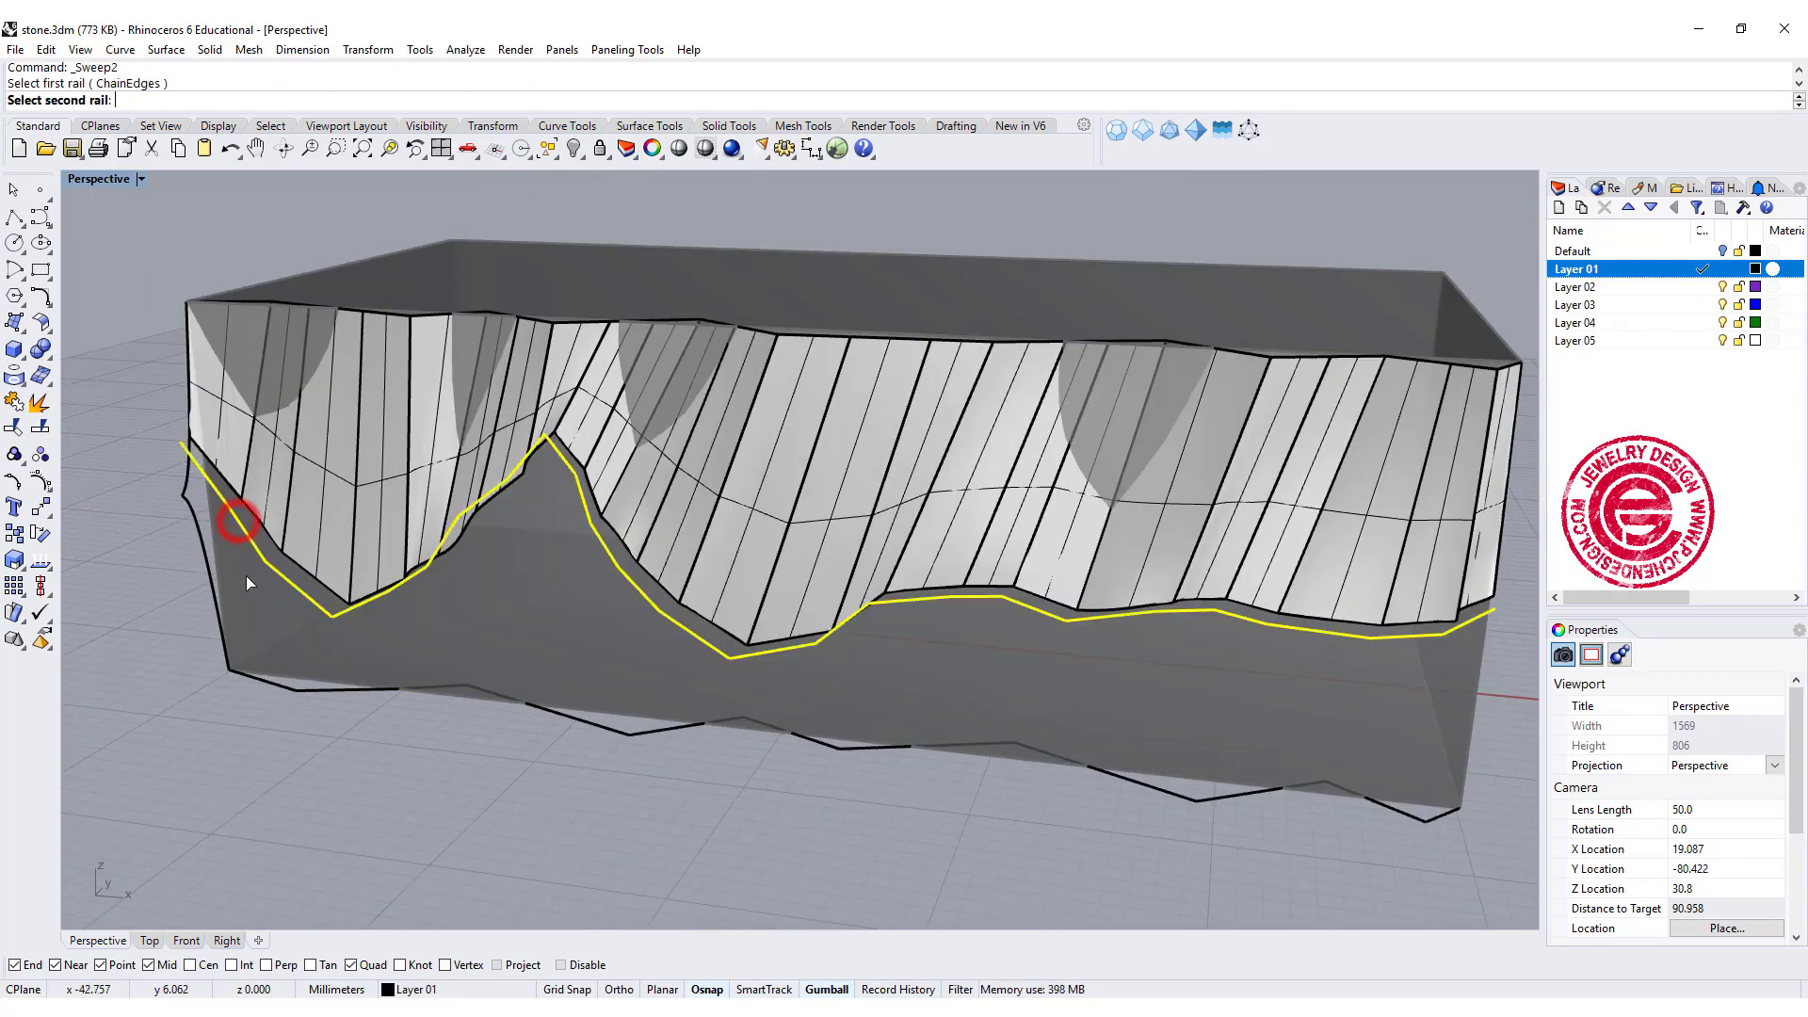
left_click(251, 678)
left_click(209, 604)
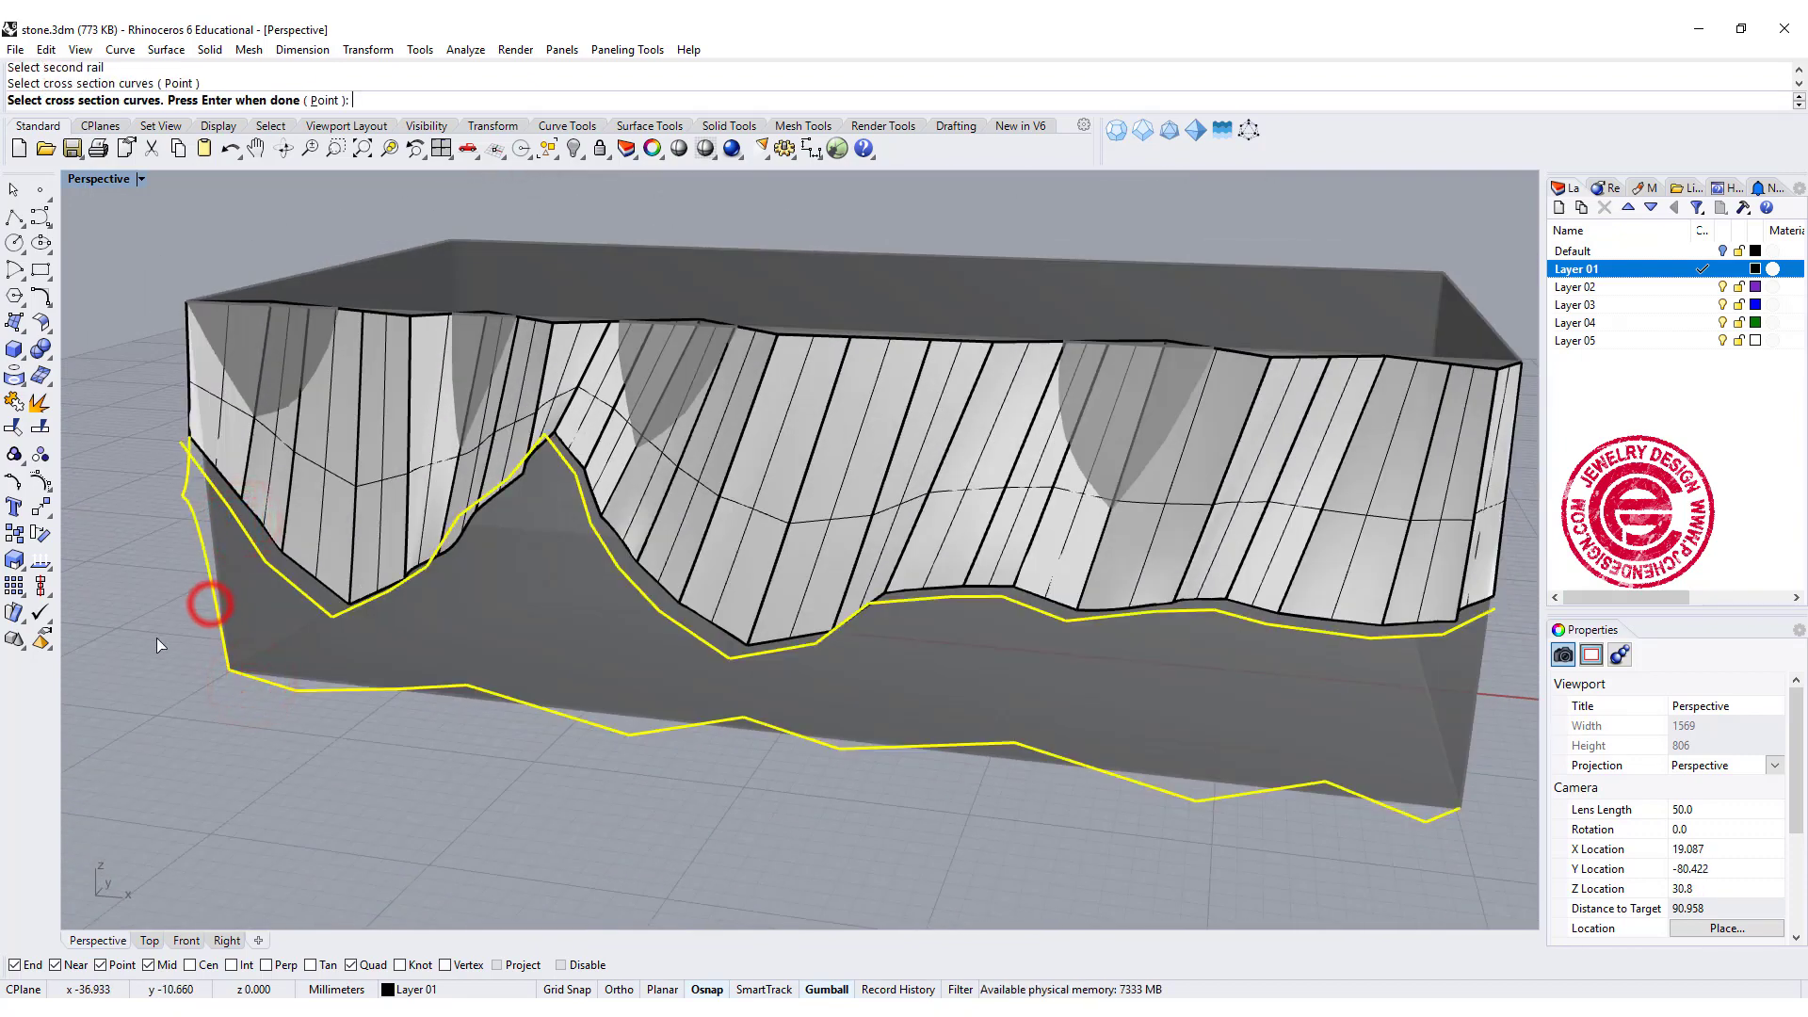
key("Return")
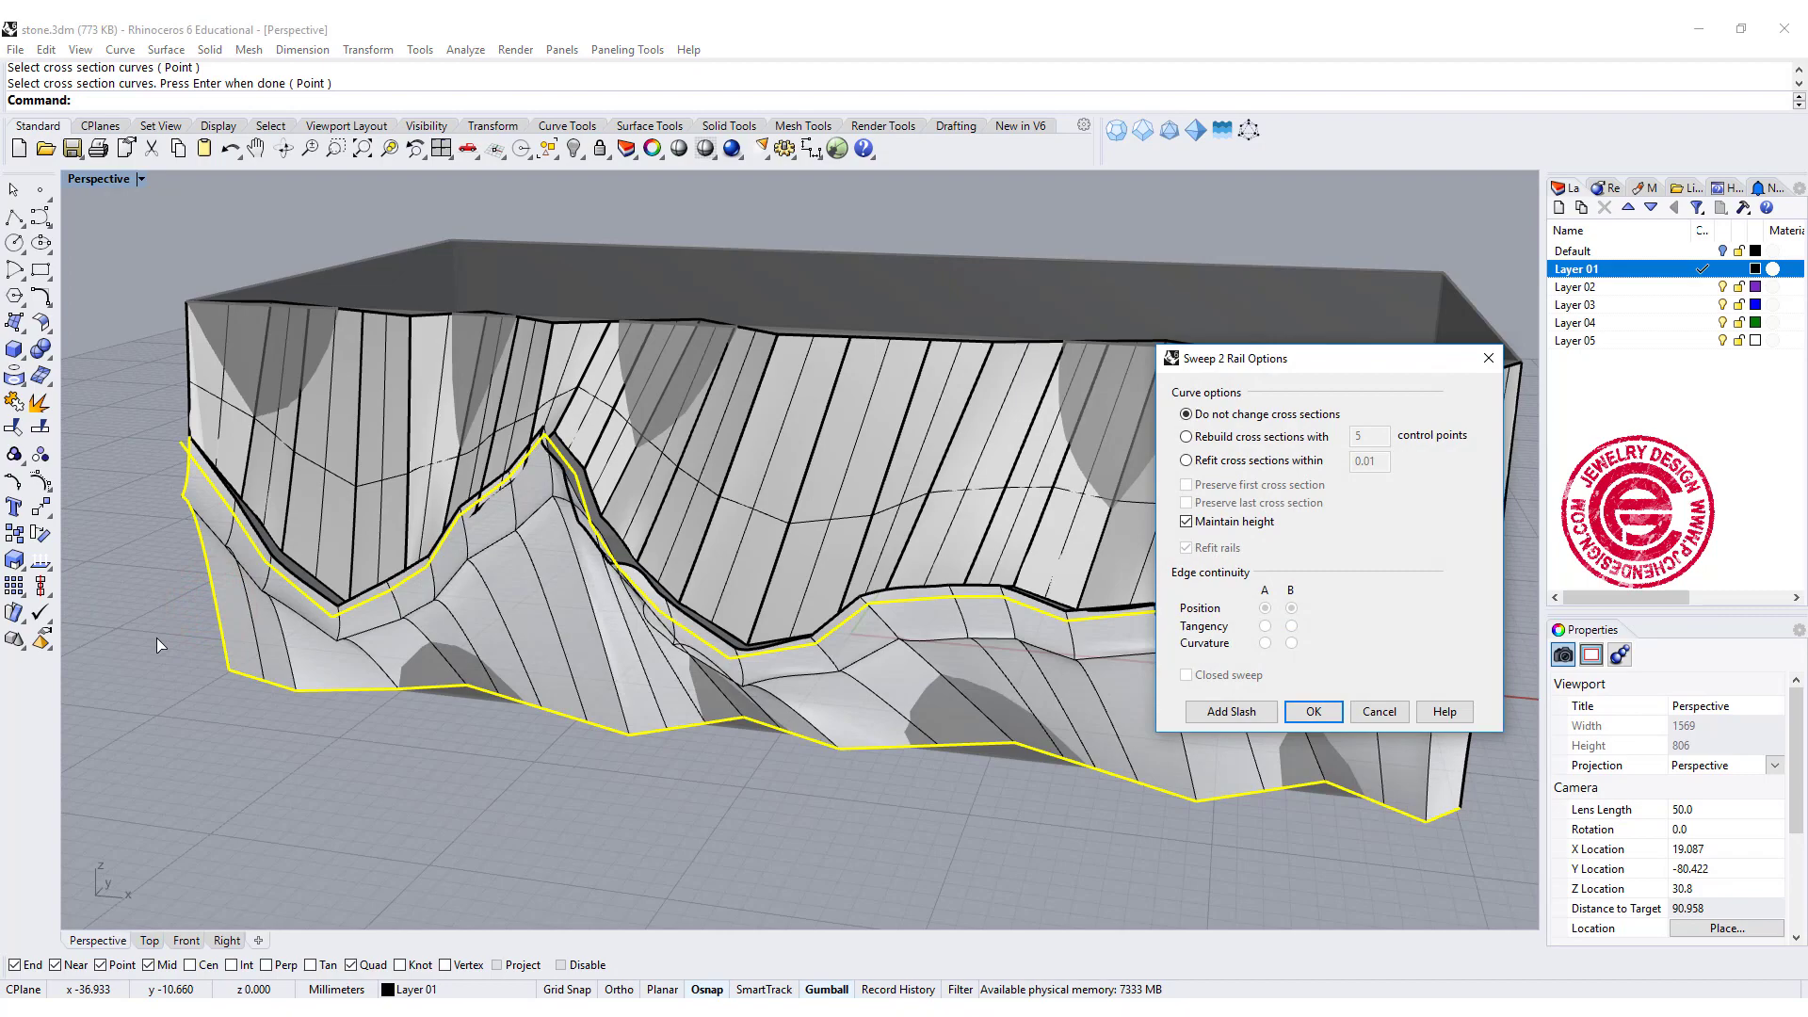
key("Return")
- Inspect the joint between the upper and lower swept surfaces along the jagged ridge, and undo the lower sweep
right_click_drag(603, 589, 703, 597)
scroll(202, 472, "up", 3)
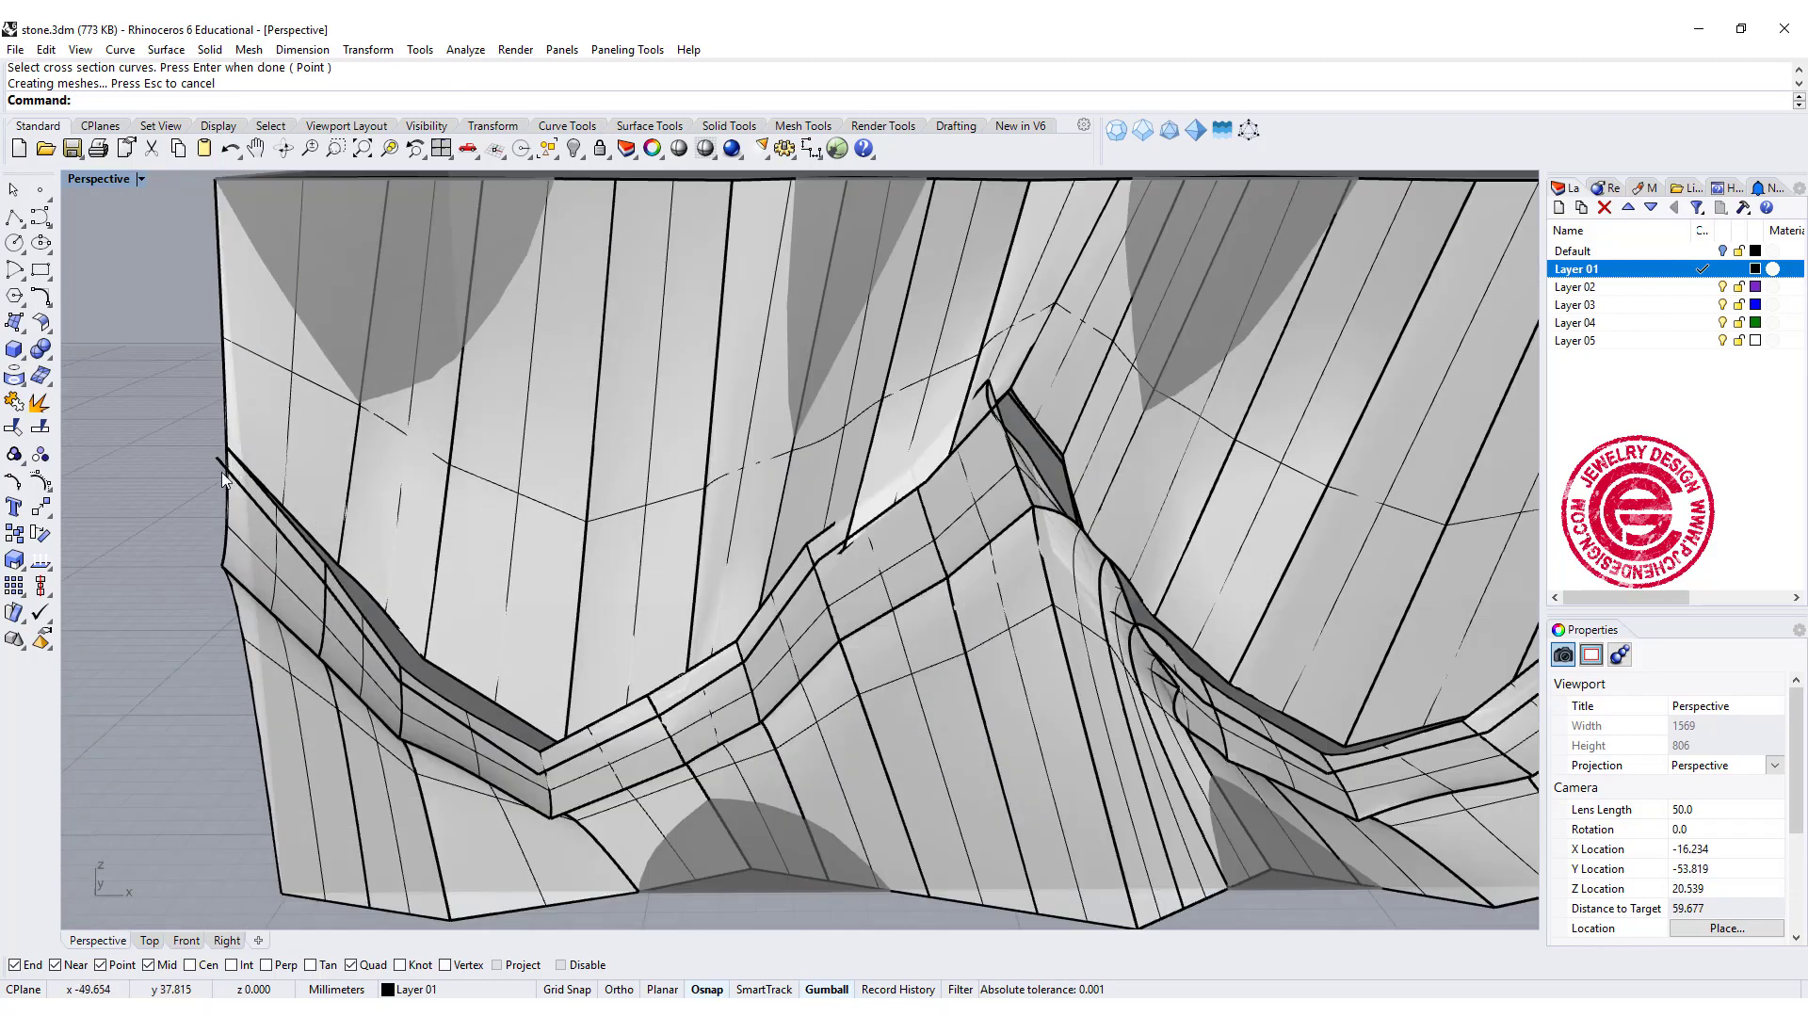
right_click_drag(239, 439, 913, 569)
scroll(1049, 640, "down", 3)
right_click_drag(1049, 640, 567, 618)
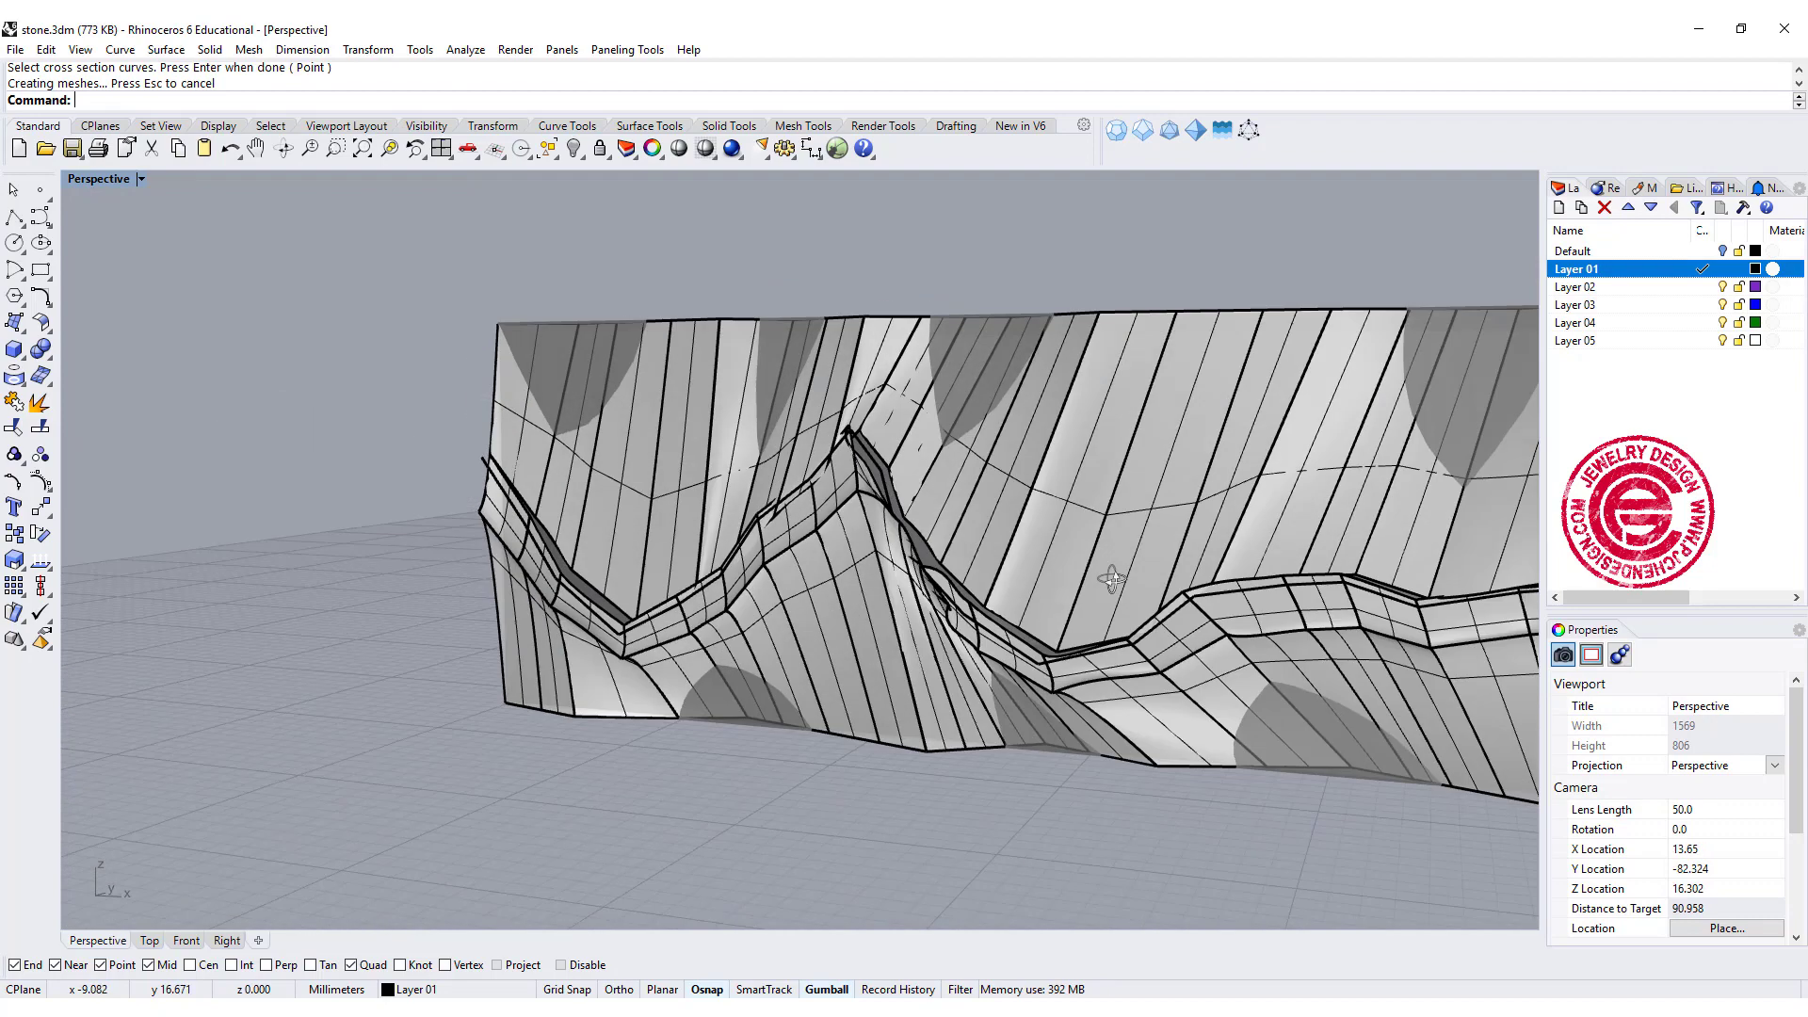
key("ctrl+z")
- Delete the upper swept surface from the box's front, keeping its rails and profile curves
right_click_drag(377, 548, 588, 574)
scroll(256, 534, "up", 3)
left_click(256, 534)
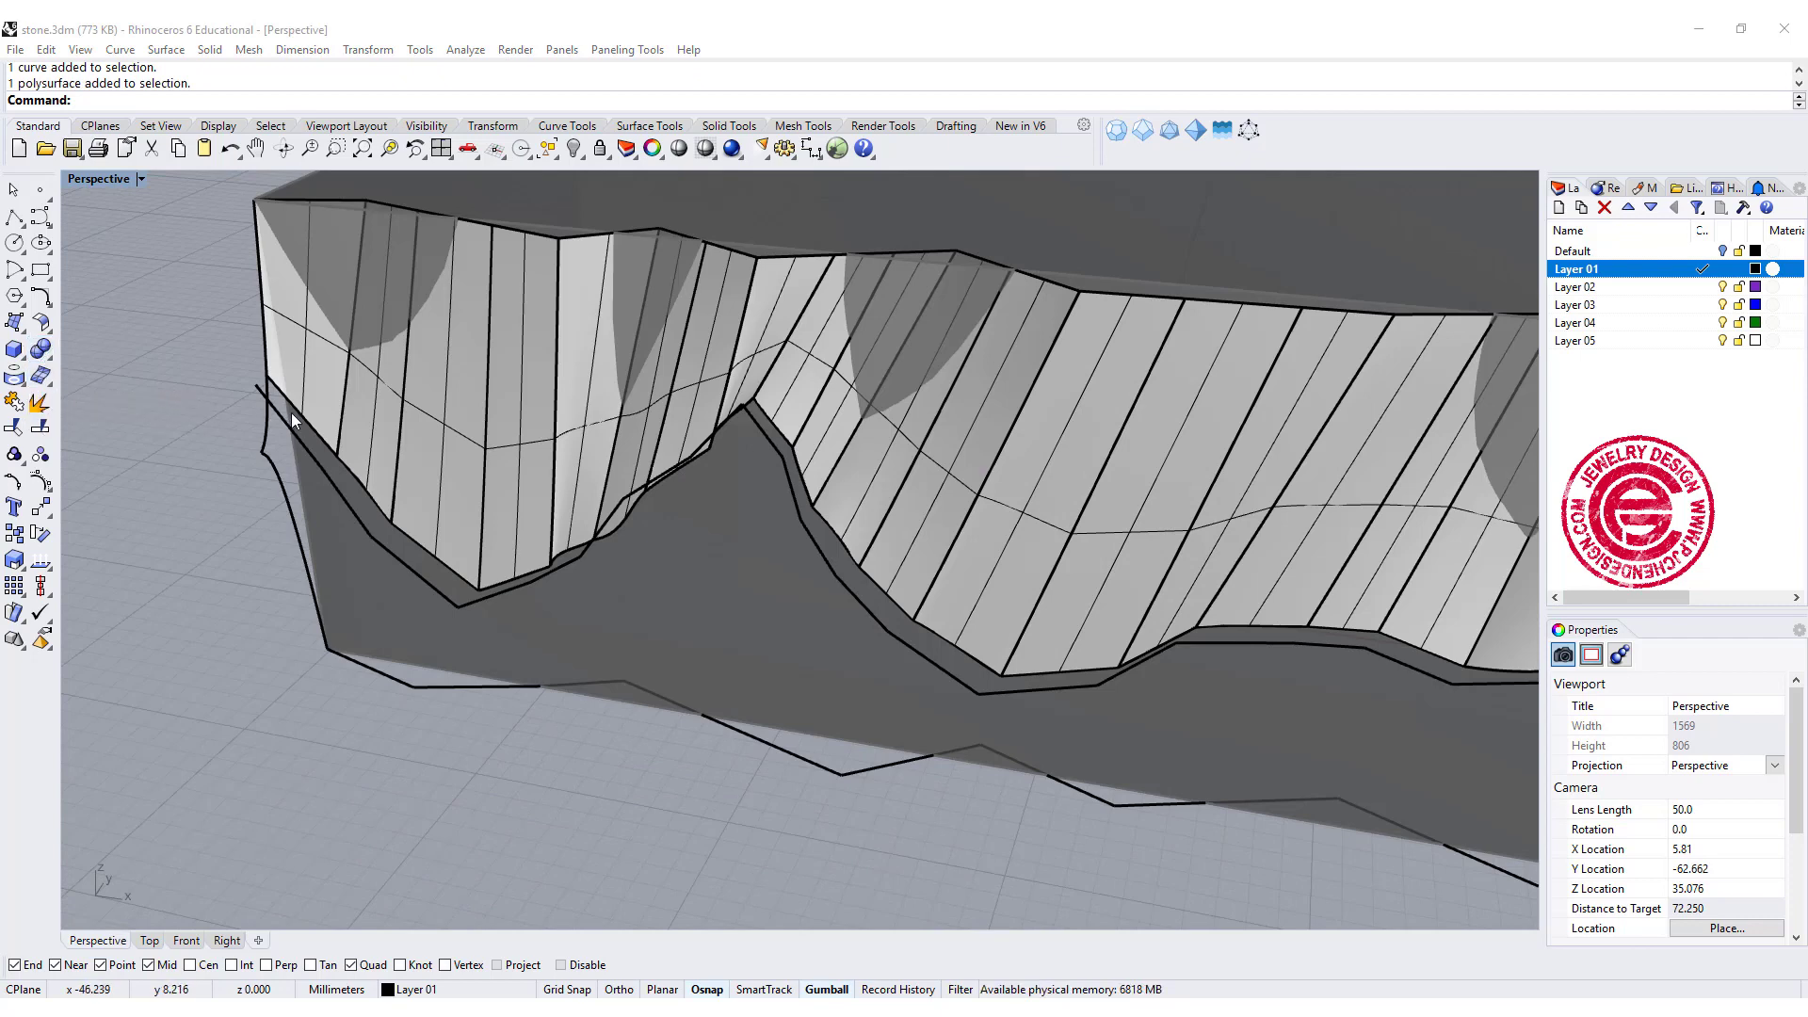
scroll(290, 416, "up", 4)
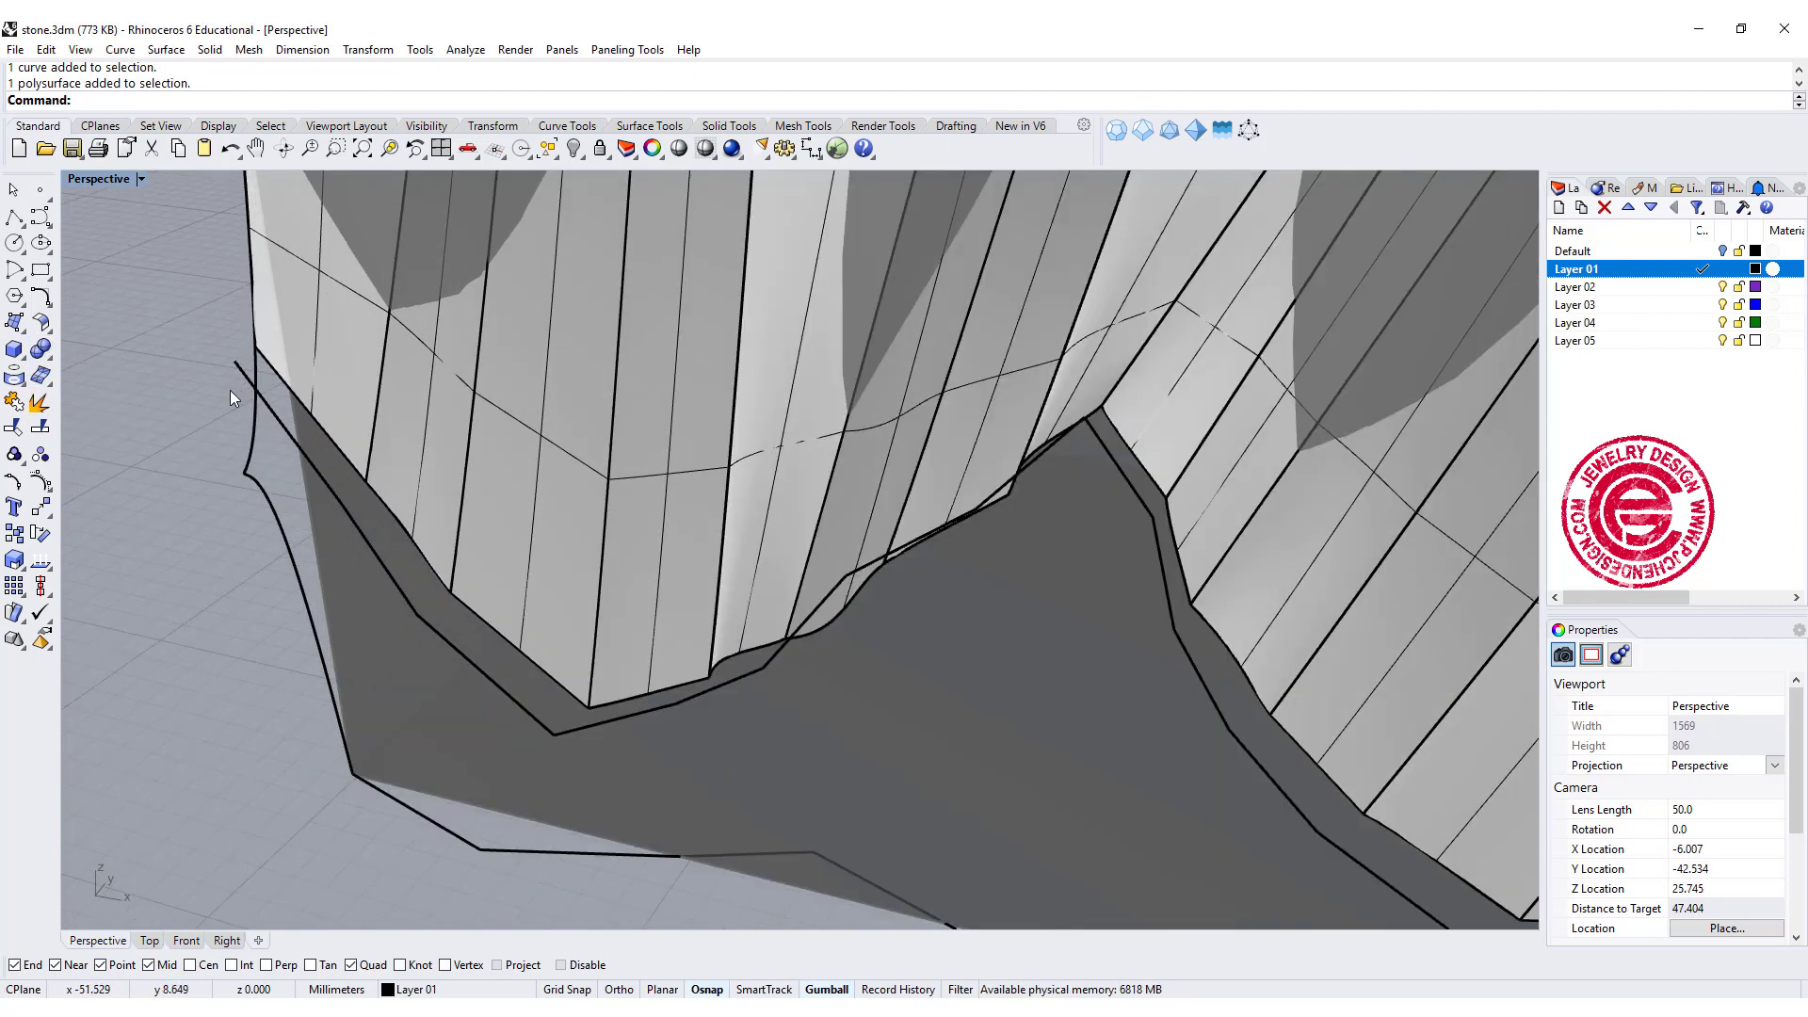
scroll(254, 424, "down", 4)
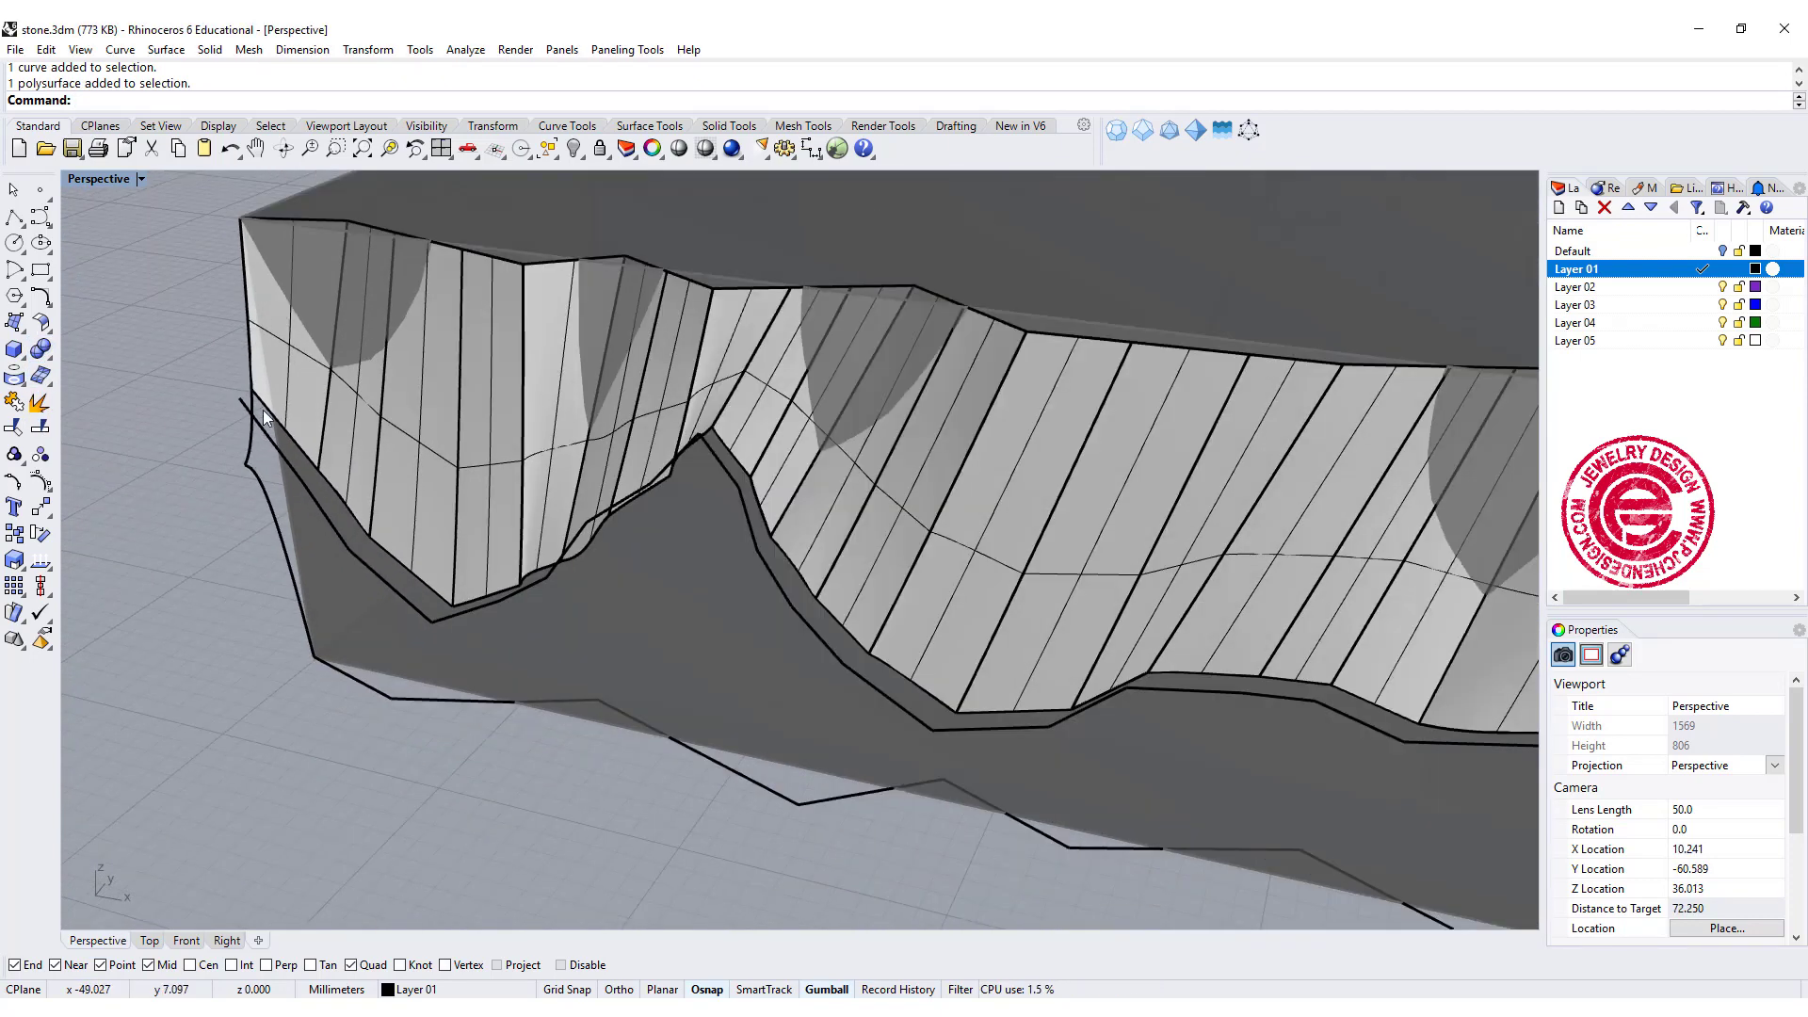
left_click(261, 388)
key("Delete")
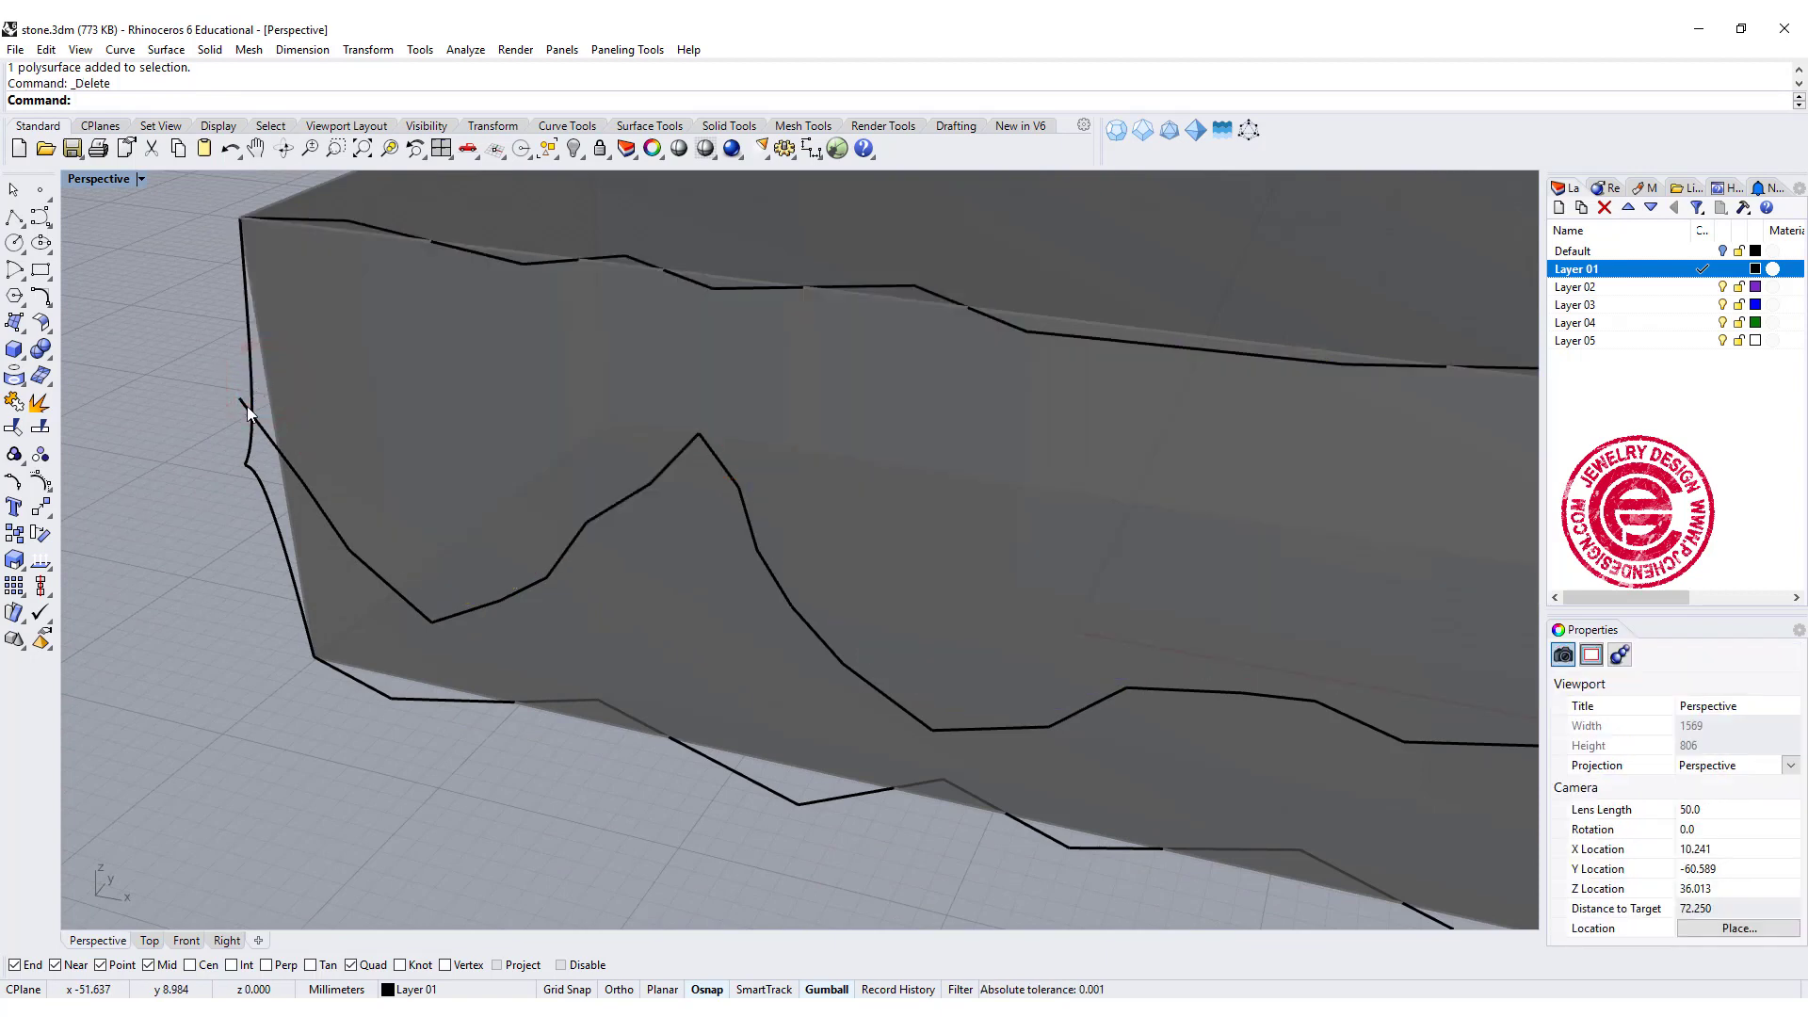
- Place a point object at the left end of the jagged middle polyline
scroll(260, 433, "up", 5)
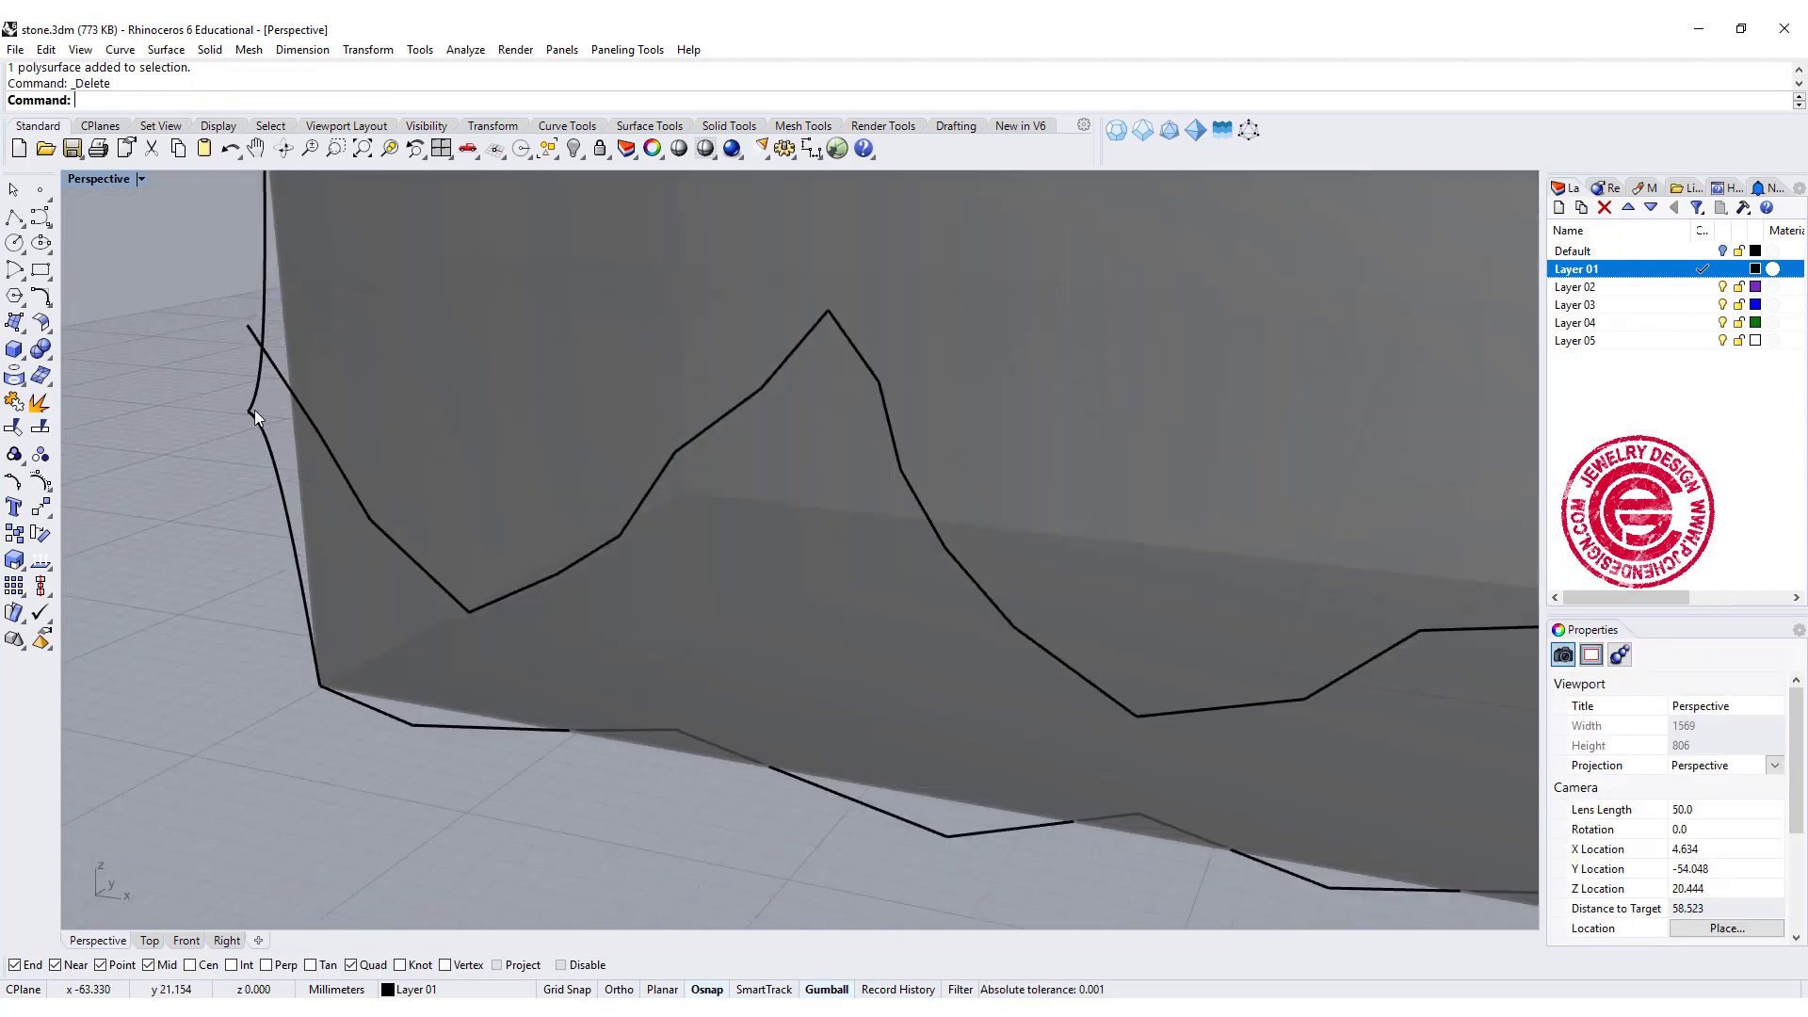
left_click(251, 408)
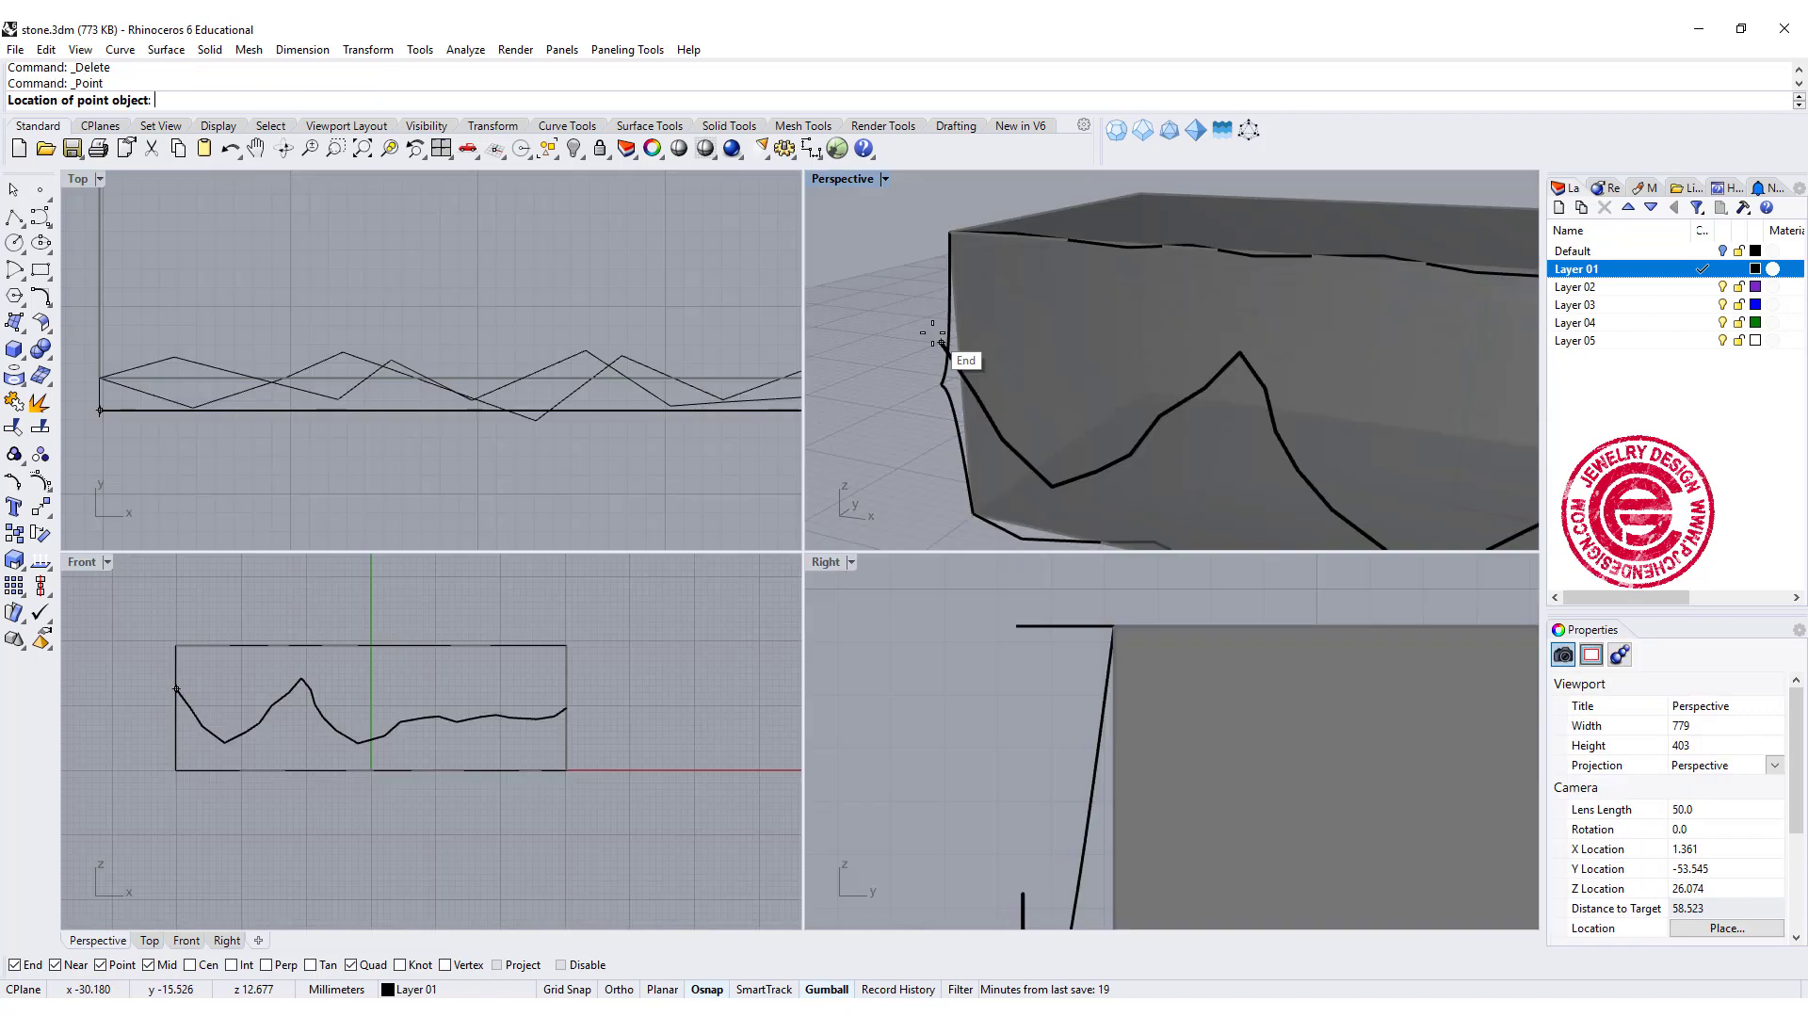
left_click(940, 343)
- Draw a degree-3 upper profile curve from the top zigzag's left end, bending outward in the Right view to the placed point
scroll(1026, 754, "down", 2)
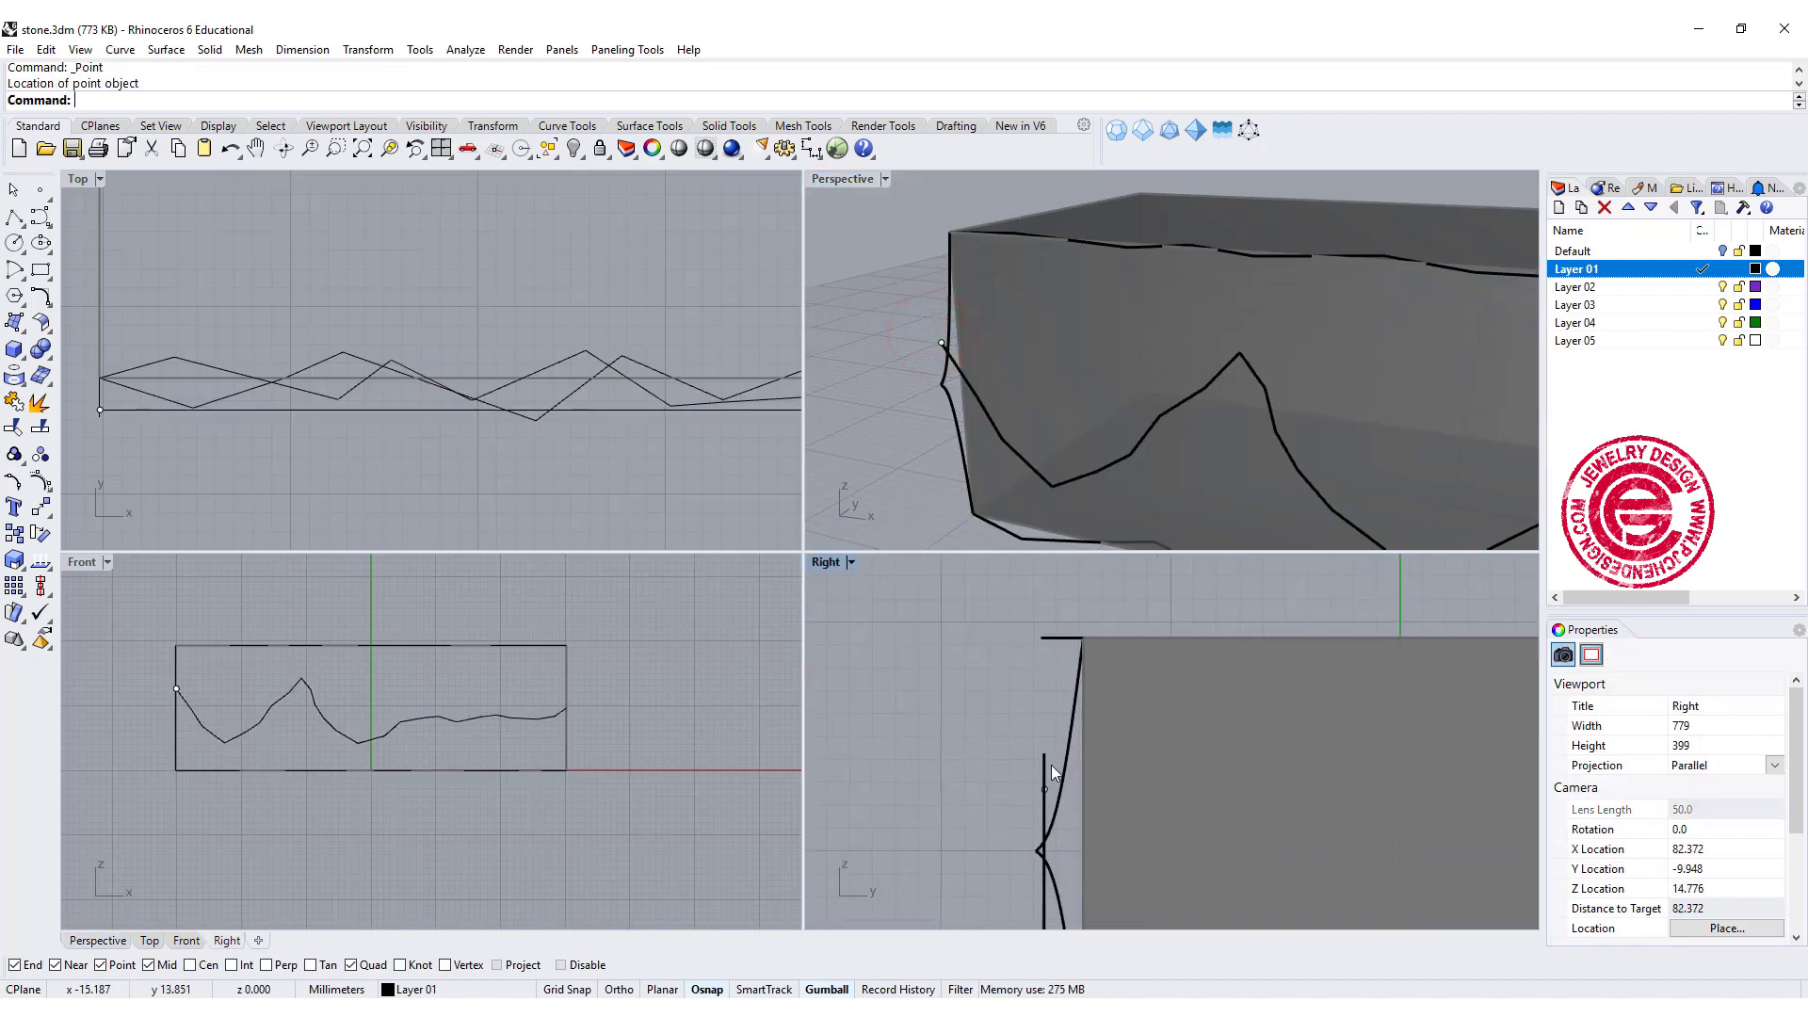
left_click(41, 217)
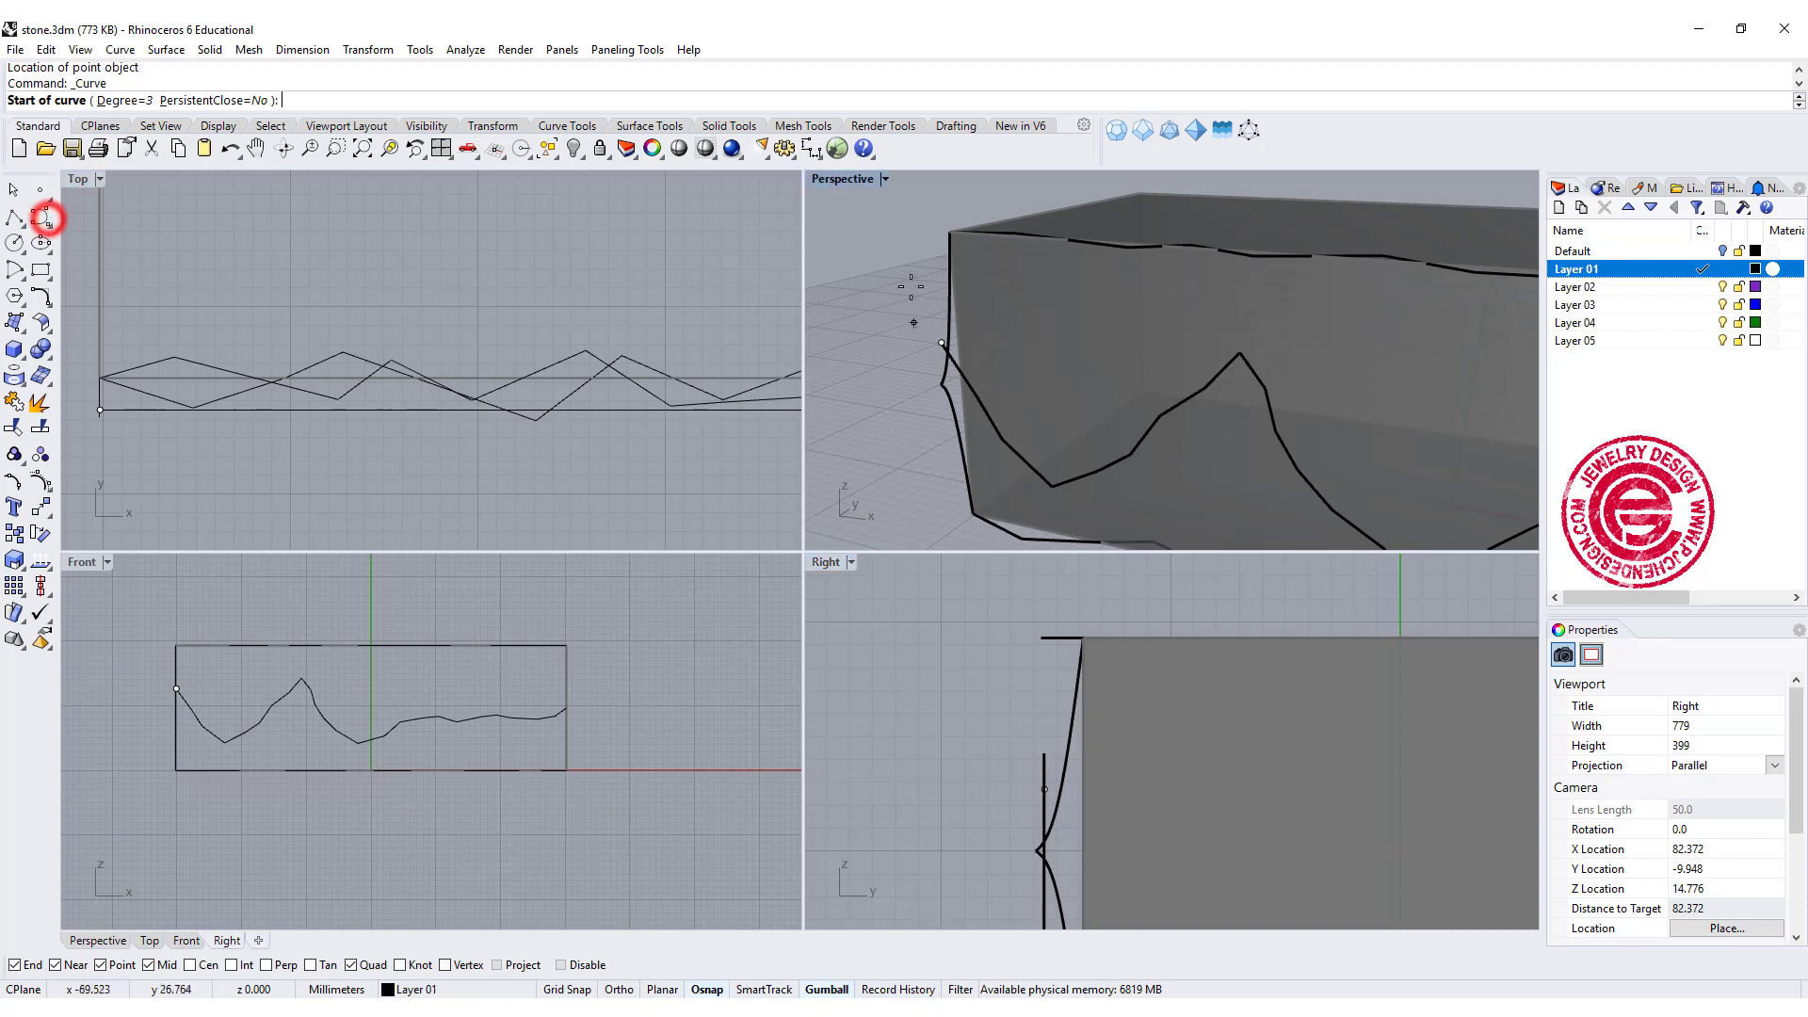
left_click(951, 232)
scroll(1111, 618, "up", 2)
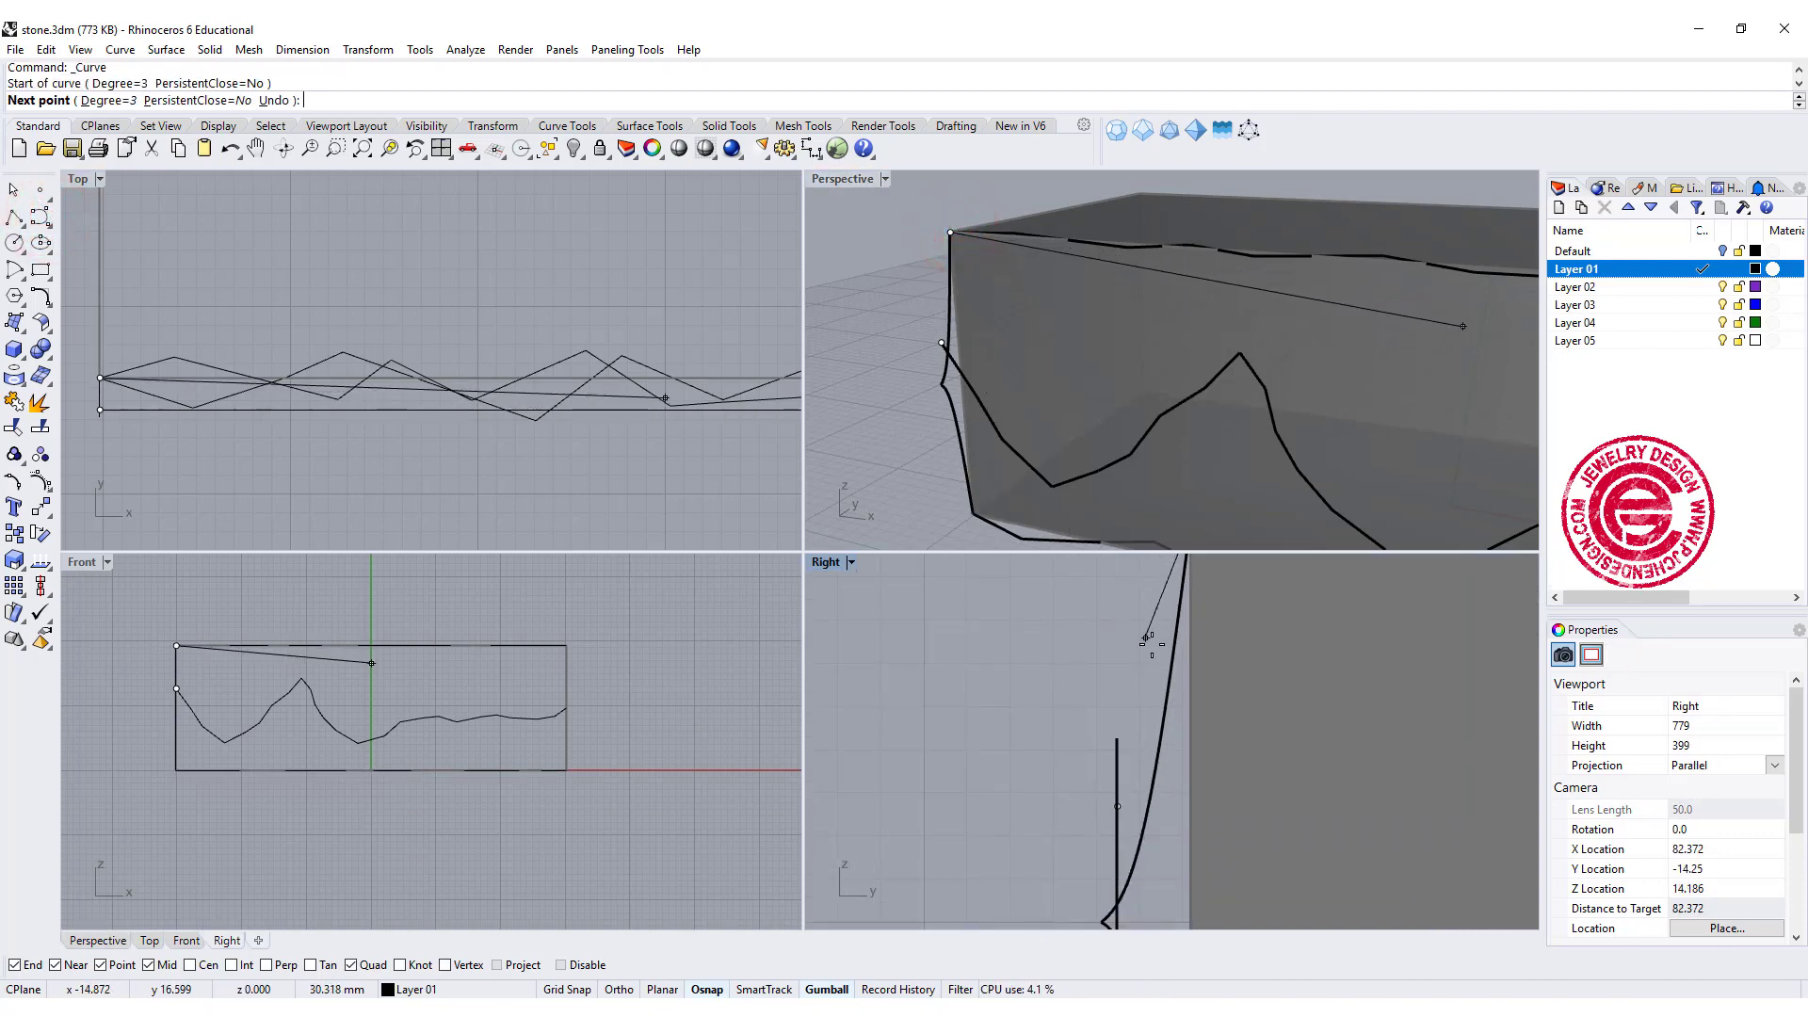
left_click(1160, 677)
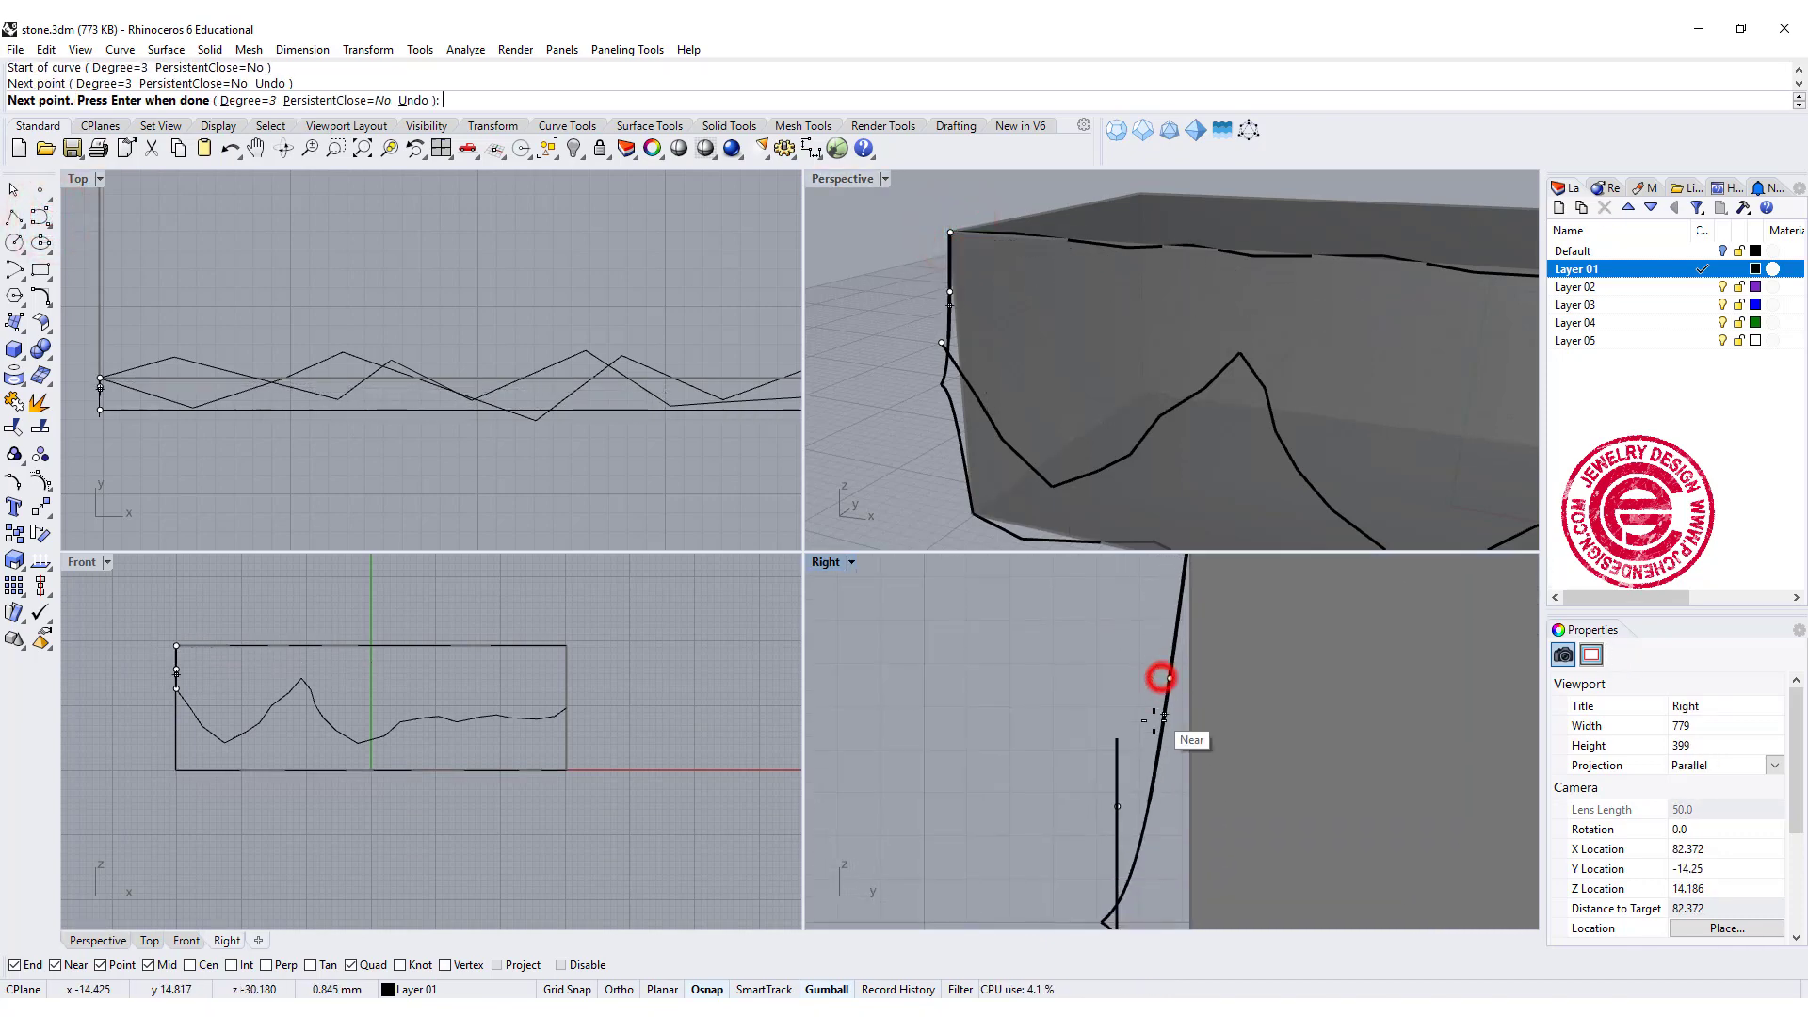
left_click(1150, 767)
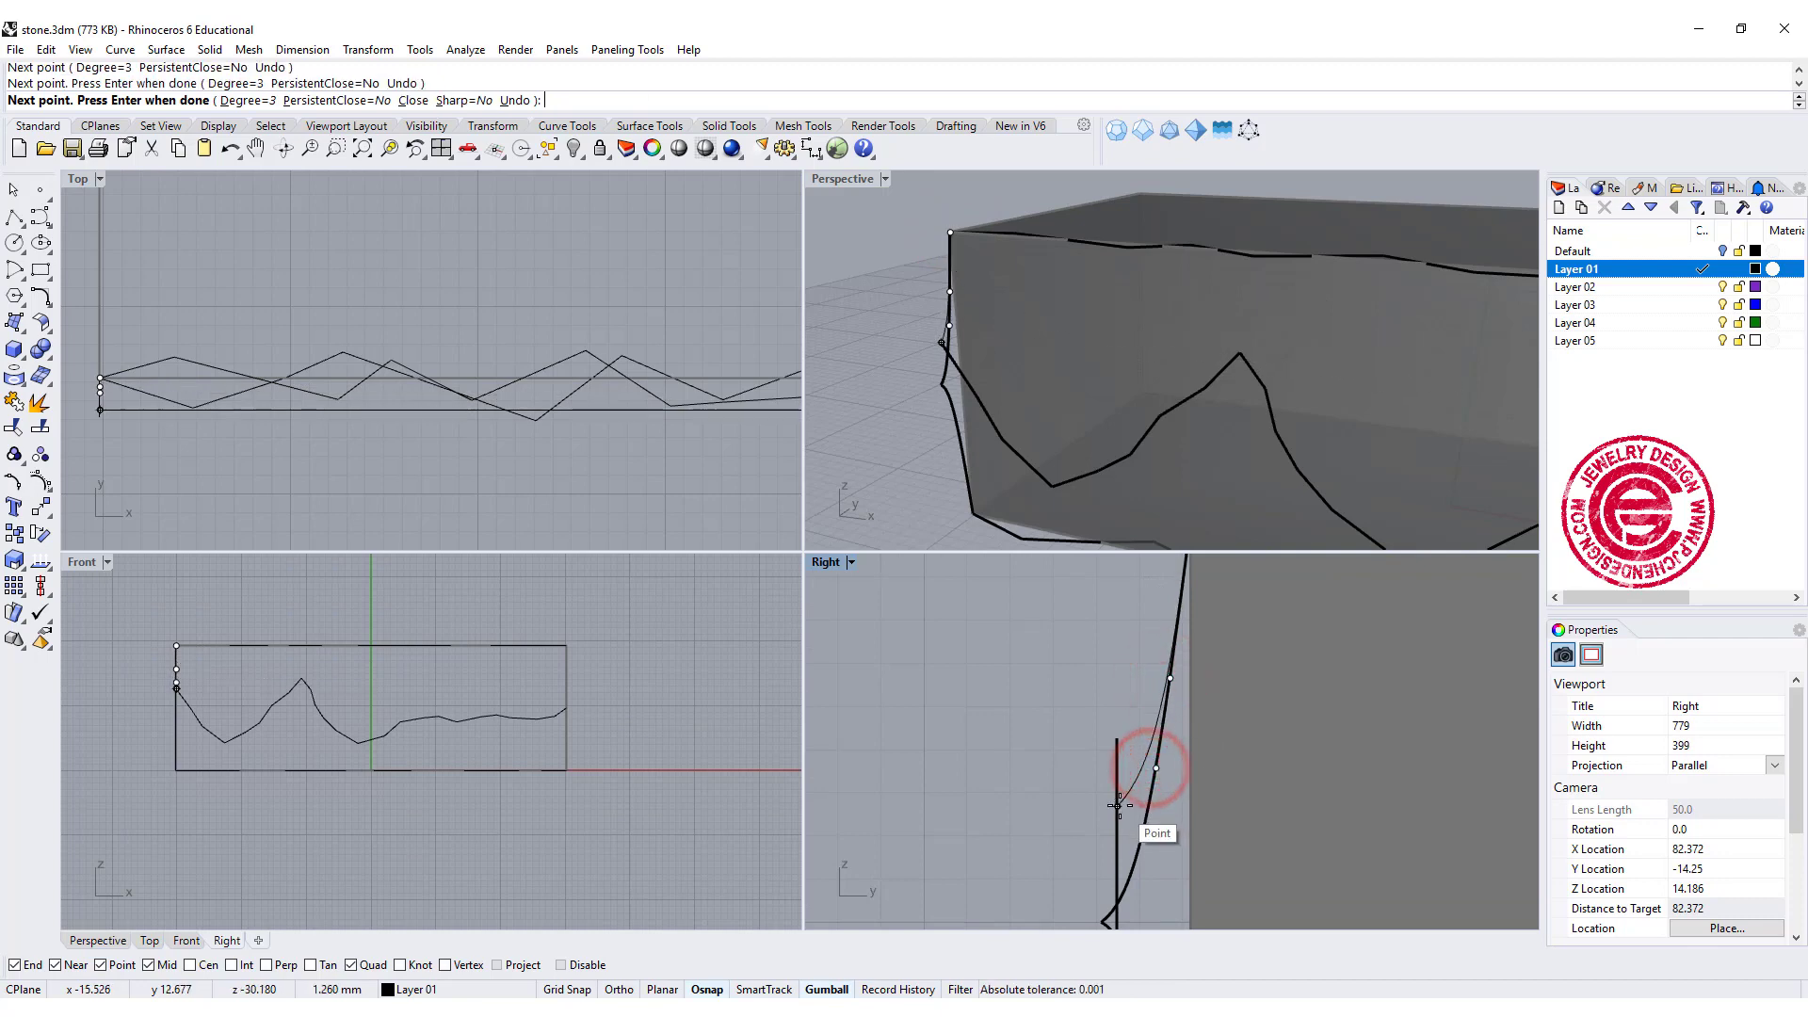
left_click(1118, 806)
key("Return")
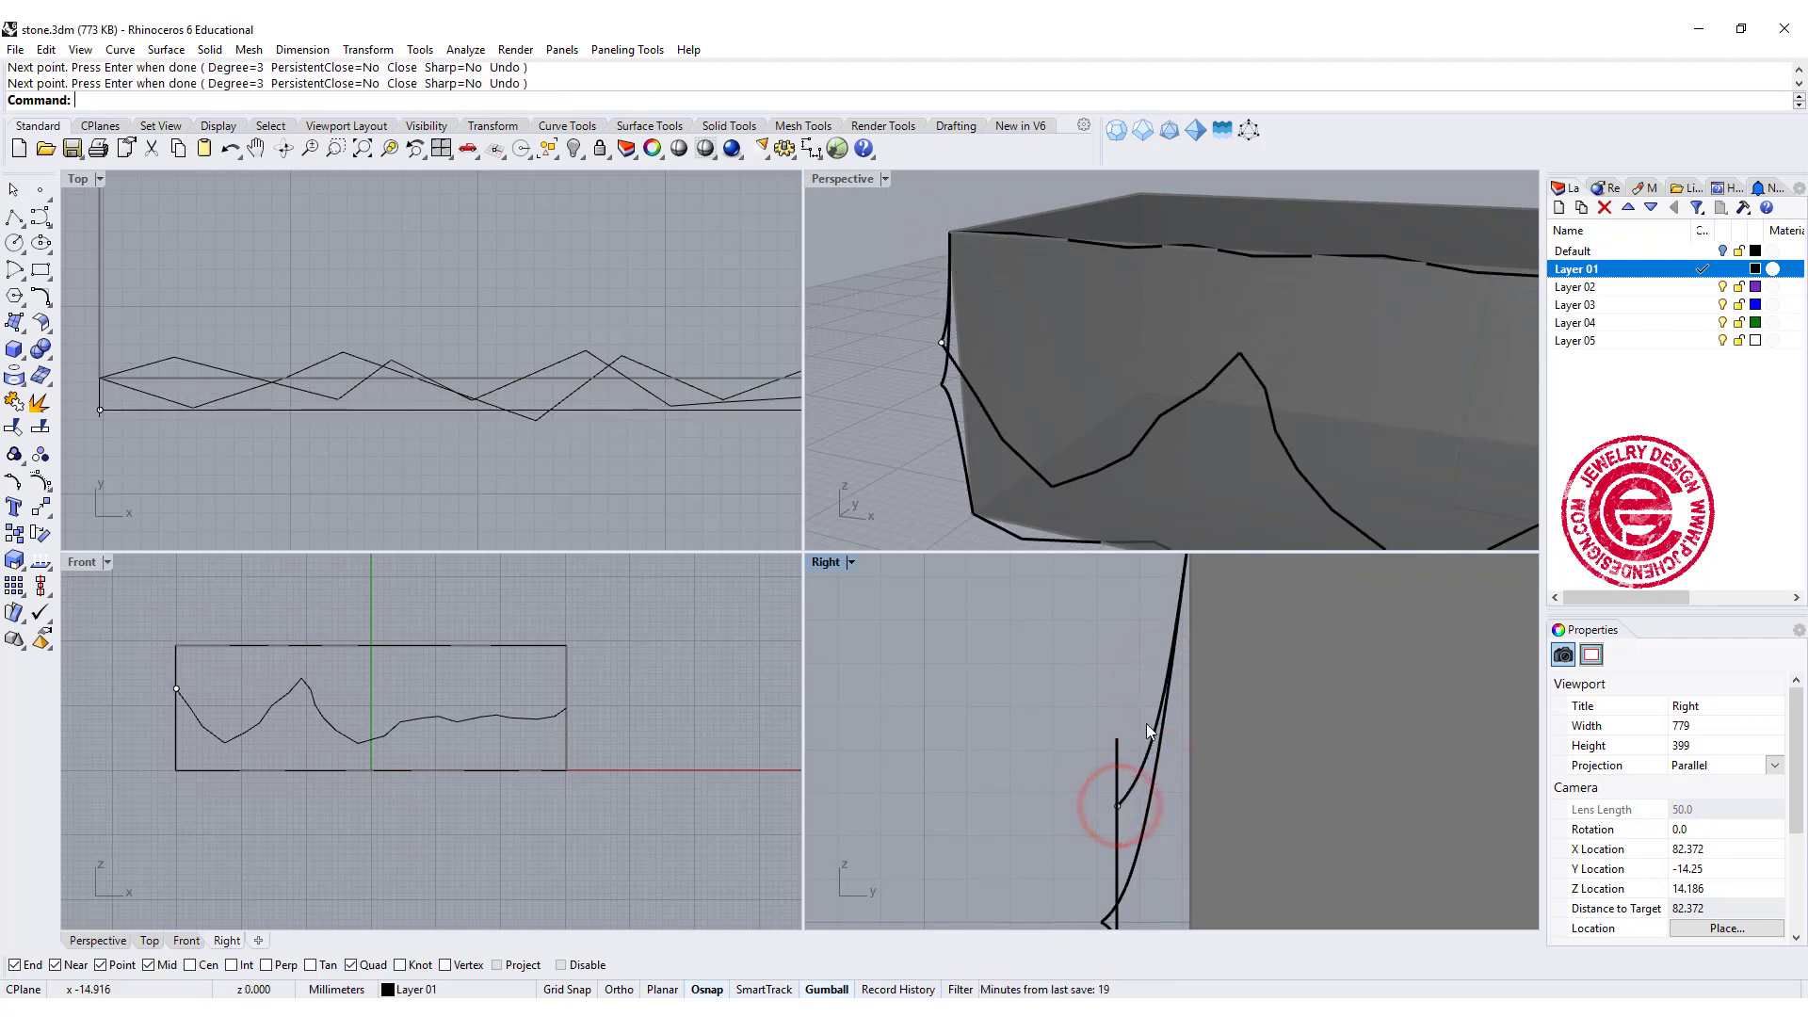
- Draw a degree-3 lower profile curve in the Right view from the placed point to the box's bottom front edge
left_click(1137, 772)
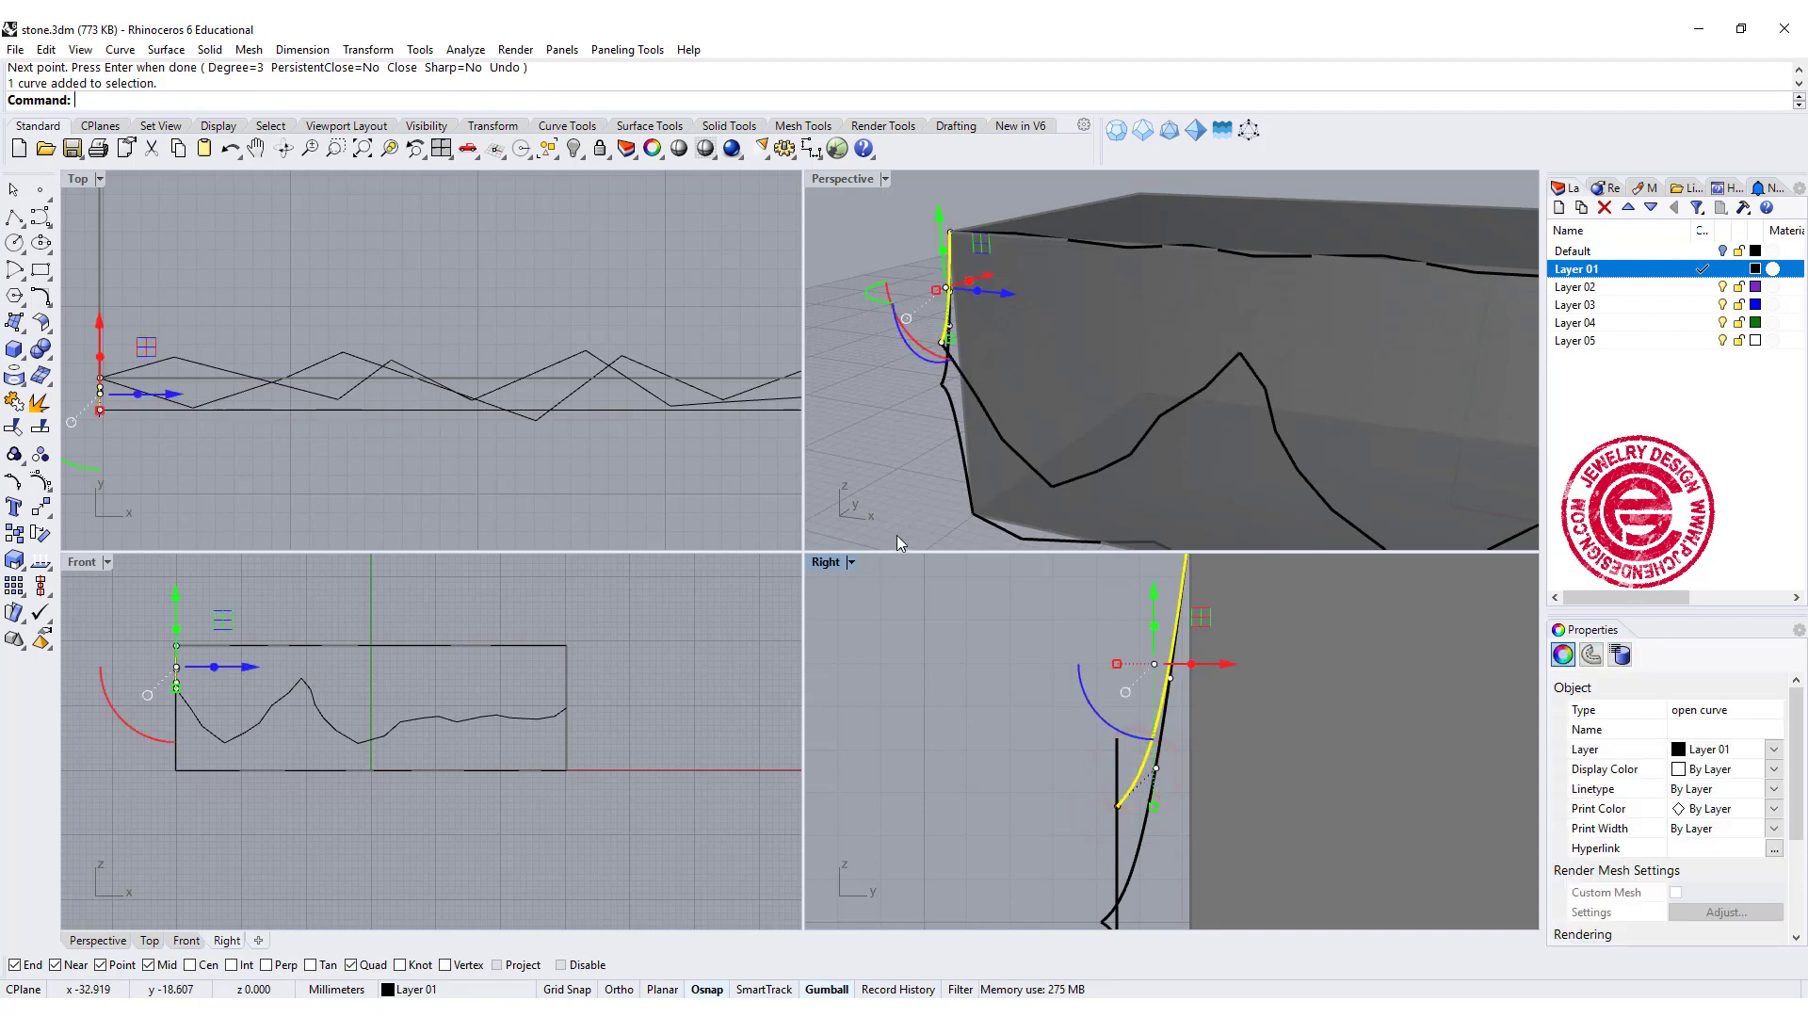
key("Return")
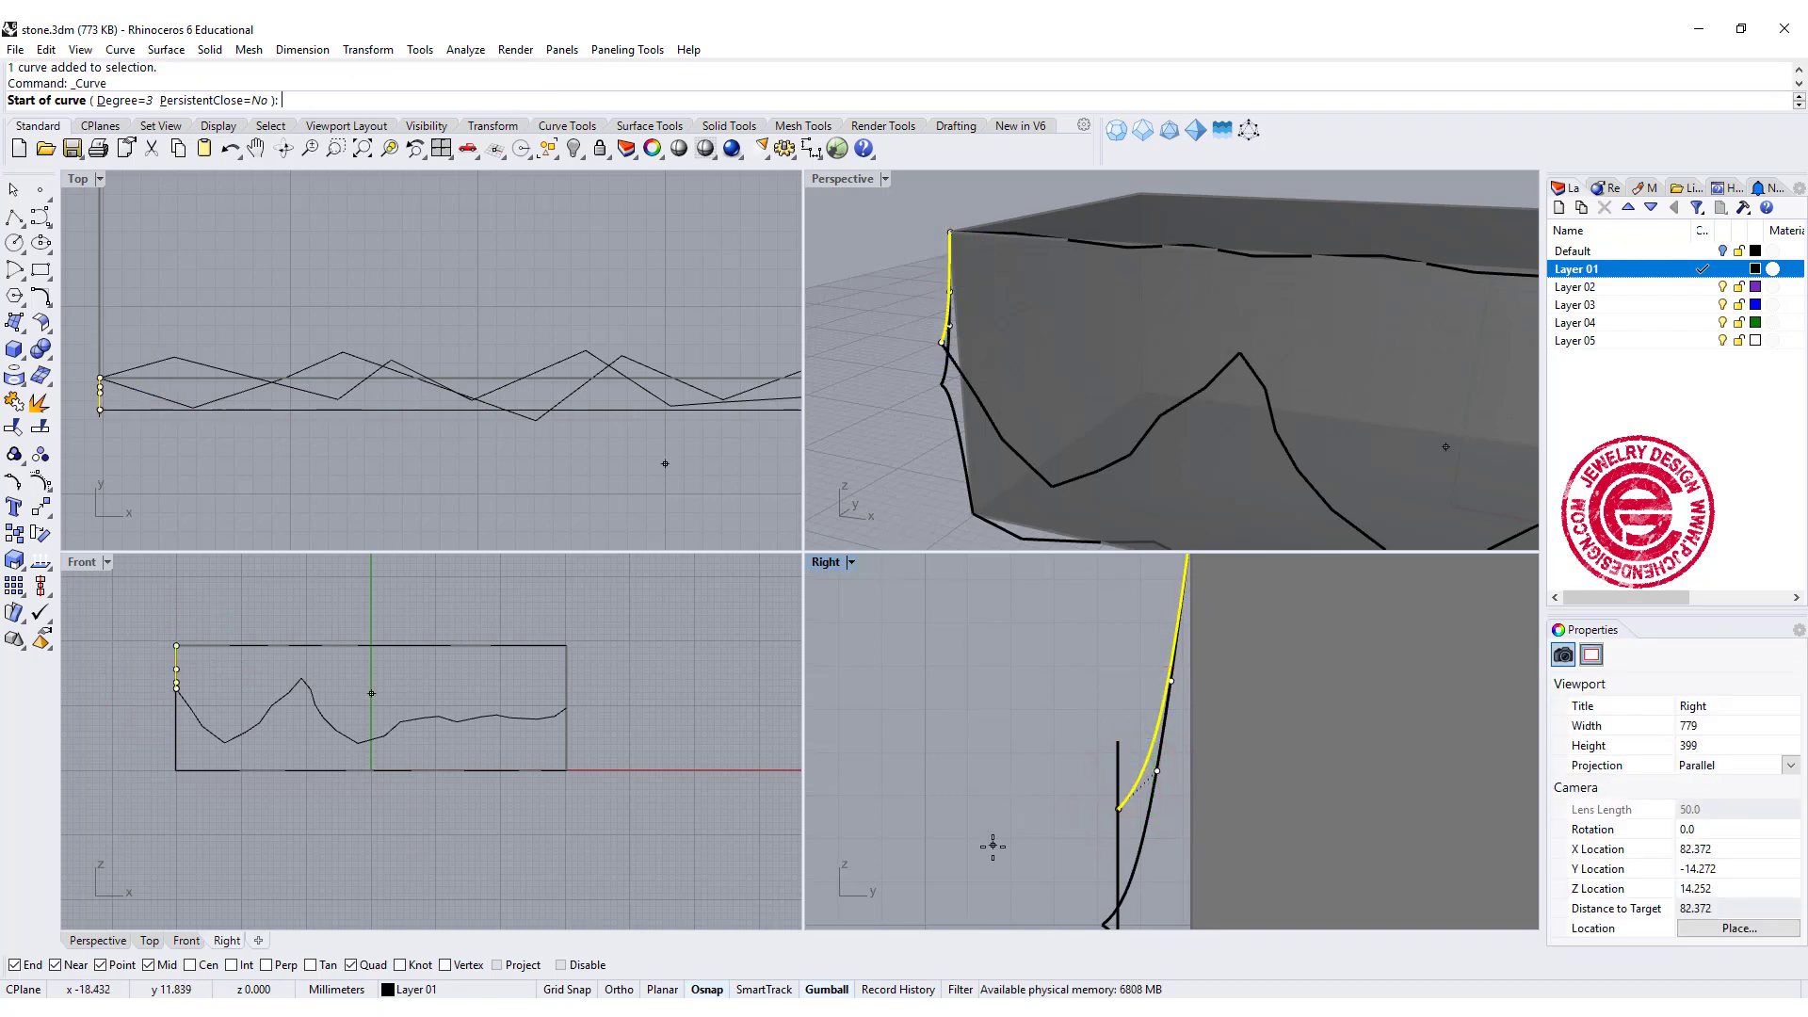
right_click_drag(992, 845, 988, 695)
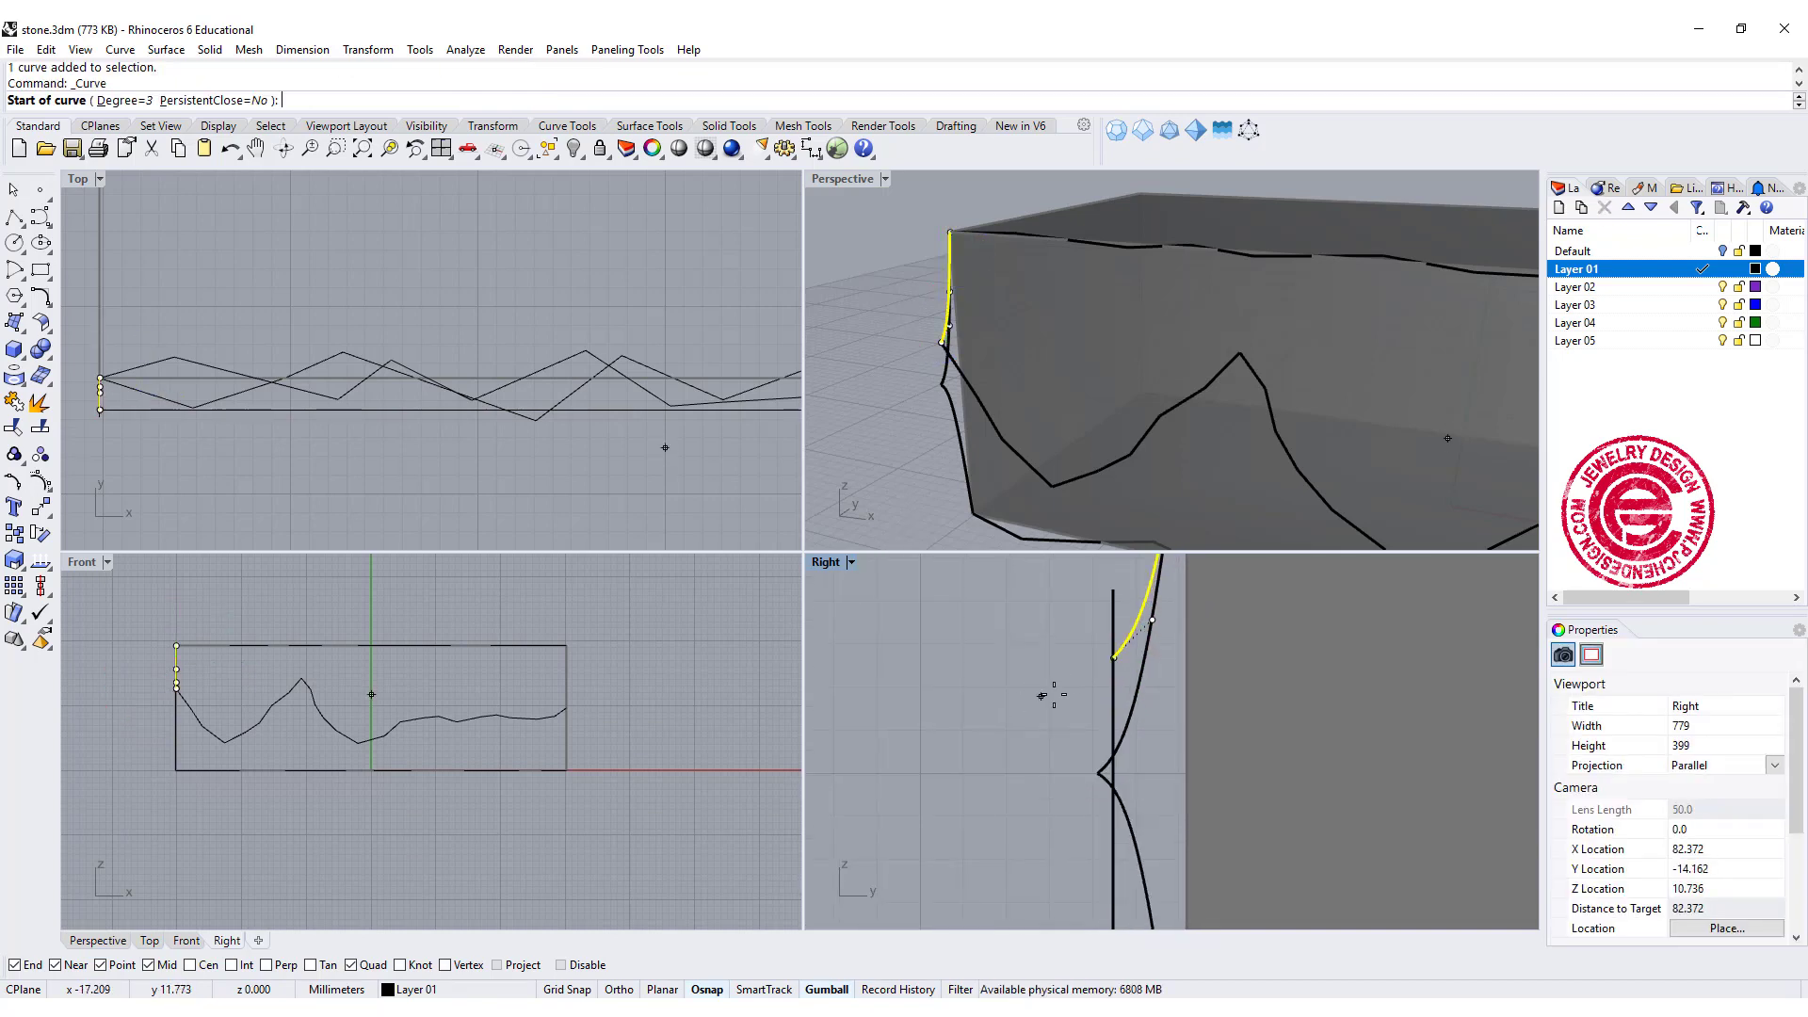
left_click(1114, 659)
left_click(1171, 734)
scroll(1170, 736, "down", 4)
scroll(1169, 799, "up", 4)
left_click(1174, 772)
right_click_drag(1172, 882, 1126, 747)
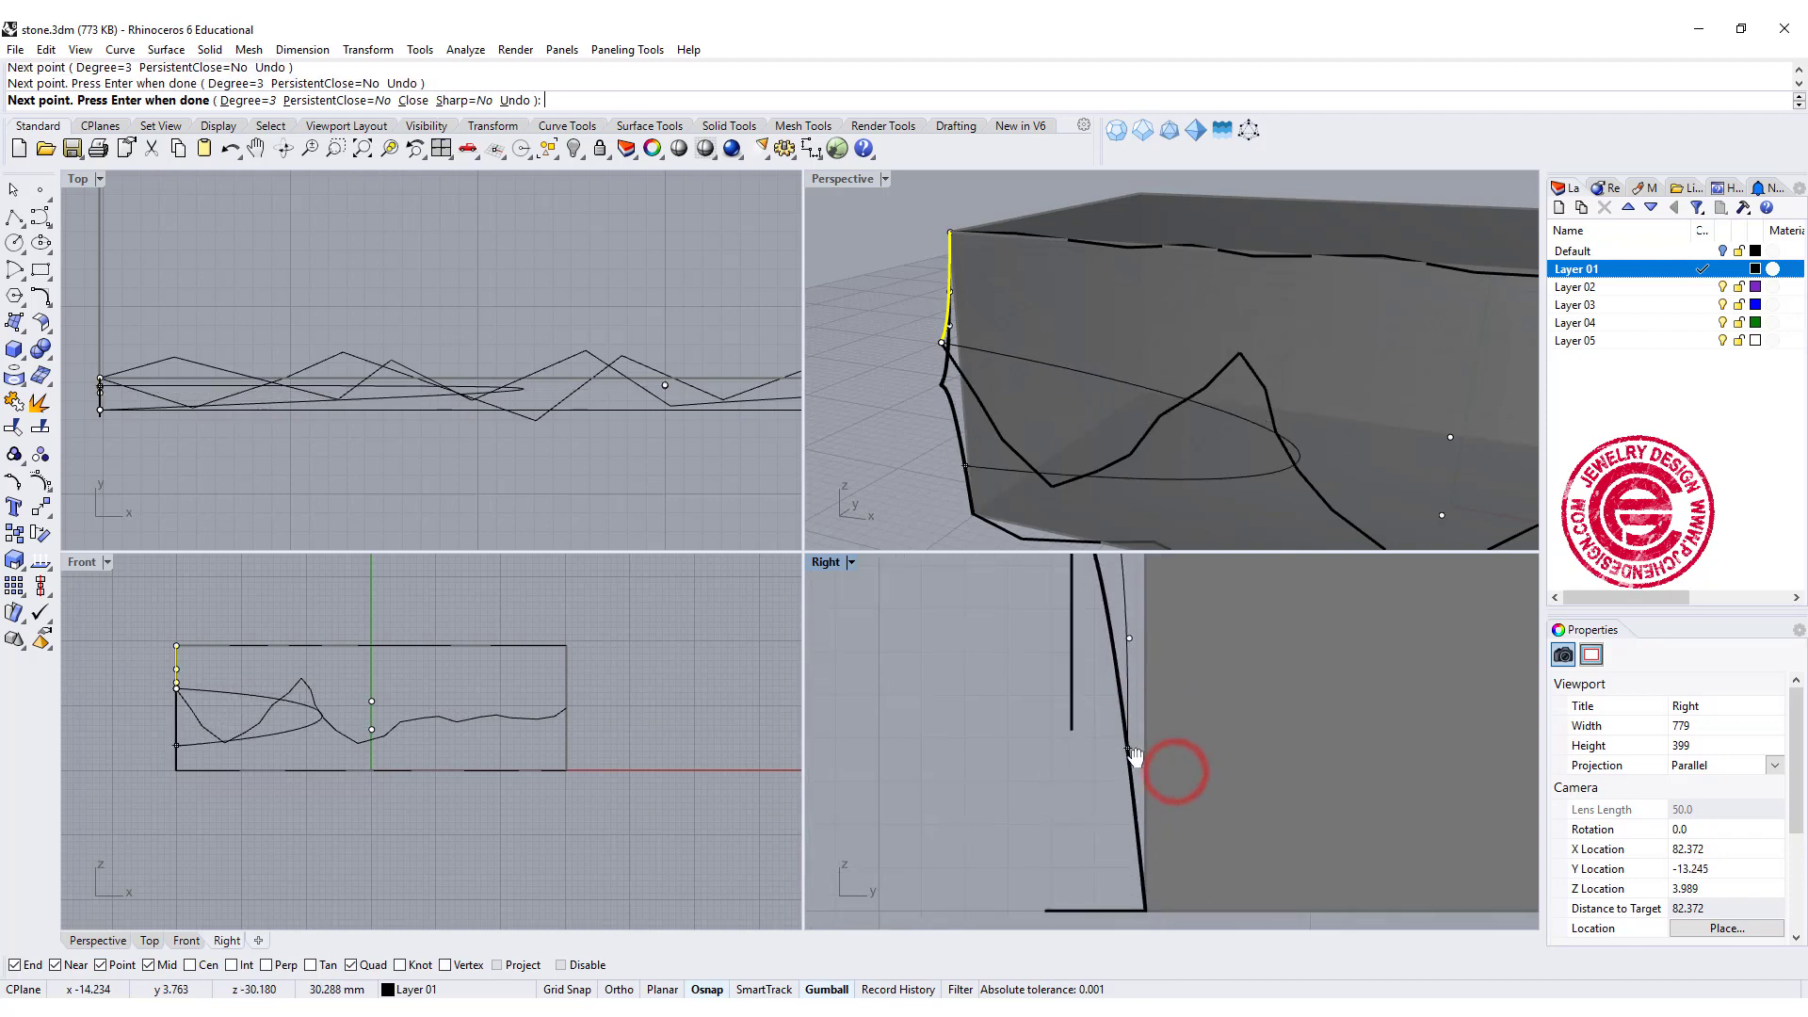
left_click(1143, 907)
right_click(1139, 896)
- Delete the two old profile pieces that meet in a point, keeping the newly drawn upper and lower curves
right_click_drag(1134, 678, 1133, 831)
right_click_drag(1118, 622, 1104, 774)
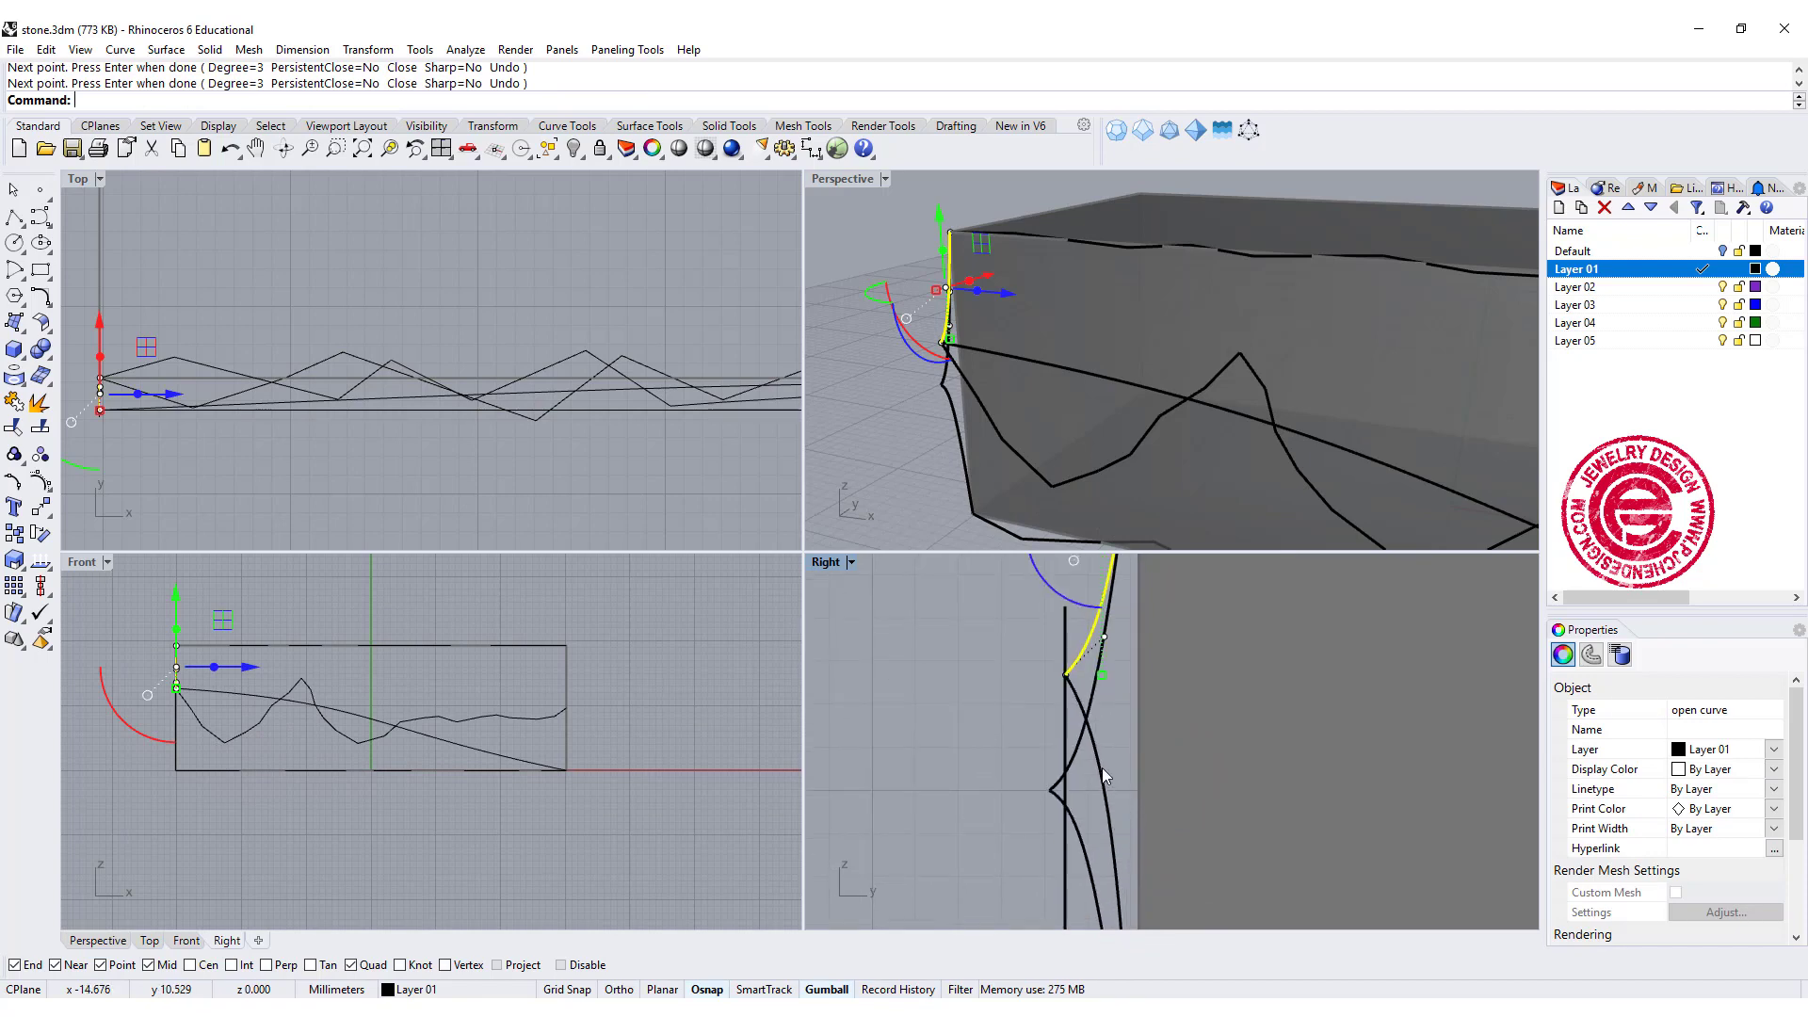
left_click(1082, 748)
key("Delete")
left_click(1101, 660)
key("Delete")
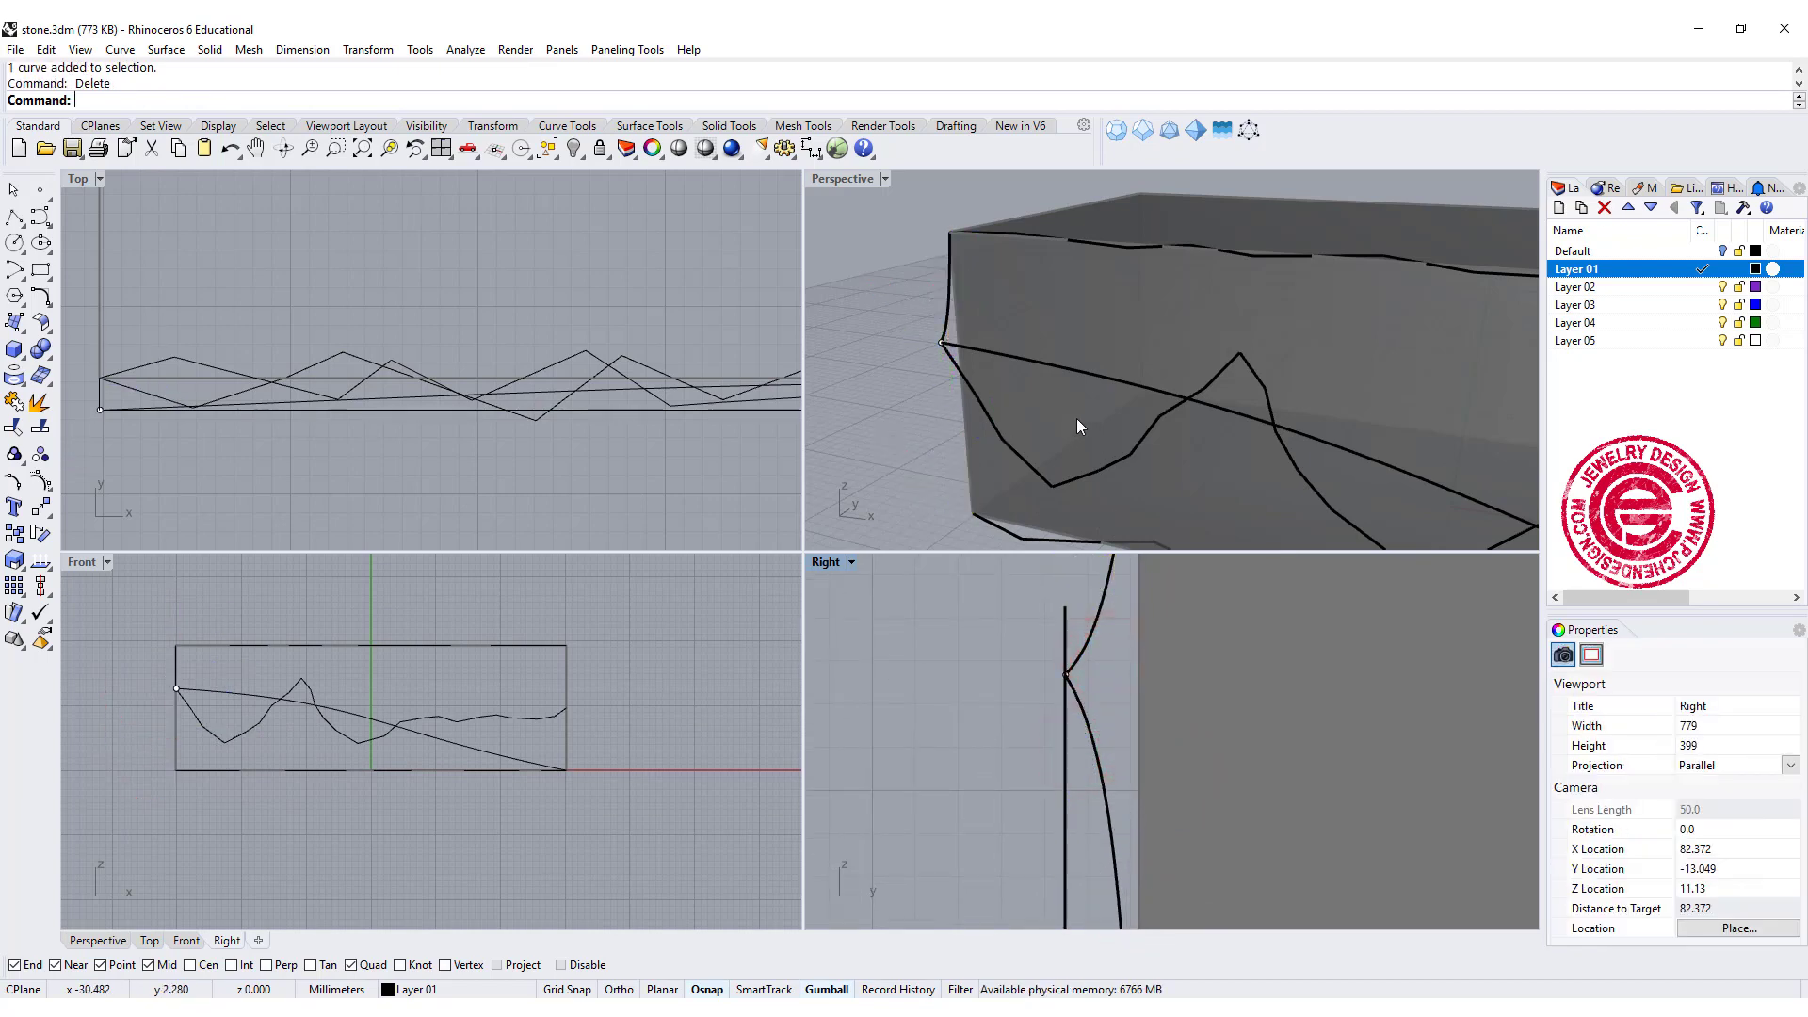
- Flatten the skewed lower profile curve onto the Right view's construction plane with ProjectToCPlane, deleting the input object
left_click(1079, 720)
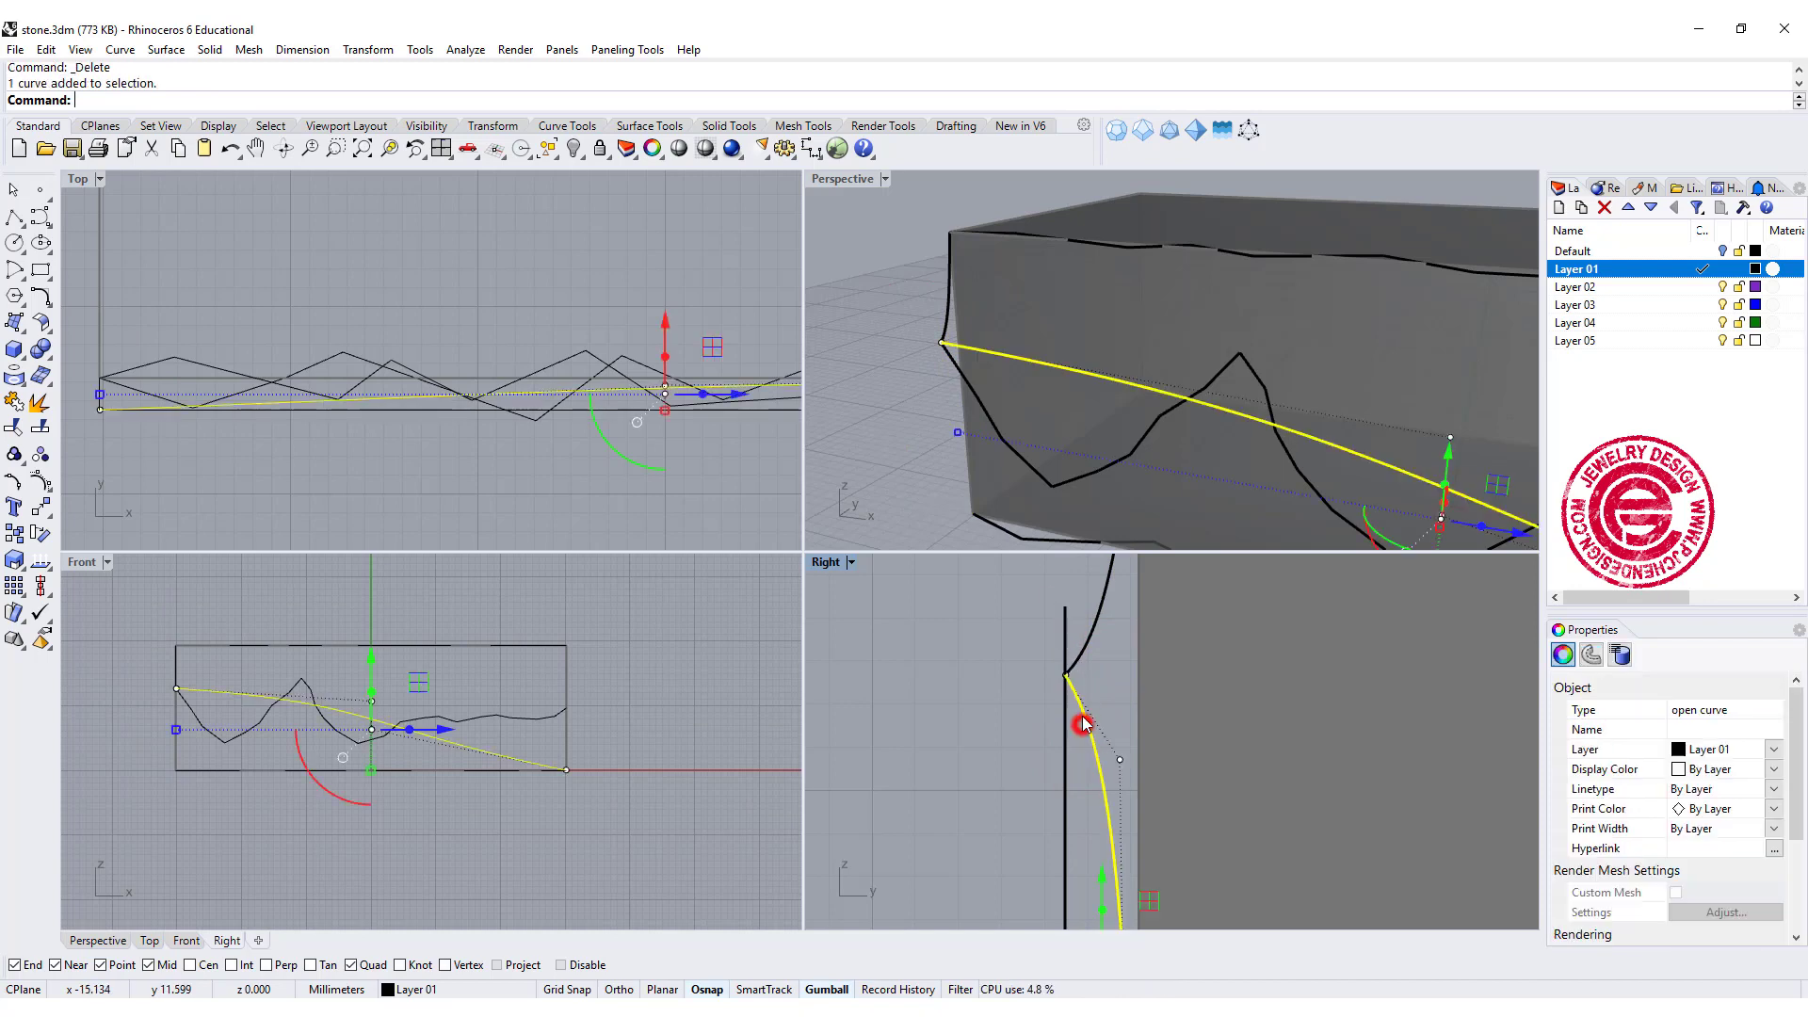
right_click_drag(1073, 405, 1068, 437)
scroll(1036, 659, "down", 4)
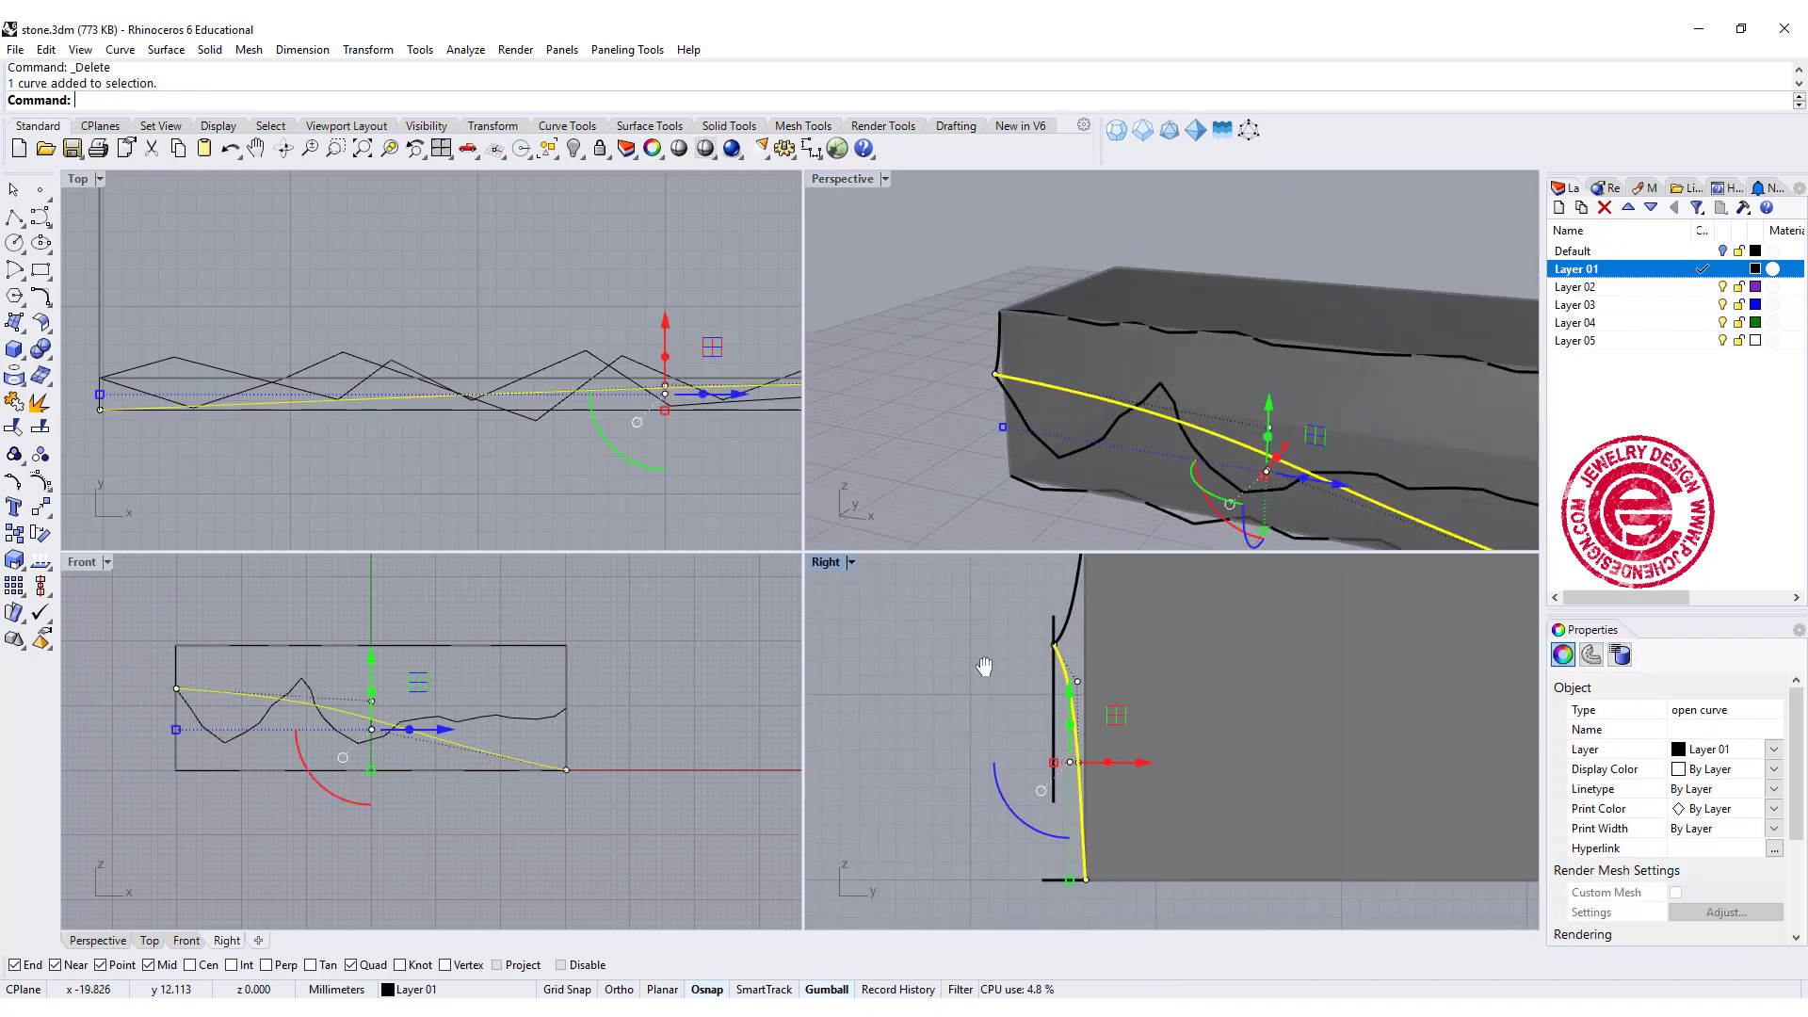
type("rojectToCPlane")
key("Return")
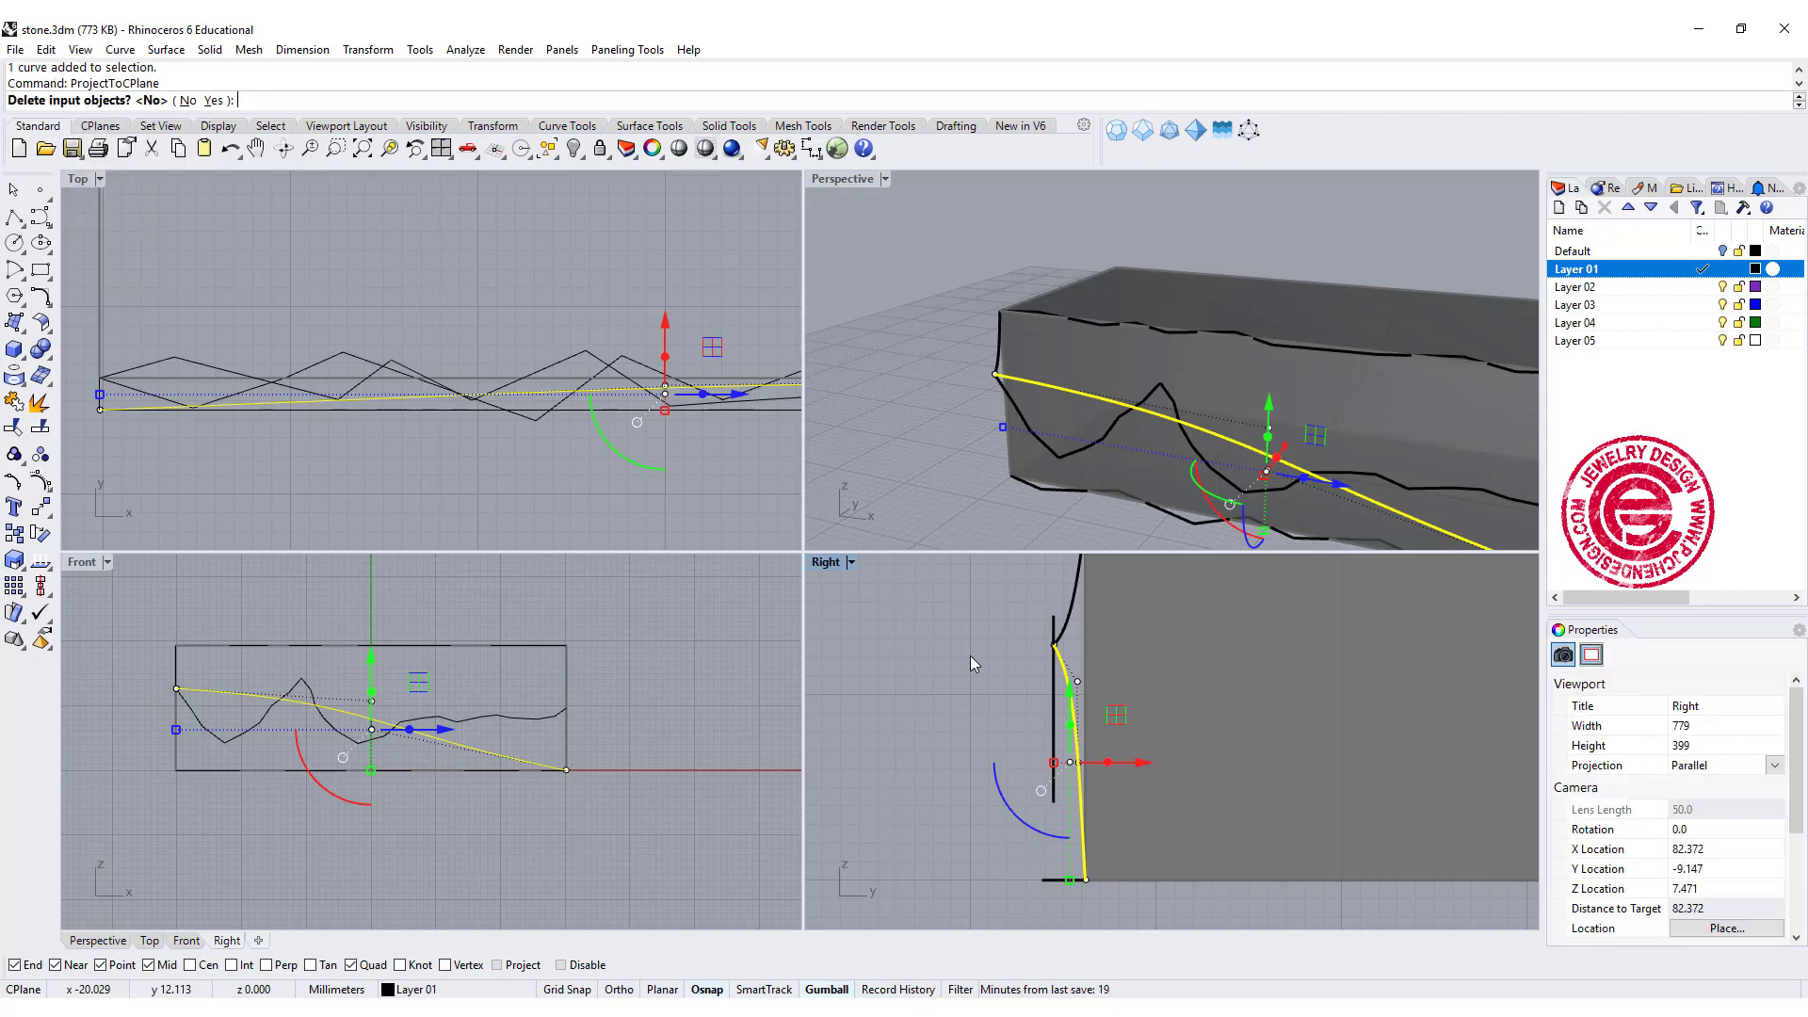
type("y")
key("Return")
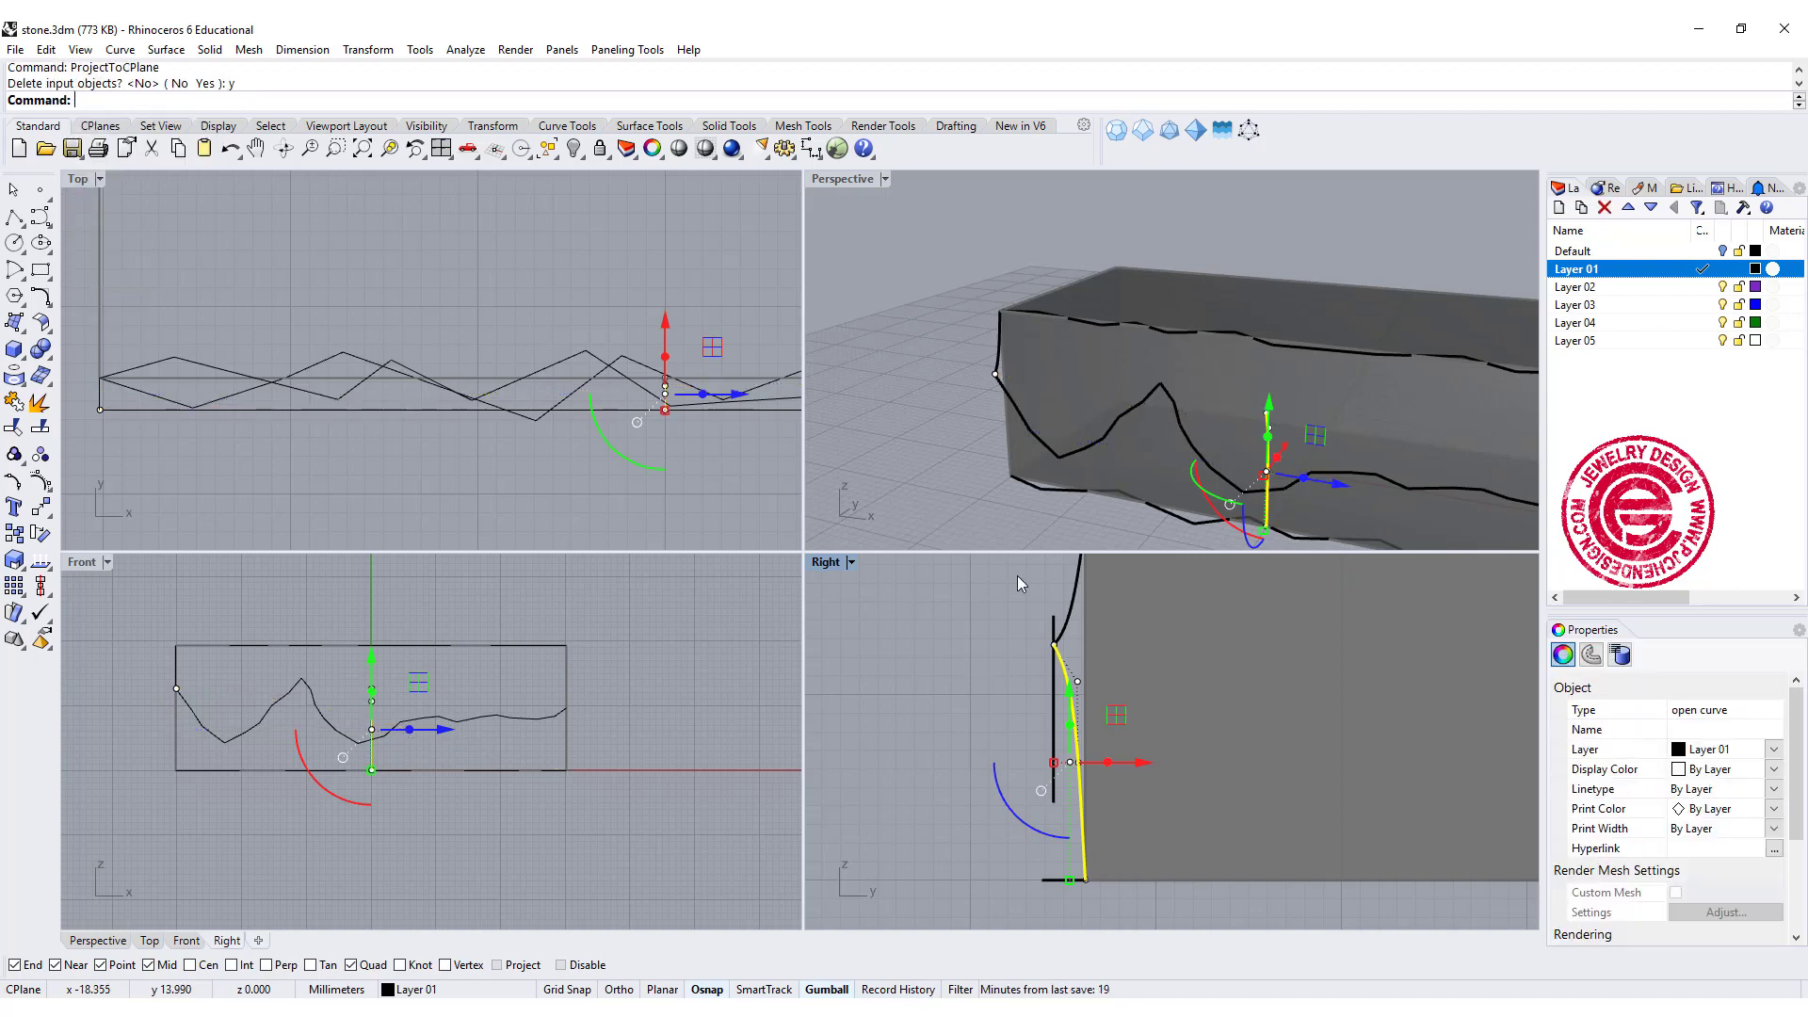
- Move the flattened lower profile curve by its upper end to the point at the jagged polyline's left end
left_click(40, 507)
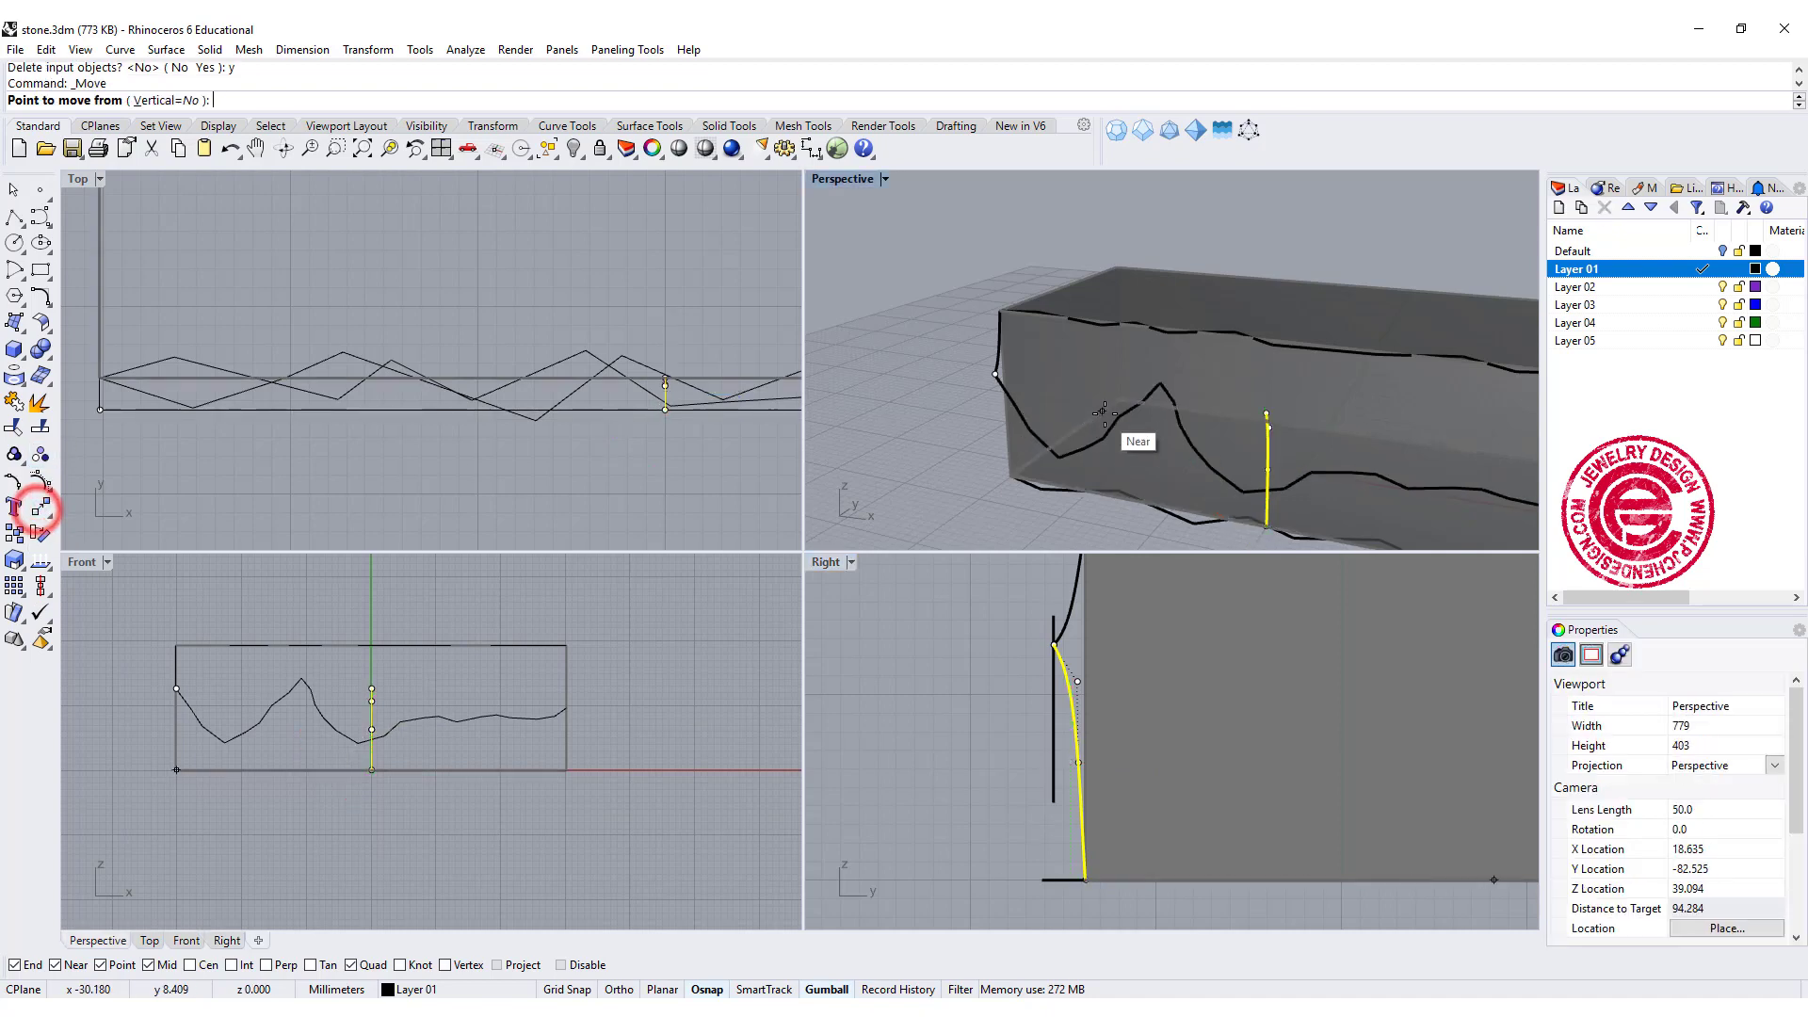
left_click(1266, 414)
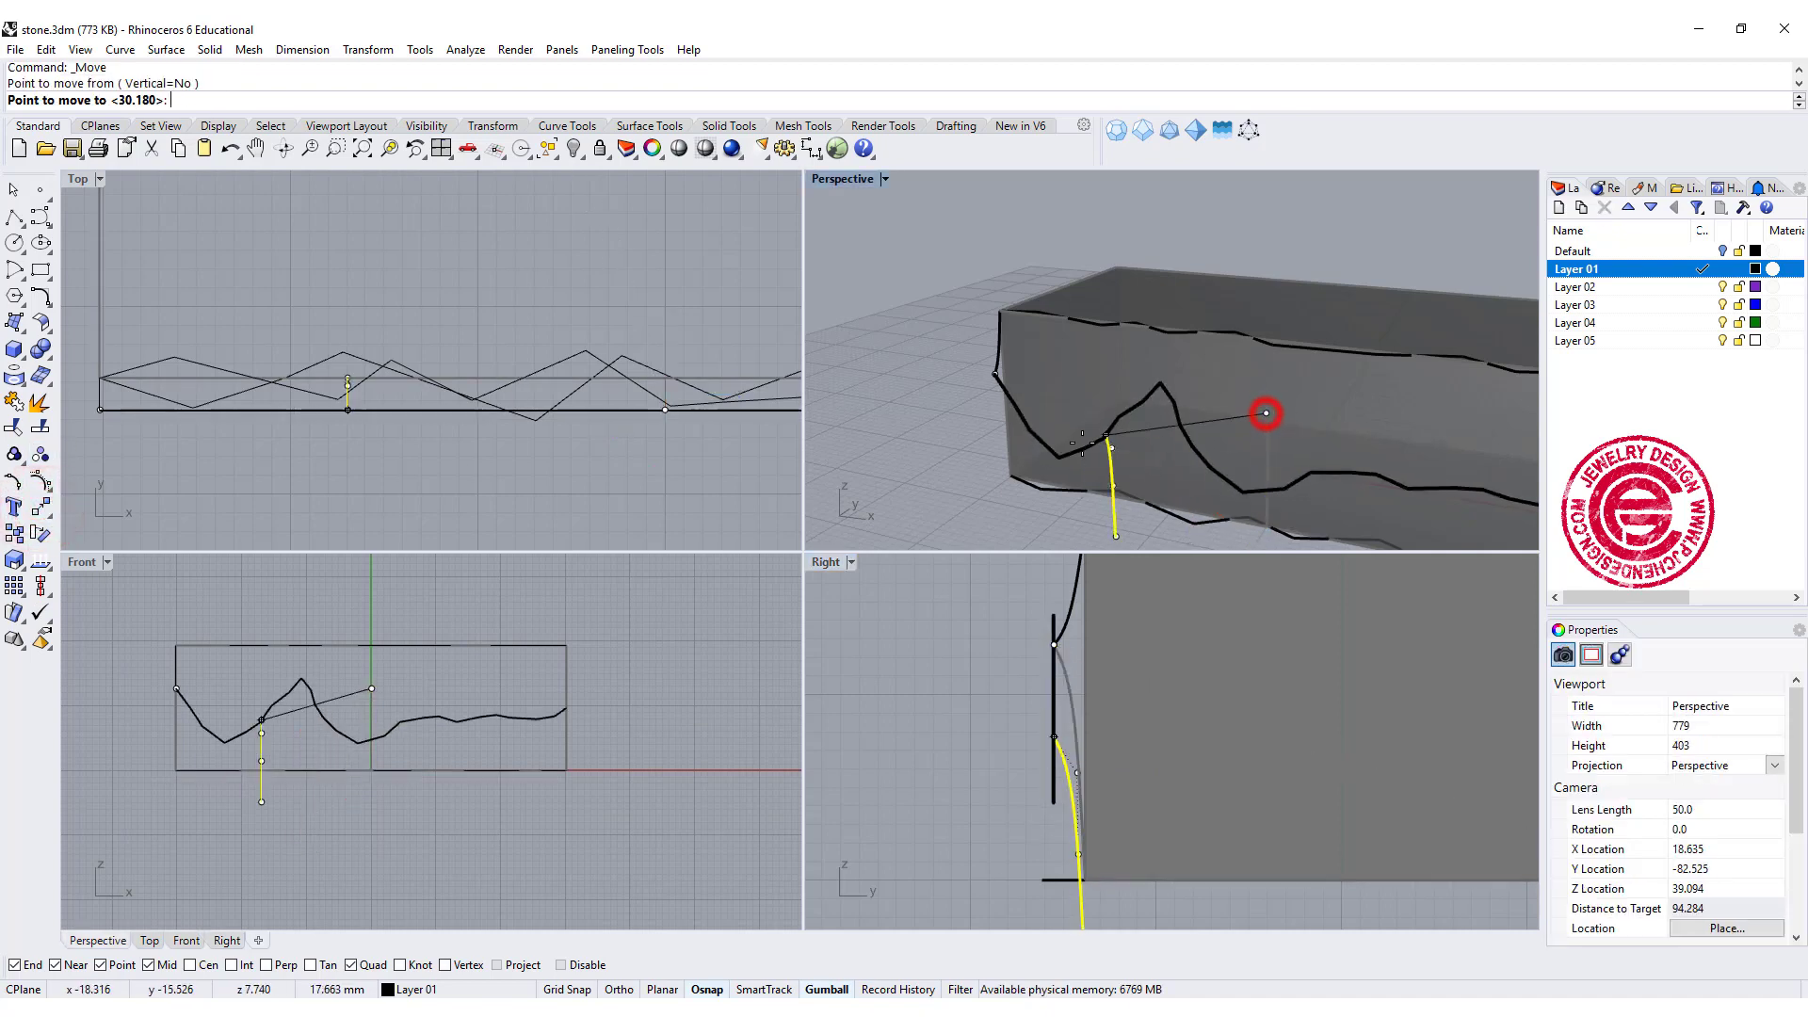
left_click(994, 380)
left_click(935, 333)
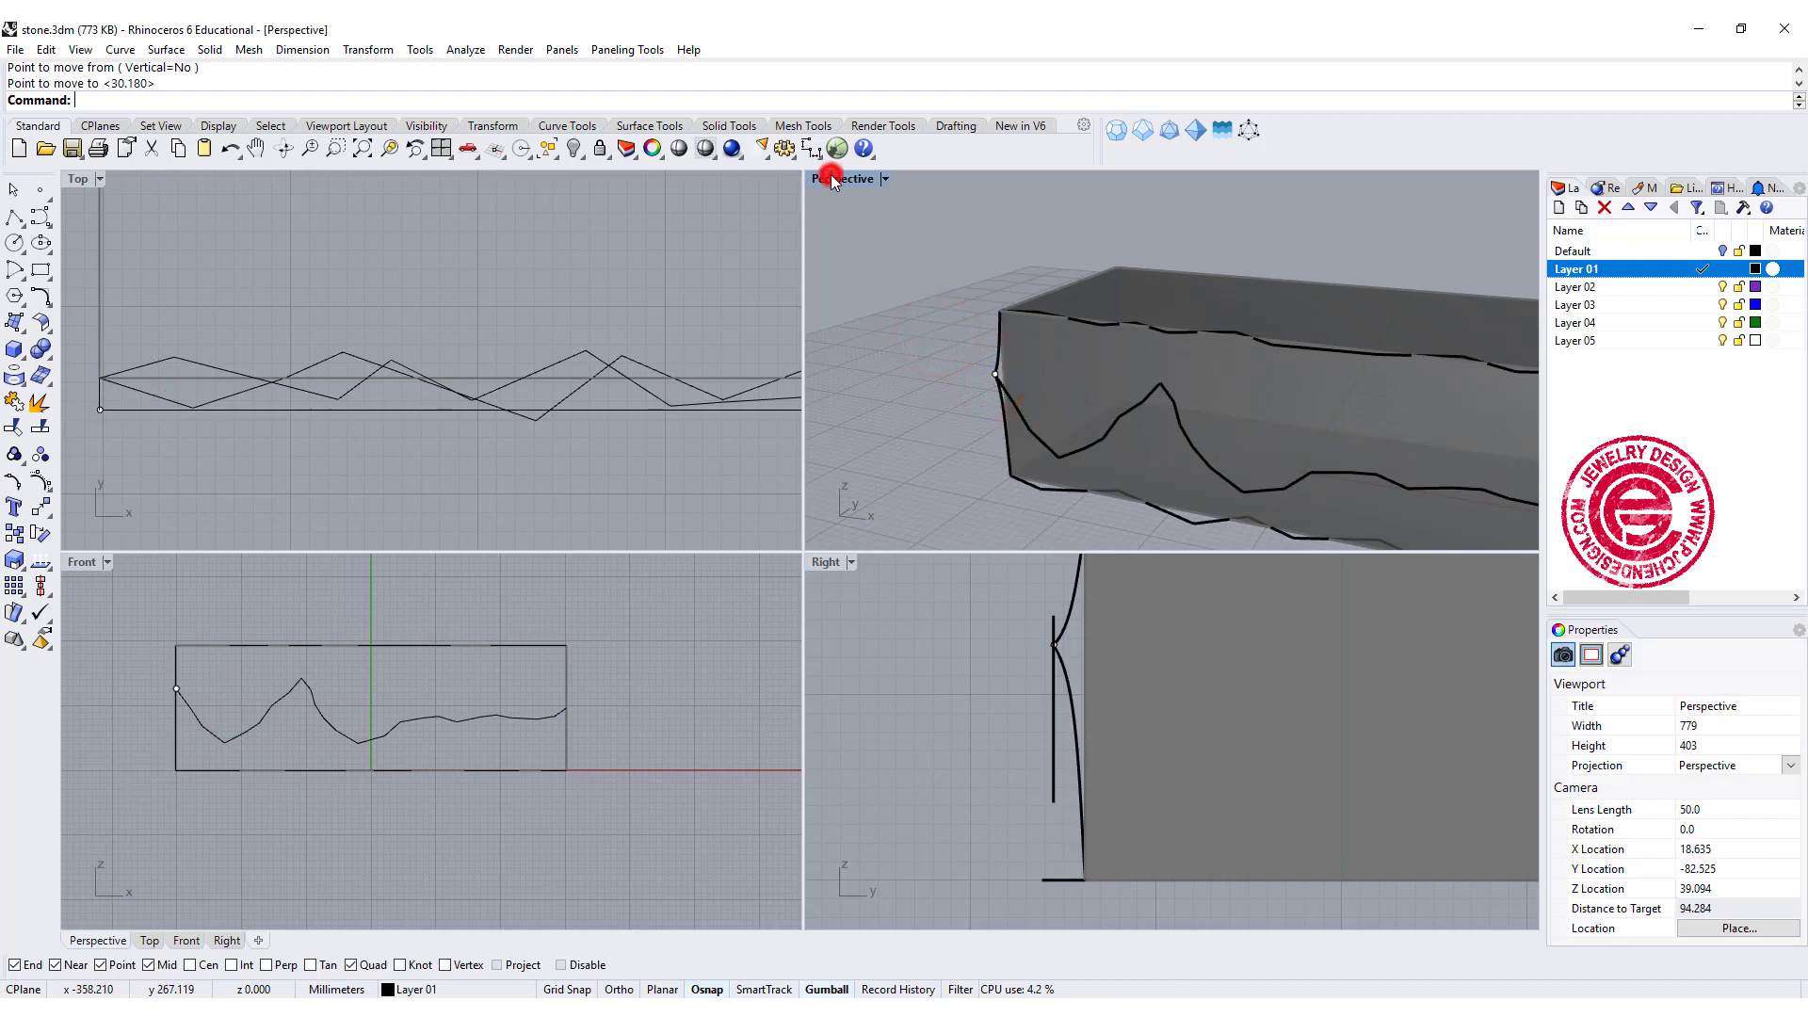
- Sweep the new upper profile curve along the top zigzag and the jagged middle polyline with Sweep 2 Rails
double_click(833, 179)
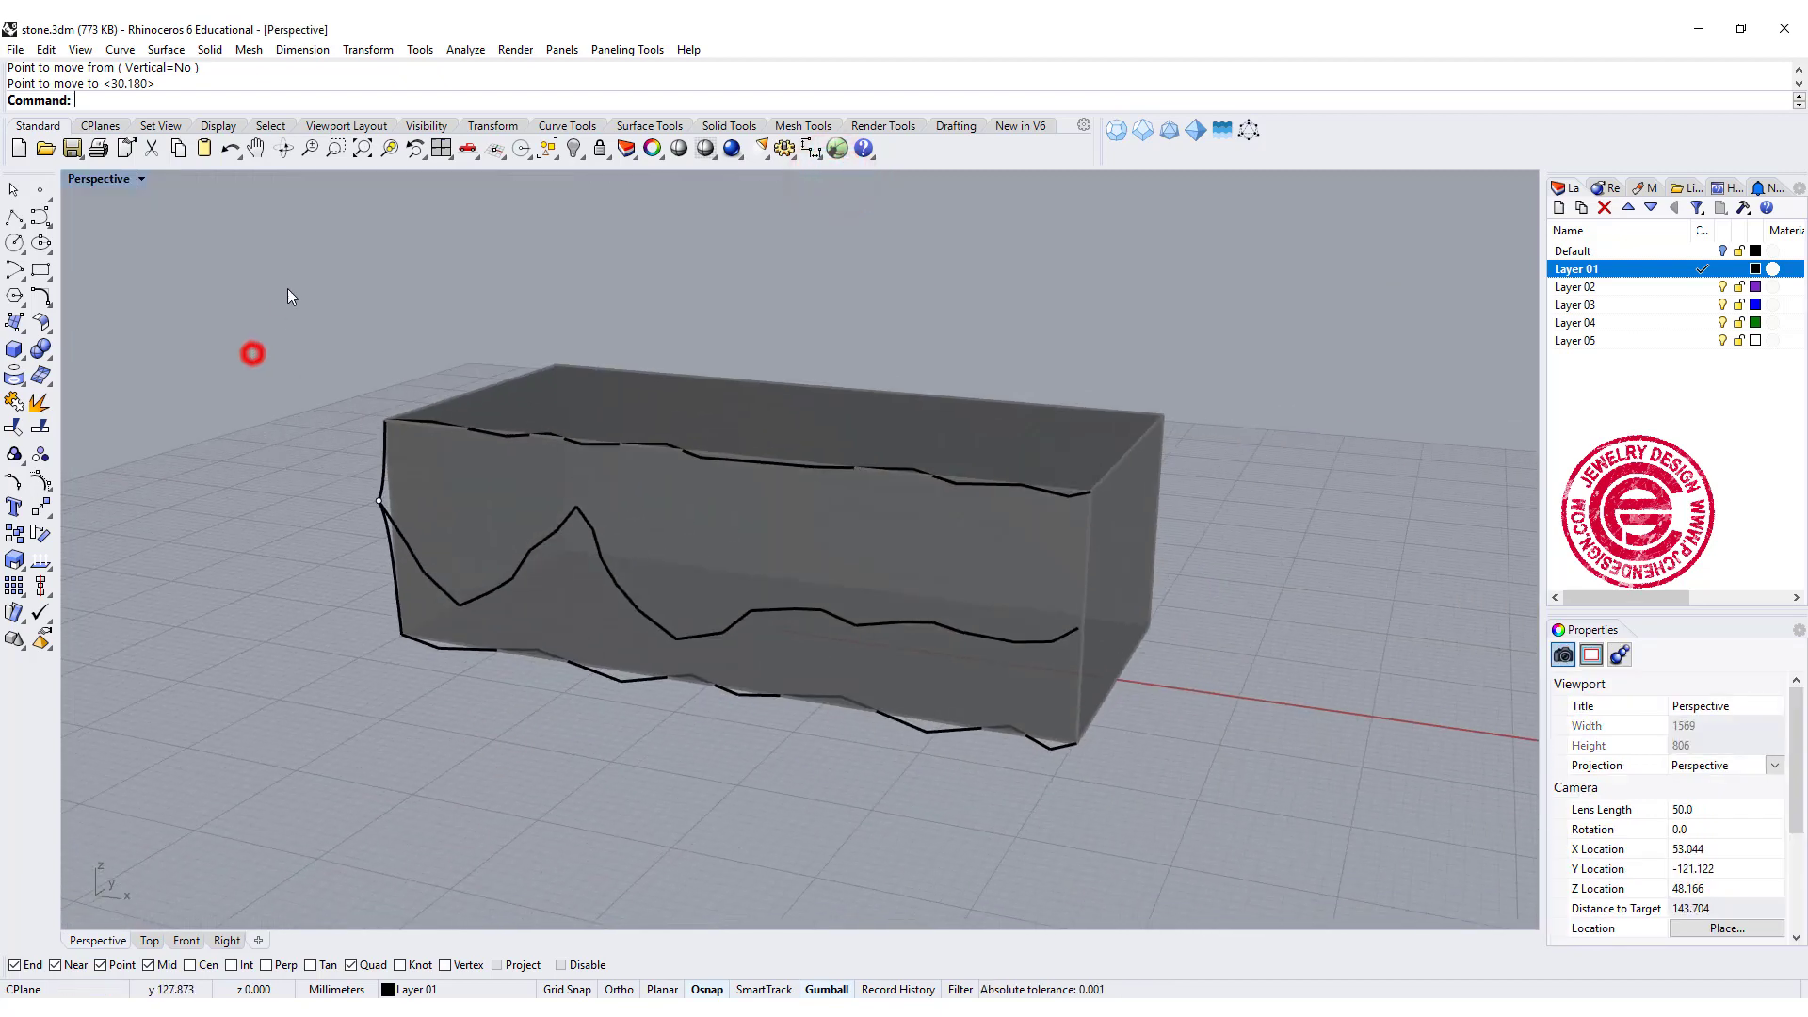
left_click(166, 49)
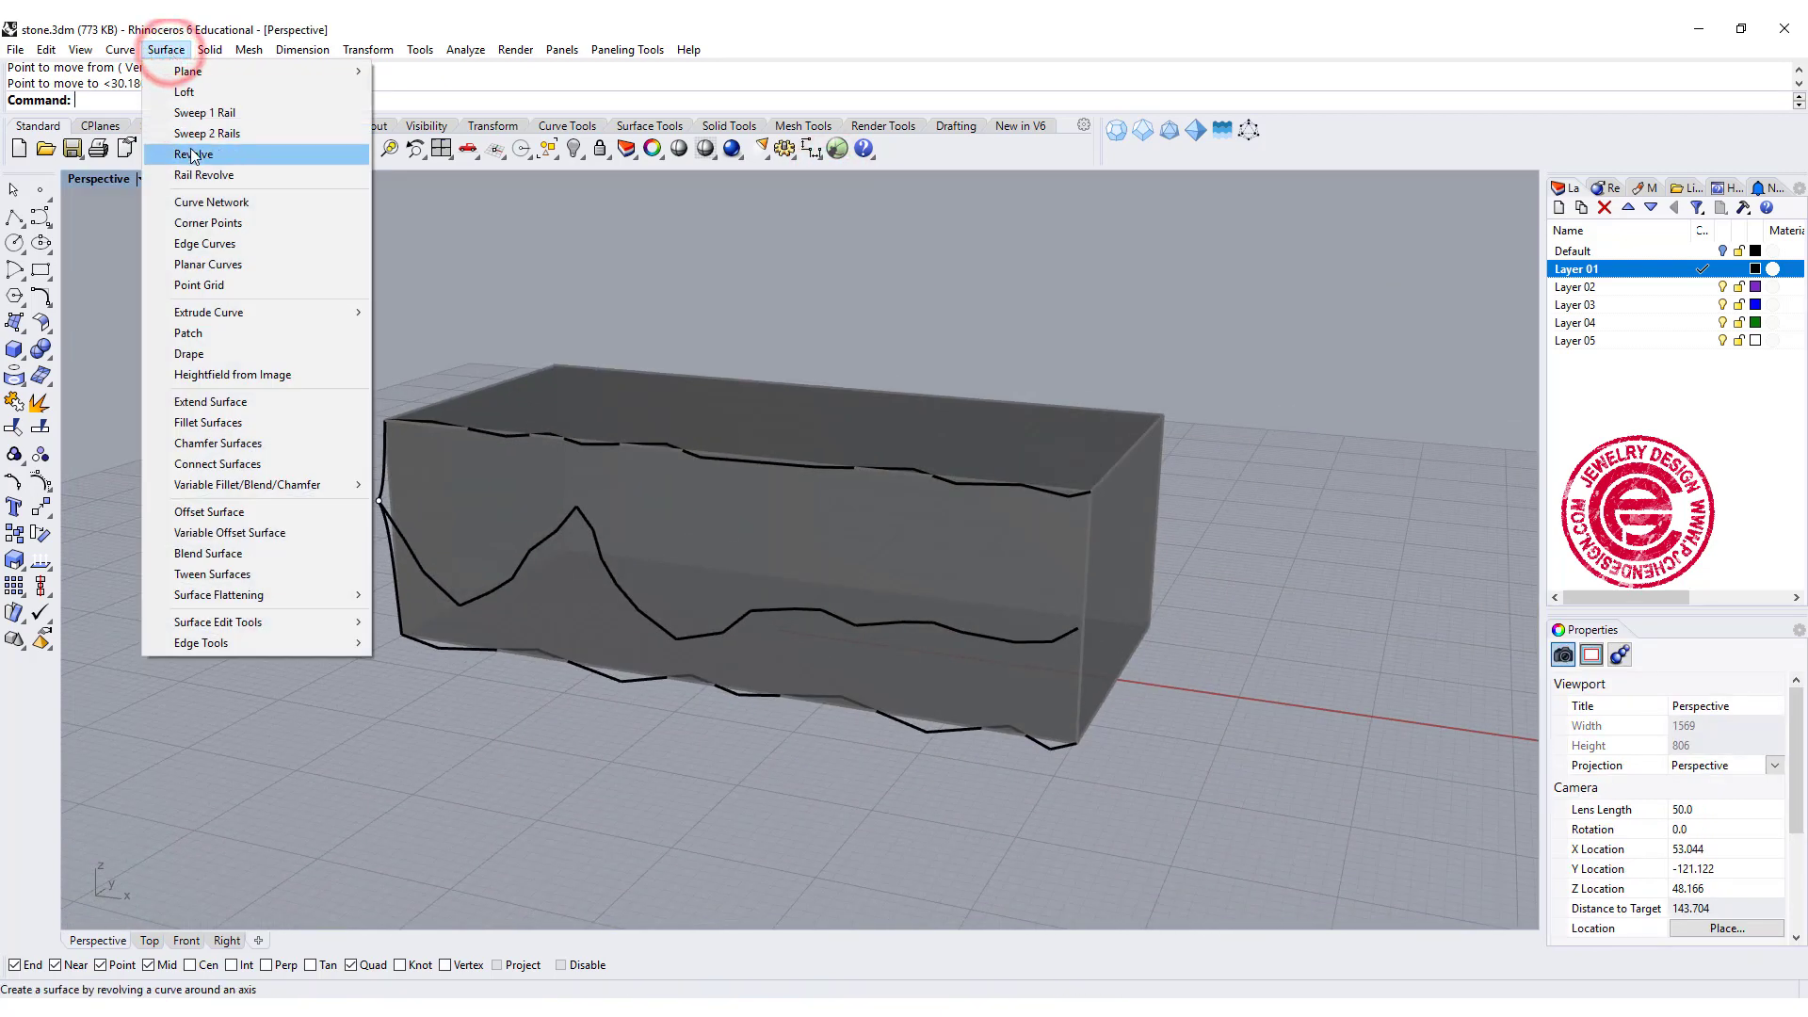
left_click(199, 133)
left_click(424, 423)
left_click(433, 579)
left_click(382, 479)
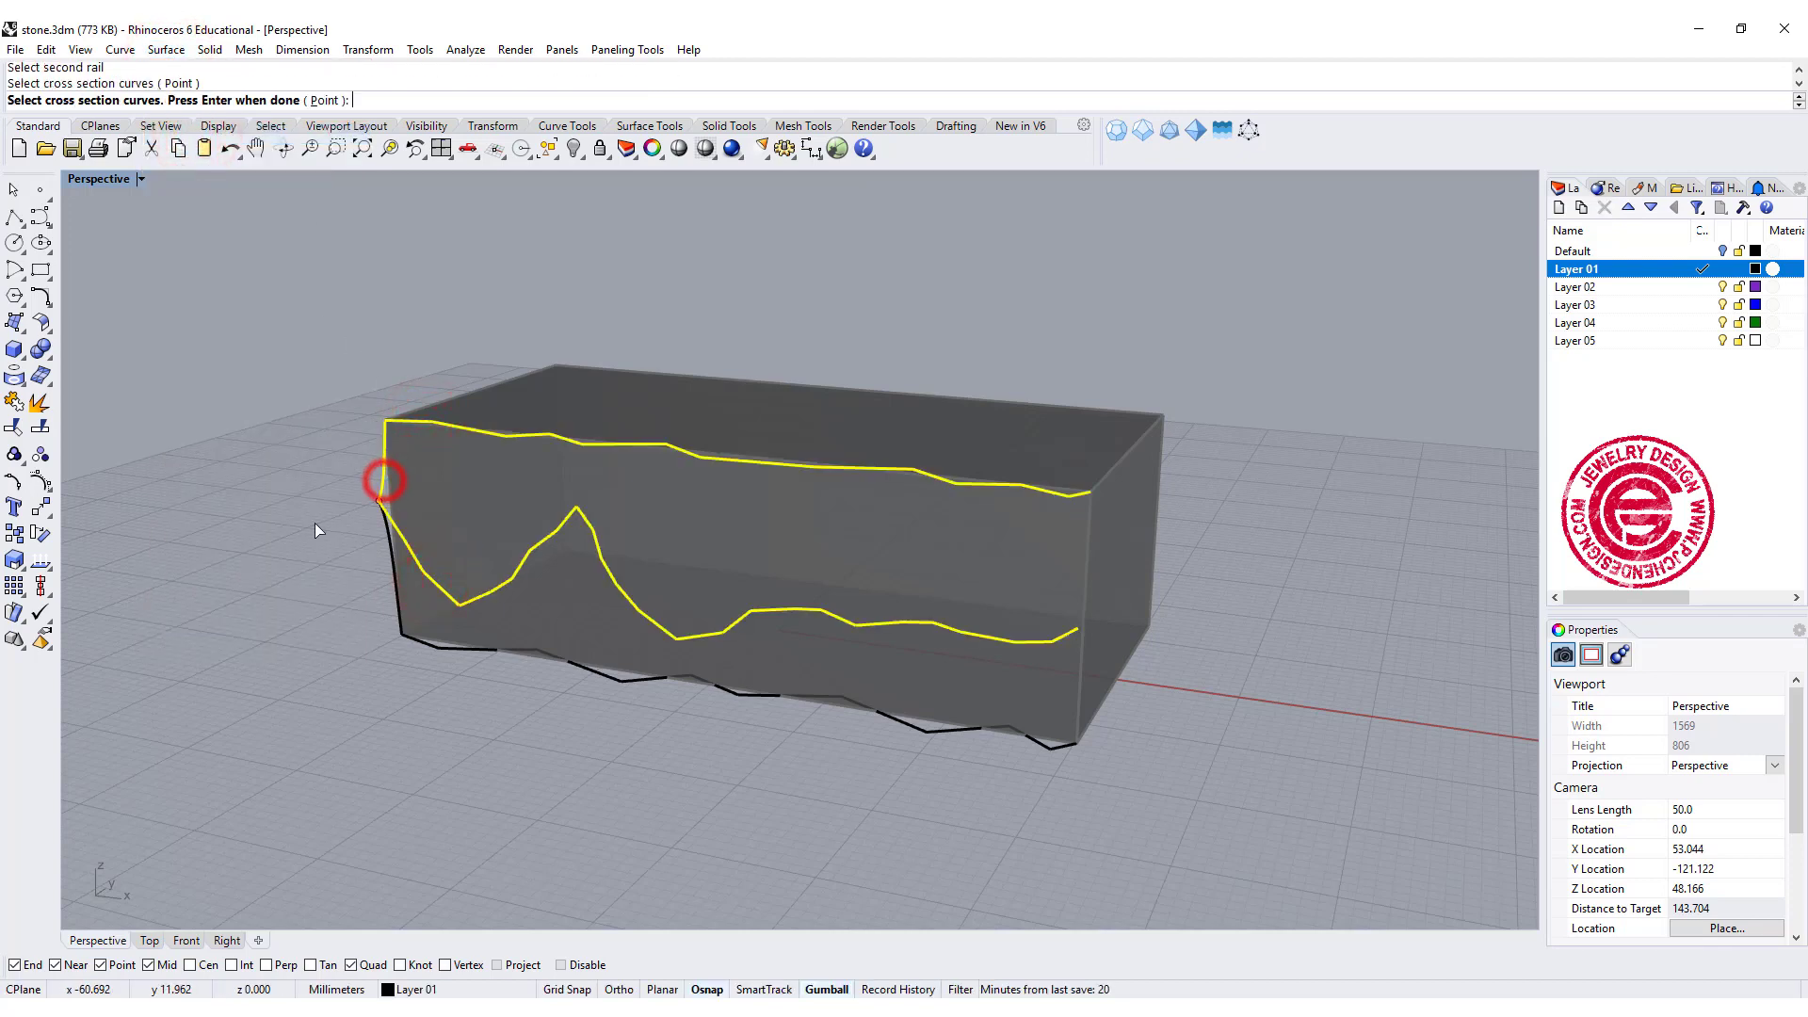
key("Return")
left_click(1312, 712)
- Sweep the new lower profile curve between the jagged middle polyline and the bottom zigzag with Sweep 2 Rails
key("Return")
left_click(441, 596)
left_click(480, 633)
left_click(457, 649)
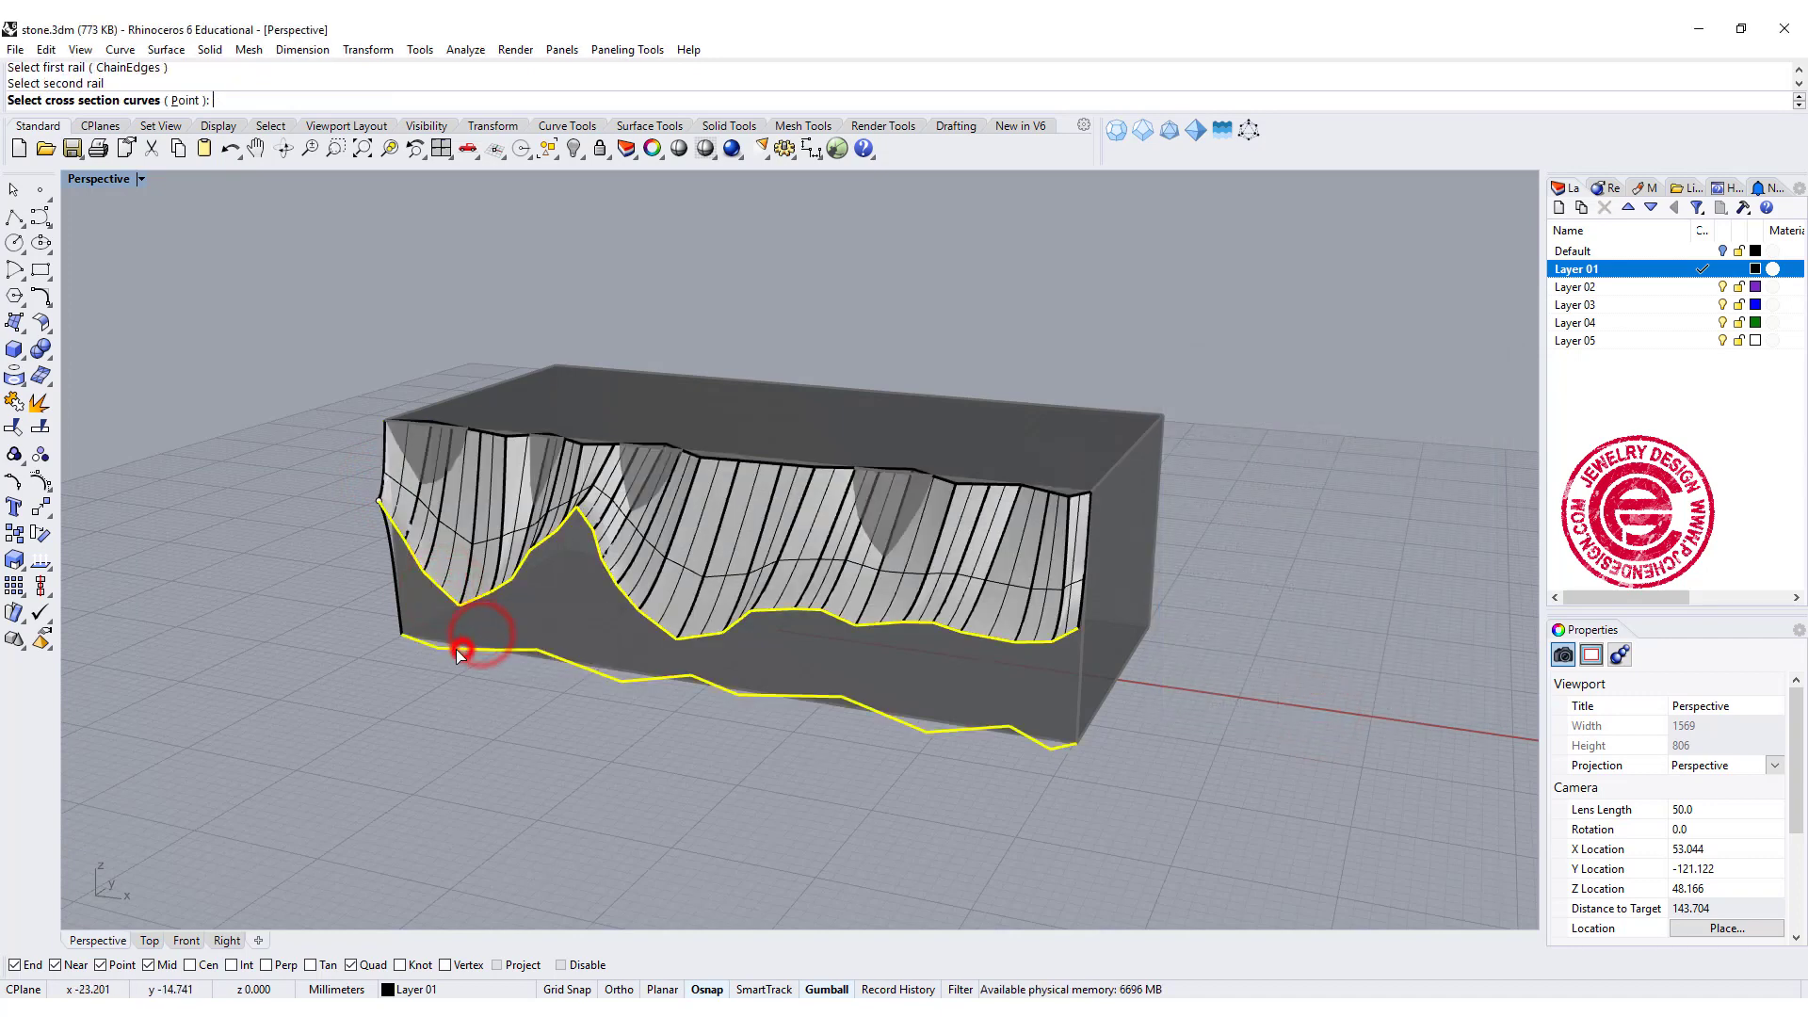
left_click(394, 607)
key("Return")
key("Return")
right_click_drag(747, 650, 749, 525)
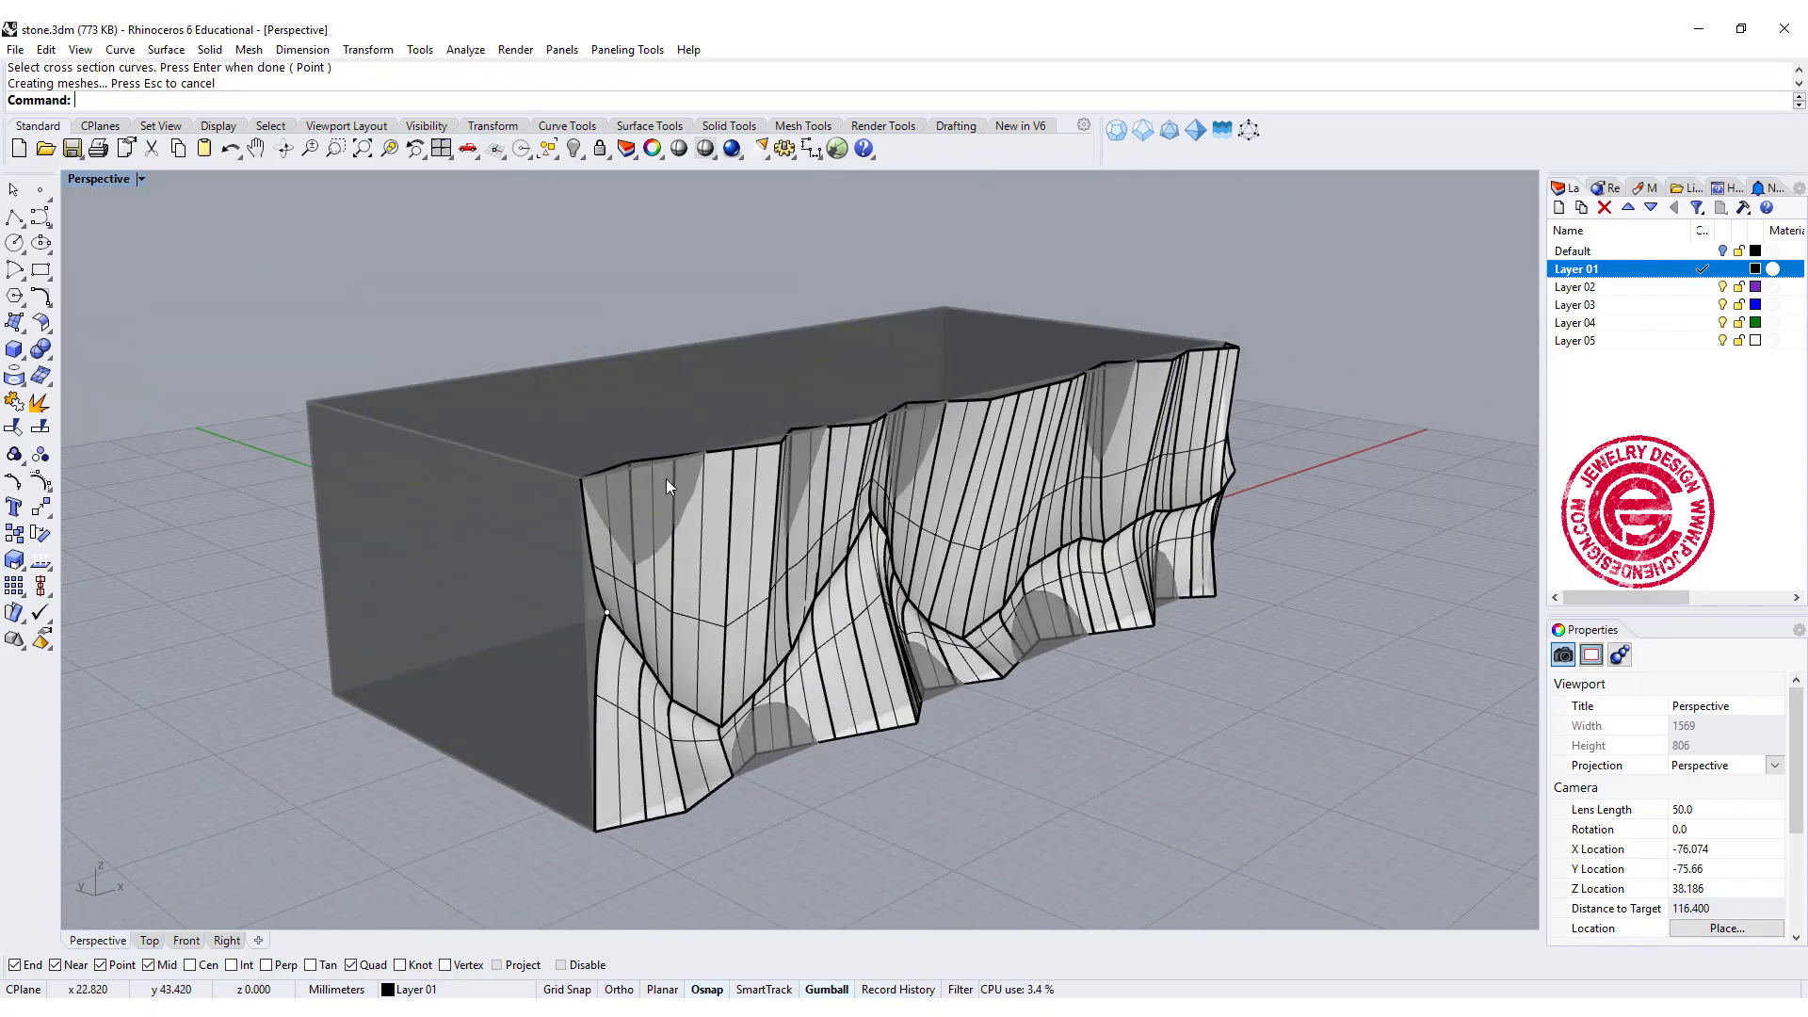
- Set the Perspective view to Rendered display mode and examine the swept stone surfaces around the middle ridge's peak
left_click(140, 179)
left_click(132, 268)
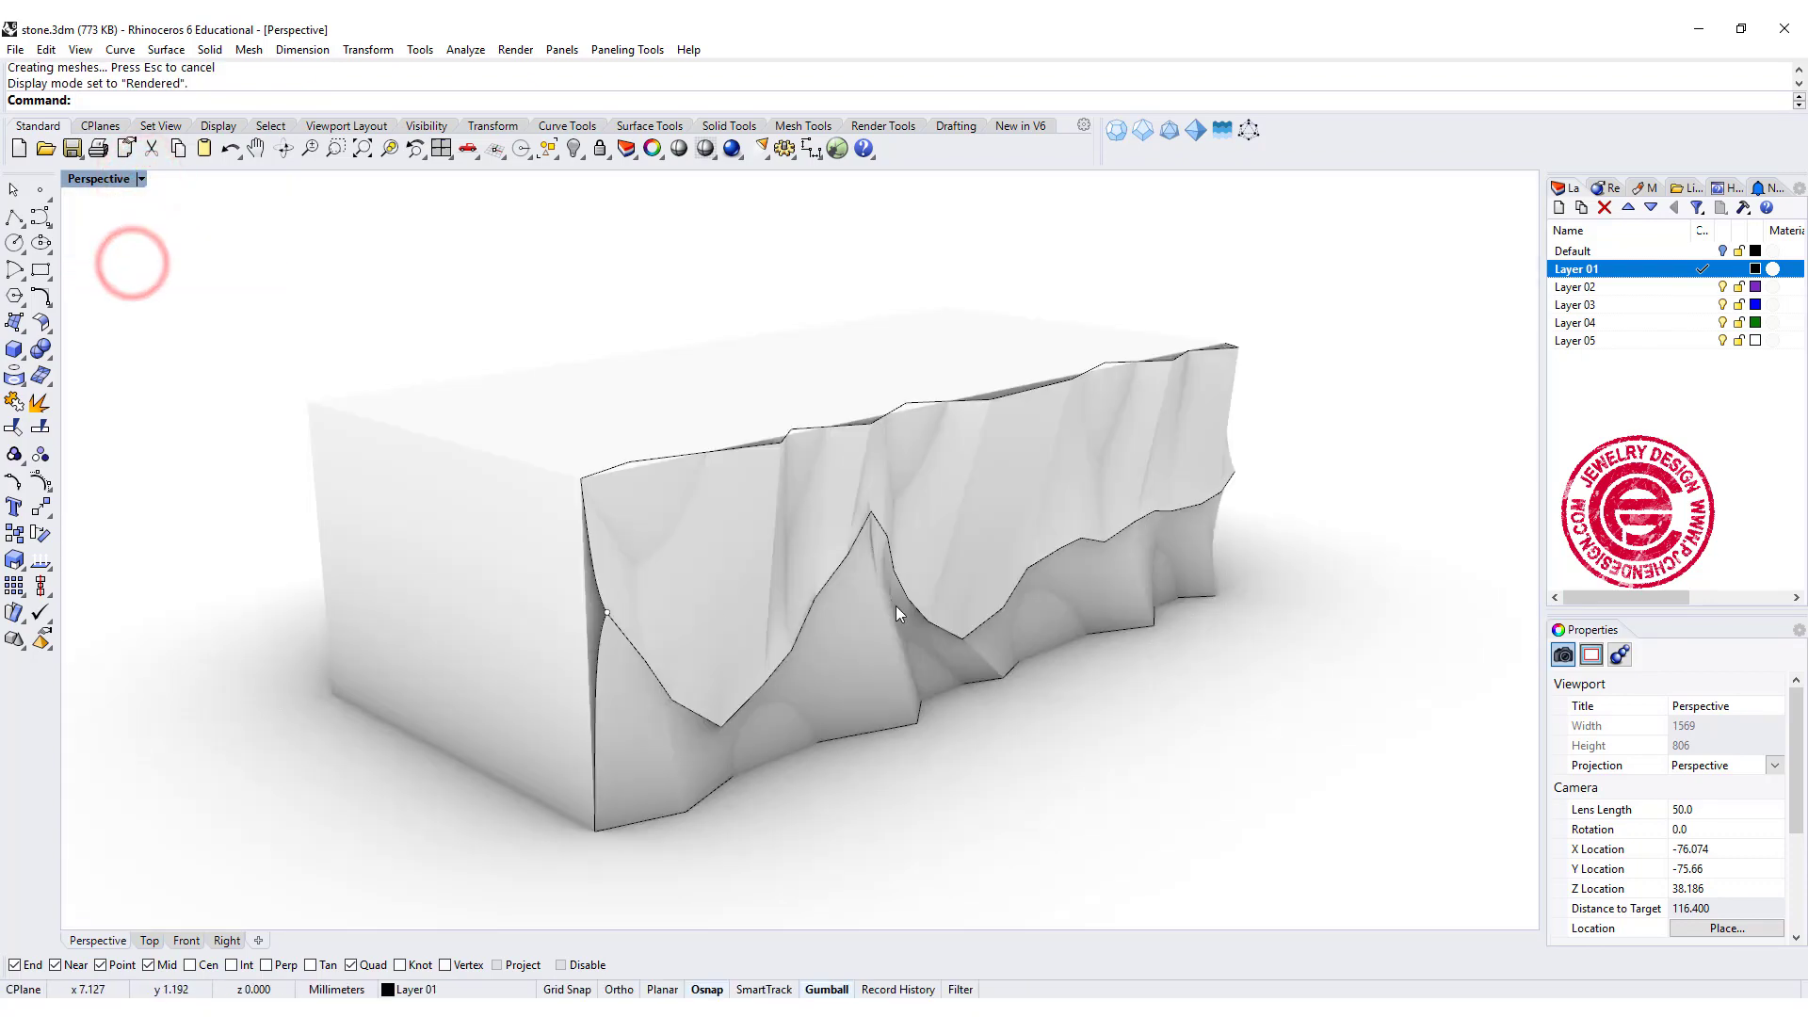
right_click_drag(900, 605, 771, 565)
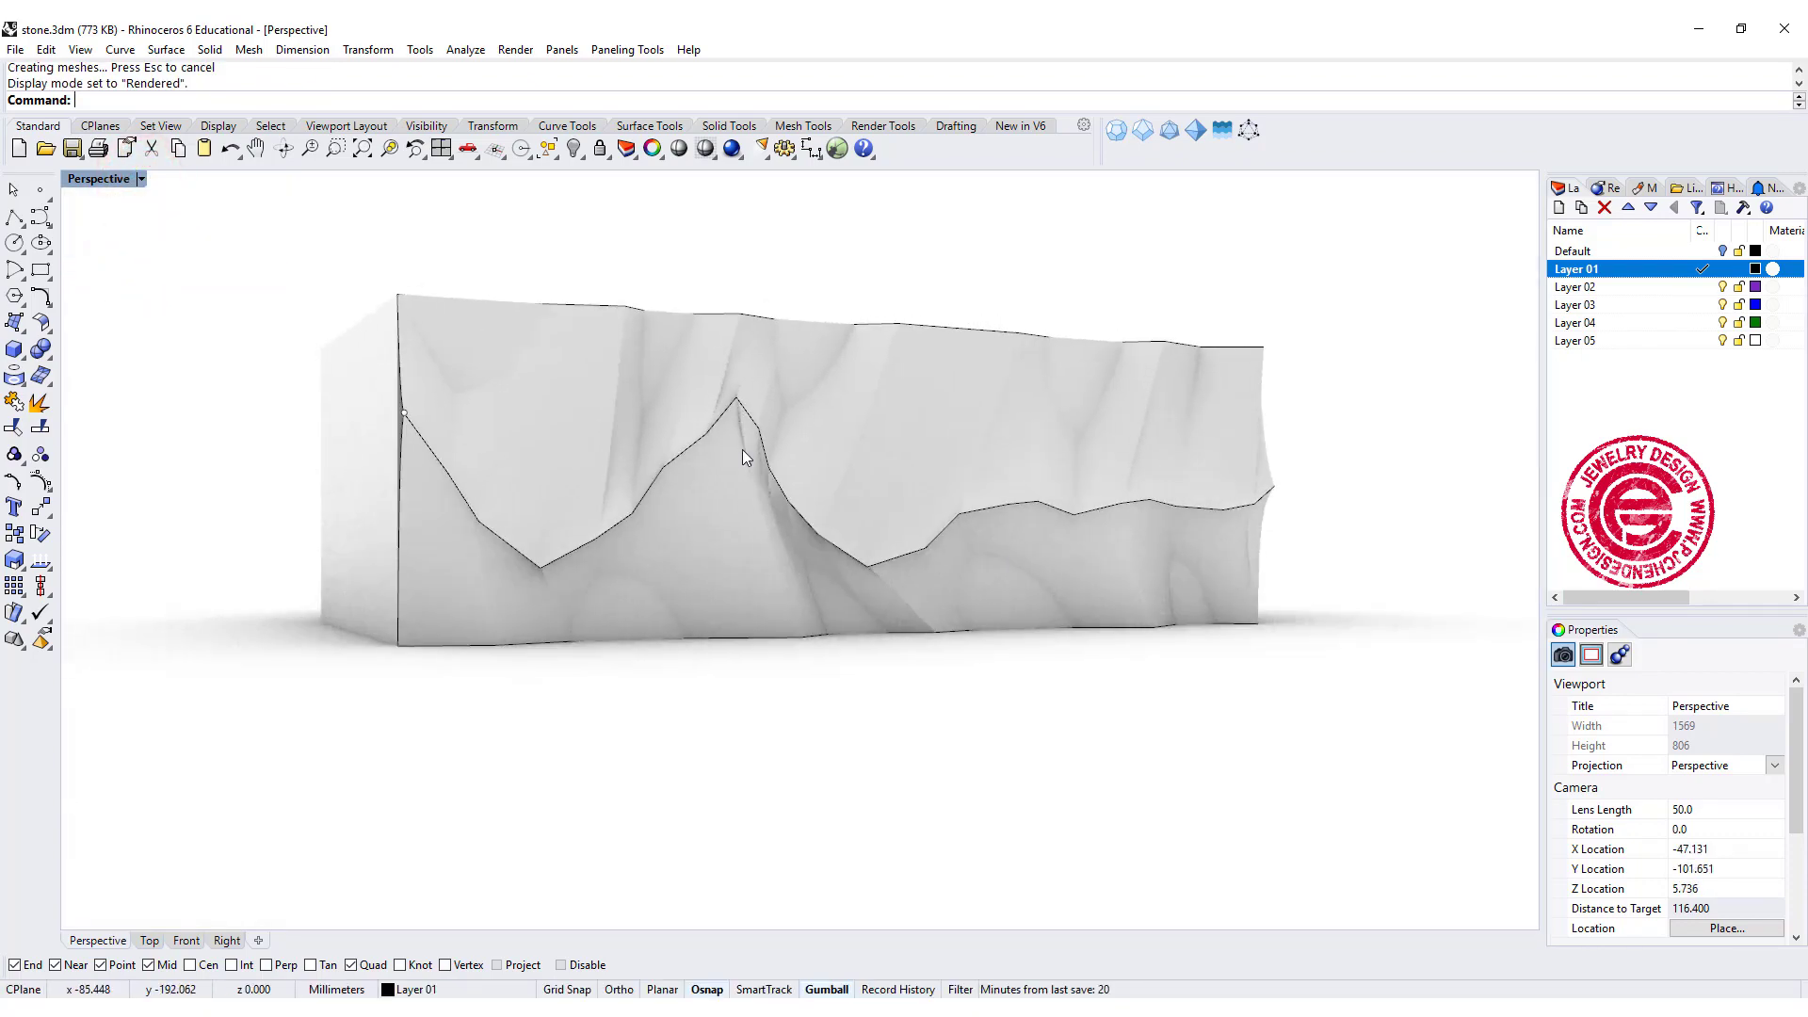
scroll(718, 403, "up", 10)
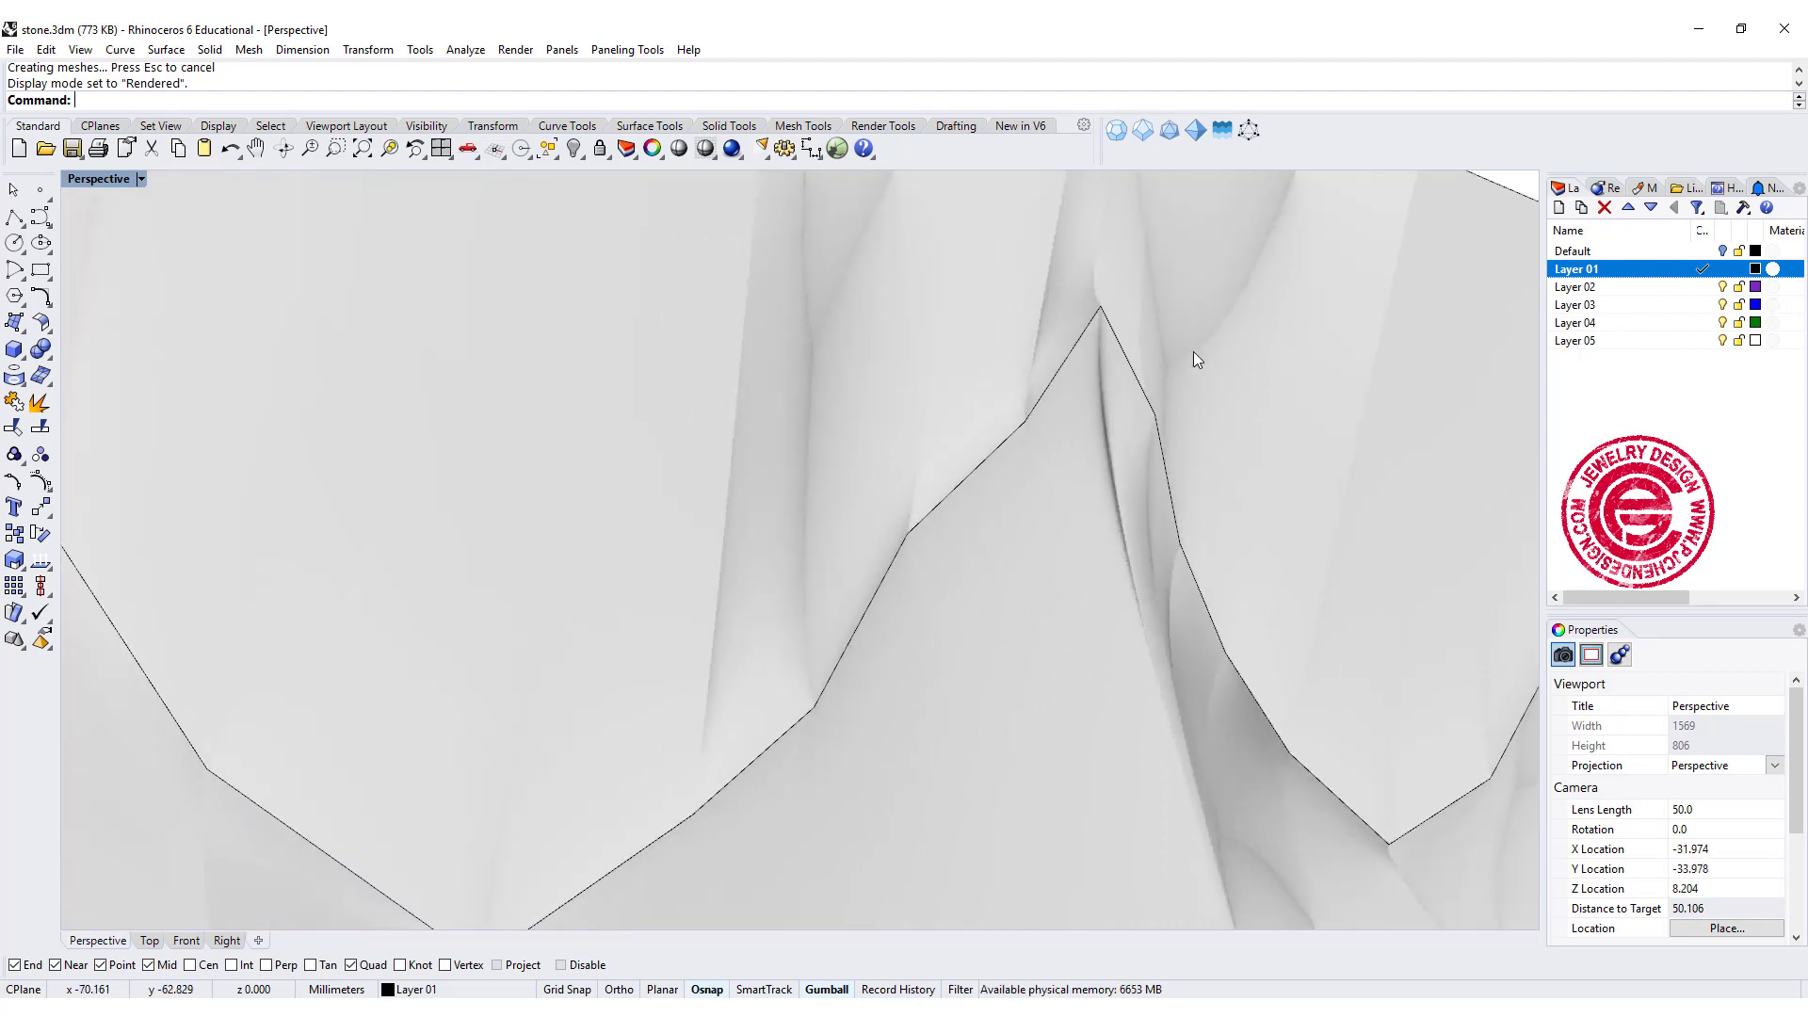
right_click_drag(1119, 387, 1073, 410)
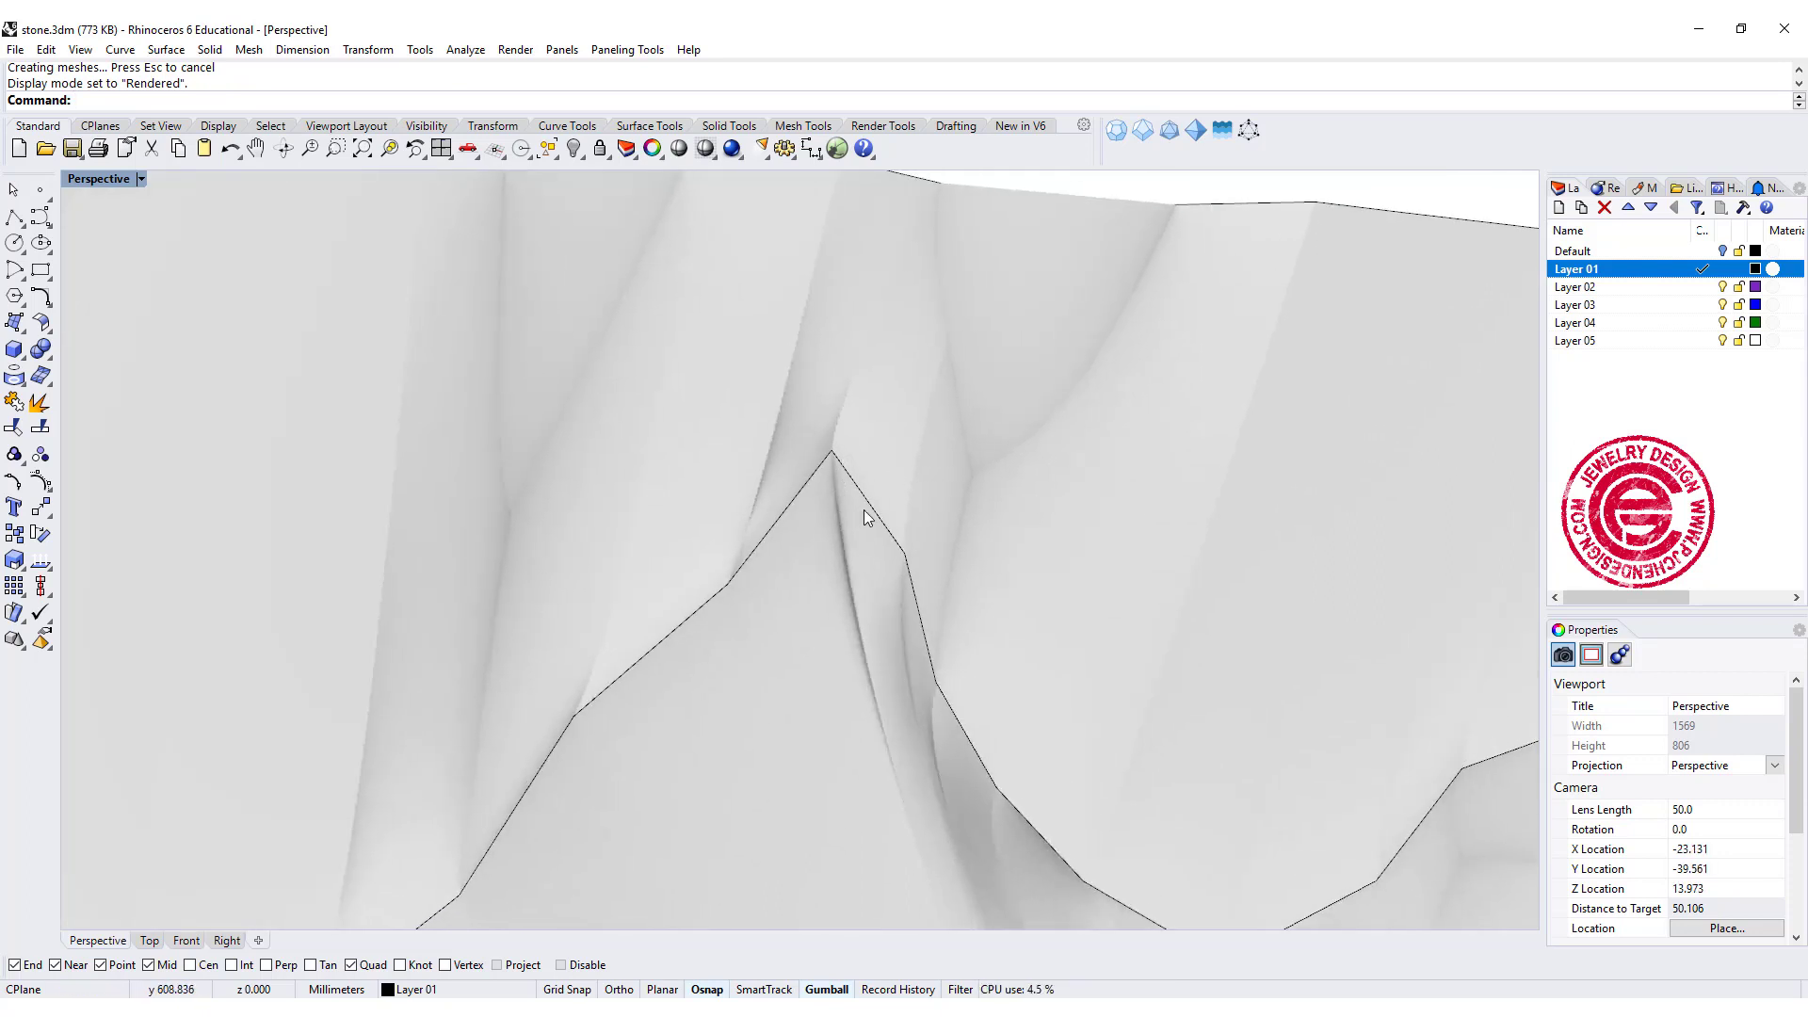
scroll(874, 518, "down", 8)
mouse_move(1031, 522)
right_mouse_down()
mouse_move(1044, 466)
mouse_move(1020, 500)
right_mouse_up()
scroll(912, 477, "up", 3)
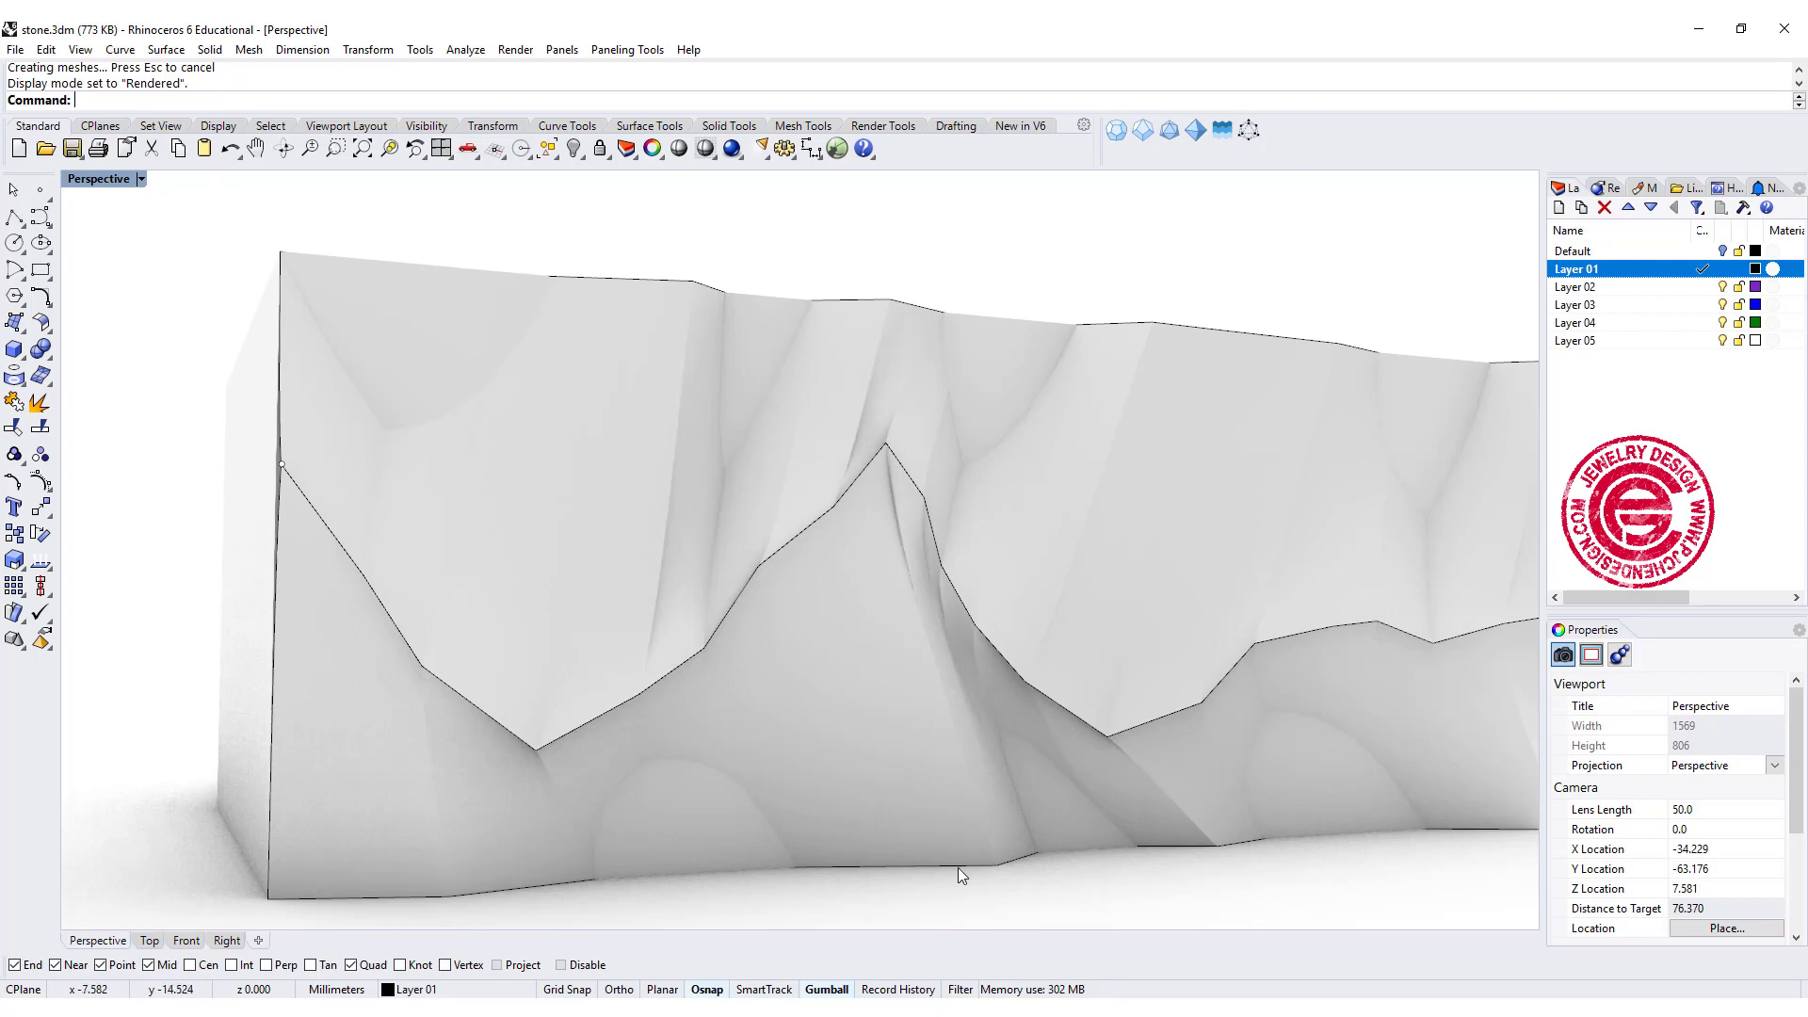
- Unlock the extruded stone block and hide it, then inspect the two swept front surfaces on their own
right_click_drag(1266, 726, 998, 791)
right_click(600, 148)
left_click(672, 363)
left_click(574, 148)
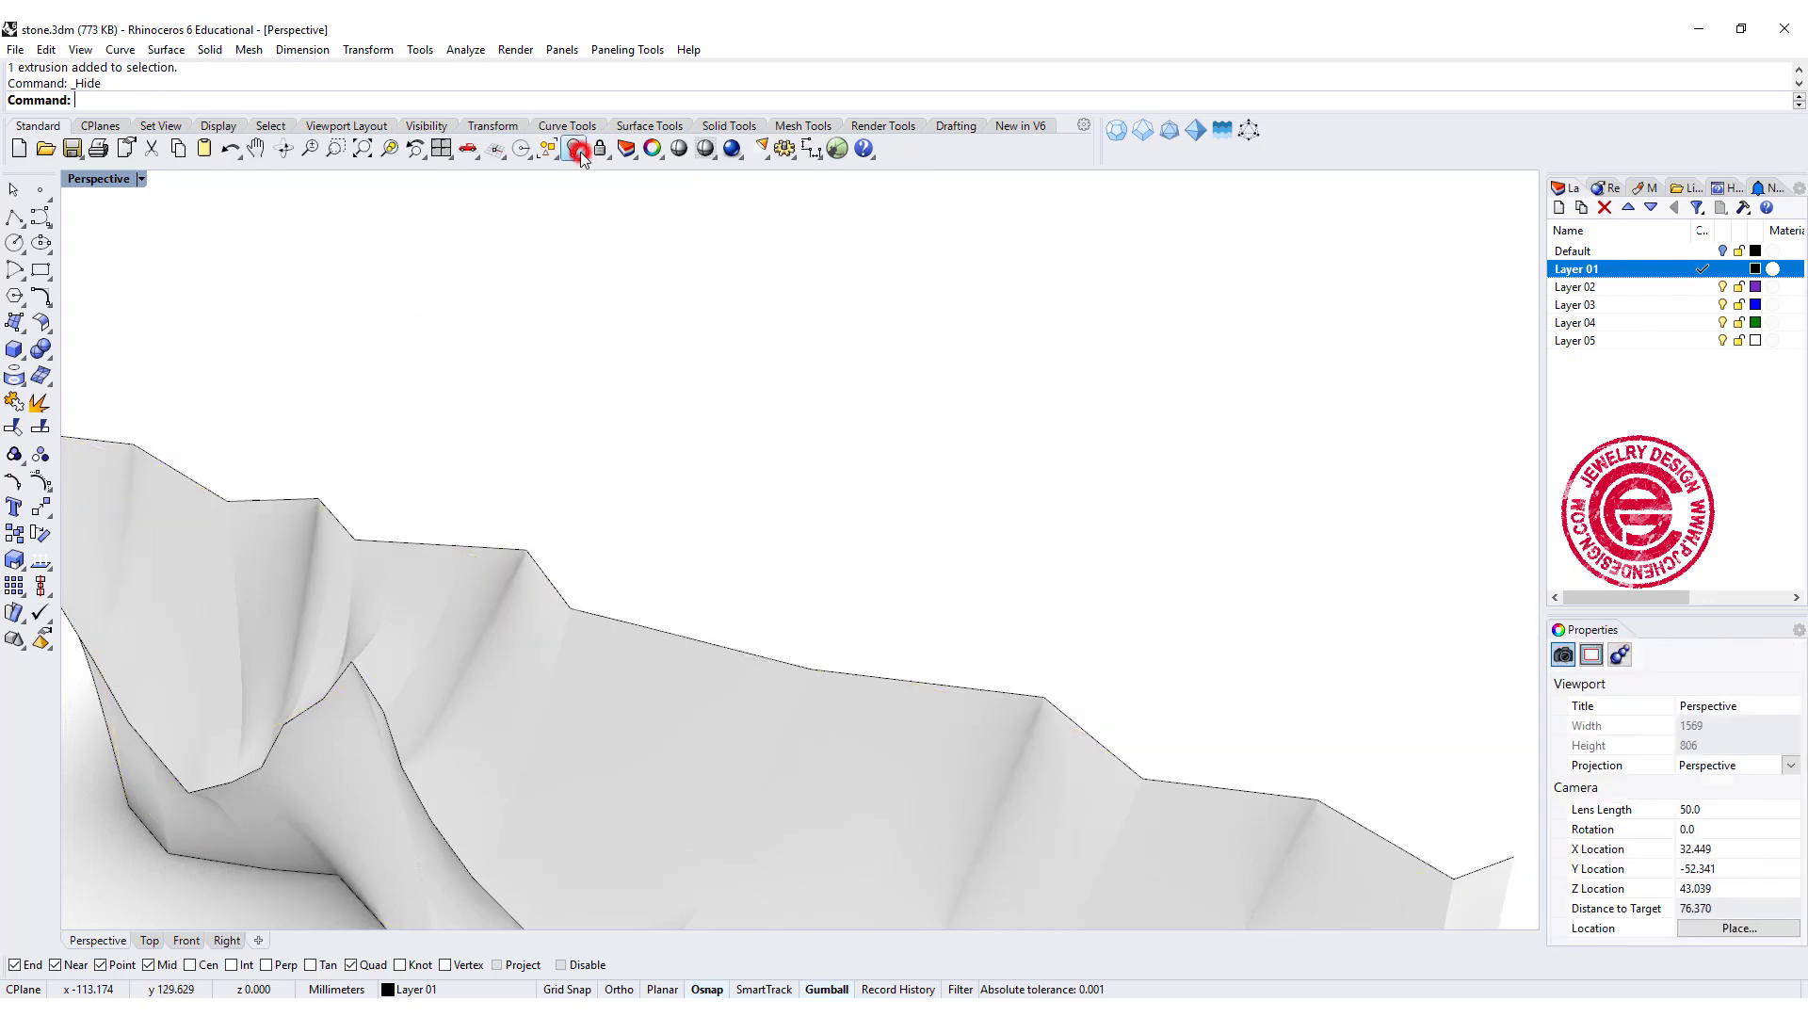
scroll(810, 602, "down", 3)
right_click_drag(809, 603, 1064, 563)
scroll(1043, 569, "up", 2)
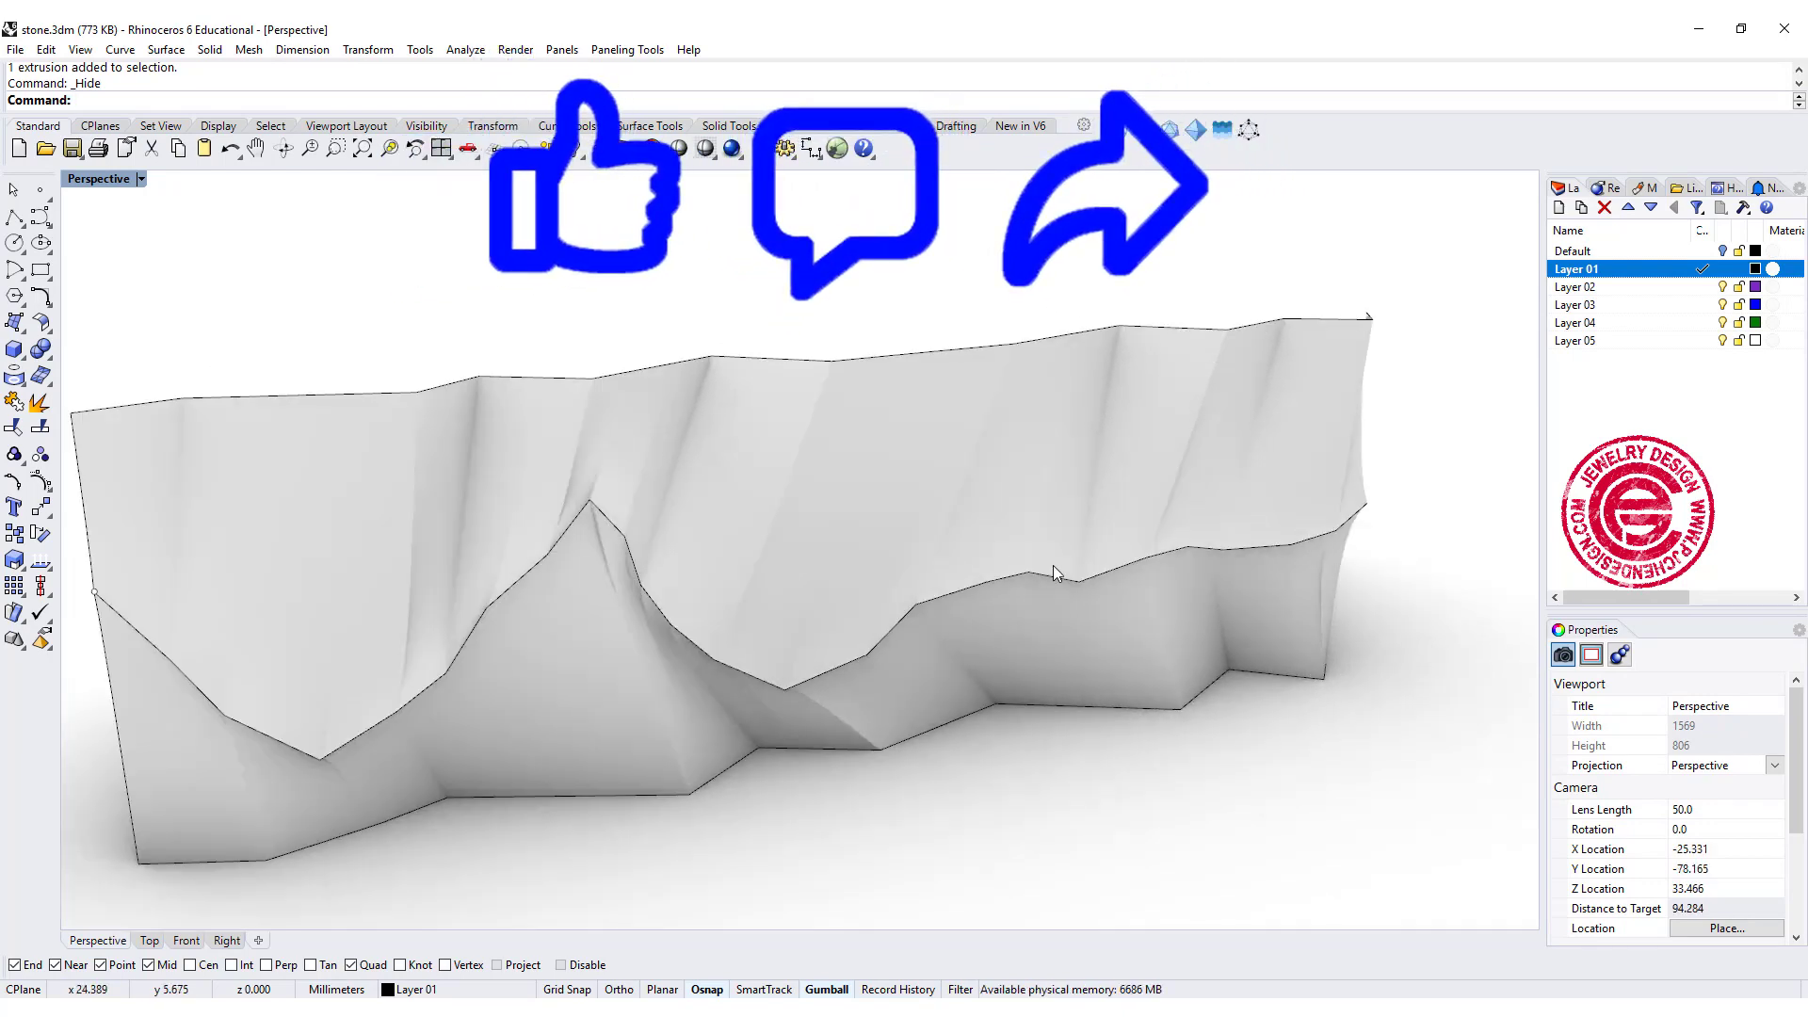
scroll(1054, 565, "down", 2)
mouse_move(1049, 566)
right_mouse_down()
mouse_move(1080, 557)
mouse_move(1055, 551)
right_mouse_up()
scroll(1053, 550, "up", 2)
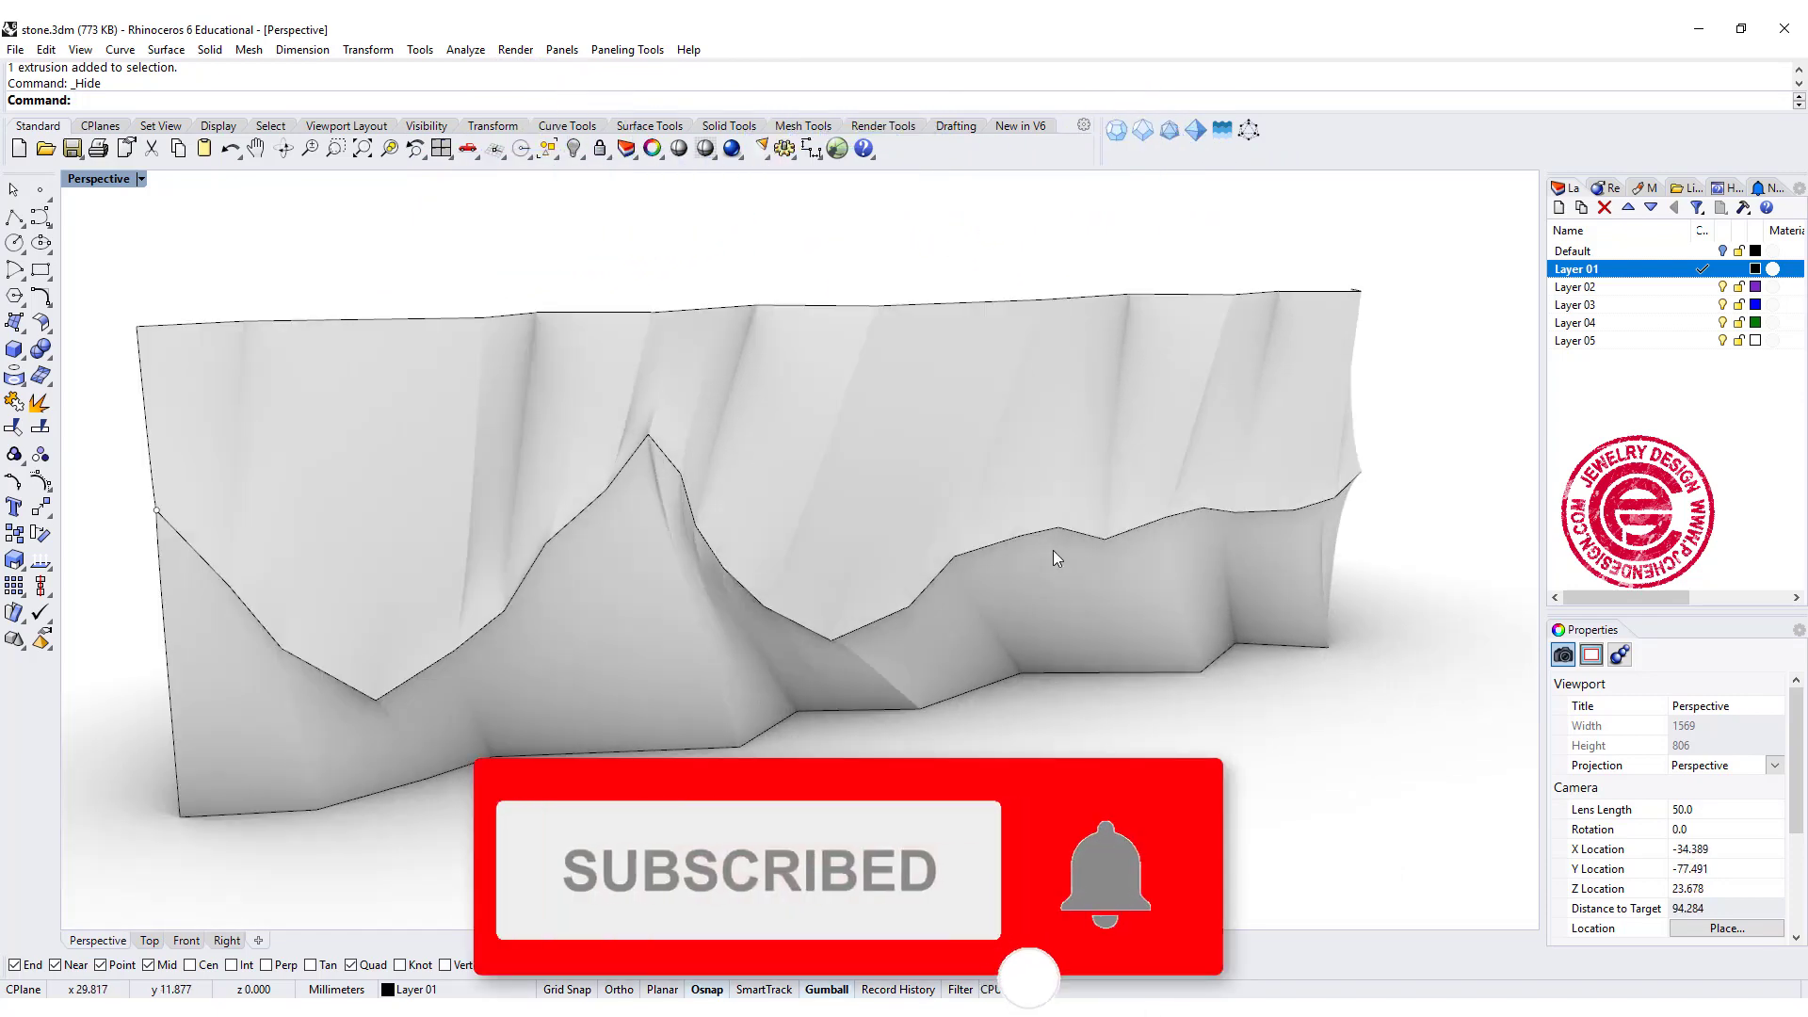